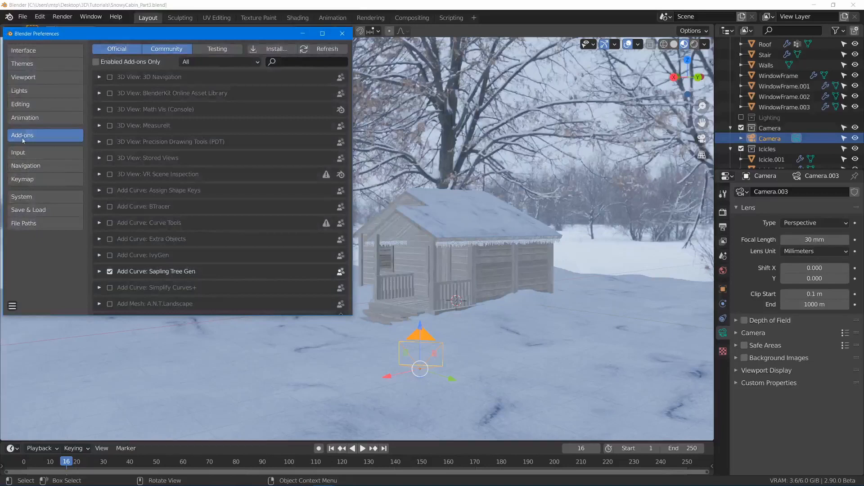
# Step: Search the available add-ons for "tree" to check Sapling Tree Gen, and close the preferences
pyautogui.click(302, 64)
pyautogui.write('tree')
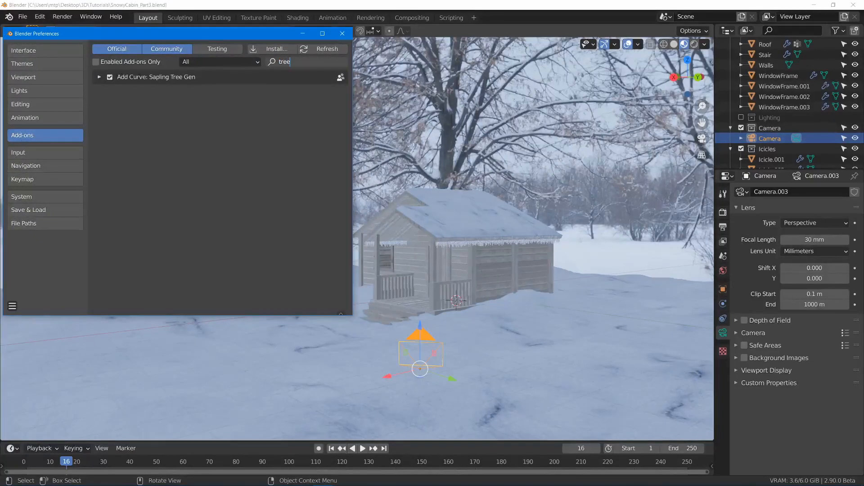
pyautogui.click(342, 34)
# Step: Add a Sapling Tree Gen curve to the snowy cabin scene
pyautogui.moveTo(653, 195); pyautogui.dragTo(398, 264, button='middle')
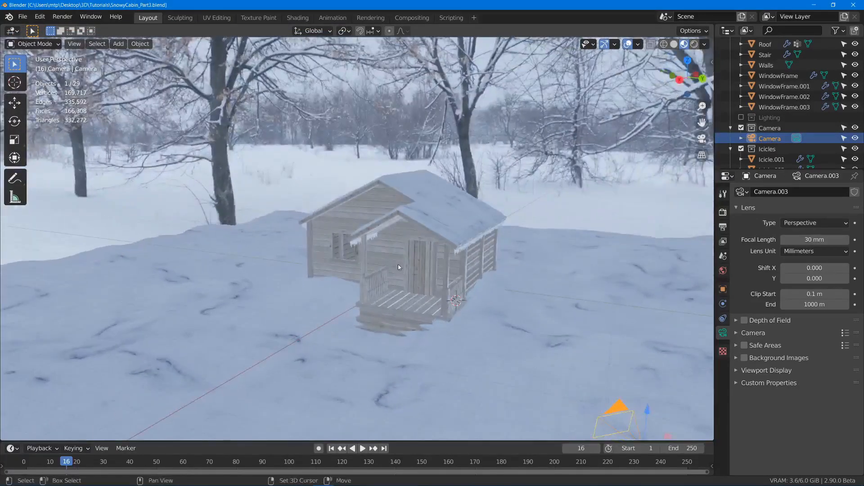
pyautogui.hotkey('shift', 'a')
pyautogui.moveTo(395, 276)
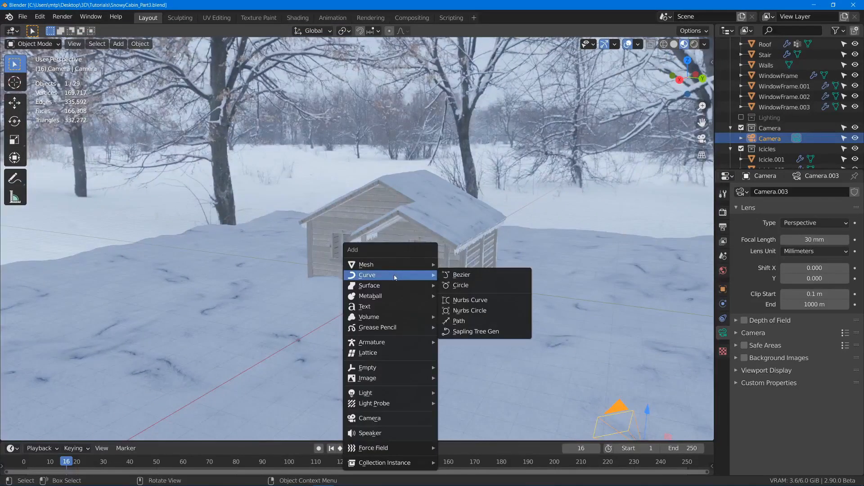
pyautogui.click(456, 332)
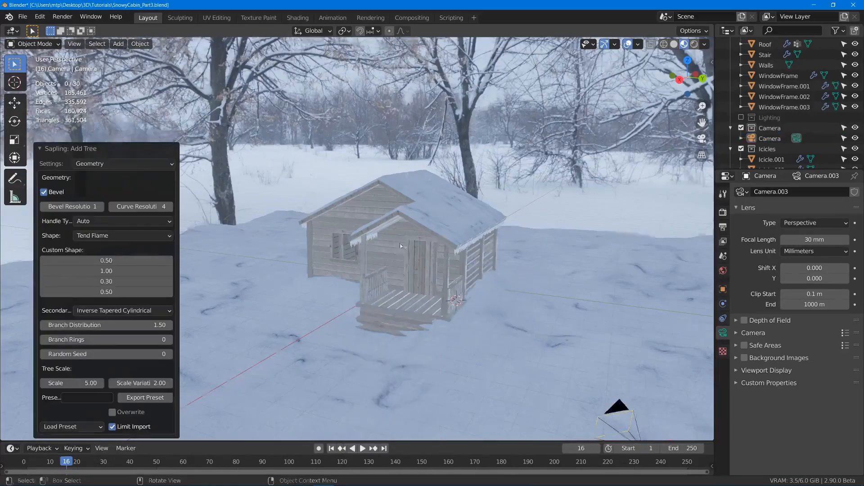
# Step: Show the scene in wireframe and load the small_maple preset for the sapling tree
pyautogui.moveTo(400, 243)
pyautogui.mouseDown(button='middle')
pyautogui.moveTo(489, 249)
pyautogui.moveTo(400, 175)
pyautogui.moveTo(518, 287)
pyautogui.moveTo(475, 219)
pyautogui.mouseUp(button='middle')
pyautogui.hotkey('shift', 'z')
pyautogui.scroll(4, 401, 175)
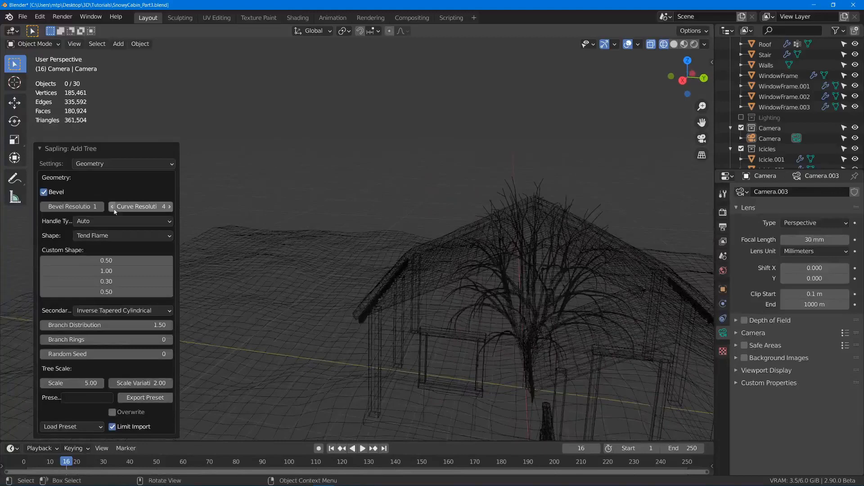
pyautogui.click(72, 426)
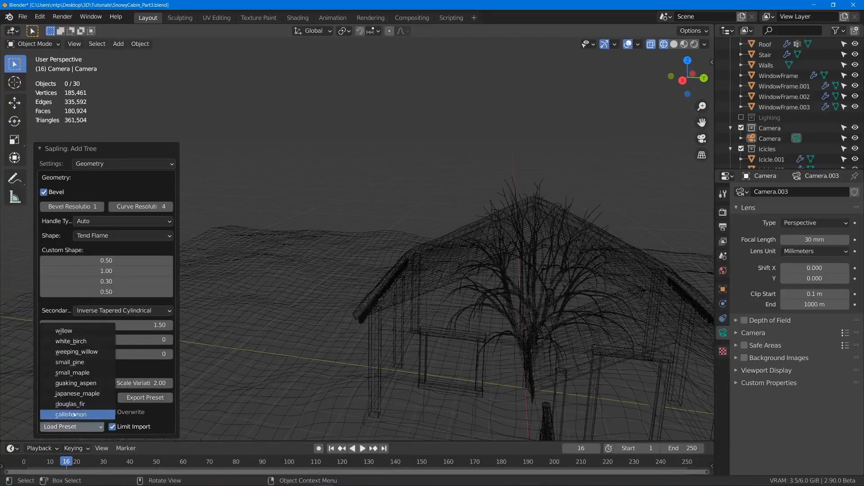
pyautogui.click(92, 373)
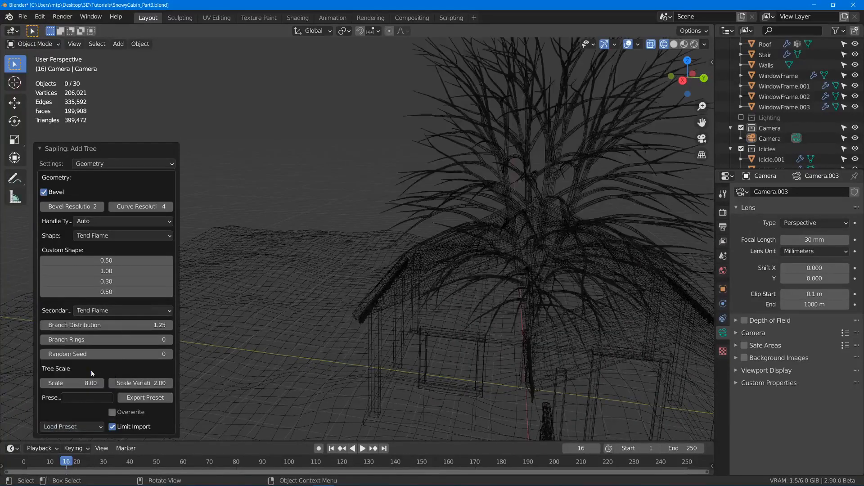
# Step: Switch the viewport back to Material Preview shading to display the maple against the winter background
pyautogui.press('z')
pyautogui.click(315, 355)
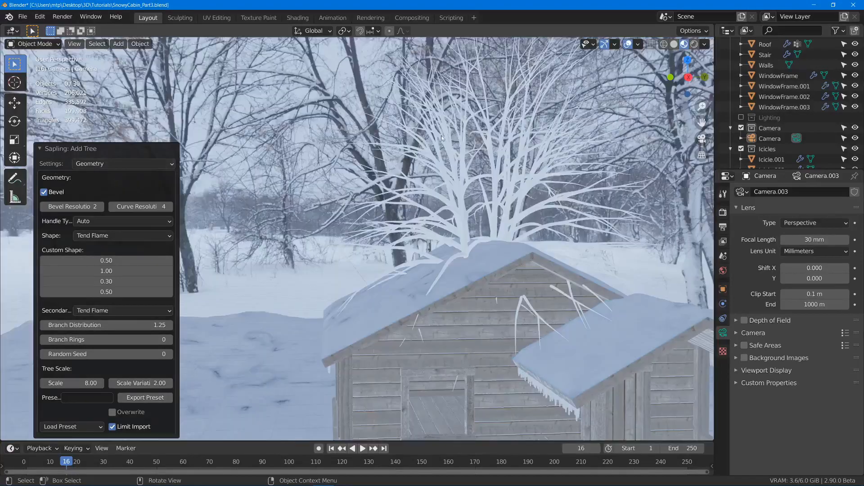
pyautogui.moveTo(492, 217); pyautogui.dragTo(306, 196, button='middle')
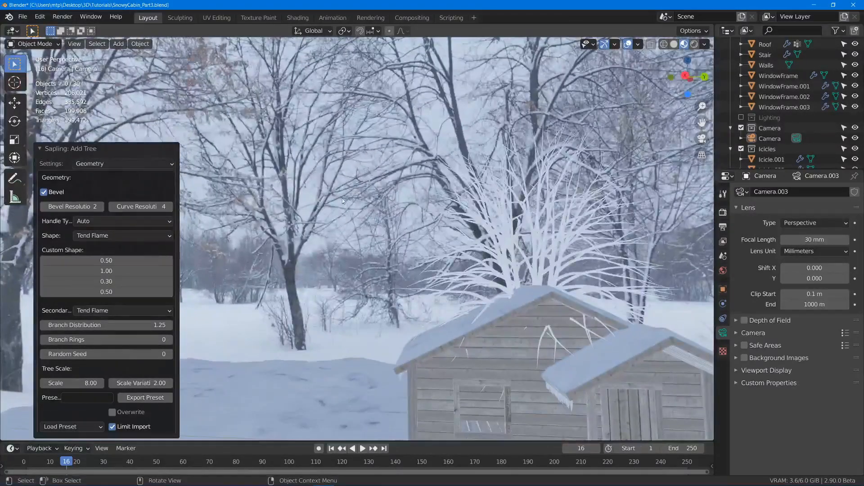
# Step: In the sapling's Leaves settings, enable Show Leaves and set the number of leaves to 150
pyautogui.click(122, 165)
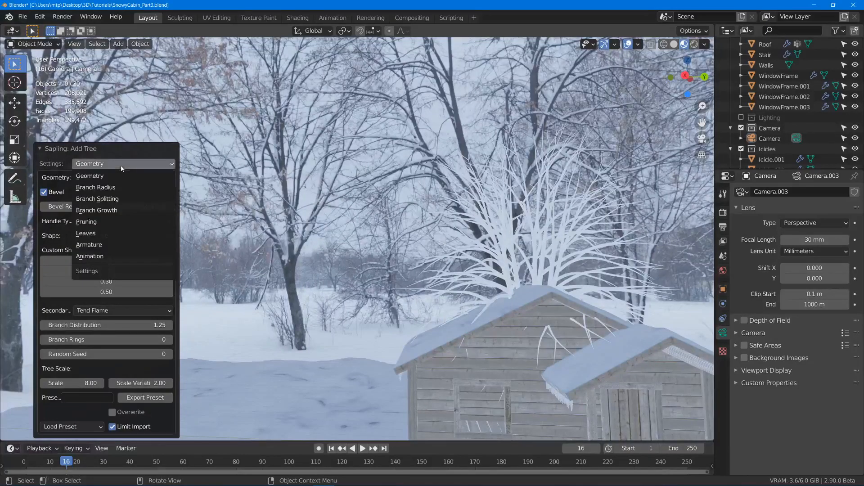
pyautogui.click(106, 236)
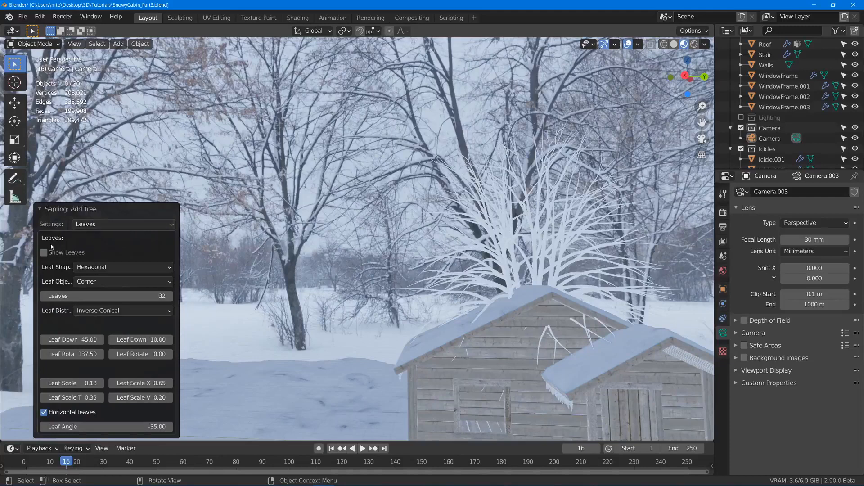
pyautogui.click(74, 296)
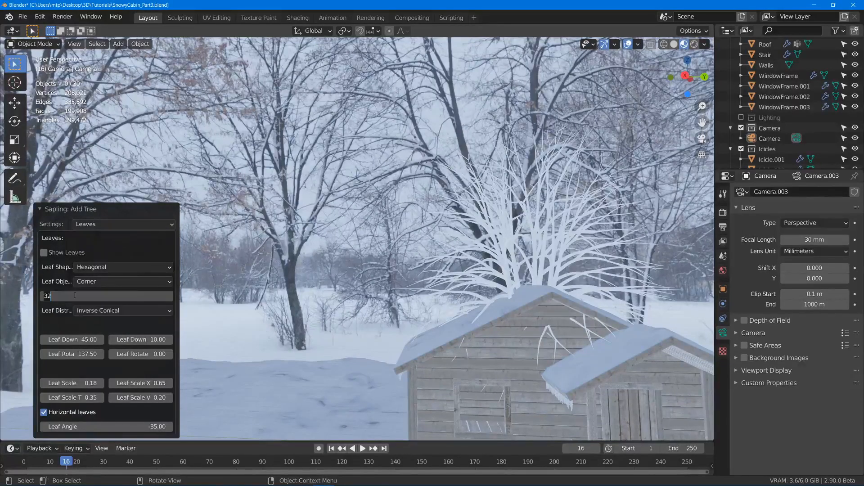
pyautogui.write('150')
pyautogui.press('Return')
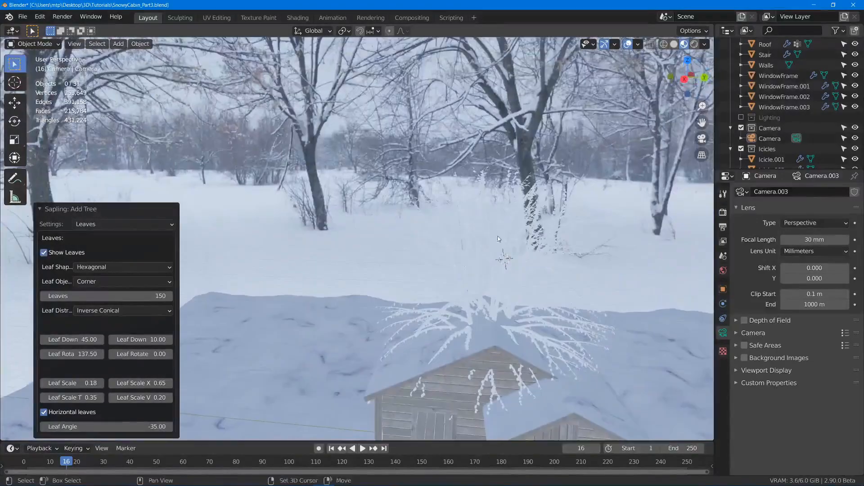
# Step: Assign the Ice material to the tree's leaves and make it a single-user copy
pyautogui.click(477, 198)
pyautogui.scroll(6, 477, 199)
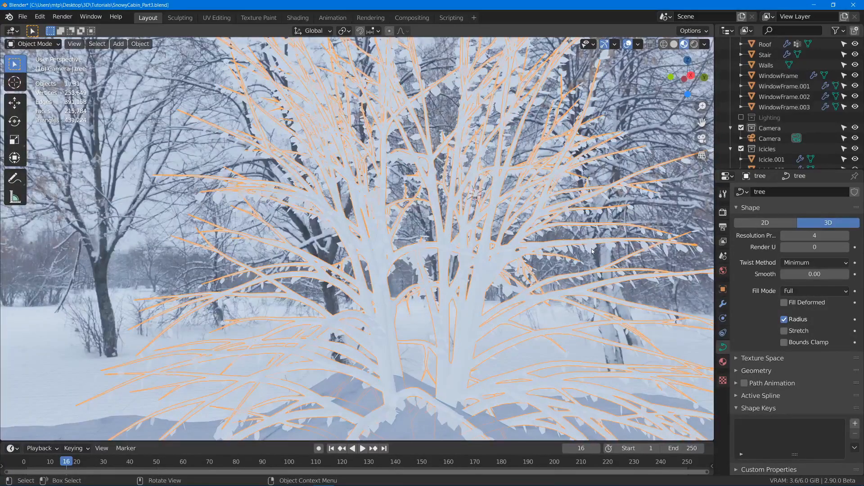
pyautogui.click(592, 251)
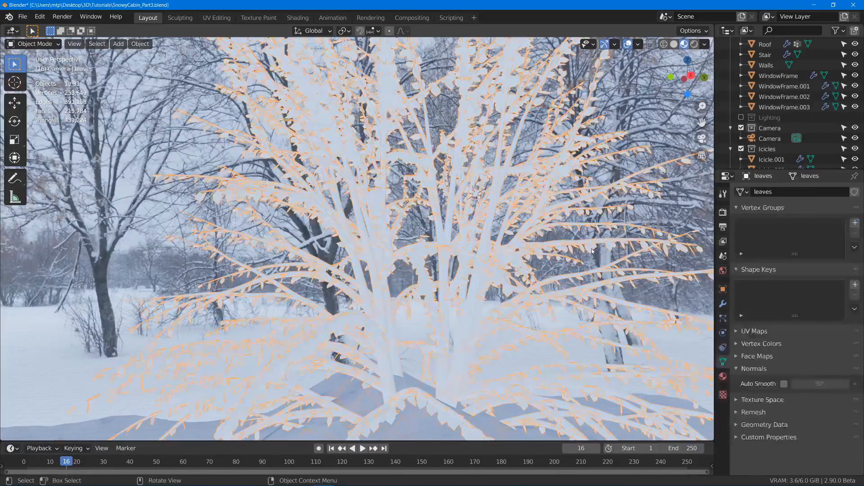
pyautogui.click(723, 376)
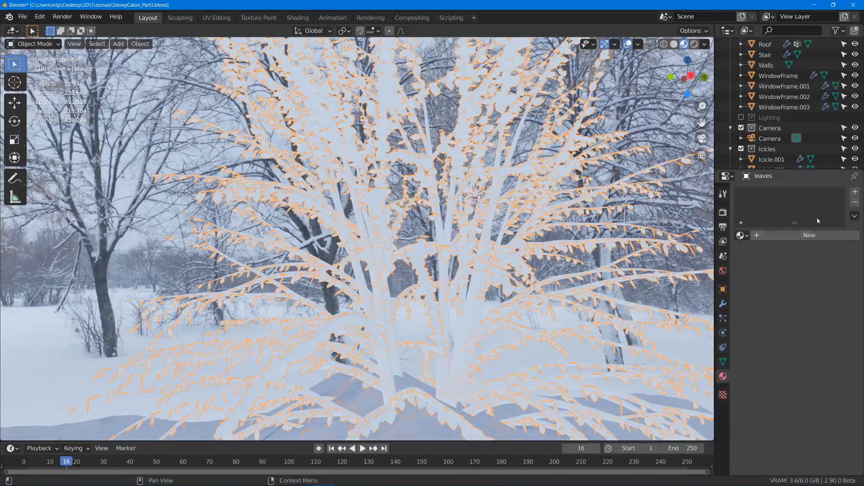
pyautogui.click(741, 236)
pyautogui.click(655, 251)
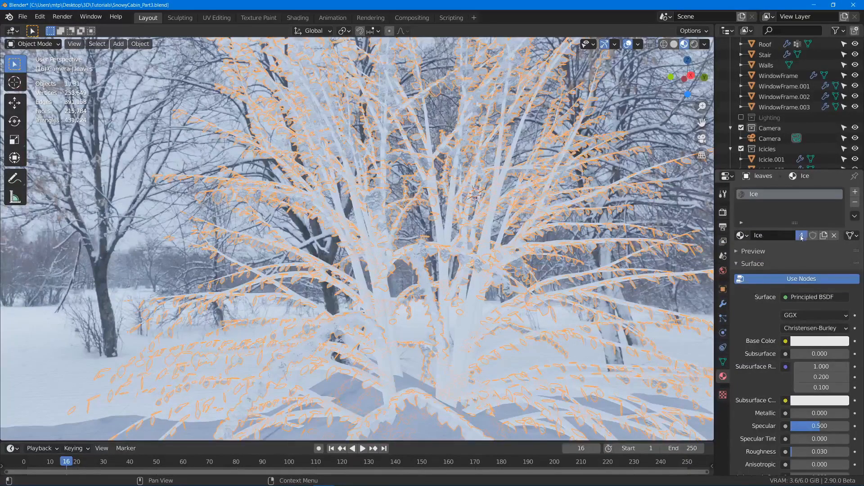
pyautogui.click(802, 236)
# Step: Change the leaf material's base color to orange and darken it to a brown tone
pyautogui.moveTo(648, 256); pyautogui.dragTo(623, 264, button='middle')
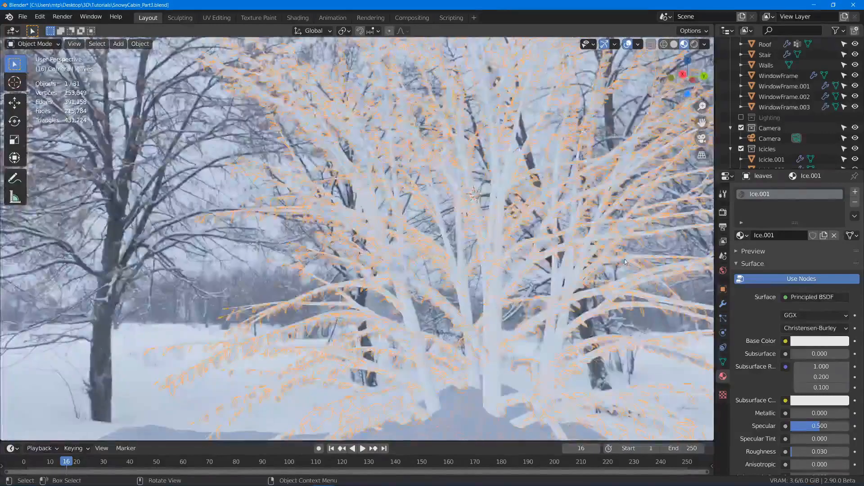
pyautogui.click(819, 340)
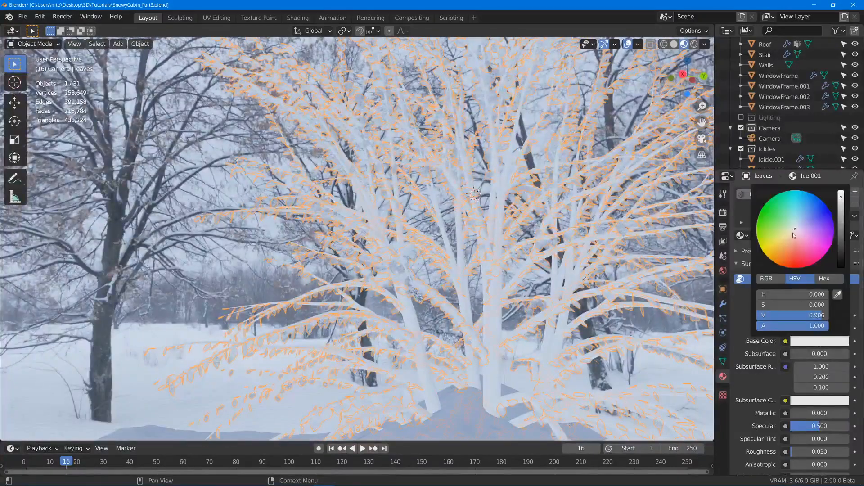
pyautogui.moveTo(794, 235); pyautogui.dragTo(781, 255)
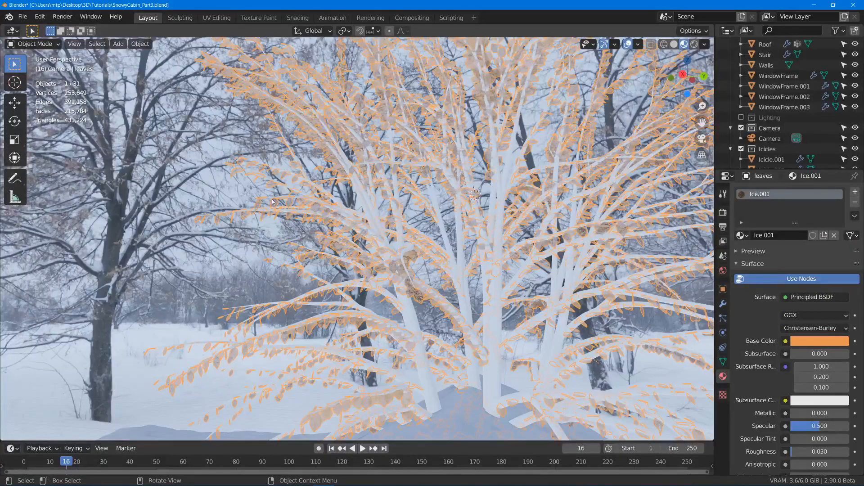
pyautogui.click(839, 342)
pyautogui.moveTo(842, 208); pyautogui.dragTo(841, 222)
pyautogui.moveTo(452, 250); pyautogui.dragTo(466, 252, button='middle')
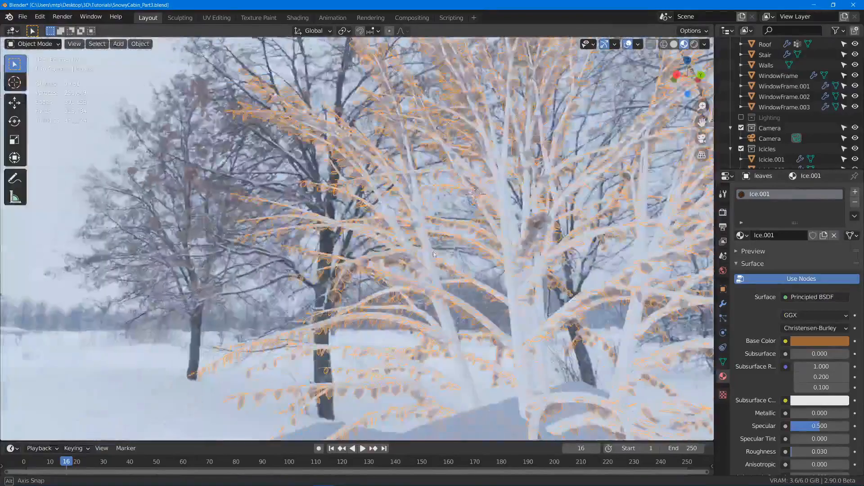
pyautogui.click(190, 251)
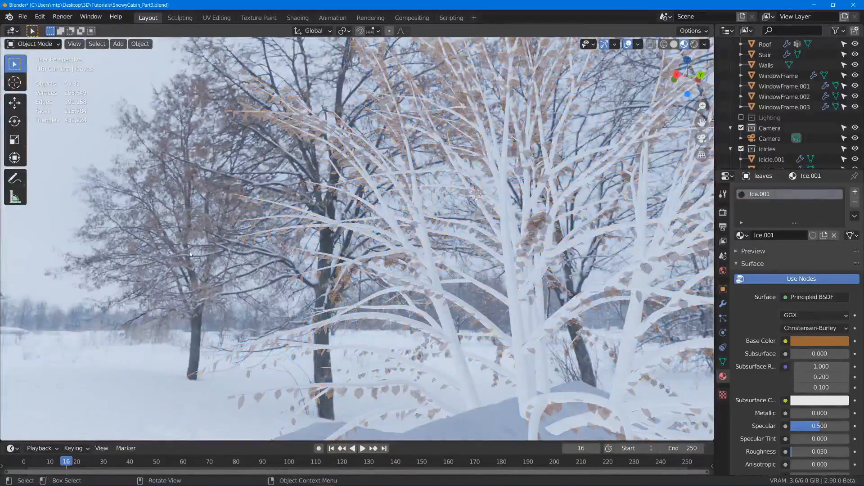
# Step: Convert the tree's trunk and branches from a curve to a mesh with Visual Geometry to Mesh
pyautogui.moveTo(208, 277); pyautogui.dragTo(360, 282, button='middle')
pyautogui.click(394, 196)
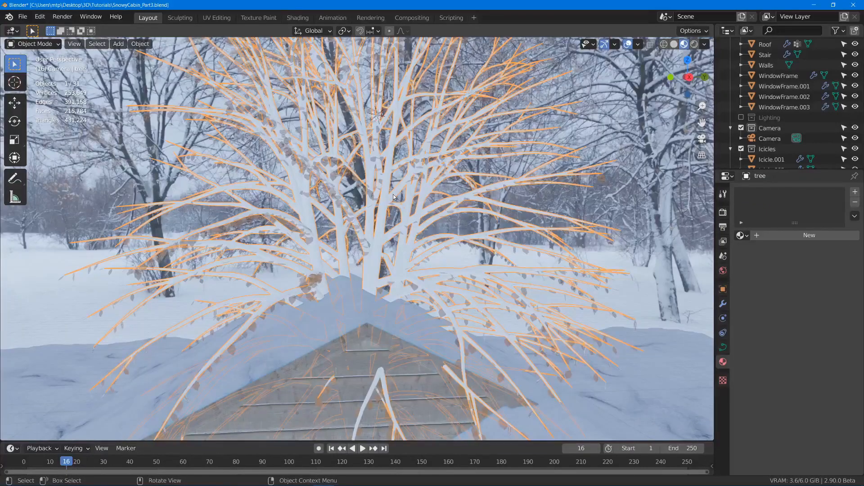
pyautogui.scroll(2, 394, 196)
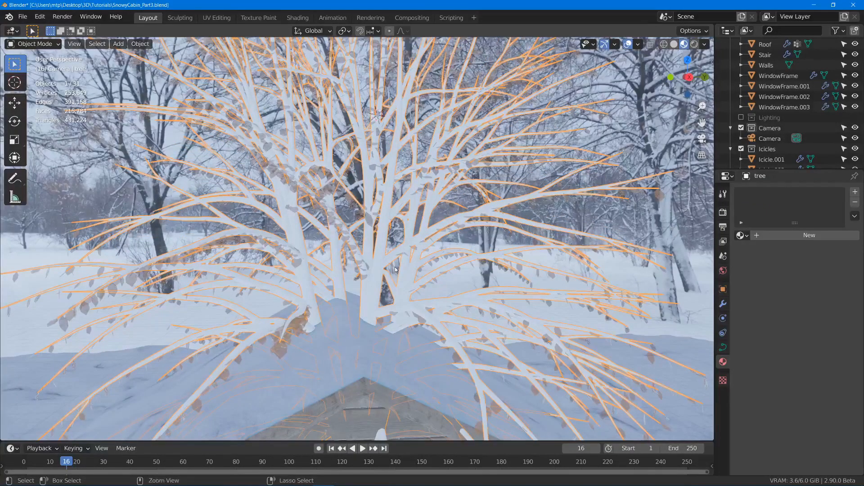
pyautogui.hotkey('ctrl', 'a')
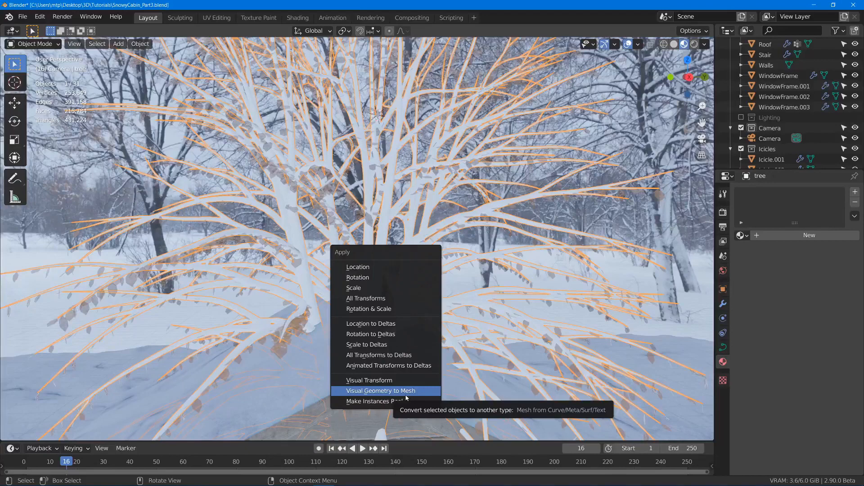
pyautogui.click(380, 390)
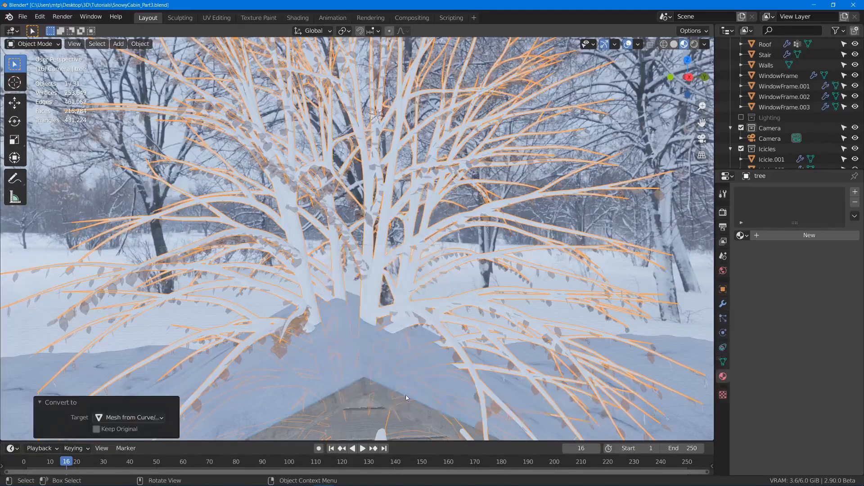
# Step: Create a new material for the trunk and branches and name it Bark
pyautogui.click(784, 235)
pyautogui.doubleClick(766, 194)
pyautogui.write('Ba')
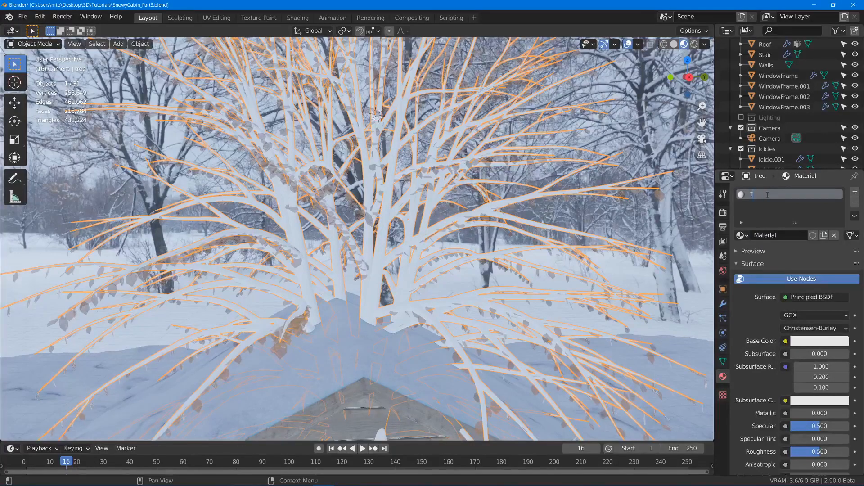
pyautogui.write('rk')
pyautogui.press('Return')
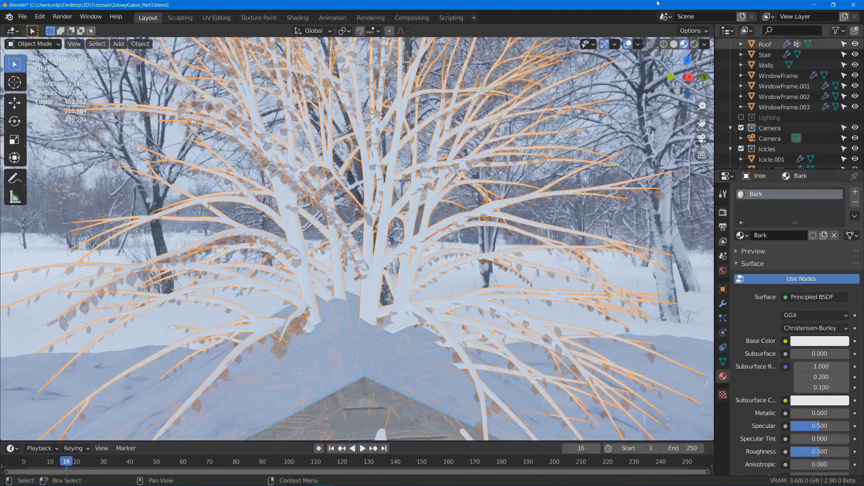
# Step: Join the trunk and branches with the leaves into one object
pyautogui.keyDown('shift'); pyautogui.click(468, 177); pyautogui.keyUp('shift')
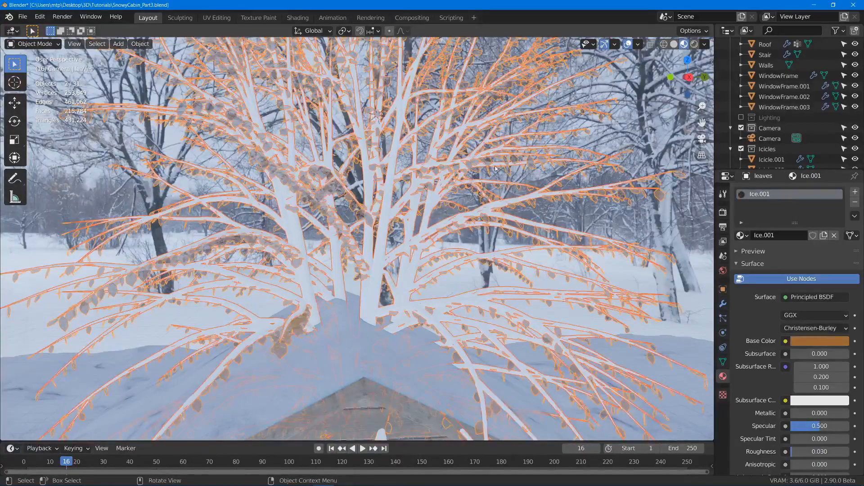
pyautogui.press('ctrl')
pyautogui.hotkey('ctrl', 'j')
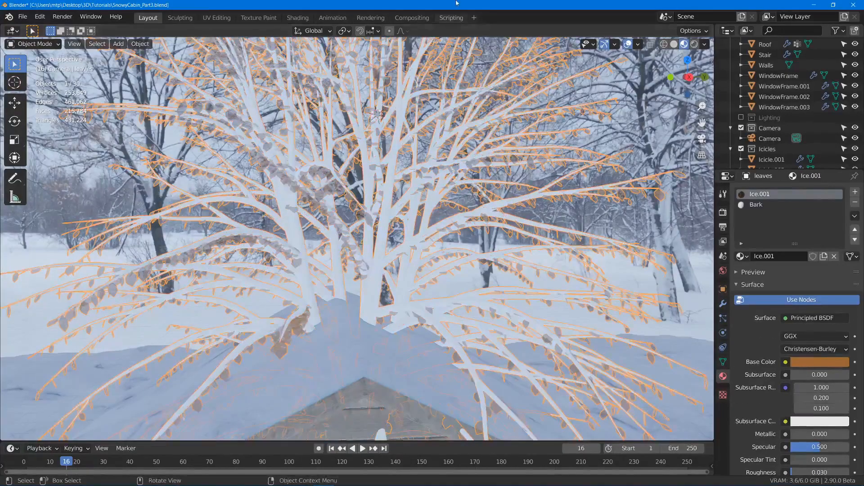
# Step: Move the joined tree about 4.2 m along Y, away from the middle of the cabin
pyautogui.press('g')
pyautogui.click(678, 305)
pyautogui.scroll(4, 368, 178)
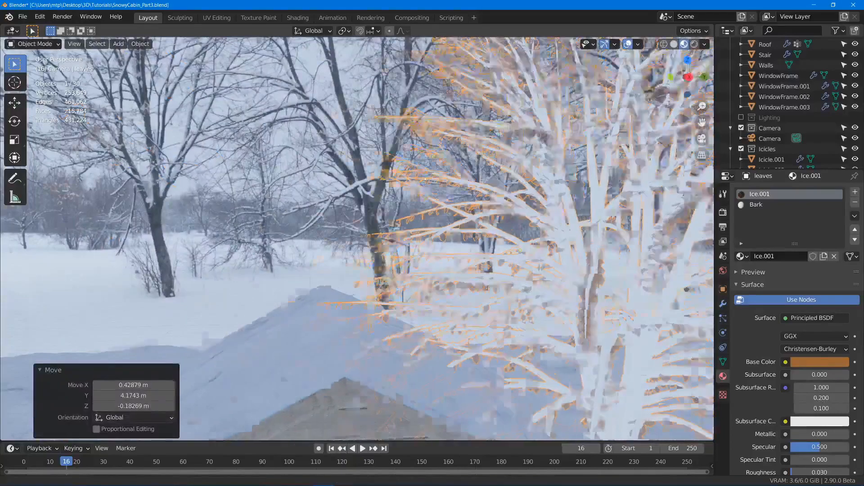
# Step: Rename the joined leaves object as Tree
pyautogui.press('F2')
pyautogui.press('shift')
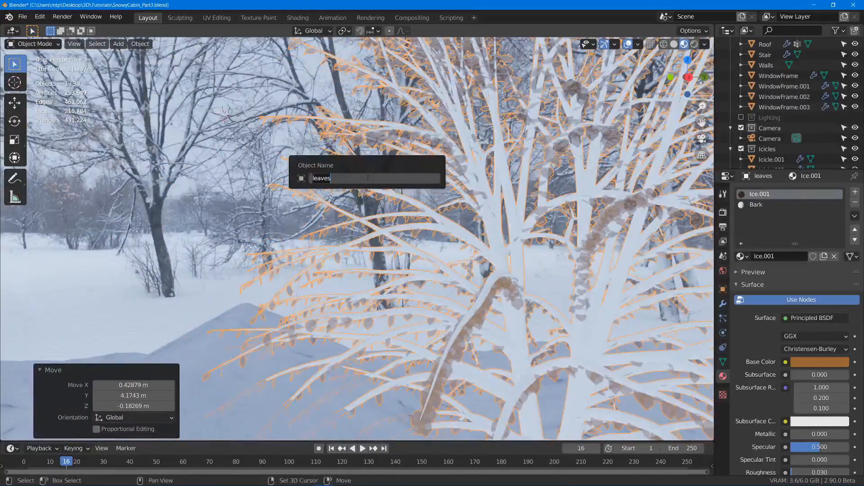
pyautogui.write('Tree')
pyautogui.press('Return')
# Step: Move the tree onto the snow beside the cabin, about 4.3 m further along Y and 0.5 m down
pyautogui.scroll(-5, 367, 178)
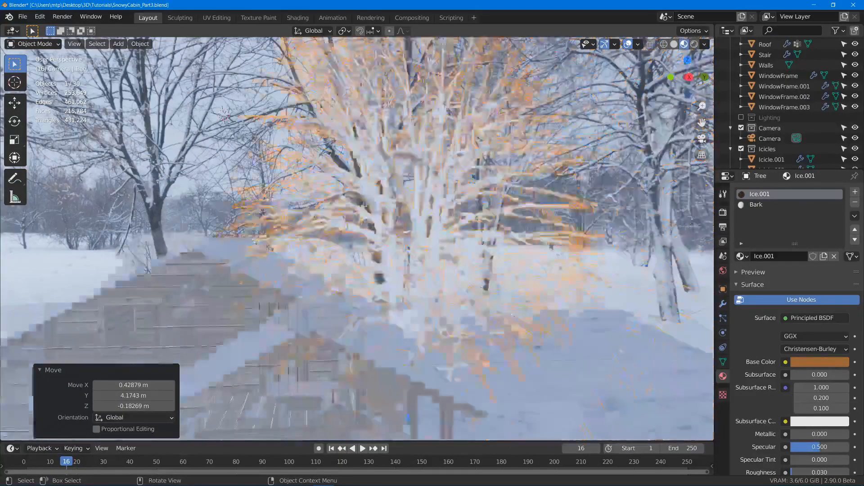
pyautogui.press('g')
pyautogui.click(480, 207)
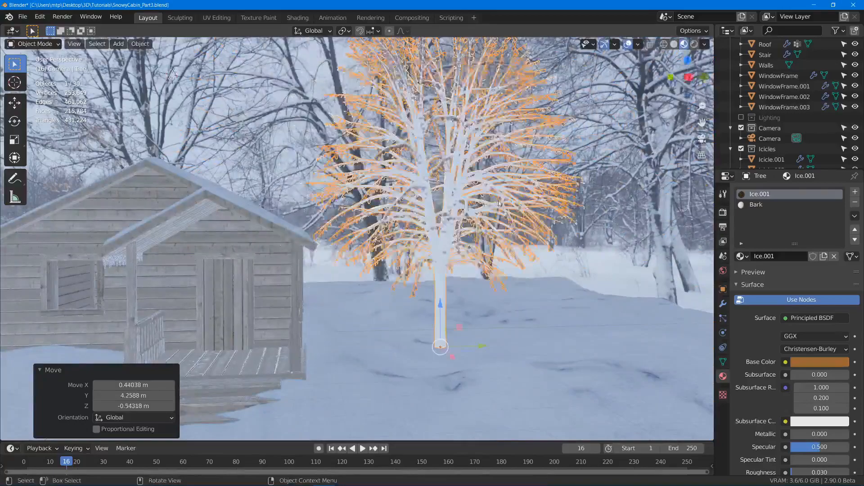
pyautogui.moveTo(499, 204); pyautogui.dragTo(405, 211, button='middle')
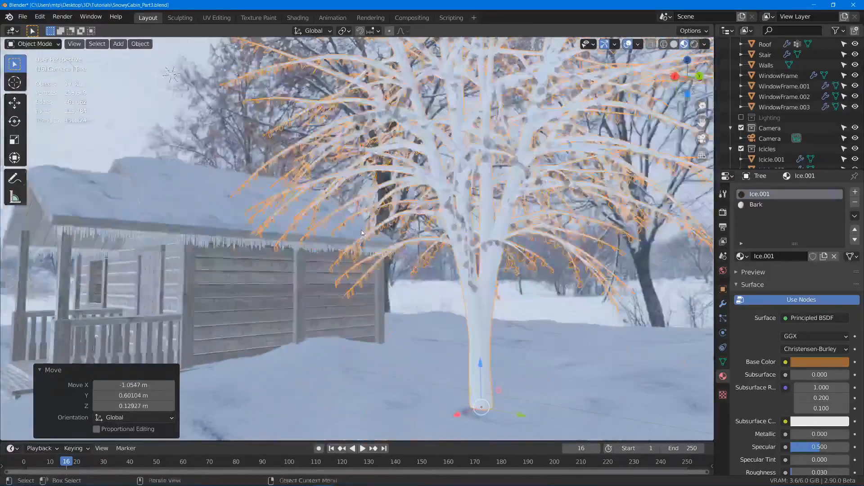
# Step: Lower the tree about 0.68 m into the snow, shifting it about -0.26 m along X and 0.17 m along Y
pyautogui.press('g')
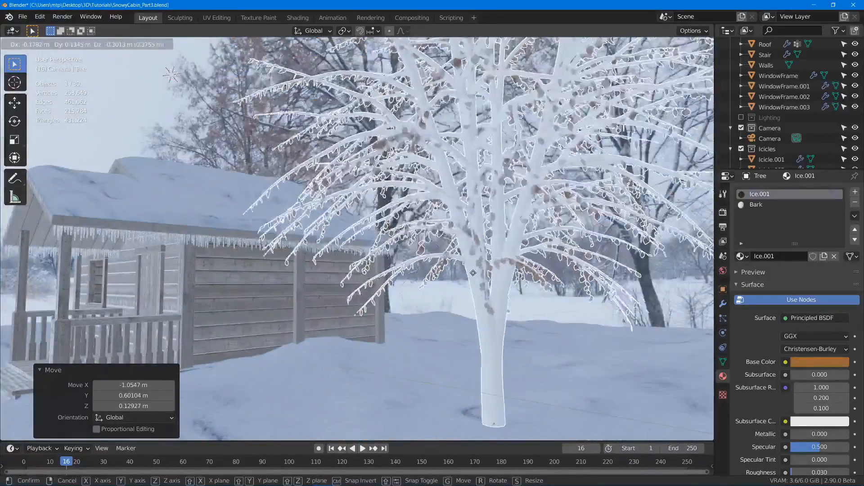
pyautogui.click(479, 297)
pyautogui.scroll(-3, 478, 295)
pyautogui.moveTo(450, 275); pyautogui.dragTo(477, 271, button='middle')
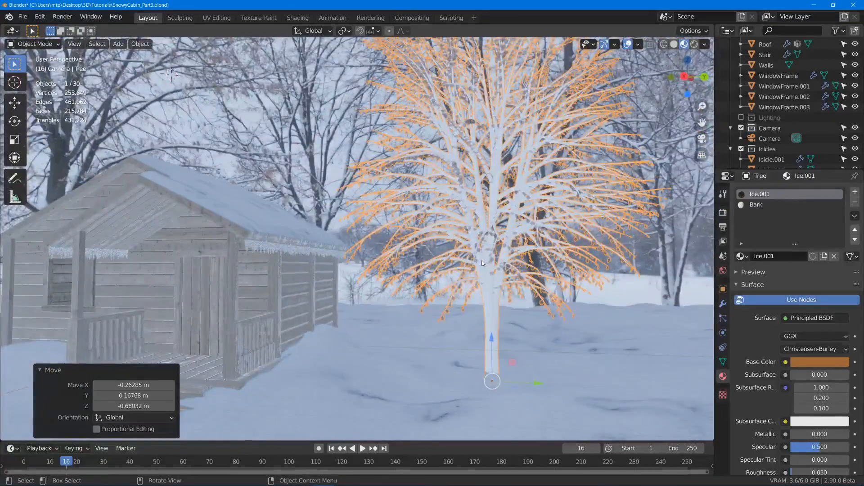
# Step: Open the tree's Bark material in the Shading workspace's maximized node editor, with the shader type set to Object
pyautogui.click(759, 205)
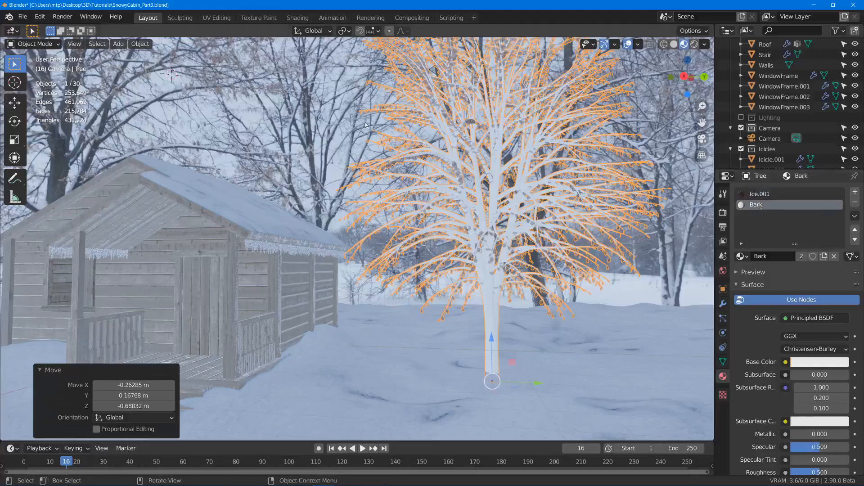
pyautogui.click(298, 18)
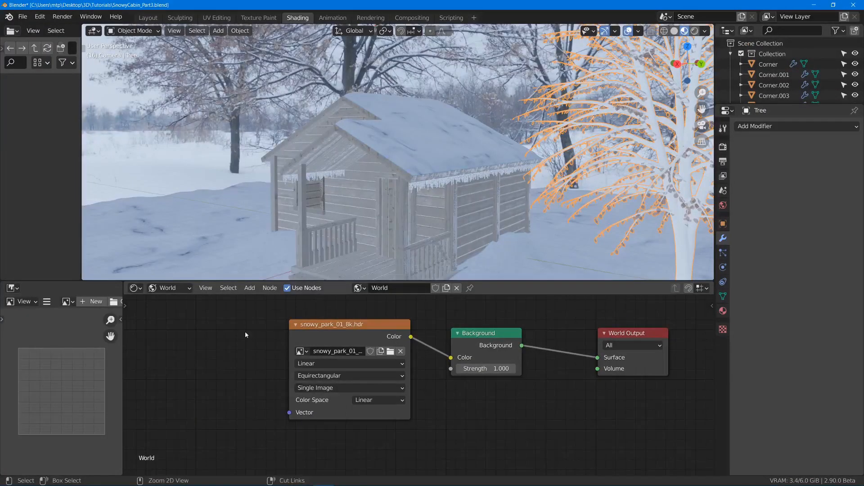
pyautogui.hotkey('ctrl', 'space')
pyautogui.scroll(-3, 373, 252)
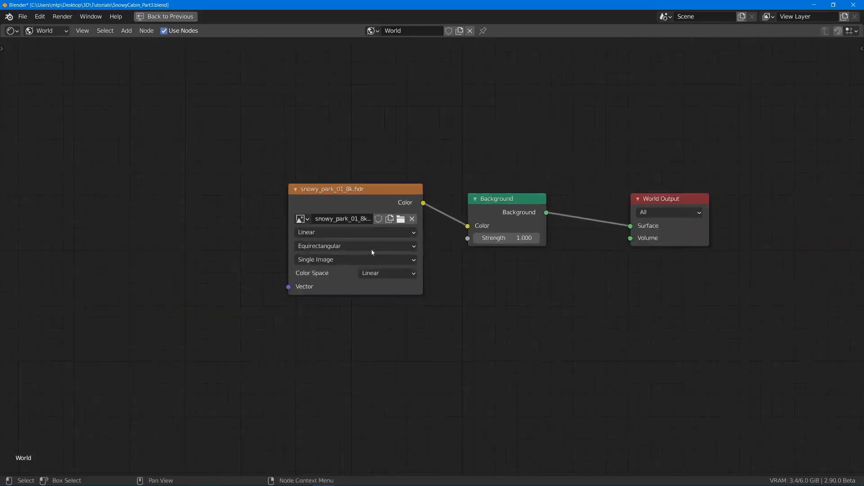
pyautogui.click(55, 32)
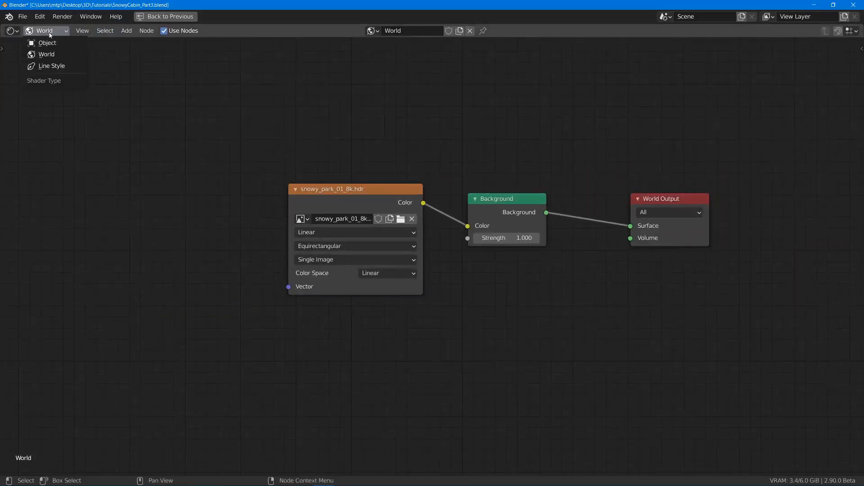
pyautogui.click(46, 45)
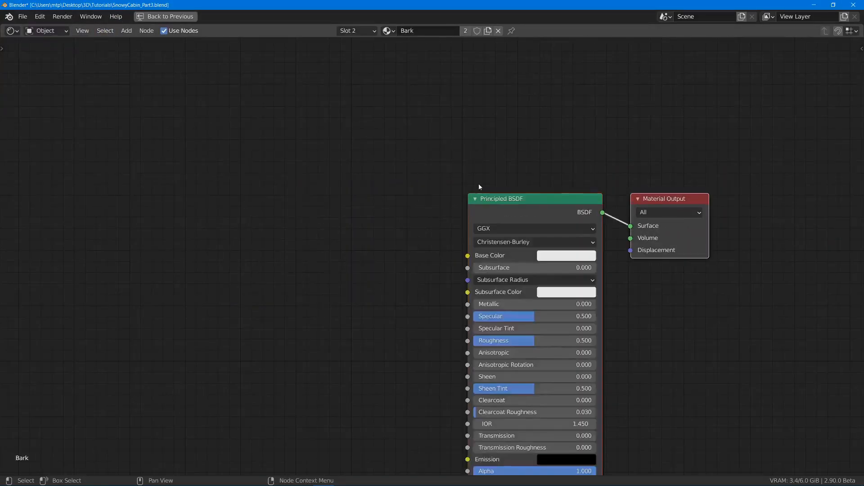
pyautogui.scroll(-6, 479, 185)
pyautogui.moveTo(495, 157); pyautogui.dragTo(560, 109, button='middle')
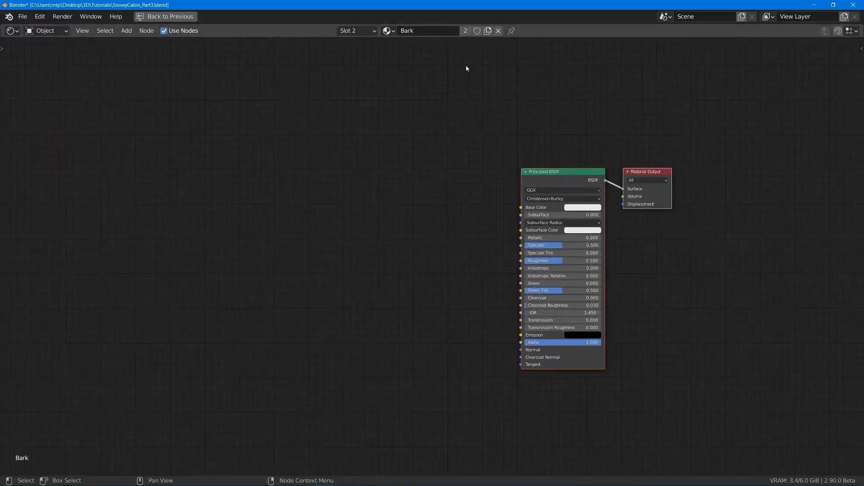
pyautogui.moveTo(434, 183); pyautogui.dragTo(444, 186, button='middle')
pyautogui.click(528, 118)
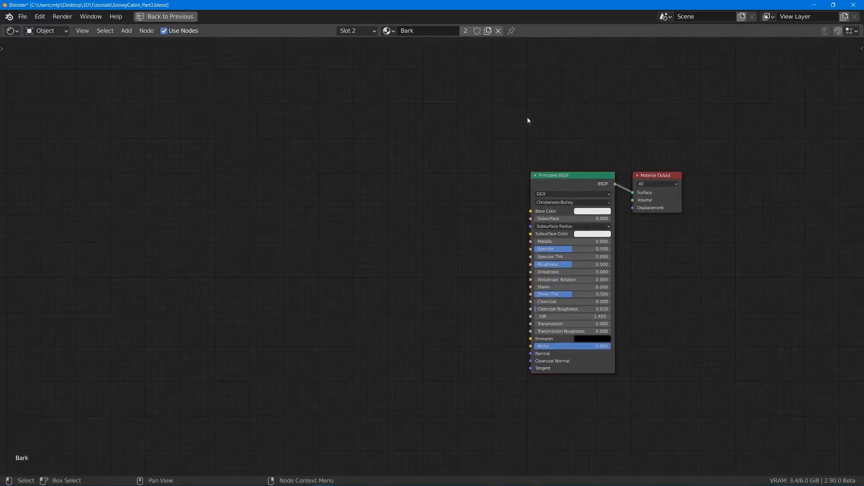
# Step: Run Principled Texture Setup on the Bark shader with the bark_brown_02 base color, roughness and normal images
pyautogui.click(548, 179)
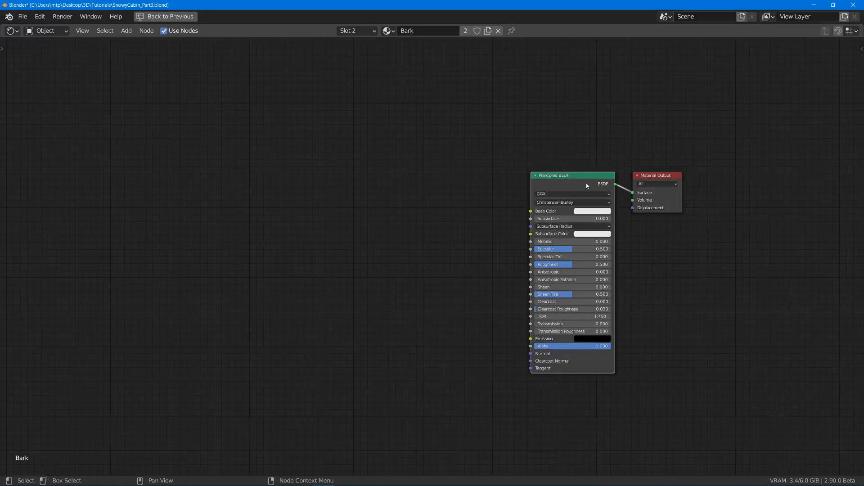
pyautogui.hotkey('ctrl', 'shift', 't')
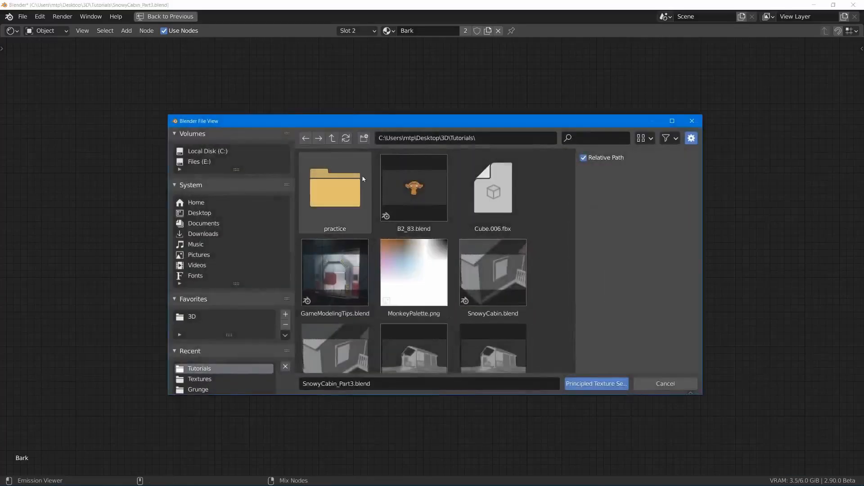
pyautogui.click(581, 385)
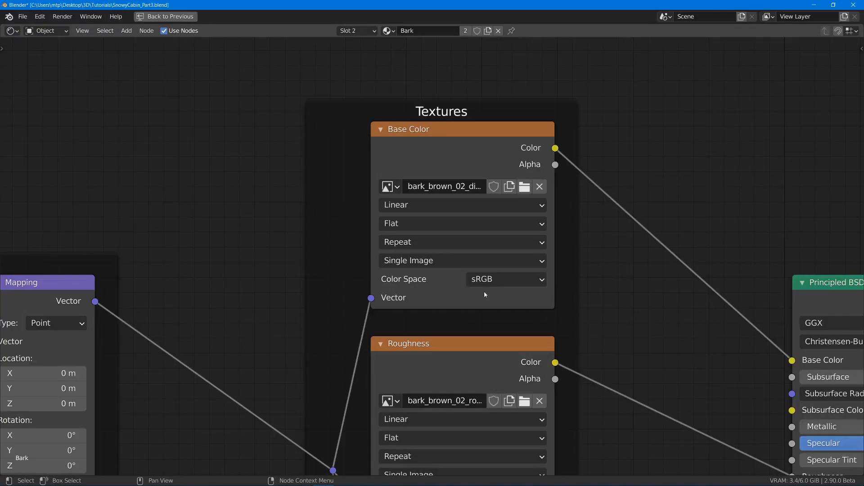
pyautogui.scroll(-2, 484, 291)
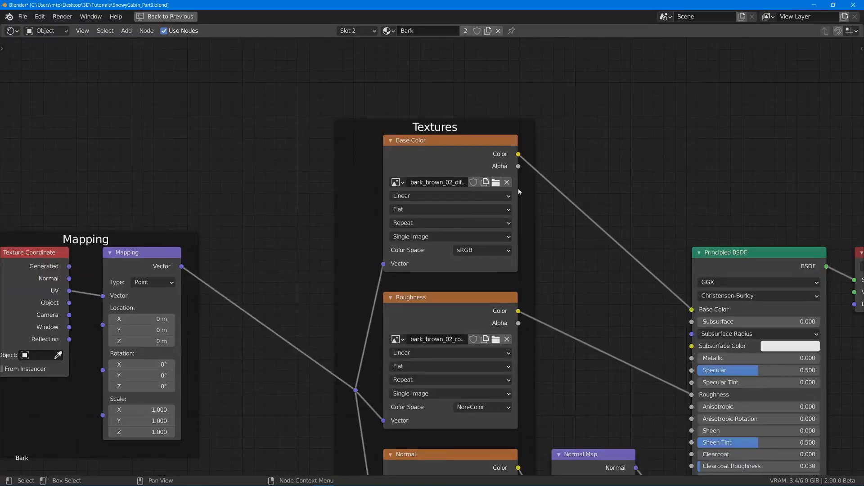
pyautogui.moveTo(499, 238); pyautogui.dragTo(513, 192, button='middle')
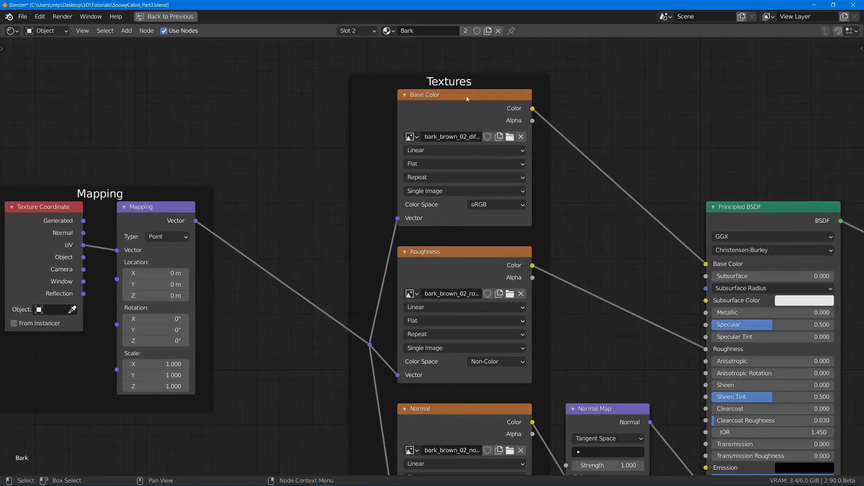
pyautogui.moveTo(469, 284); pyautogui.dragTo(482, 102, button='middle')
pyautogui.press('Home')
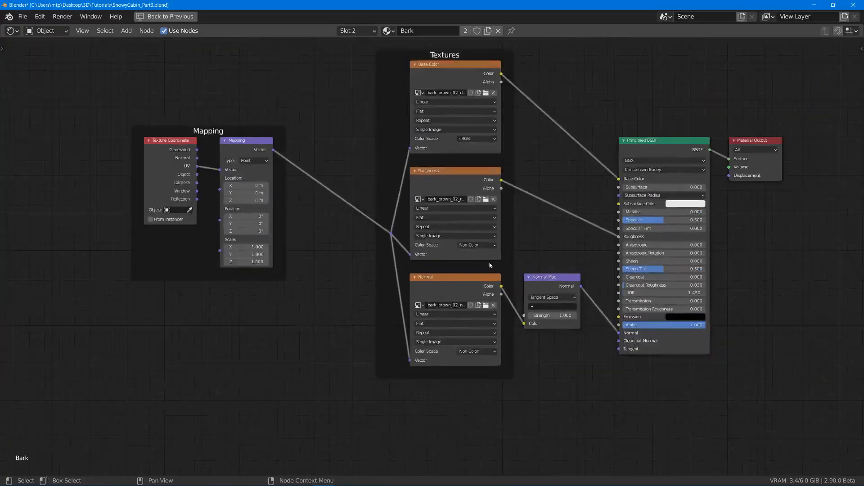
# Step: Restore the split workspace layout and set the Base Color, Roughness and Normal textures' projection to Box
pyautogui.hotkey('ctrl', 'space')
pyautogui.scroll(3, 482, 331)
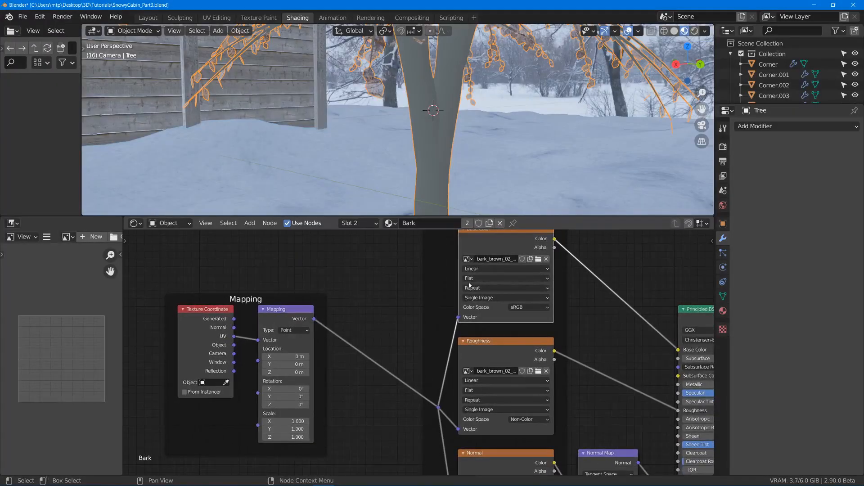
pyautogui.click(473, 278)
pyautogui.click(472, 288)
pyautogui.moveTo(471, 358); pyautogui.dragTo(464, 309, button='middle')
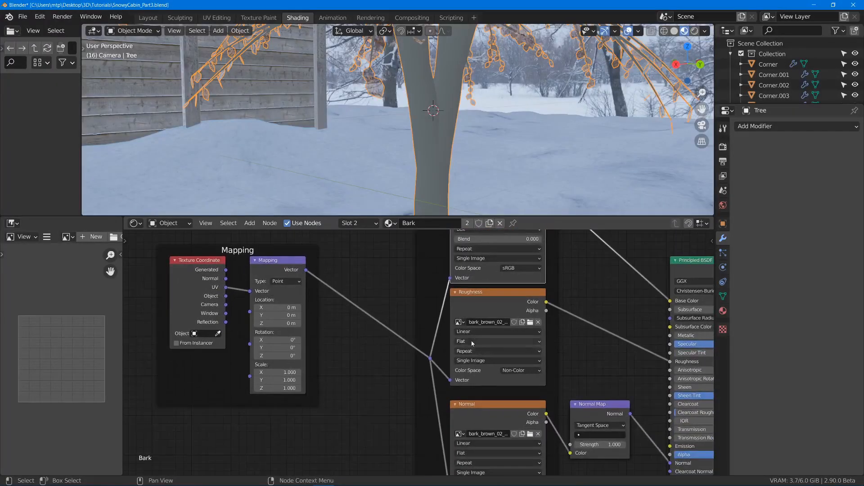
pyautogui.click(473, 341)
pyautogui.click(473, 351)
pyautogui.moveTo(482, 402); pyautogui.dragTo(475, 330, button='middle')
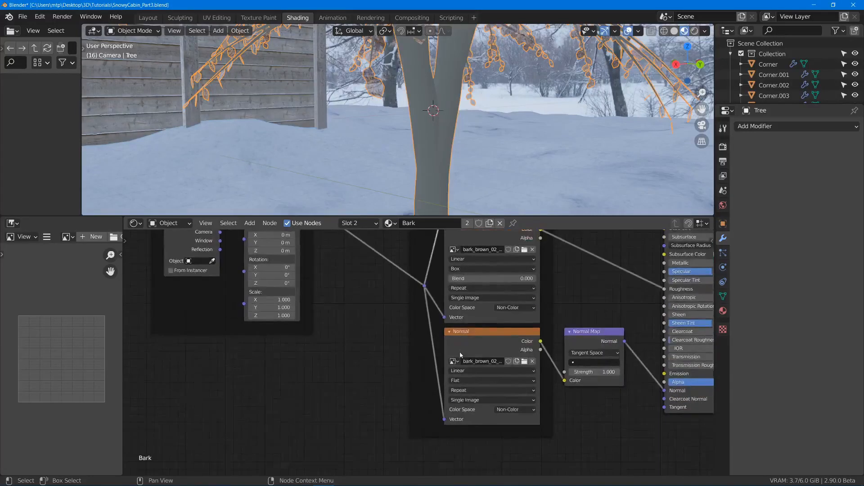
pyautogui.click(464, 381)
pyautogui.click(461, 392)
# Step: Set the projection blend to 0.199 on the Normal texture and 0.162 on the Roughness and Base Color textures
pyautogui.moveTo(461, 392); pyautogui.dragTo(477, 392)
pyautogui.moveTo(456, 297); pyautogui.dragTo(442, 353, button='middle')
pyautogui.scroll(1, 442, 353)
pyautogui.moveTo(443, 334); pyautogui.dragTo(450, 333)
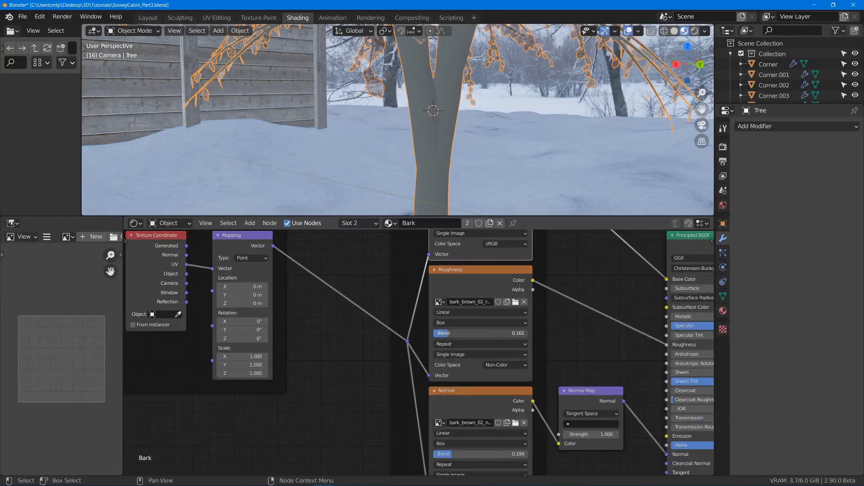
pyautogui.moveTo(445, 334); pyautogui.dragTo(434, 404, button='middle')
pyautogui.moveTo(434, 282); pyautogui.dragTo(449, 282)
pyautogui.moveTo(436, 263); pyautogui.dragTo(432, 300, button='middle')
# Step: Connect the Texture Coordinate node's Object output to the Mapping node's Vector input in place of UV
pyautogui.moveTo(344, 305); pyautogui.dragTo(457, 243, button='middle')
pyautogui.scroll(2, 287, 323)
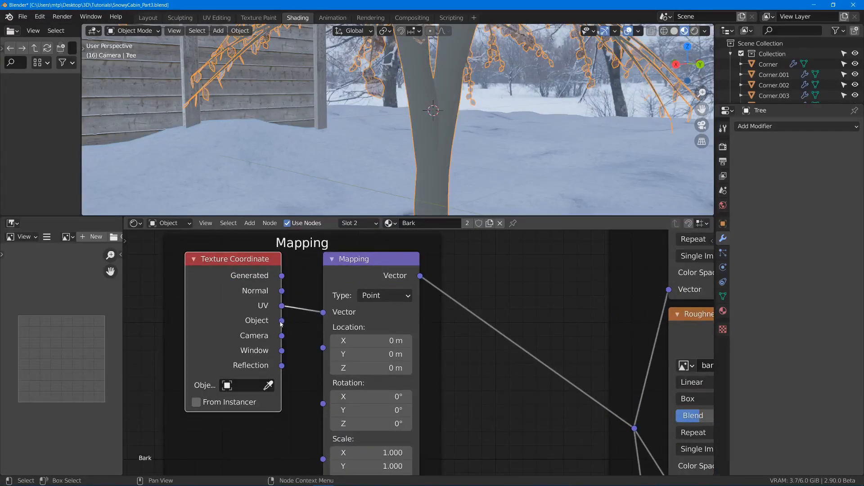
pyautogui.moveTo(281, 321); pyautogui.dragTo(323, 312)
pyautogui.moveTo(530, 293); pyautogui.dragTo(442, 336, button='middle')
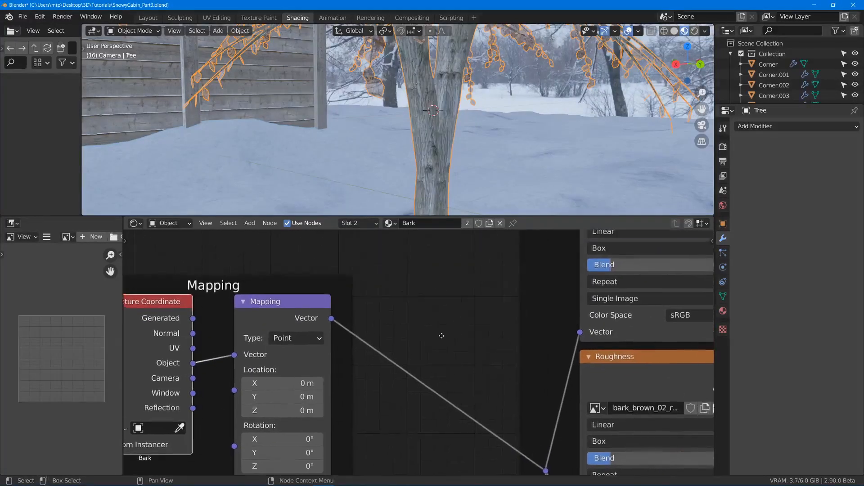
pyautogui.scroll(-3, 442, 336)
pyautogui.moveTo(351, 149); pyautogui.dragTo(383, 142, button='middle')
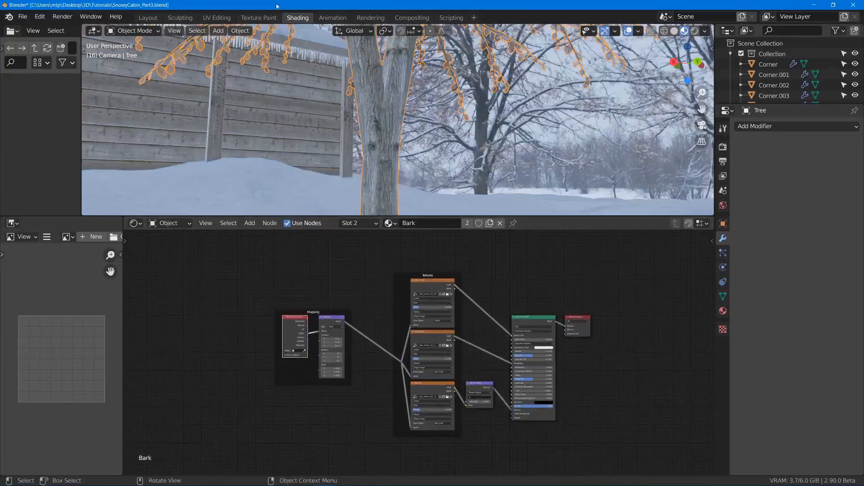
pyautogui.scroll(5, 380, 140)
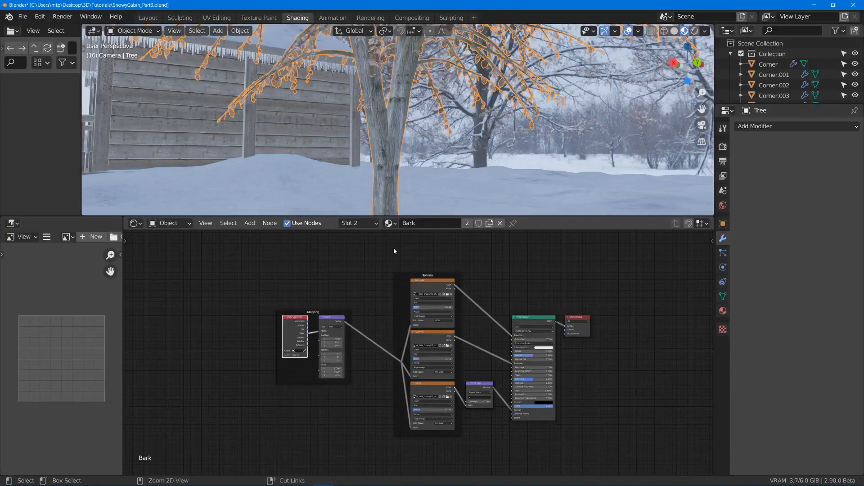
# Step: Maximize the node editor and save the SnowyCabin_Part3.blend file
pyautogui.hotkey('ctrl', 'space')
pyautogui.scroll(4, 390, 196)
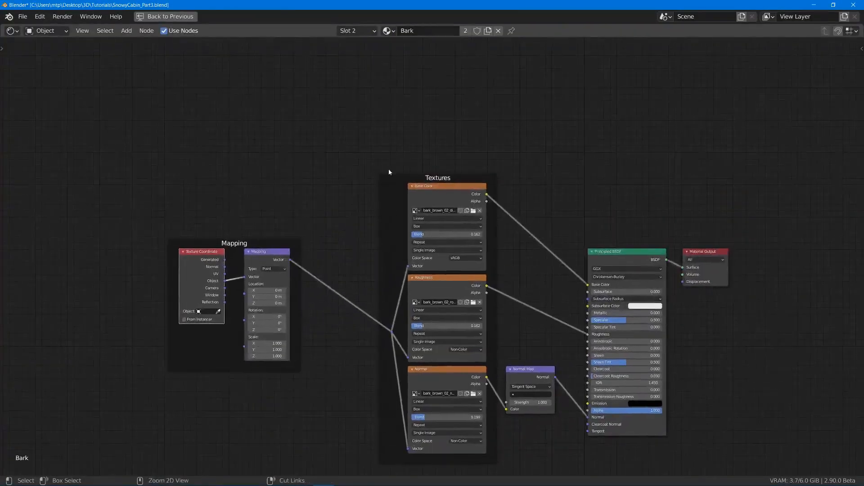
pyautogui.hotkey('ctrl', 's')
# Step: Switch to the Snow material and copy all its nodes except the Material Output
pyautogui.click(388, 30)
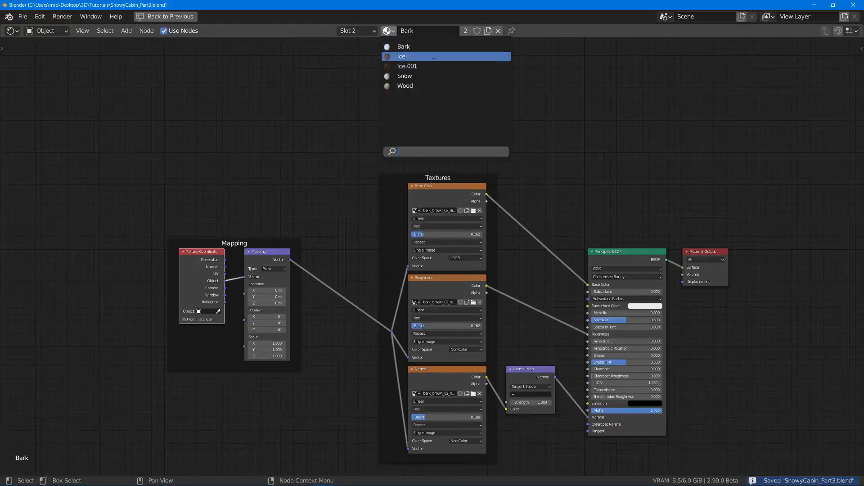
pyautogui.click(412, 75)
pyautogui.scroll(-2, 339, 125)
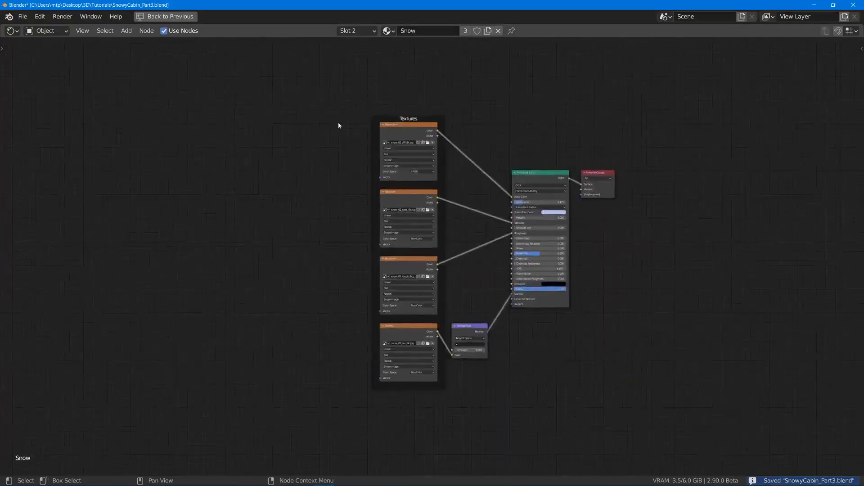
pyautogui.moveTo(317, 109); pyautogui.dragTo(556, 402)
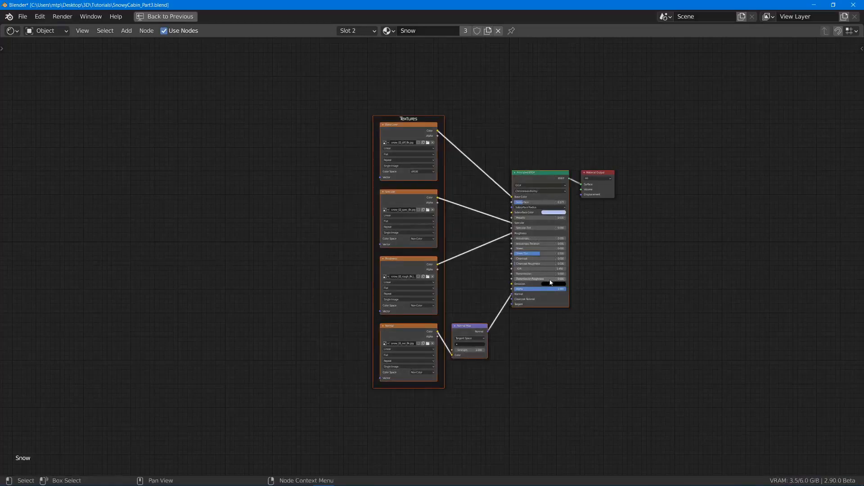
# Step: Switch back to the Bark material, paste the snow nodes and place them below the bark nodes
pyautogui.click(388, 31)
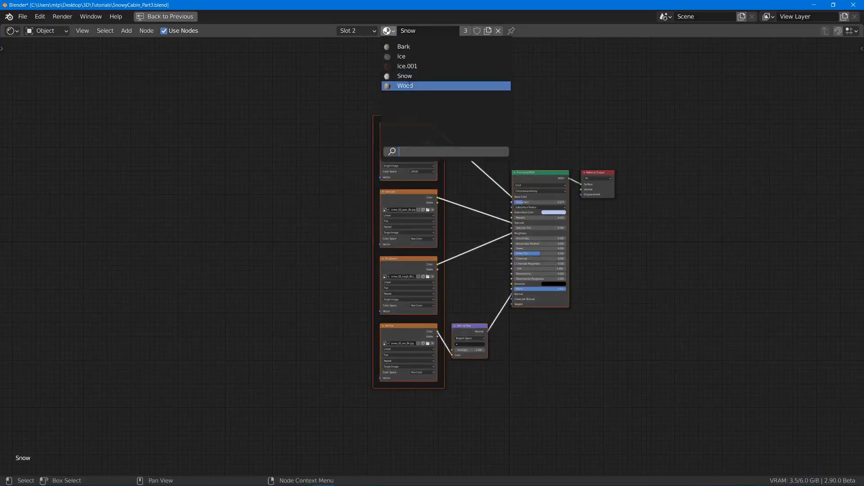
pyautogui.click(414, 45)
pyautogui.press('Home')
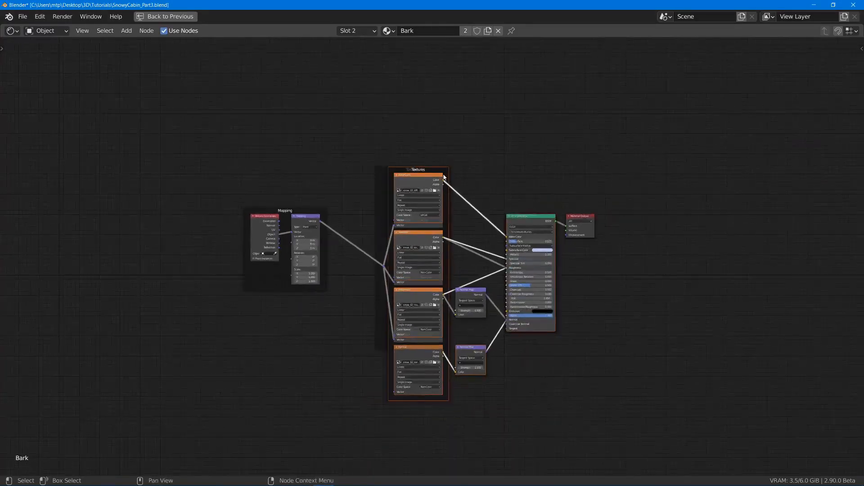
pyautogui.press('g')
pyautogui.click(425, 367)
pyautogui.moveTo(529, 349); pyautogui.dragTo(523, 210, button='middle')
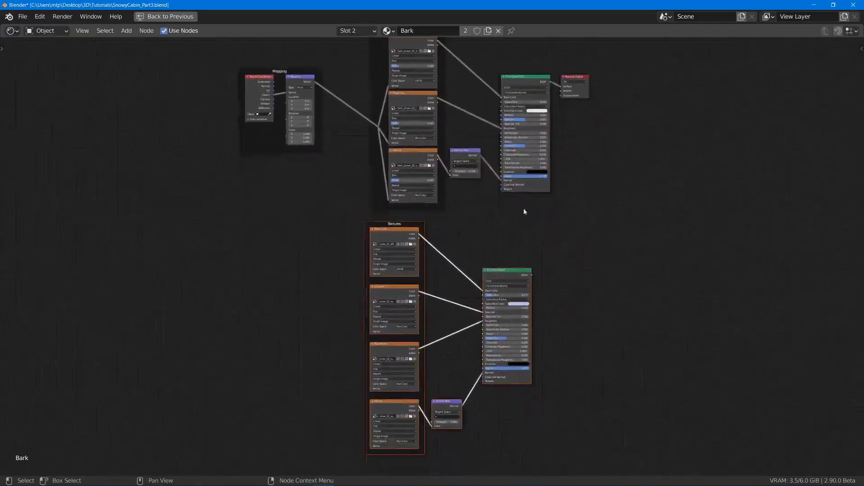
pyautogui.moveTo(514, 278); pyautogui.dragTo(522, 289)
pyautogui.moveTo(546, 188); pyautogui.dragTo(542, 245, button='middle')
# Step: Move the Material Output farther from the bark shader and insert a Mix Shader on the link between them
pyautogui.click(562, 234)
pyautogui.hotkey('shift', 'a')
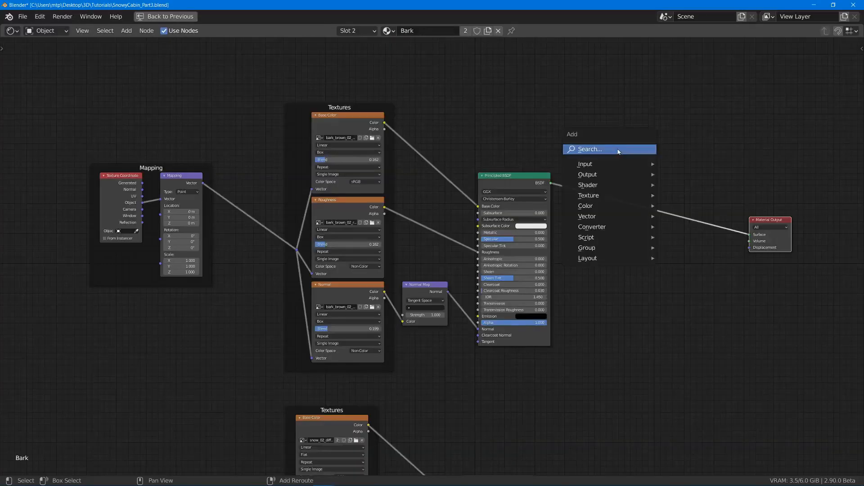
pyautogui.click(619, 150)
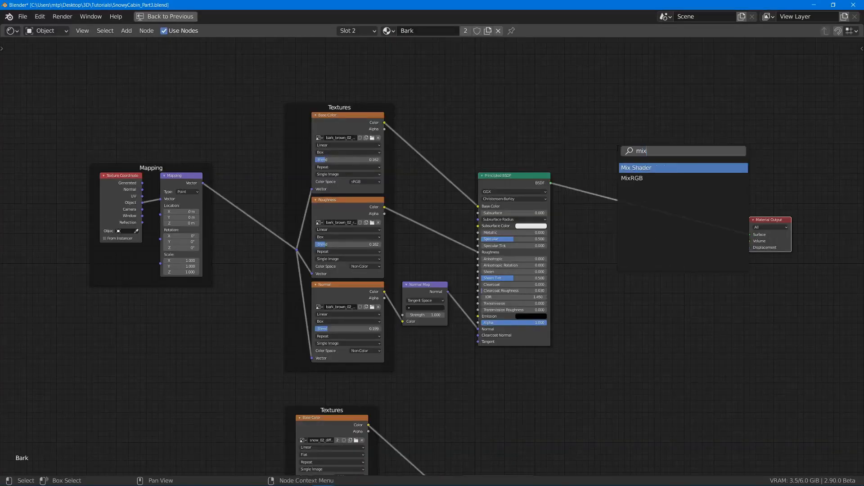
pyautogui.press('Return')
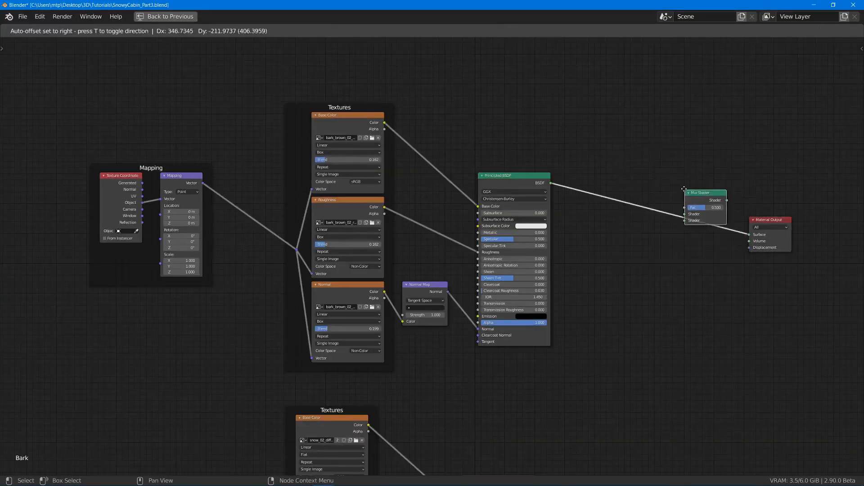
pyautogui.click(682, 189)
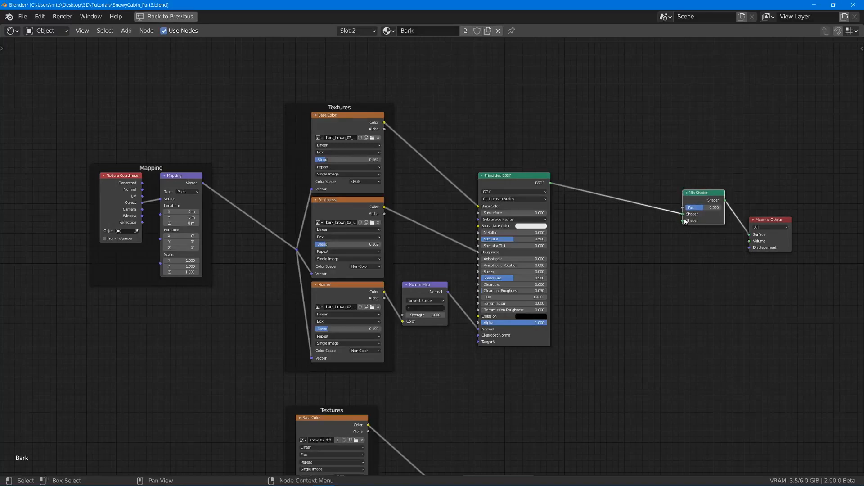
# Step: Connect the snow Principled BSDF to the Mix Shader's second shader input and check the blended material on the tree
pyautogui.moveTo(685, 221); pyautogui.dragTo(666, 271)
pyautogui.moveTo(573, 465); pyautogui.dragTo(619, 404)
pyautogui.moveTo(619, 403); pyautogui.dragTo(562, 243, button='middle')
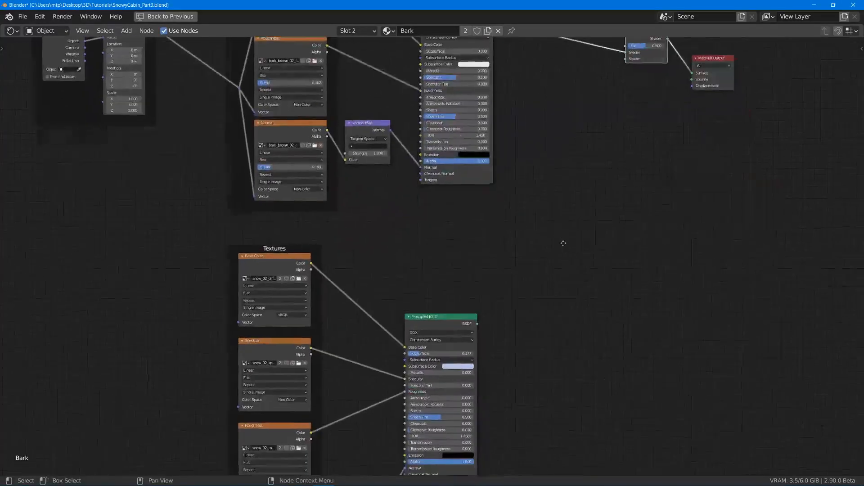
pyautogui.scroll(-1, 562, 243)
pyautogui.moveTo(470, 314); pyautogui.dragTo(595, 86)
pyautogui.moveTo(540, 128); pyautogui.dragTo(360, 194, button='middle')
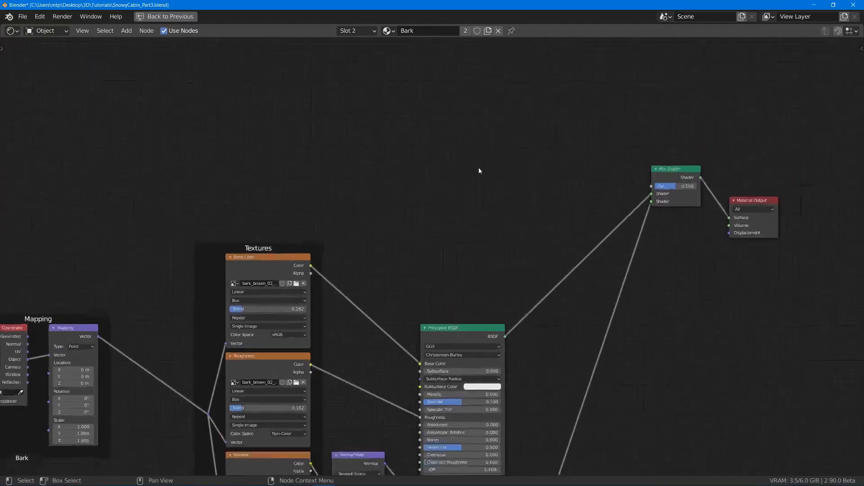
pyautogui.scroll(5, 469, 174)
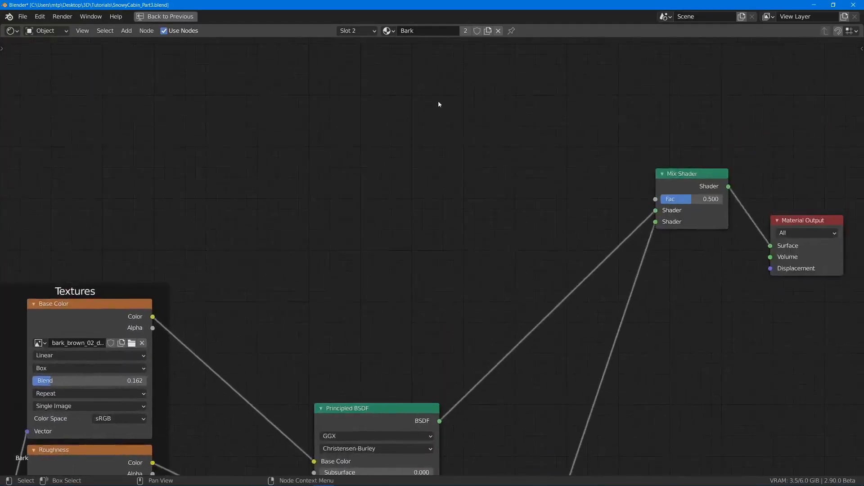
pyautogui.hotkey('ctrl', 'space')
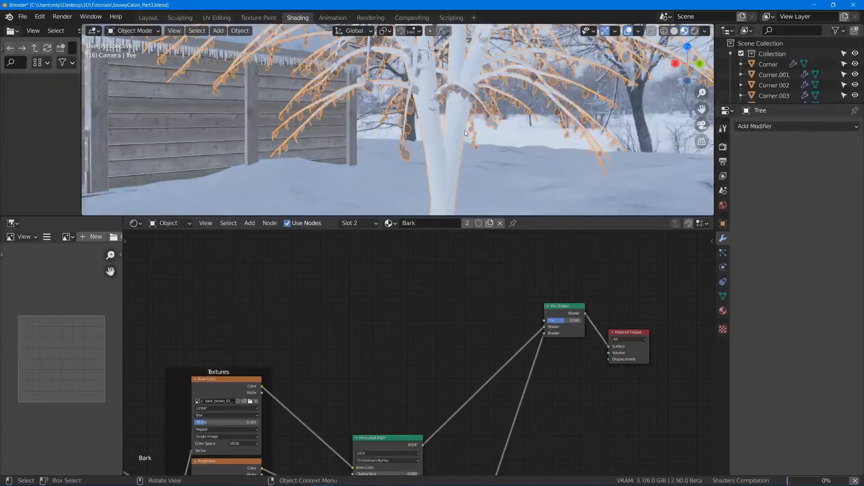
pyautogui.scroll(-3, 451, 135)
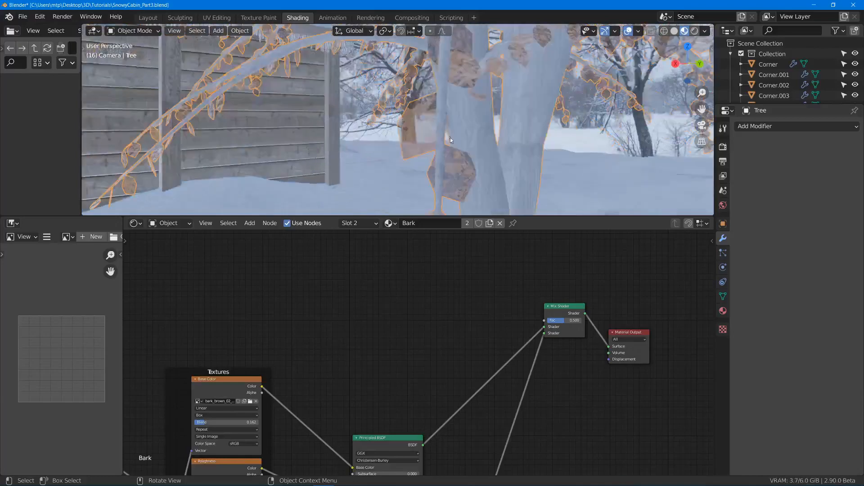
pyautogui.hotkey('ctrl', 'space')
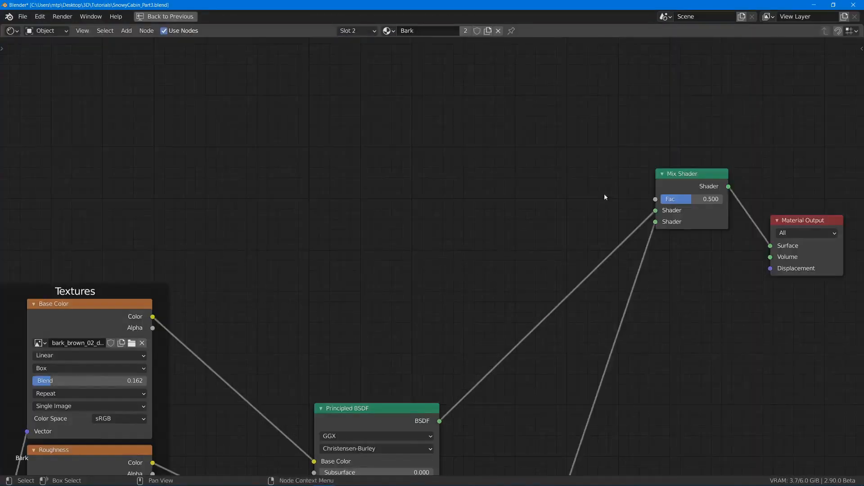
# Step: Add a Geometry node above the bark shader, to the side of the Mix Shader
pyautogui.moveTo(605, 197); pyautogui.dragTo(596, 240, button='middle')
pyautogui.hotkey('shift', 'a')
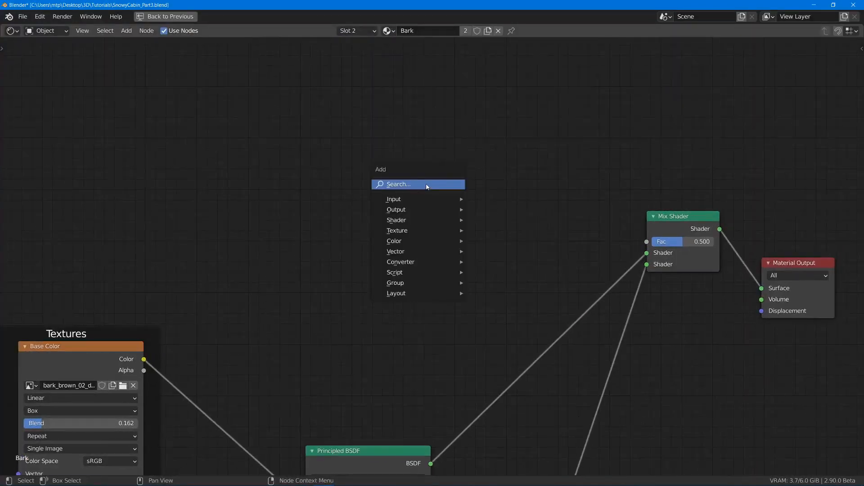
pyautogui.click(426, 184)
pyautogui.write('geom')
pyautogui.press('Return')
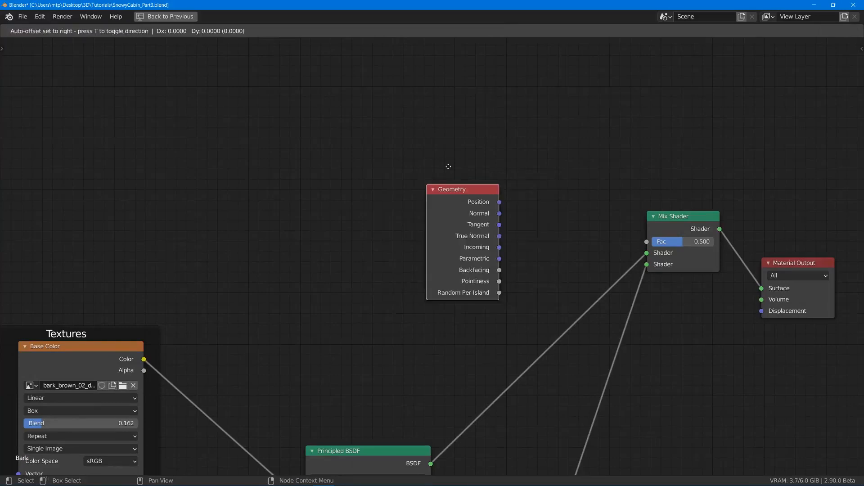
pyautogui.click(414, 118)
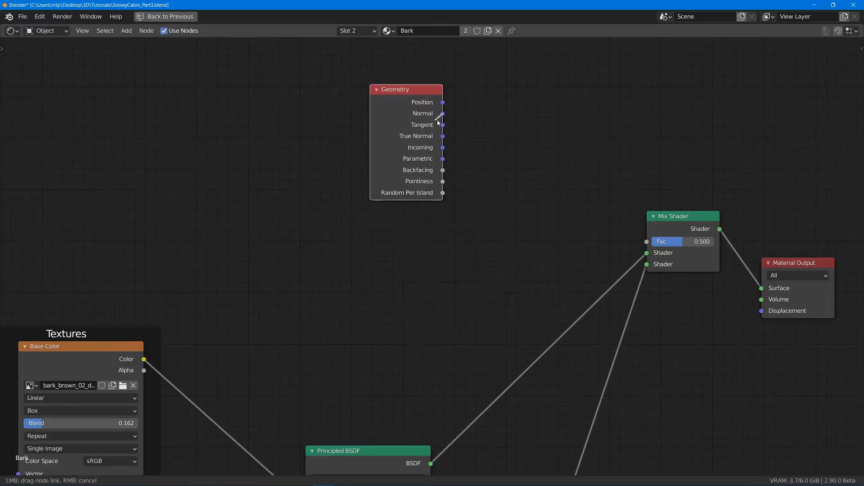
pyautogui.moveTo(438, 122); pyautogui.dragTo(463, 130)
pyautogui.click(525, 136)
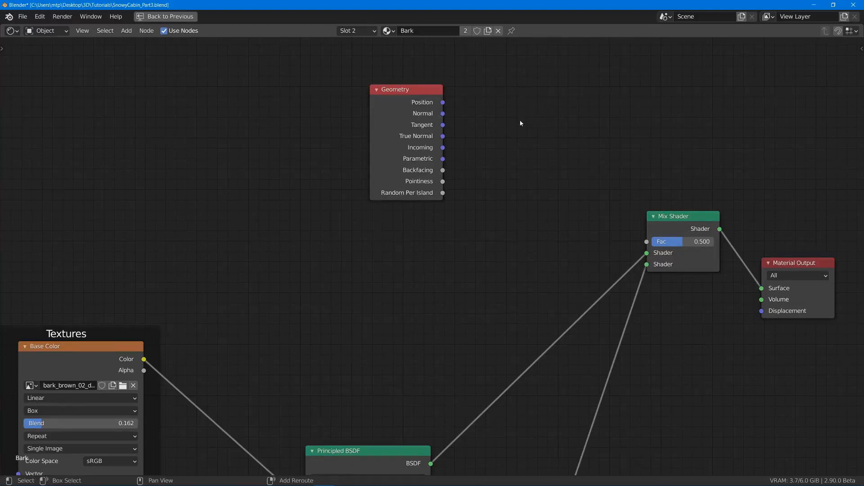
# Step: Add a Vector Math node beside the Geometry node
pyautogui.hotkey('shift', 'a')
pyautogui.click(521, 123)
pyautogui.write('vec')
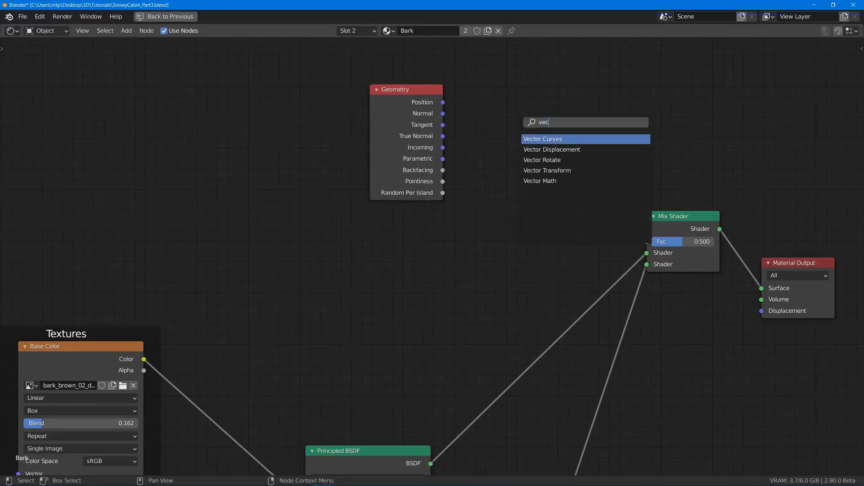
pyautogui.press('Down')
pyautogui.press('Down')
pyautogui.press('Down')
pyautogui.press('Down')
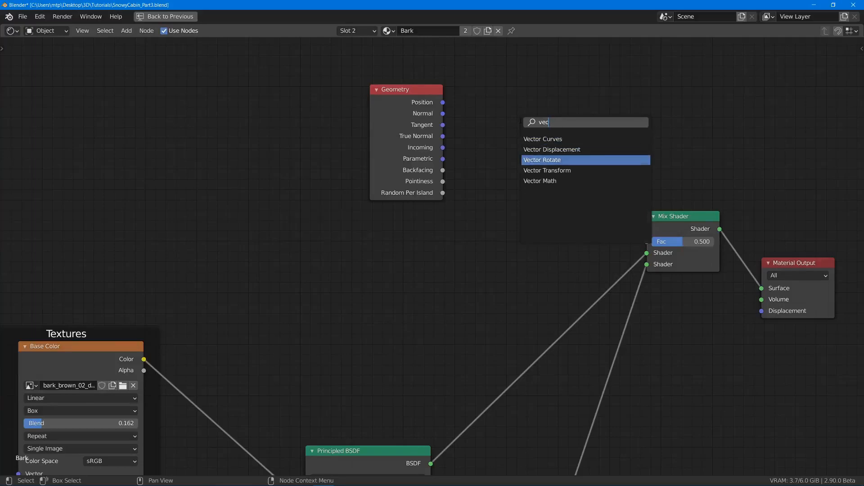
pyautogui.press('Return')
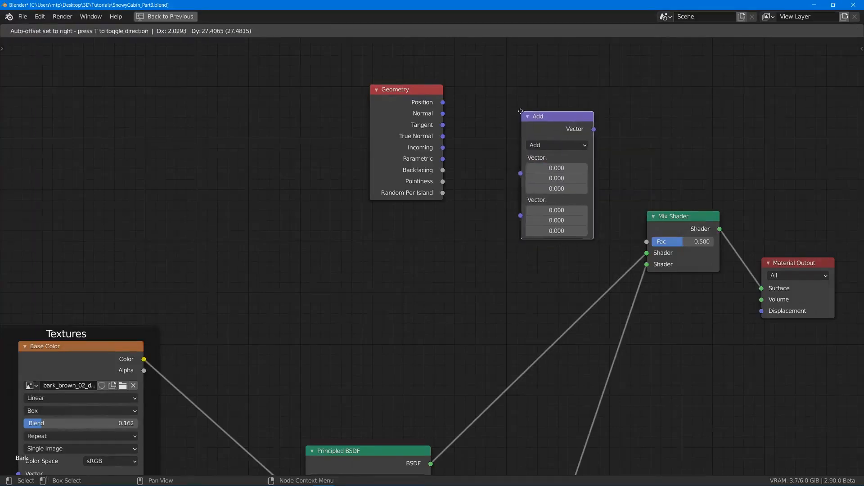
pyautogui.click(491, 84)
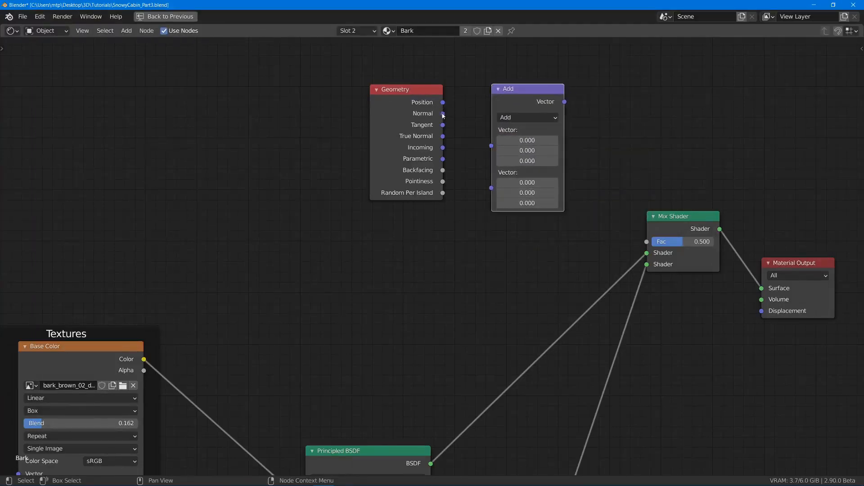
# Step: Feed the Geometry node's Normal into the Vector Math node and set it to Dot Product with second vector 0, 0, 1
pyautogui.moveTo(444, 114); pyautogui.dragTo(490, 147)
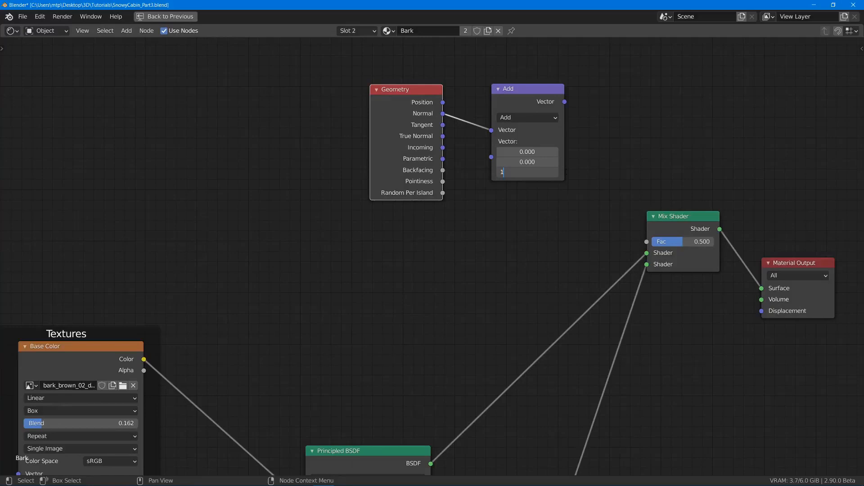
pyautogui.click(544, 118)
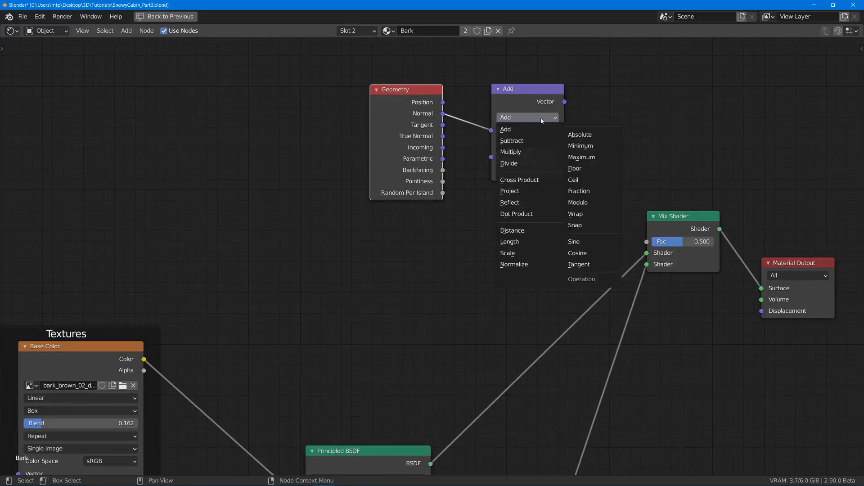
pyautogui.click(525, 215)
# Step: Connect the Dot Product value to the Mix Shader's Fac and inspect the snow coverage on the branches
pyautogui.moveTo(565, 104); pyautogui.dragTo(648, 242)
pyautogui.hotkey('ctrl', 'space')
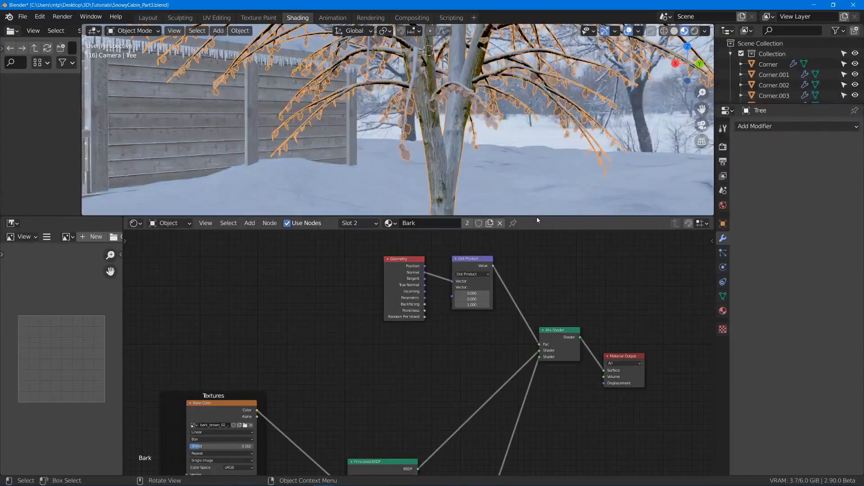
pyautogui.moveTo(460, 140); pyautogui.dragTo(466, 85, button='middle')
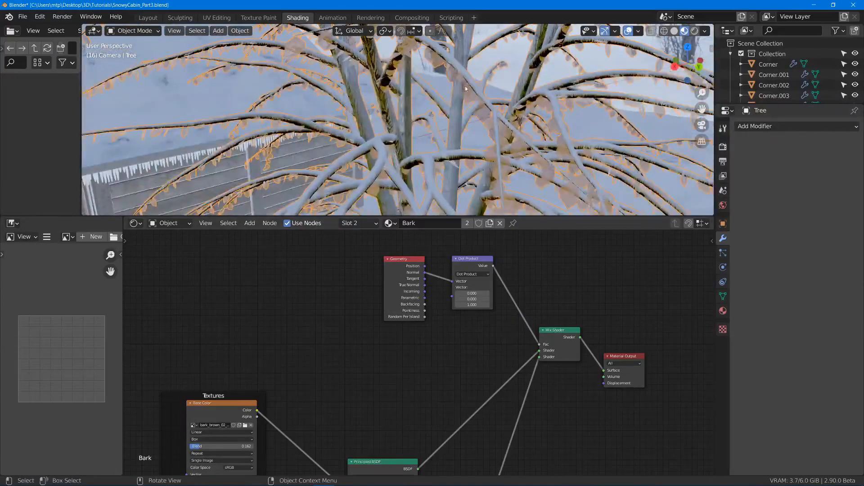
pyautogui.moveTo(445, 147); pyautogui.dragTo(442, 126, button='middle')
pyautogui.scroll(2, 551, 260)
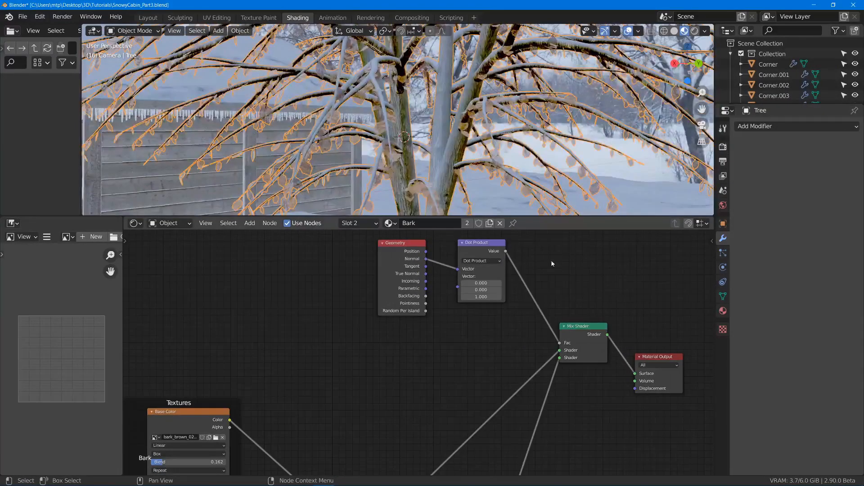
# Step: Insert a Math node on the link between the Dot Product node and the Mix Shader
pyautogui.moveTo(551, 261); pyautogui.dragTo(498, 305, button='middle')
pyautogui.scroll(3, 545, 268)
pyautogui.hotkey('shift', 'a')
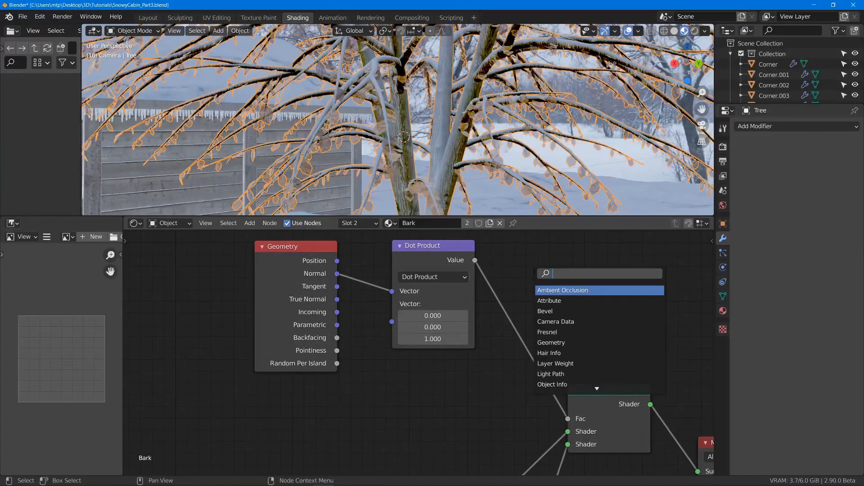
pyautogui.write('m')
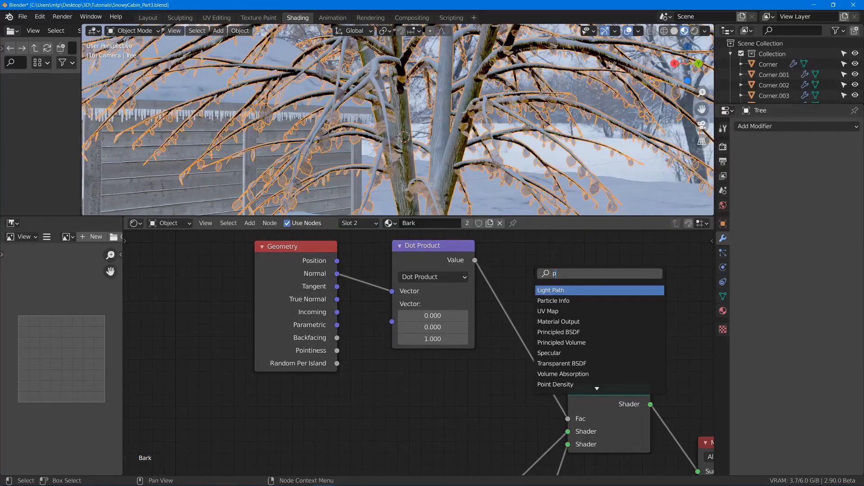
pyautogui.press('BackSpace')
pyautogui.write('math')
pyautogui.press('Return')
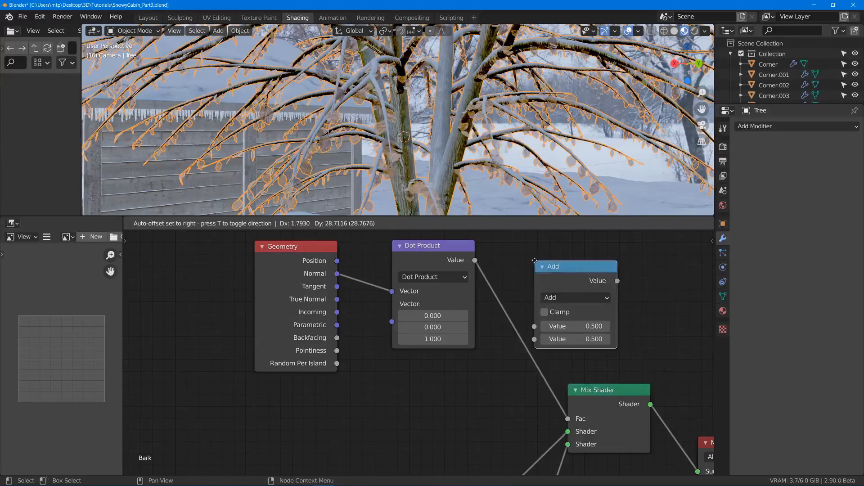
pyautogui.click(531, 275)
# Step: Set the Math node's operation to Power, check the whole tree and save the file
pyautogui.click(568, 326)
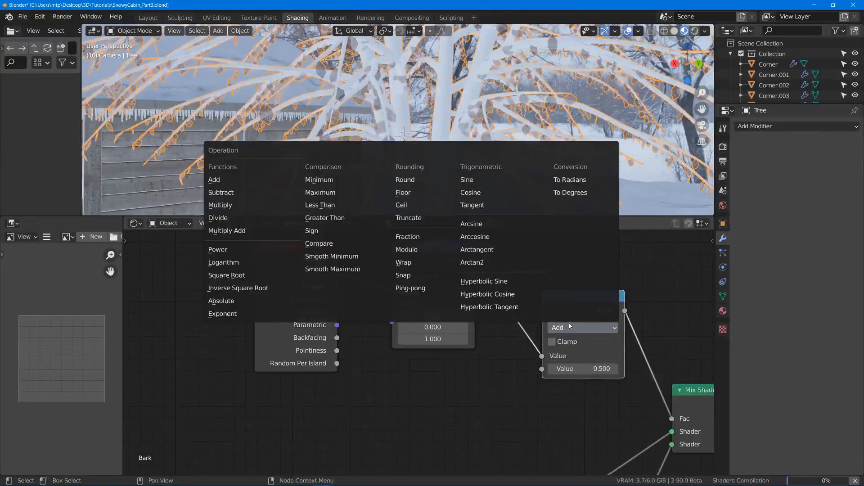
pyautogui.click(252, 250)
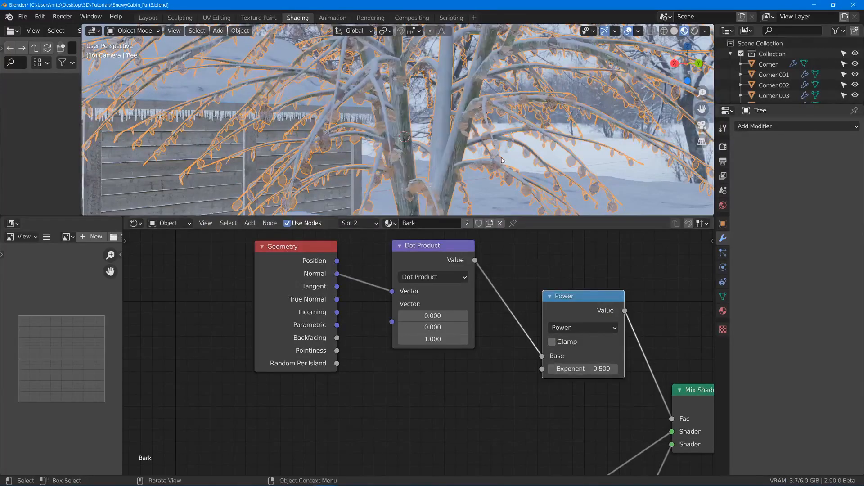
pyautogui.moveTo(503, 161); pyautogui.dragTo(388, 144, button='middle')
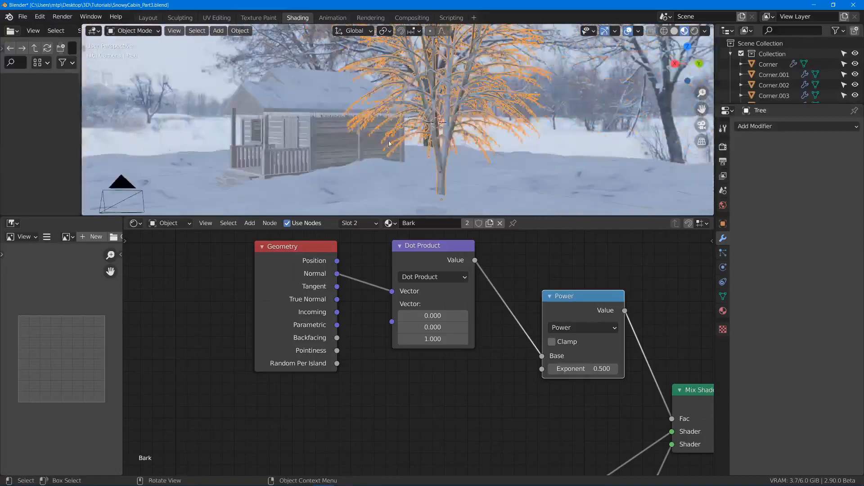
pyautogui.hotkey('ctrl', 's')
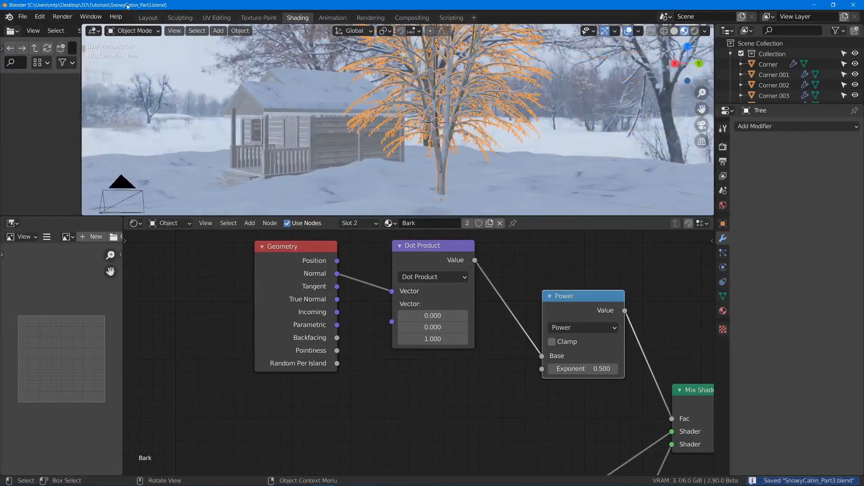
# Step: Switch to the Layout workspace and duplicate the tree along the X axis
pyautogui.click(144, 19)
pyautogui.moveTo(161, 110)
pyautogui.mouseDown(button='middle')
pyautogui.moveTo(217, 154)
pyautogui.moveTo(253, 199)
pyautogui.moveTo(383, 298)
pyautogui.moveTo(382, 264)
pyautogui.mouseUp(button='middle')
pyautogui.scroll(3, 384, 265)
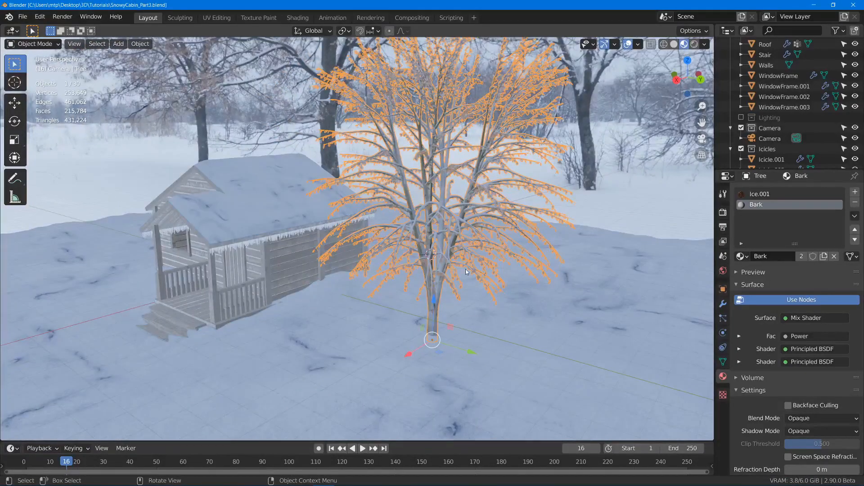
pyautogui.moveTo(489, 182); pyautogui.dragTo(540, 180, button='middle')
pyautogui.hotkey('shift', 'd')
pyautogui.press('x')
pyautogui.click(598, 165)
# Step: Move the duplicated tree about -1.3 m along the X axis
pyautogui.moveTo(598, 165); pyautogui.dragTo(360, 162, button='middle')
pyautogui.press('g')
pyautogui.press('x')
pyautogui.click(381, 167)
# Step: Rotate the duplicated tree about 30.8° around the Z axis and scale it by about 1.135
pyautogui.press('r')
pyautogui.press('z')
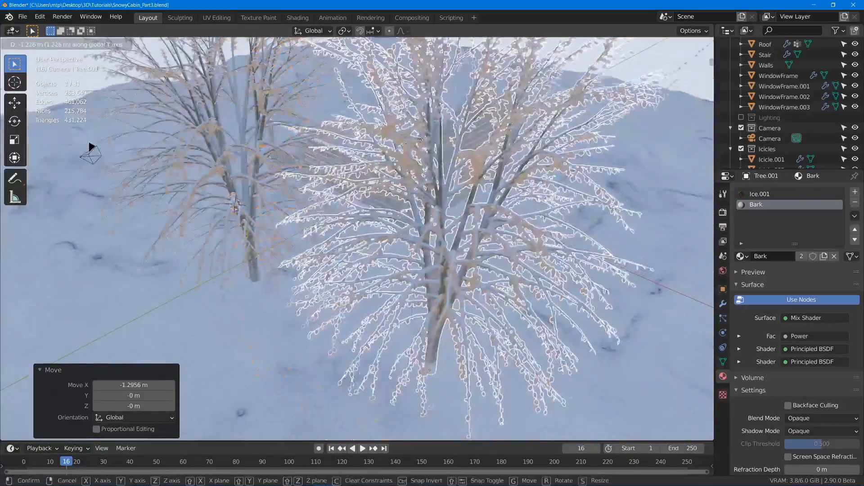
pyautogui.click(320, 181)
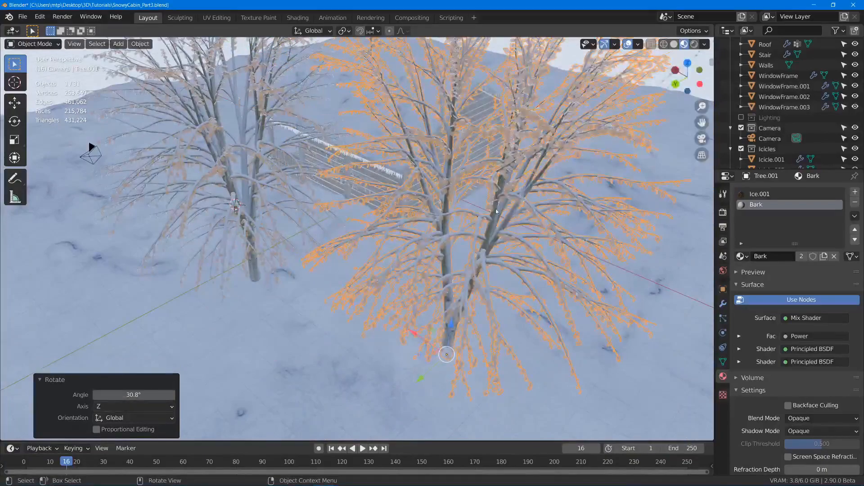
pyautogui.press('s')
pyautogui.click(311, 168)
# Step: Make a linked duplicate of the enlarged tree about -7.76 m along the Y axis
pyautogui.moveTo(310, 169); pyautogui.dragTo(465, 200, button='middle')
pyautogui.scroll(-6, 464, 201)
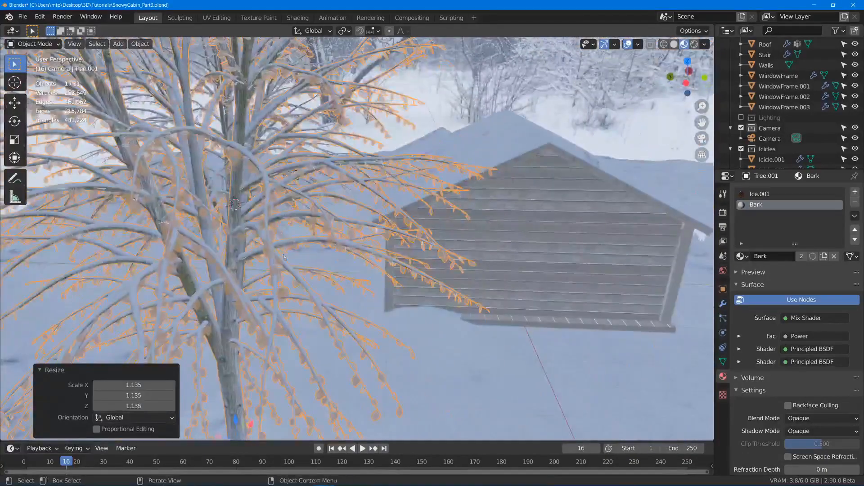
pyautogui.hotkey('shift', 'd')
pyautogui.press('y')
pyautogui.click(472, 266)
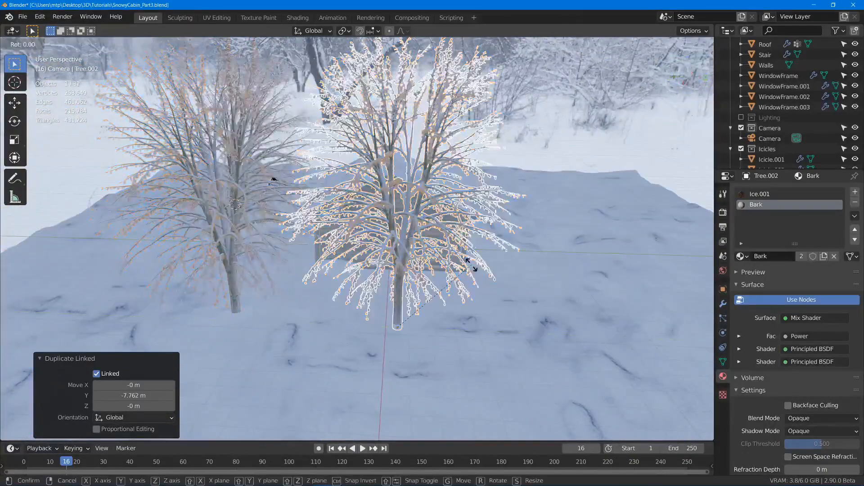
# Step: Scale the new tree behind the cabin by about 0.837 and rotate it around the Z axis
pyautogui.press('s')
pyautogui.click(551, 220)
pyautogui.moveTo(552, 220); pyautogui.dragTo(540, 181, button='middle')
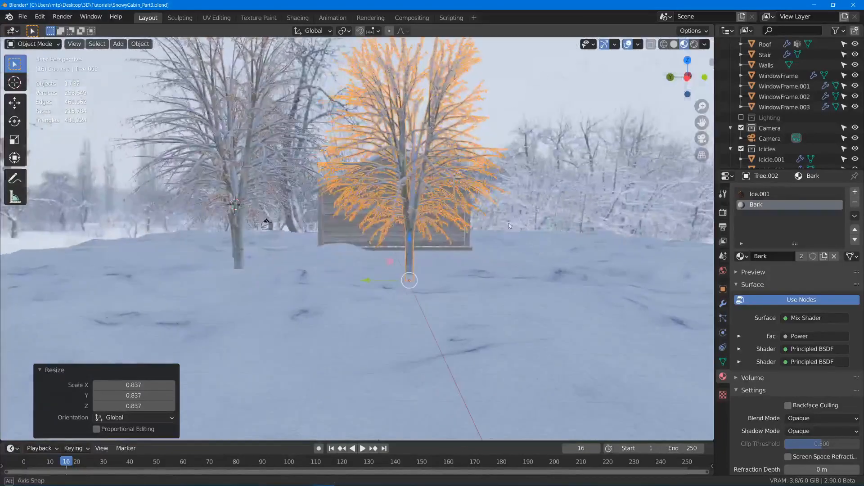
pyautogui.press('r')
pyautogui.press('z')
pyautogui.click(445, 178)
# Step: Select one of the tree copies and make a linked duplicate about -8.74 m along the Y axis
pyautogui.moveTo(445, 178); pyautogui.dragTo(266, 221, button='middle')
pyautogui.click(311, 241)
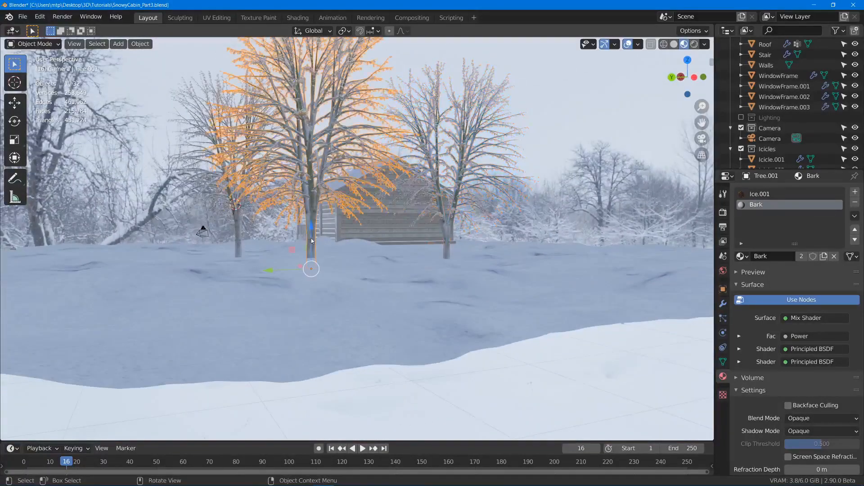
pyautogui.click(507, 198)
pyautogui.moveTo(507, 198); pyautogui.dragTo(268, 318, button='middle')
pyautogui.hotkey('alt', 'd')
pyautogui.press('y')
pyautogui.click(444, 396)
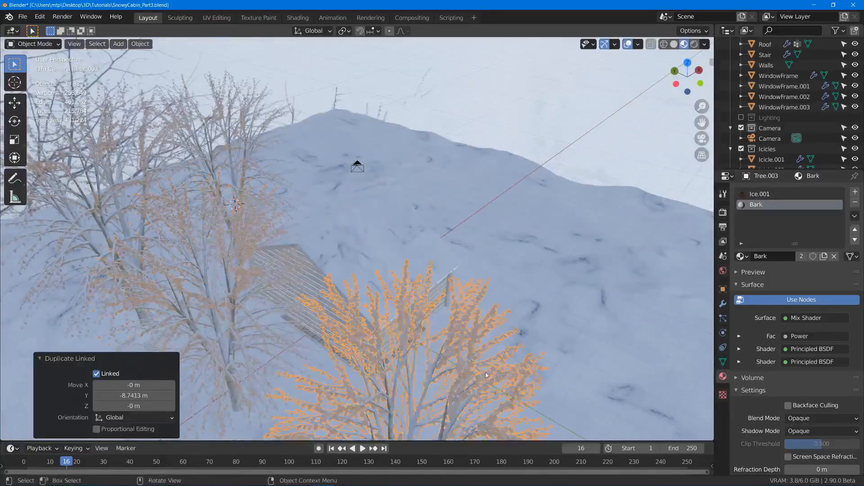
# Step: Move the newest tree about 3.14 m along the X axis and rotate it around the Z axis
pyautogui.keyDown('shift'); pyautogui.moveTo(442, 387); pyautogui.dragTo(446, 209, button='middle'); pyautogui.keyUp('shift')
pyautogui.press('g')
pyautogui.press('x')
pyautogui.click(500, 169)
pyautogui.moveTo(503, 157); pyautogui.dragTo(418, 173, button='middle')
pyautogui.press('r')
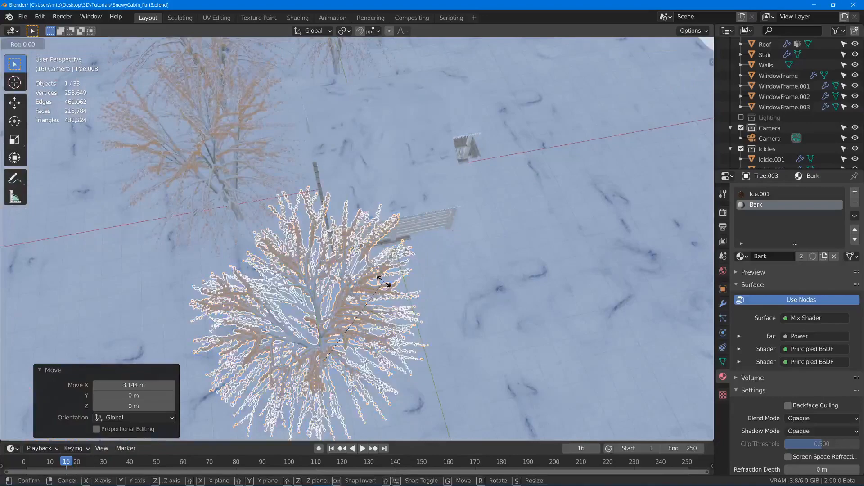
pyautogui.press('z')
pyautogui.click(270, 192)
# Step: Make a linked duplicate of the tree along the X axis, rotate it about 29.5° around Z and rescale it
pyautogui.hotkey('alt', 'd')
pyautogui.press('x')
pyautogui.click(484, 195)
pyautogui.press('r')
pyautogui.press('z')
pyautogui.click(454, 212)
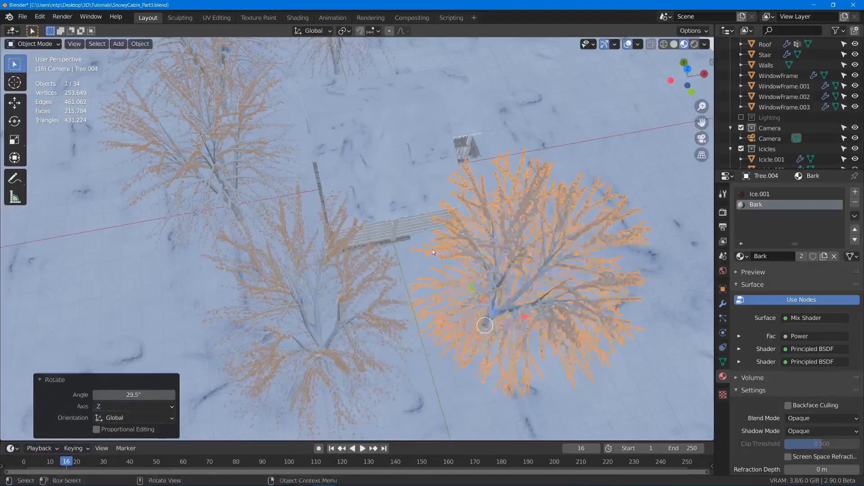
pyautogui.press('s')
pyautogui.click(450, 203)
# Step: Make a linked duplicate of that tree about 6.4 m along the X axis and shift it a little further outward
pyautogui.moveTo(450, 243); pyautogui.dragTo(433, 268, button='middle')
pyautogui.scroll(-4, 446, 198)
pyautogui.hotkey('alt', 'd')
pyautogui.press('x')
pyautogui.click(488, 266)
pyautogui.press('g')
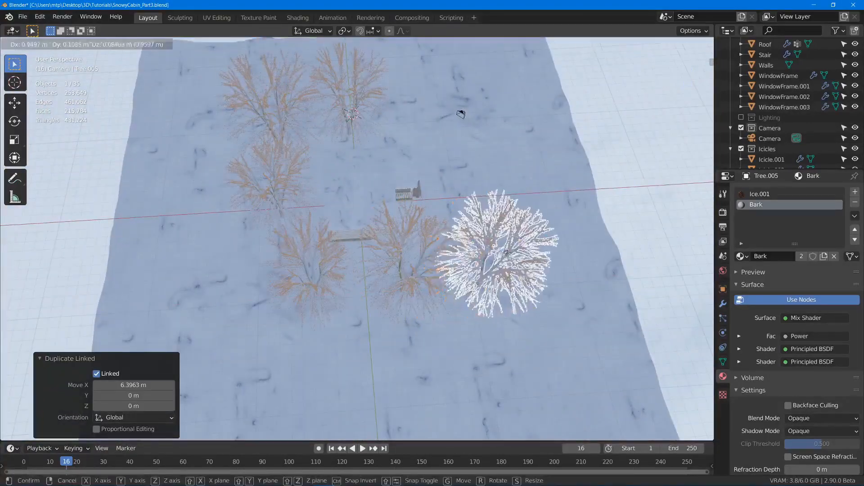
pyautogui.click(526, 261)
# Step: Rescale the outermost new tree and rotate it around the Z axis to vary it
pyautogui.press('s')
pyautogui.click(531, 258)
pyautogui.press('r')
pyautogui.press('z')
pyautogui.click(429, 215)
# Step: Make linked duplicates of the row of three trees about -8.47 m along Y and shift them about -5.65 m along X
pyautogui.keyDown('shift'); pyautogui.click(416, 263); pyautogui.keyUp('shift')
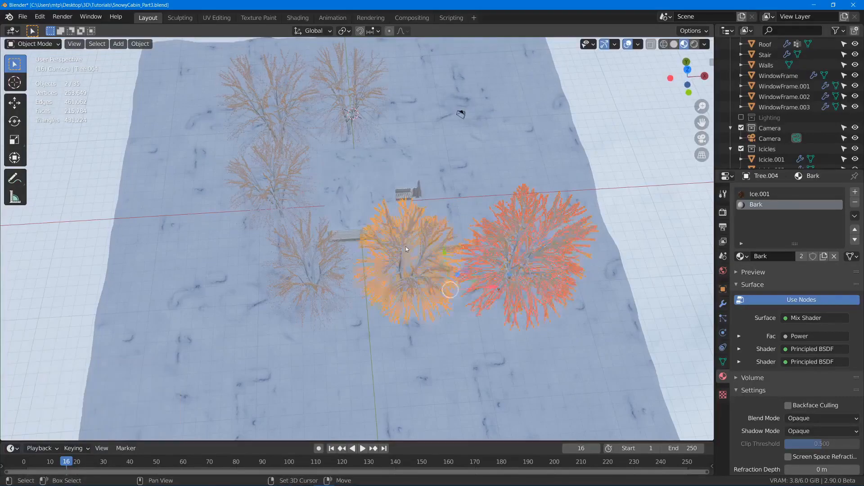
pyautogui.keyDown('shift'); pyautogui.click(320, 266); pyautogui.keyUp('shift')
pyautogui.hotkey('alt', 'd')
pyautogui.press('y')
pyautogui.click(450, 359)
pyautogui.press('g')
pyautogui.press('x')
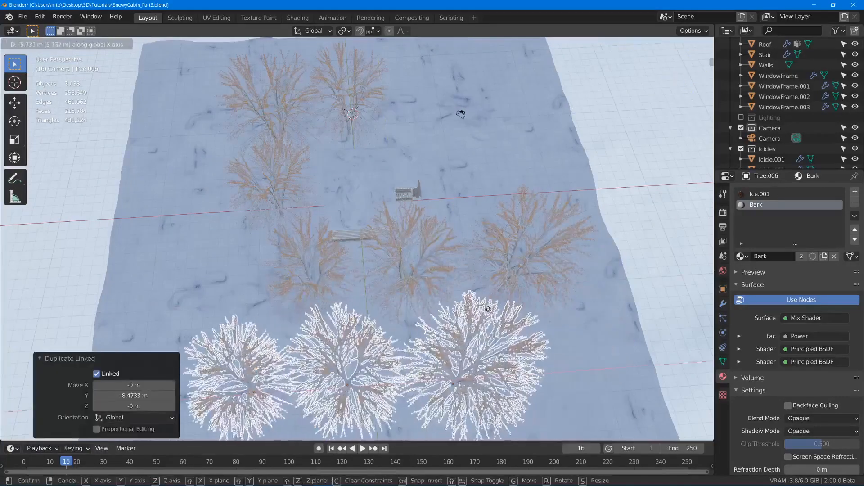
pyautogui.click(374, 361)
# Step: Make linked duplicates of the three-tree row, offset in the ground plane by about 5.77 m along X and -7.41 m along Y
pyautogui.keyDown('shift'); pyautogui.moveTo(467, 345); pyautogui.dragTo(487, 236, button='middle'); pyautogui.keyUp('shift')
pyautogui.hotkey('alt', 'd')
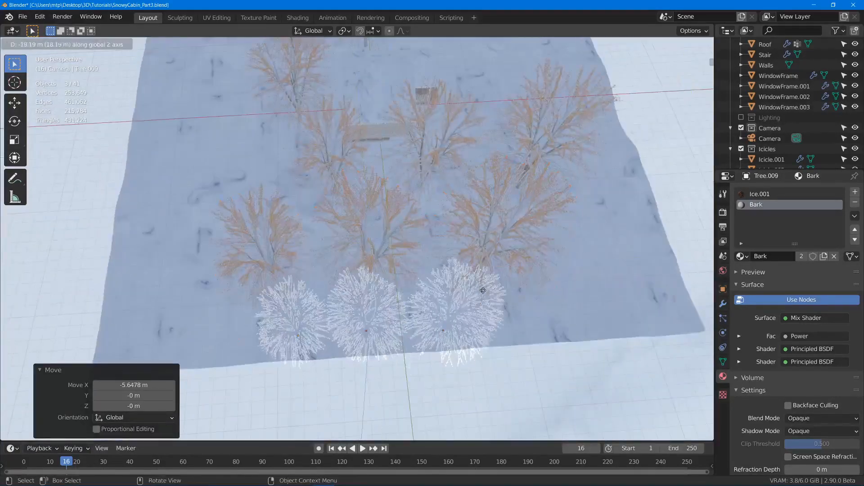
pyautogui.rightClick(459, 247)
pyautogui.press('g')
pyautogui.hotkey('shift', 'z')
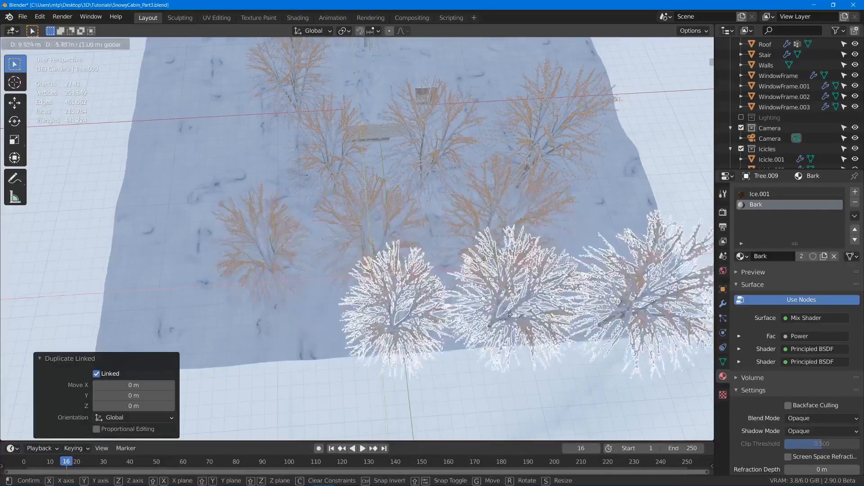
pyautogui.click(479, 333)
# Step: From the camera view, move the back row of three trees about 4.19 m along X and clear the selection
pyautogui.moveTo(444, 225); pyautogui.dragTo(378, 212, button='middle')
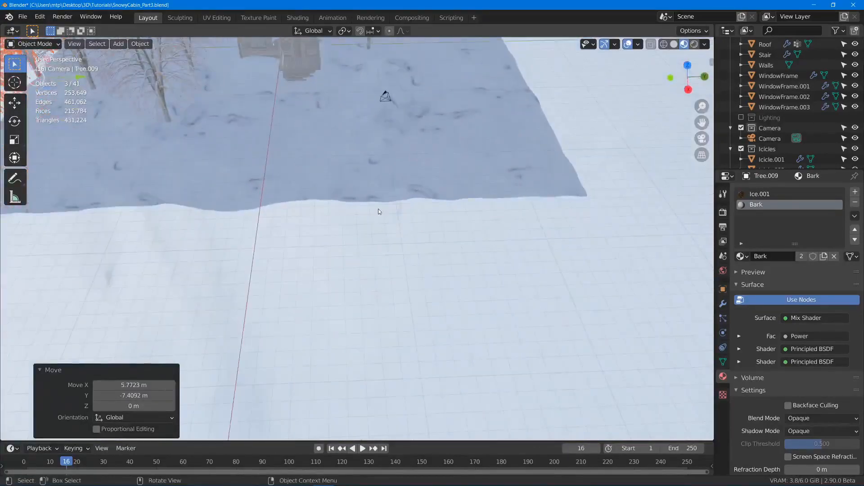
pyautogui.press('KP_0')
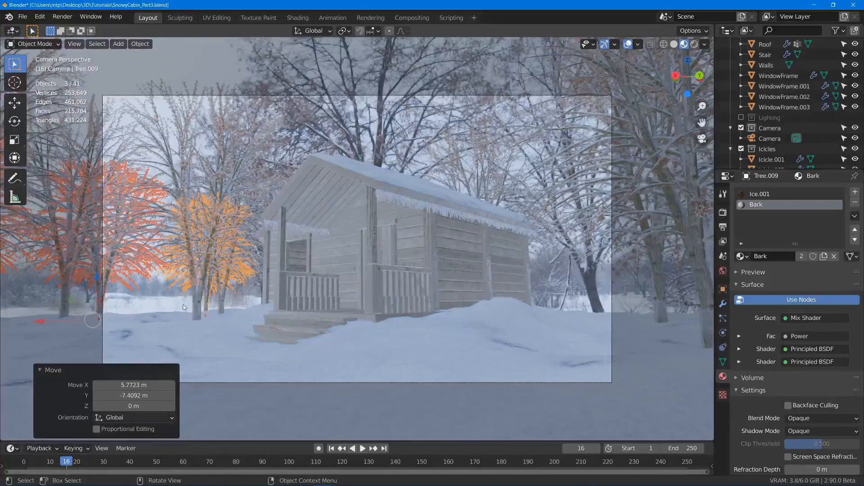
pyautogui.moveTo(45, 321); pyautogui.dragTo(2, 321)
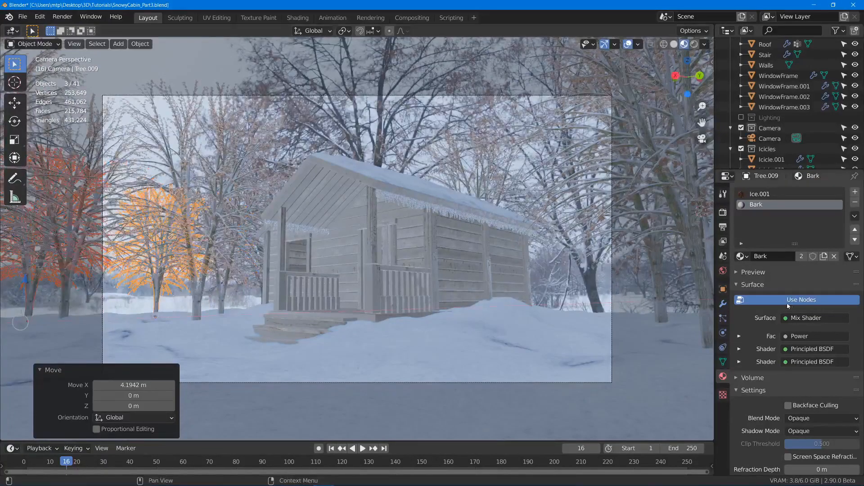
pyautogui.hotkey('alt', 'a')
# Step: Select three trees on the cabin's other side and make linked duplicates of them about -8.38 m along the X axis
pyautogui.moveTo(159, 298); pyautogui.dragTo(508, 185, button='middle')
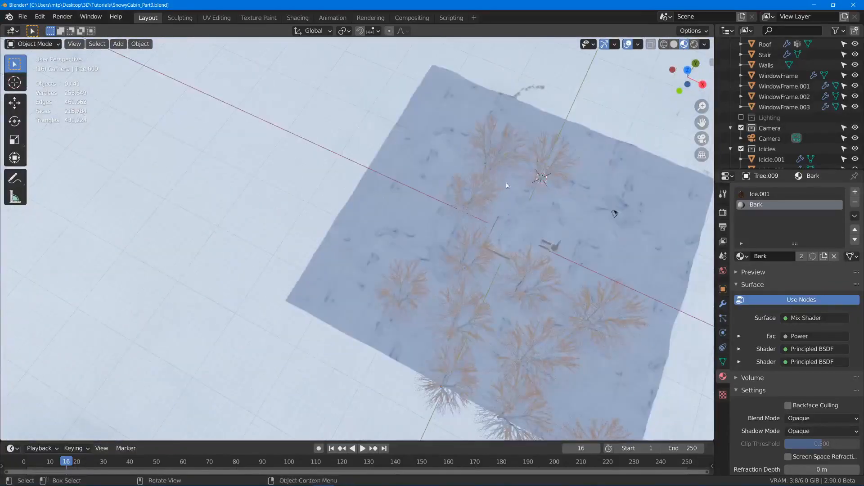
pyautogui.keyDown('shift'); pyautogui.click(493, 159); pyautogui.keyUp('shift')
pyautogui.keyDown('shift'); pyautogui.click(471, 195); pyautogui.keyUp('shift')
pyautogui.keyDown('shift'); pyautogui.click(467, 259); pyautogui.keyUp('shift')
pyautogui.hotkey('alt', 'd')
pyautogui.press('x')
pyautogui.click(480, 212)
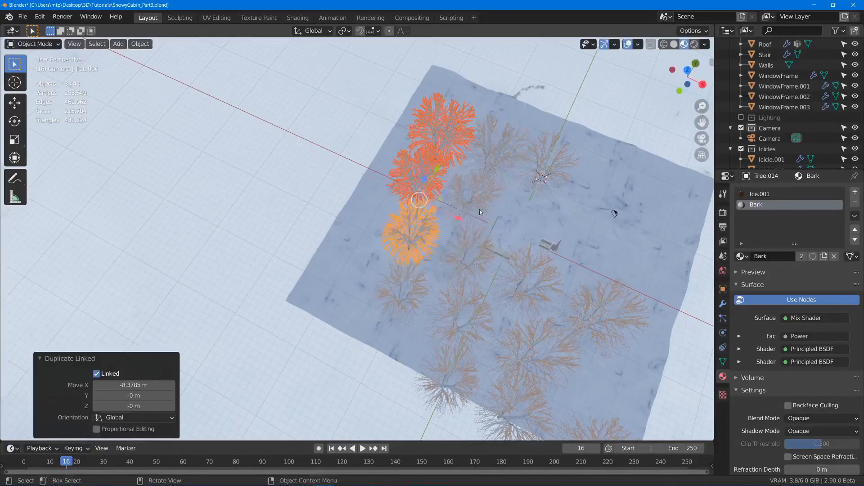
# Step: Shift the three duplicated trees in the ground plane and move them about 2.82 m along the Y axis
pyautogui.press('g')
pyautogui.hotkey('shift', 'z')
pyautogui.click(453, 189)
pyautogui.press('g')
pyautogui.press('y')
pyautogui.click(473, 173)
# Step: Make linked duplicates of the three trees at about -6.59, -6.33, -1.08 m, and another set offset along Y and about -5.88 m along X
pyautogui.hotkey('alt', 'd')
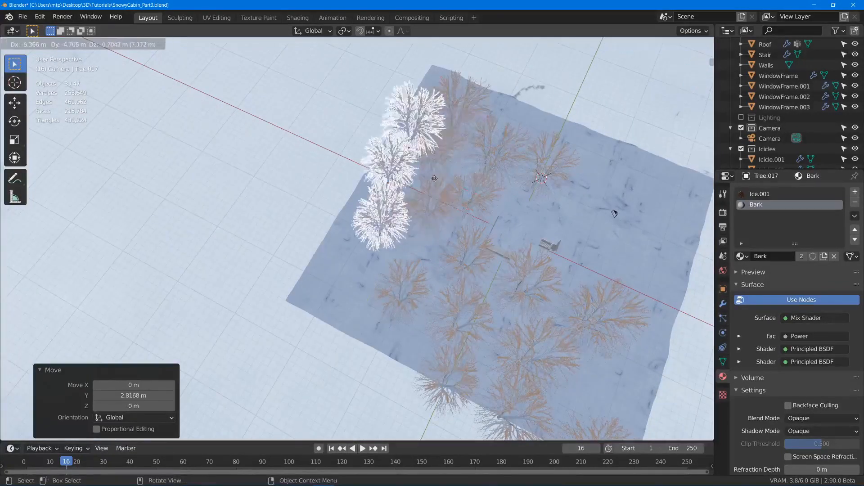
pyautogui.click(426, 185)
pyautogui.moveTo(425, 183); pyautogui.dragTo(407, 329, button='middle')
pyautogui.hotkey('alt', 'd')
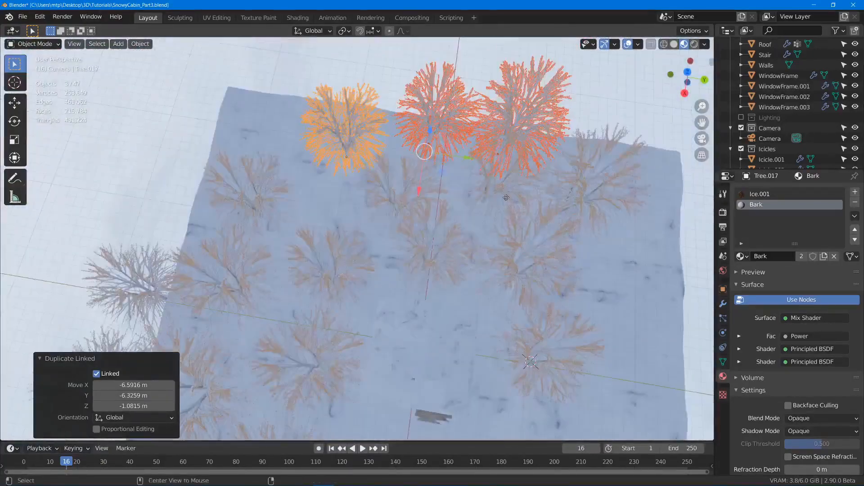
pyautogui.press('y')
pyautogui.click(353, 131)
pyautogui.press('g')
pyautogui.press('x')
pyautogui.click(358, 93)
pyautogui.moveTo(358, 92); pyautogui.dragTo(338, 45, button='middle')
pyautogui.press('KP_0')
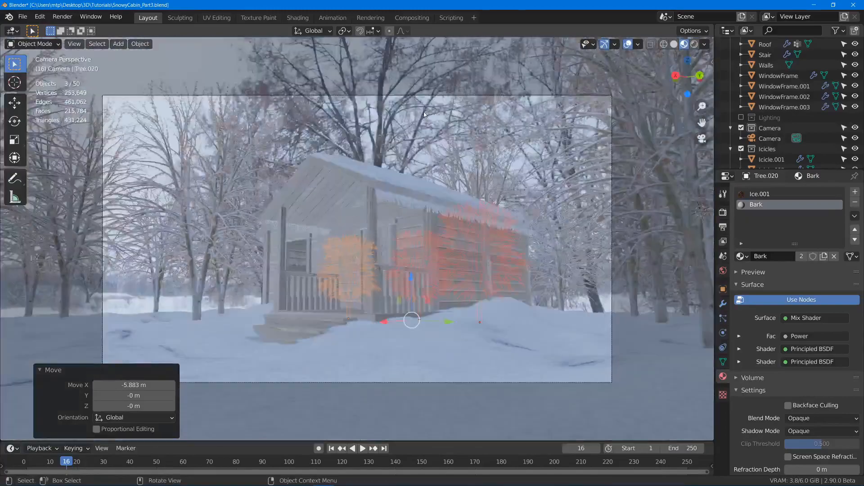
# Step: Select two trees near the terrain's edge, make linked duplicates of them along X and shift the copies along Y
pyautogui.scroll(-3, 287, 172)
pyautogui.press('KP_0')
pyautogui.keyDown('shift'); pyautogui.moveTo(291, 302); pyautogui.dragTo(392, 322, button='middle'); pyautogui.keyUp('shift')
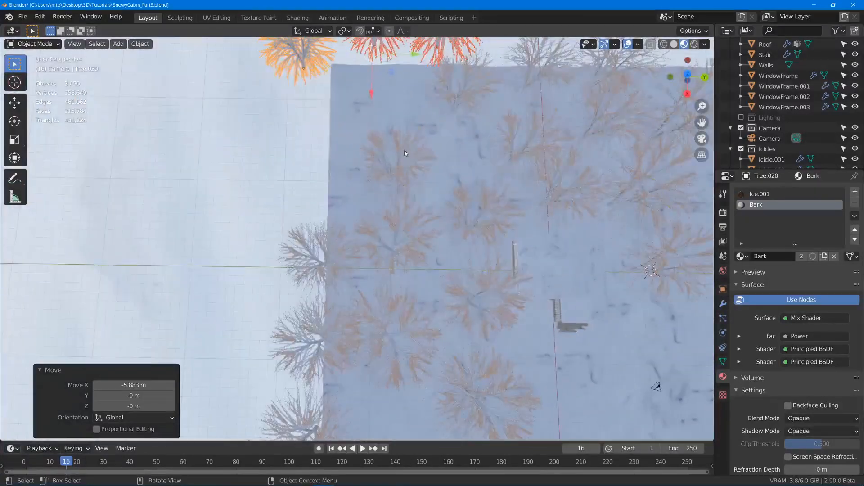
pyautogui.click(405, 152)
pyautogui.keyDown('shift'); pyautogui.click(408, 239); pyautogui.keyUp('shift')
pyautogui.hotkey('alt', 'd')
pyautogui.press('x')
pyautogui.click(433, 151)
pyautogui.press('g')
pyautogui.press('y')
pyautogui.click(351, 148)
# Step: Clear the selection, return to the camera view and save the file
pyautogui.click(496, 252)
pyautogui.moveTo(536, 297); pyautogui.dragTo(486, 198, button='middle')
pyautogui.press('KP_0')
pyautogui.scroll(4, 458, 246)
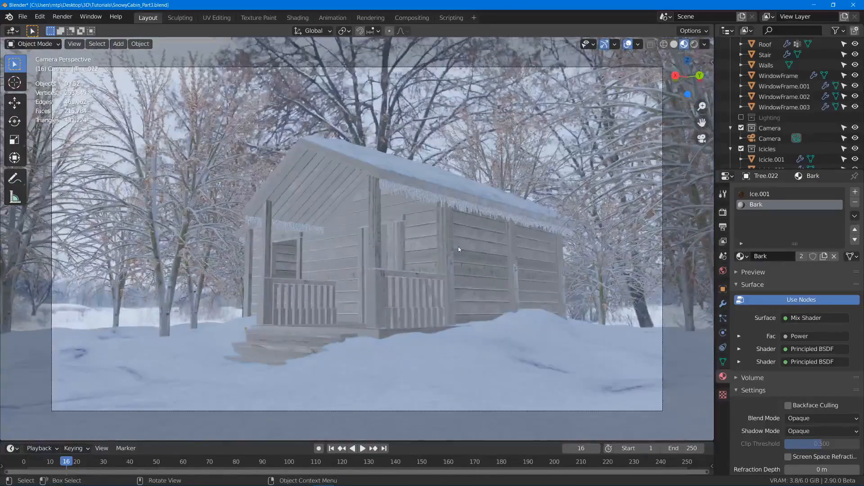
pyautogui.hotkey('ctrl', 's')
# Step: Place the 3D cursor on the snow in front of the cabin's stairs
pyautogui.moveTo(400, 275); pyautogui.dragTo(392, 280, button='middle')
pyautogui.scroll(-7, 393, 280)
pyautogui.scroll(4, 355, 302)
pyautogui.moveTo(334, 295); pyautogui.dragTo(415, 293, button='middle')
pyautogui.scroll(-1, 338, 341)
pyautogui.keyDown('shift'); pyautogui.rightClick(339, 341); pyautogui.keyUp('shift')
pyautogui.keyDown('shift'); pyautogui.moveTo(340, 342); pyautogui.dragTo(426, 266, button='middle'); pyautogui.keyUp('shift')
pyautogui.scroll(1, 349, 252)
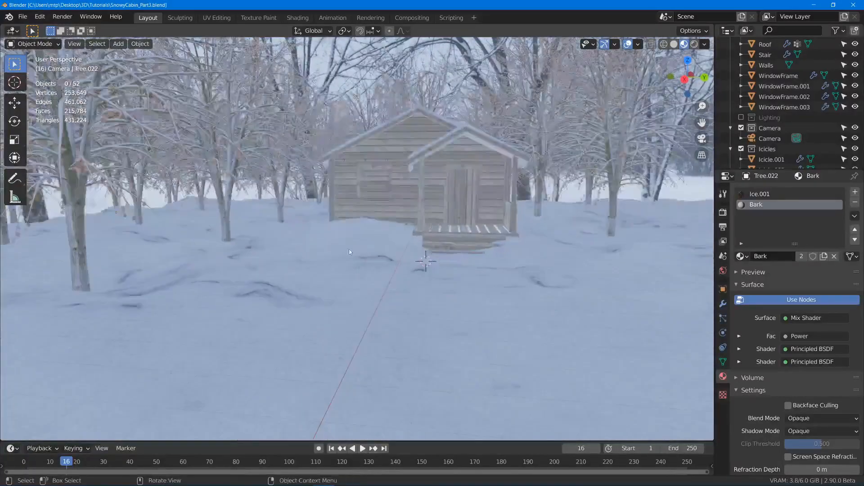
# Step: Add a 2 m cube at the 3D cursor and rename it Rock
pyautogui.scroll(3, 349, 252)
pyautogui.keyDown('shift'); pyautogui.moveTo(377, 218); pyautogui.dragTo(369, 238, button='middle'); pyautogui.keyUp('shift')
pyautogui.hotkey('shift', 'a')
pyautogui.moveTo(389, 256)
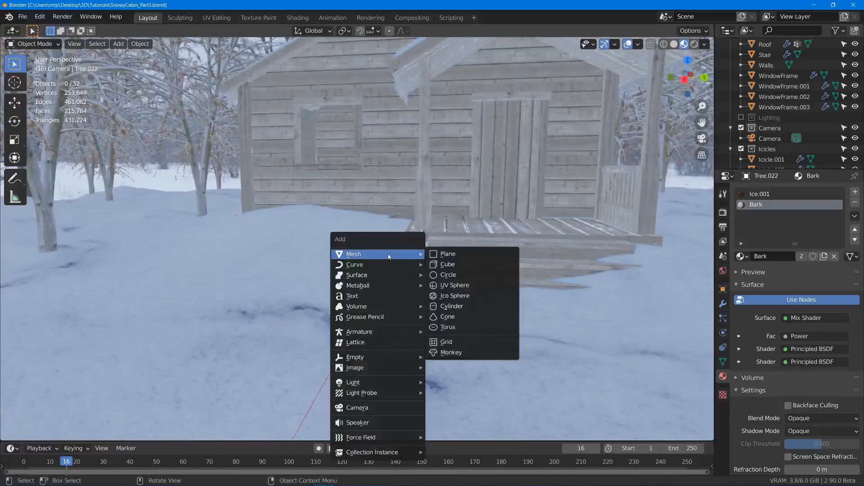
pyautogui.click(473, 265)
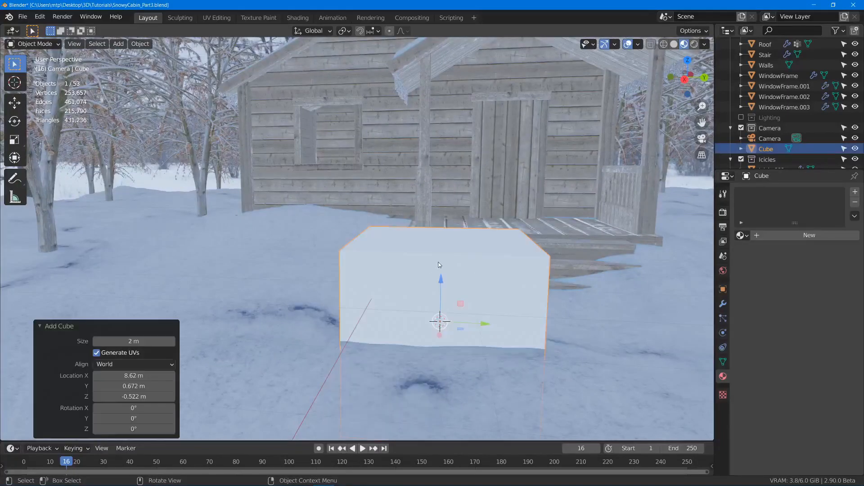
pyautogui.press('F2')
pyautogui.write('Rock')
pyautogui.press('Return')
# Step: Move the Rock object into the collection named Collection
pyautogui.scroll(-3, 792, 160)
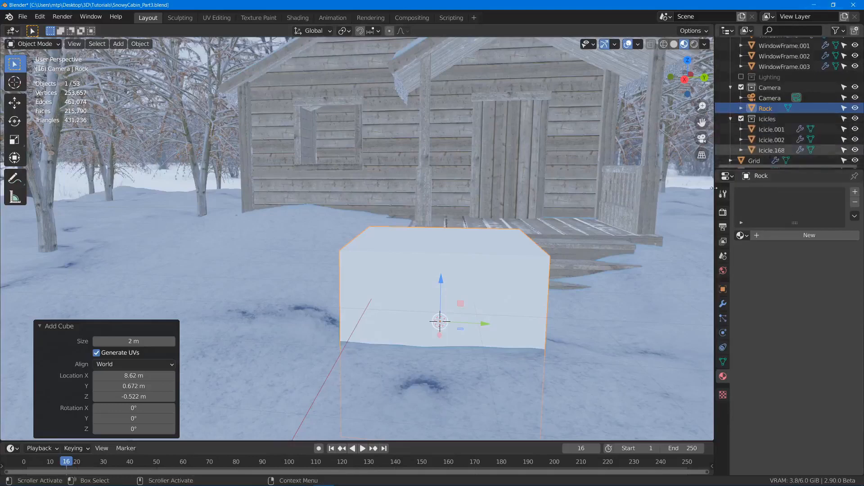
pyautogui.press('m')
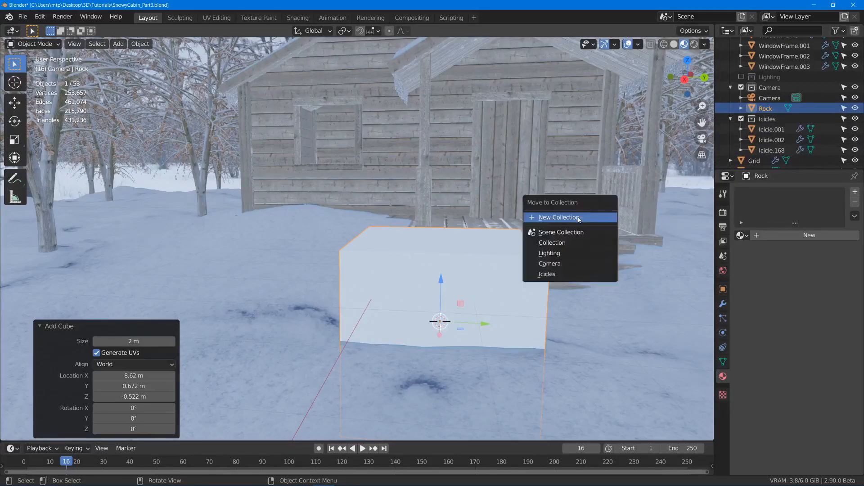
pyautogui.click(572, 246)
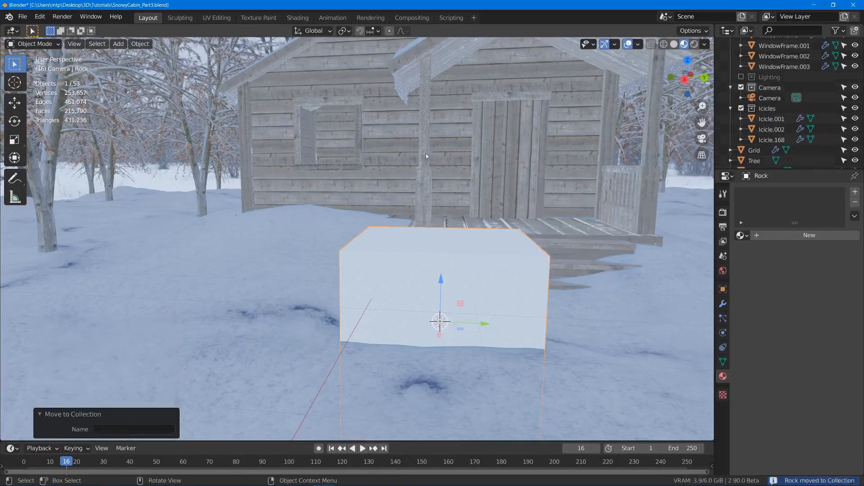
# Step: Add a level 3 subdivision surface to the rock and apply the modifier
pyautogui.moveTo(426, 154); pyautogui.dragTo(479, 189, button='middle')
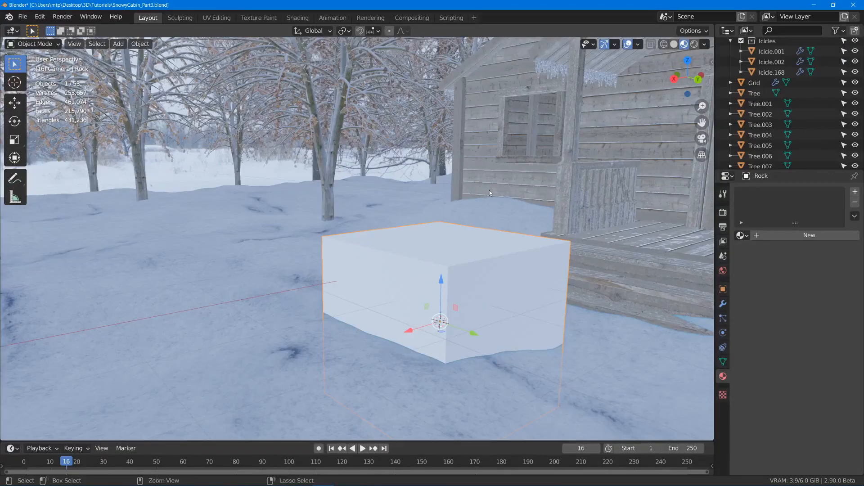
pyautogui.hotkey('ctrl', '3')
pyautogui.moveTo(466, 233); pyautogui.dragTo(653, 228, button='middle')
pyautogui.scroll(3, 653, 229)
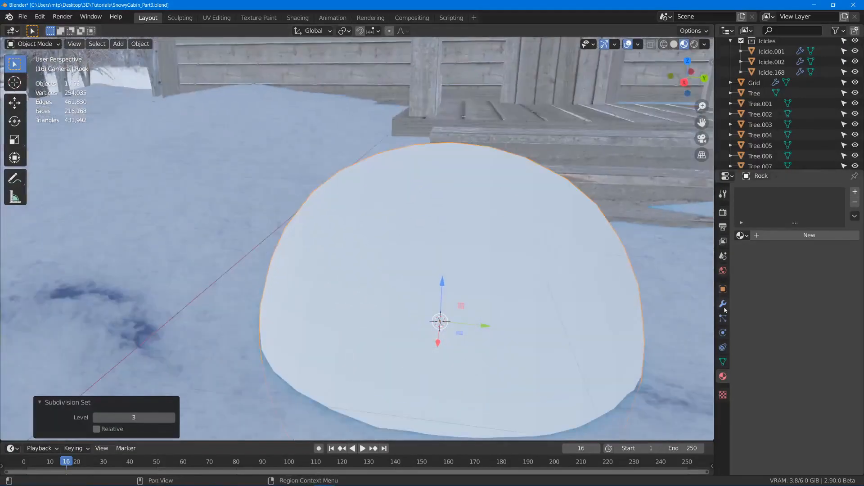
pyautogui.click(724, 305)
pyautogui.hotkey('ctrl', 'a')
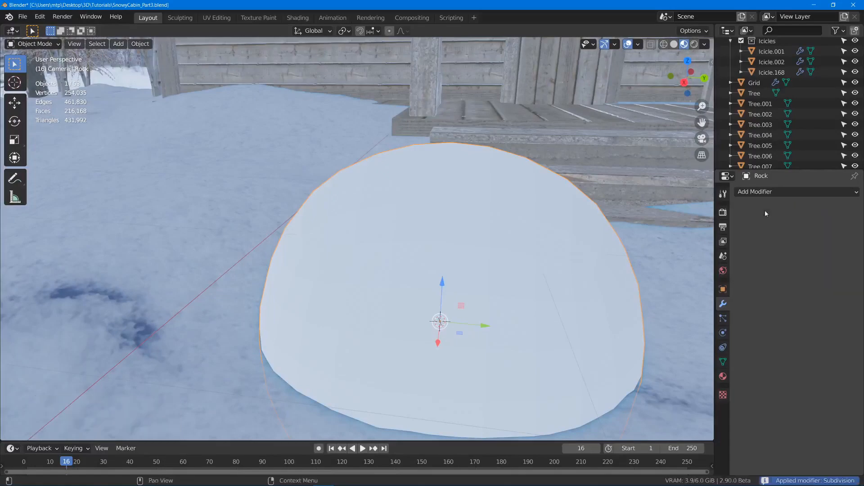
# Step: Scale the rock's mesh up slightly in Edit Mode and flatten it along the Z axis
pyautogui.press('Tab')
pyautogui.scroll(-5, 474, 261)
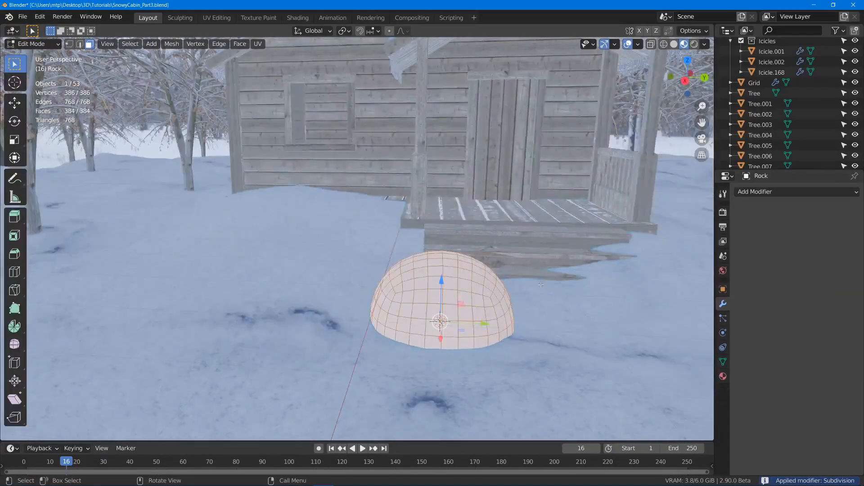
pyautogui.press('s')
pyautogui.click(553, 290)
pyautogui.press('s')
pyautogui.press('z')
pyautogui.click(560, 272)
pyautogui.press('Tab')
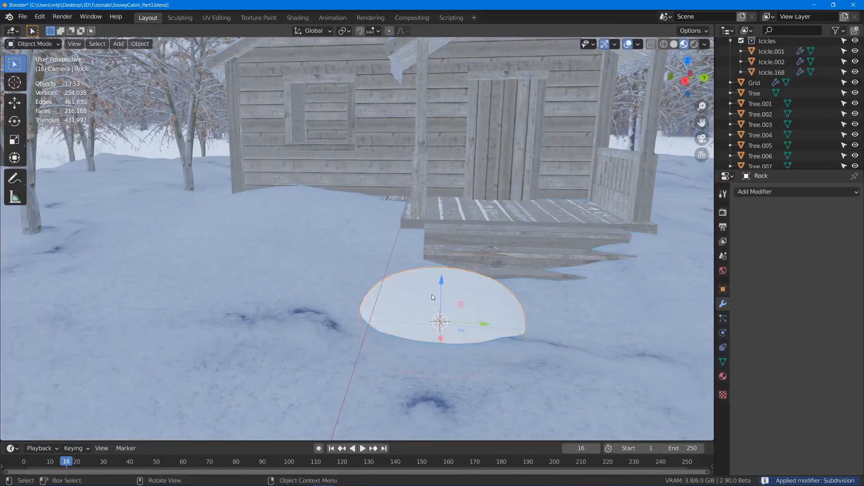
# Step: Raise the rock along Z above the snow and scale its mesh along the Y axis
pyautogui.press('g')
pyautogui.press('z')
pyautogui.click(446, 220)
pyautogui.moveTo(447, 220); pyautogui.dragTo(553, 189, button='middle')
pyautogui.press('Tab')
pyautogui.press('s')
pyautogui.press('y')
pyautogui.click(574, 309)
pyautogui.press('Tab')
# Step: Add a Displace modifier to the rock using the existing HighFreq texture, with a strength of 0.6
pyautogui.click(761, 192)
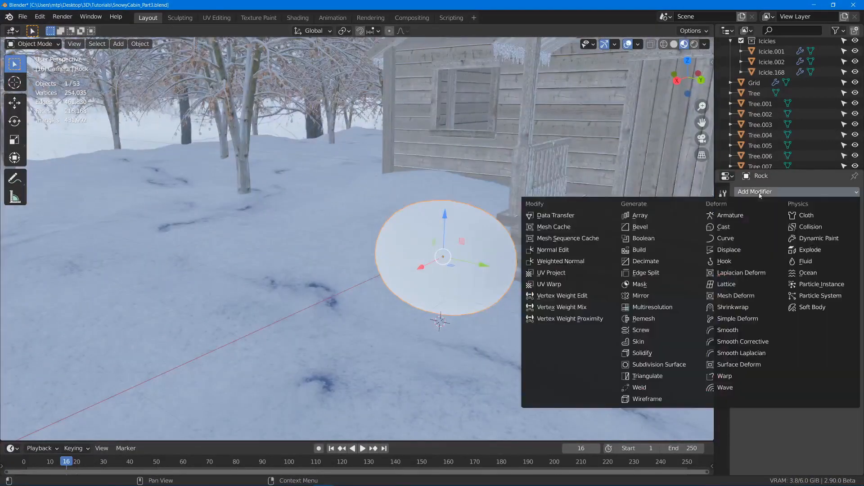
pyautogui.click(728, 250)
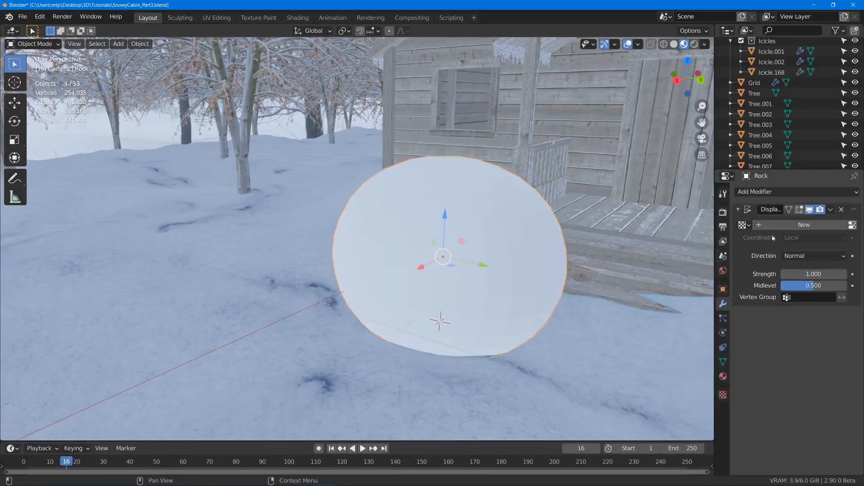
pyautogui.click(744, 224)
pyautogui.click(657, 241)
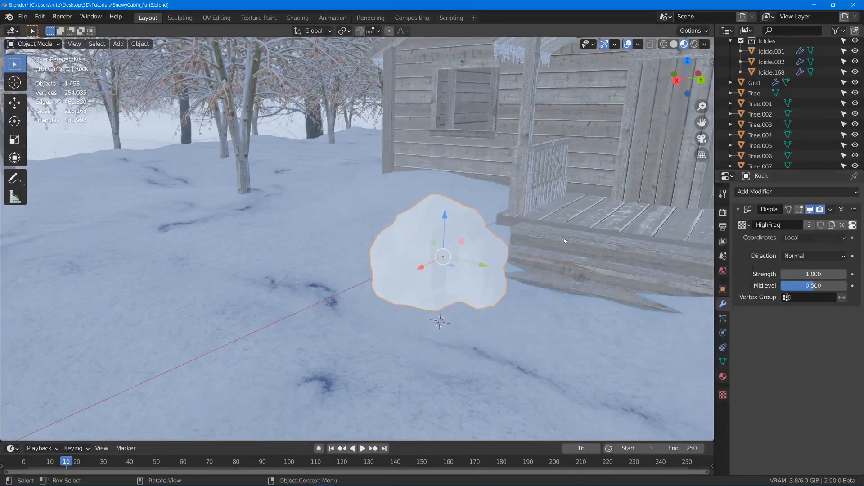
pyautogui.moveTo(564, 238); pyautogui.dragTo(581, 243, button='middle')
pyautogui.click(813, 274)
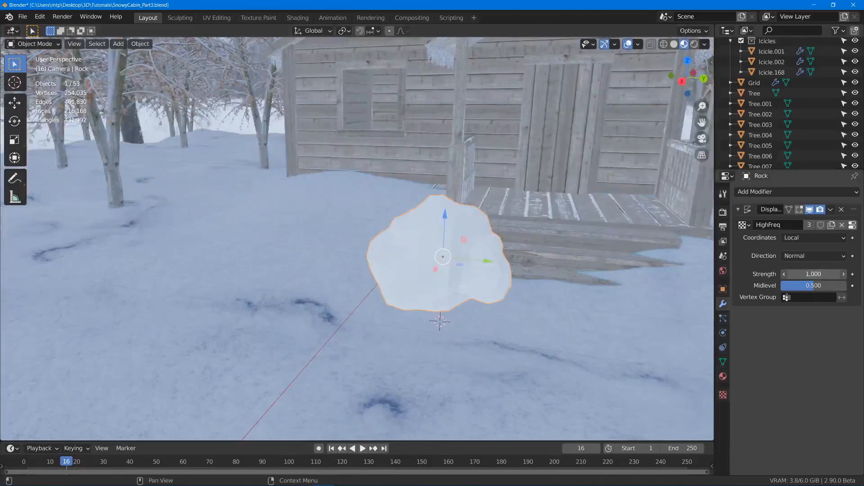
pyautogui.write('0.2')
pyautogui.press('Return')
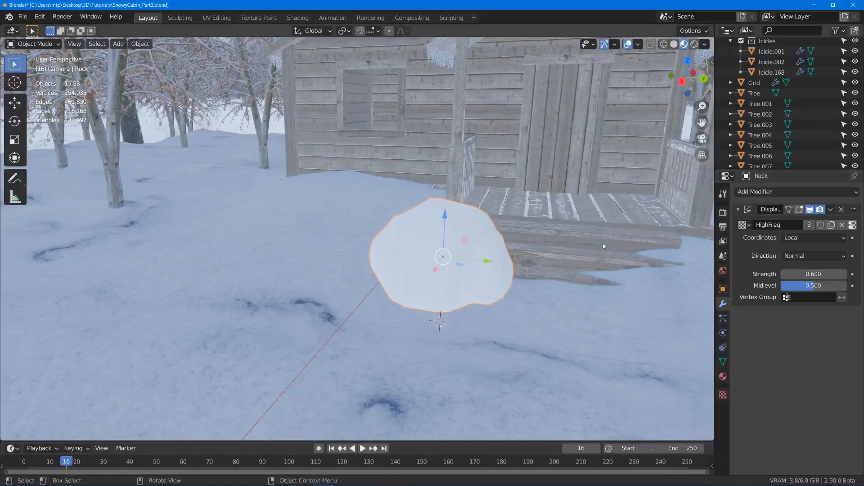
# Step: Apply smooth shading to the rock
pyautogui.moveTo(604, 246); pyautogui.dragTo(567, 211, button='middle')
pyautogui.scroll(5, 679, 247)
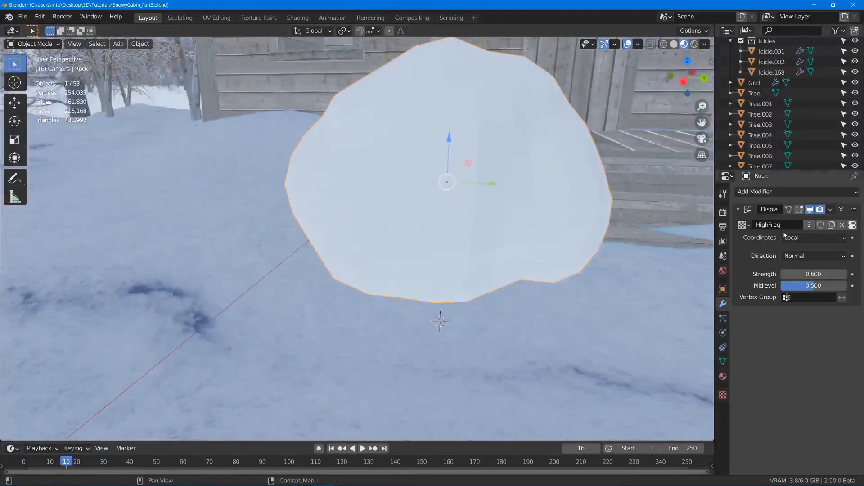
pyautogui.rightClick(566, 208)
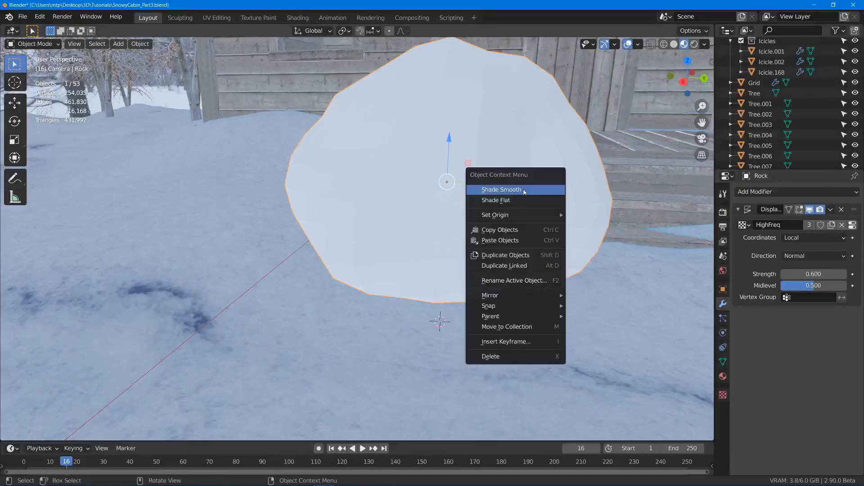
pyautogui.press('Escape')
pyautogui.moveTo(541, 209); pyautogui.dragTo(519, 214, button='middle')
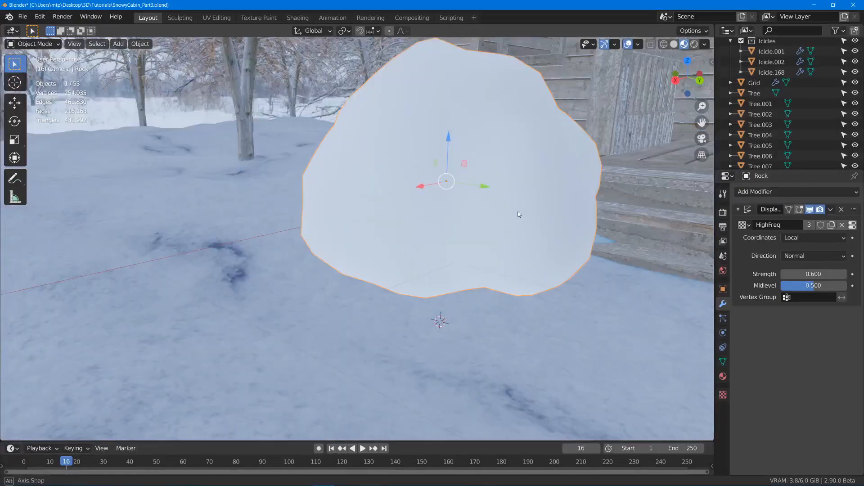
# Step: Assign the existing Bark material to the rock, then make it a single-user copy named Rock
pyautogui.click(726, 381)
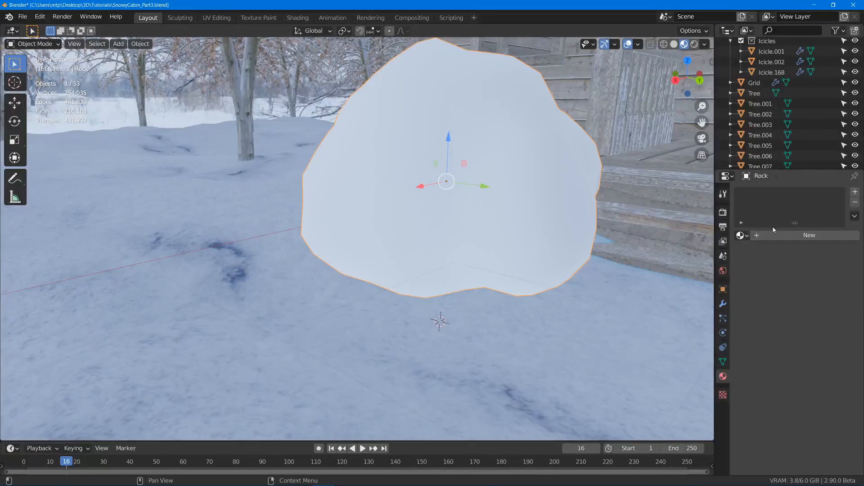
pyautogui.click(741, 235)
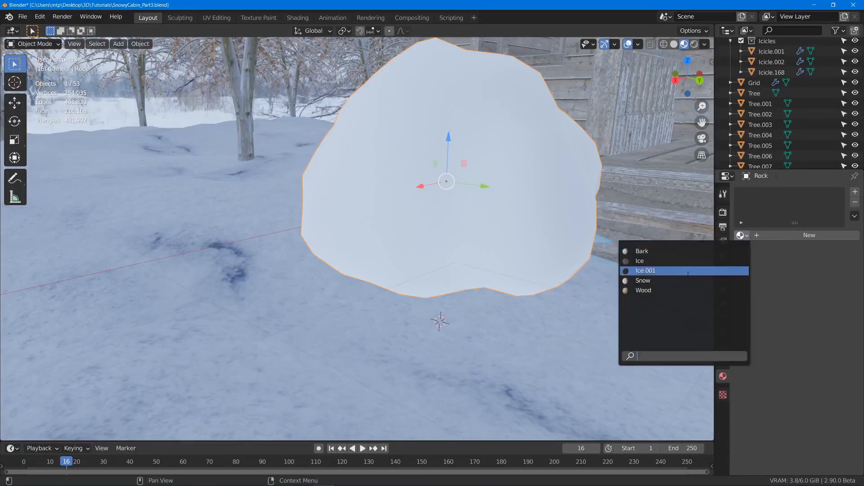
pyautogui.click(655, 248)
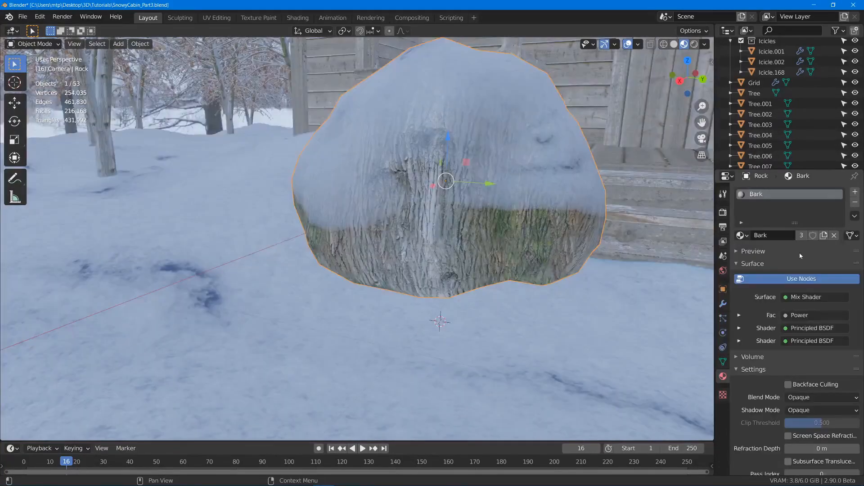
pyautogui.click(798, 237)
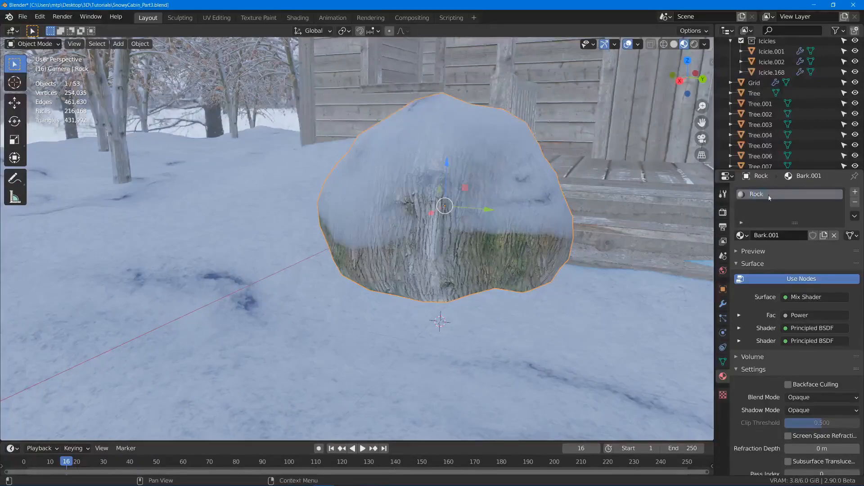
# Step: In the Shading workspace, delete the bark mapping, image texture and normal map nodes with their Textures frame from the Rock material
pyautogui.click(298, 17)
pyautogui.moveTo(468, 371); pyautogui.dragTo(541, 238, button='middle')
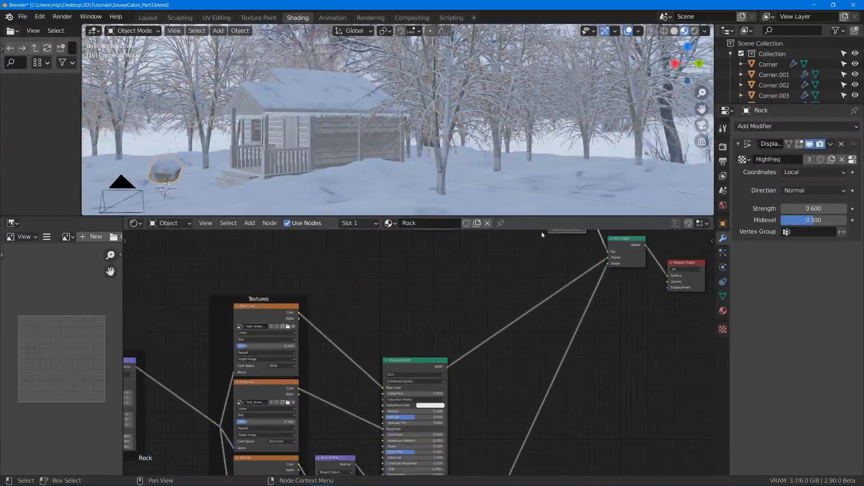
pyautogui.scroll(-4, 517, 239)
pyautogui.moveTo(360, 315); pyautogui.dragTo(479, 300, button='middle')
pyautogui.scroll(2, 441, 266)
pyautogui.scroll(1, 433, 189)
pyautogui.scroll(1, 459, 275)
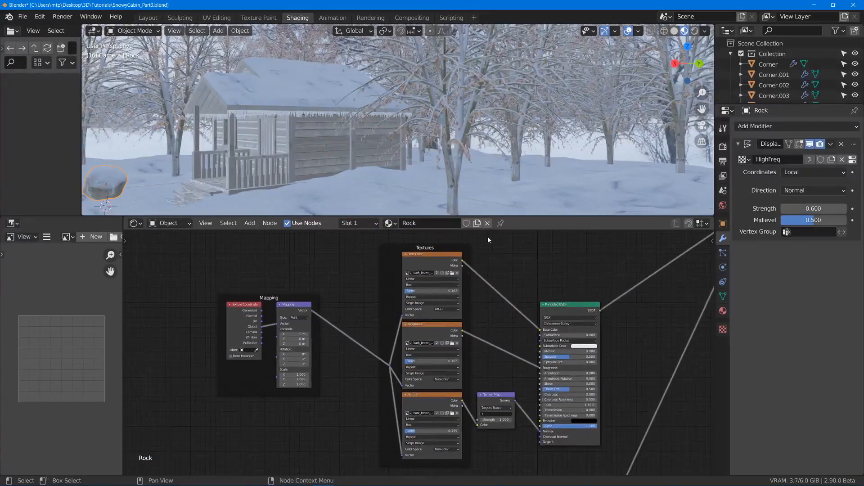
pyautogui.hotkey('ctrl', 'space')
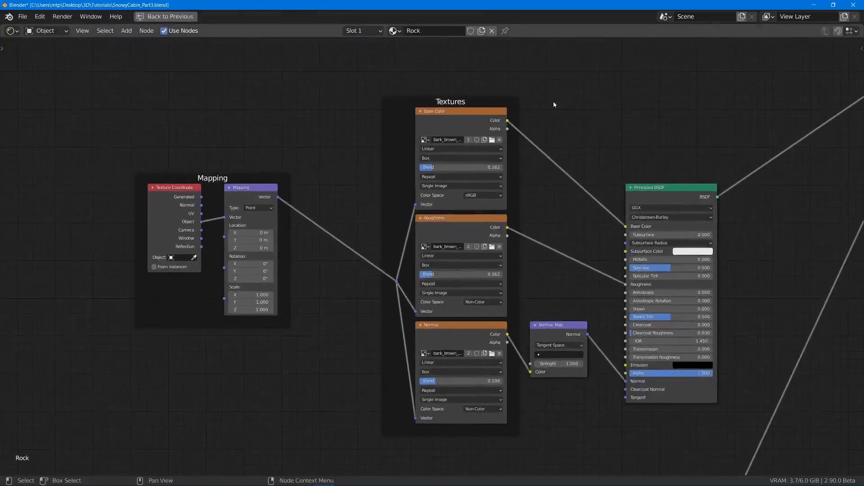
pyautogui.moveTo(606, 91); pyautogui.dragTo(96, 405)
pyautogui.press('x')
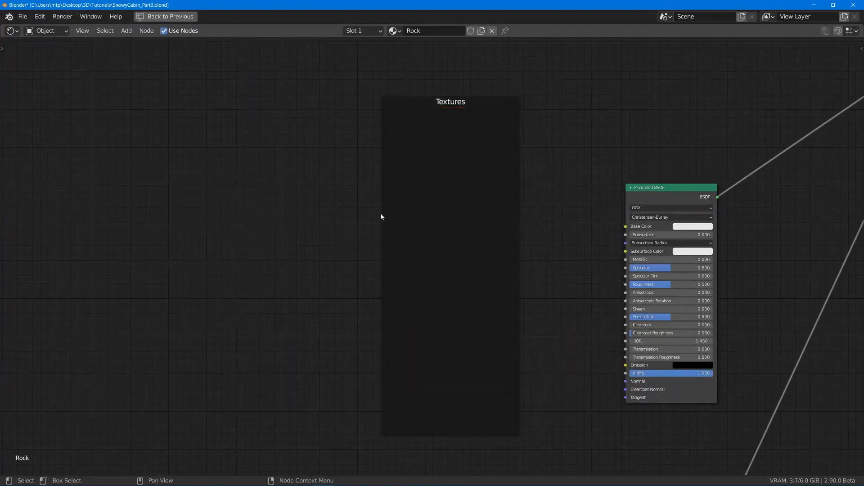
pyautogui.click(446, 110)
pyautogui.press('x')
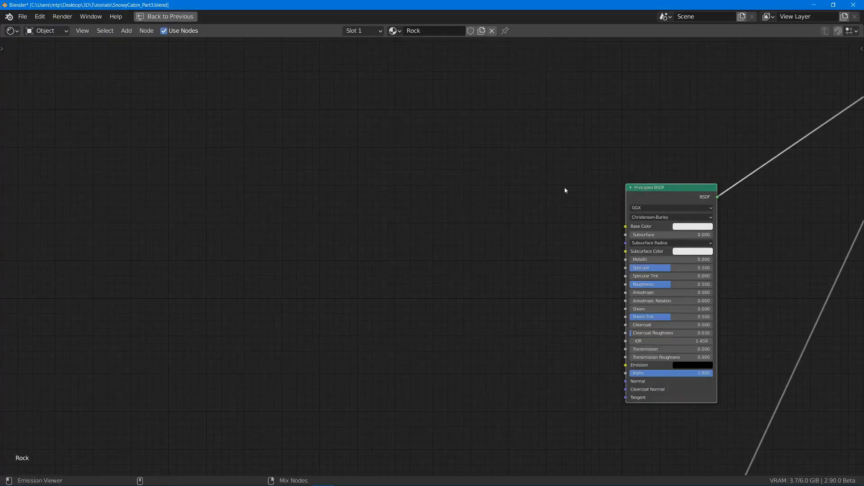
# Step: Add a Principled texture setup to the bark's former shader using the rock_04 diffuse, roughness and normal 4k images
pyautogui.hotkey('ctrl', 'shift', 't')
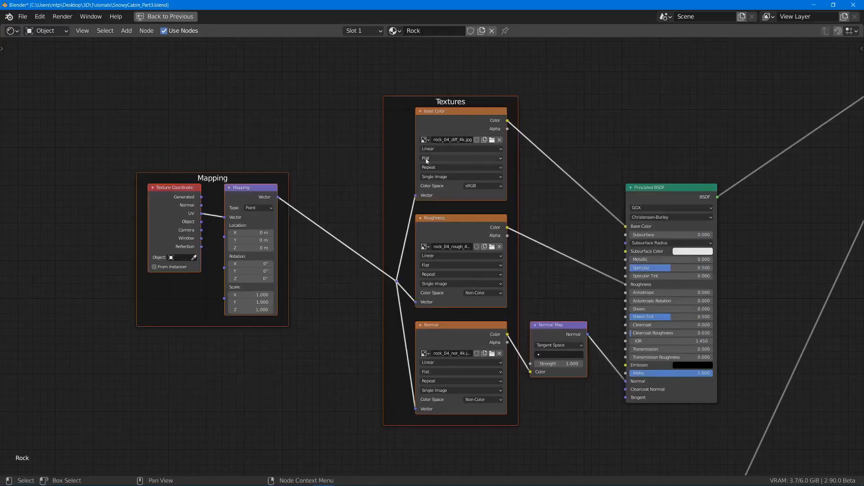
pyautogui.scroll(4, 463, 250)
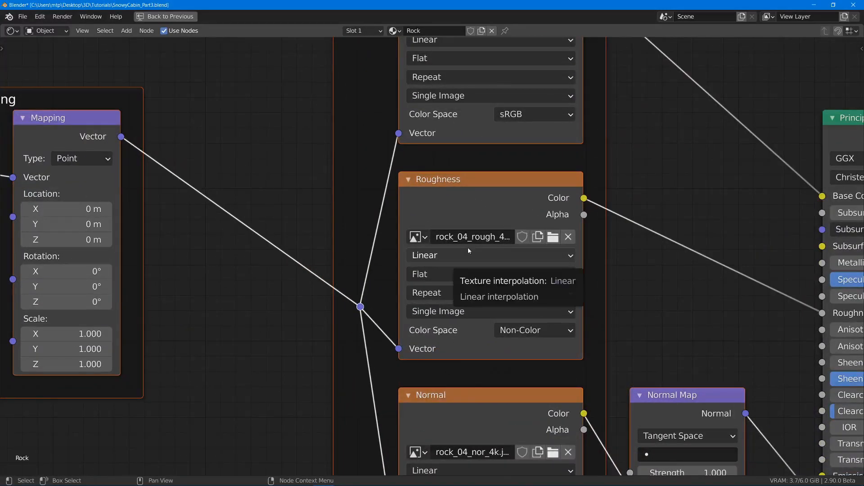
pyautogui.moveTo(480, 205); pyautogui.dragTo(495, 305, button='middle')
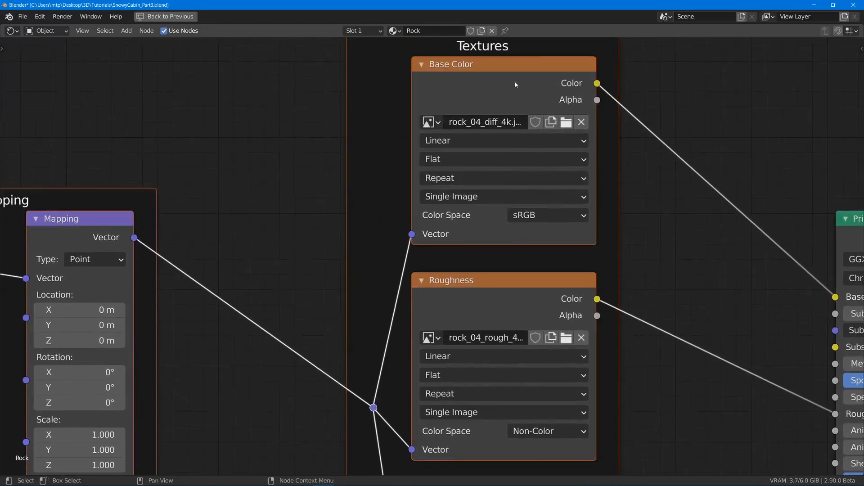
pyautogui.moveTo(516, 84); pyautogui.dragTo(508, 116, button='middle')
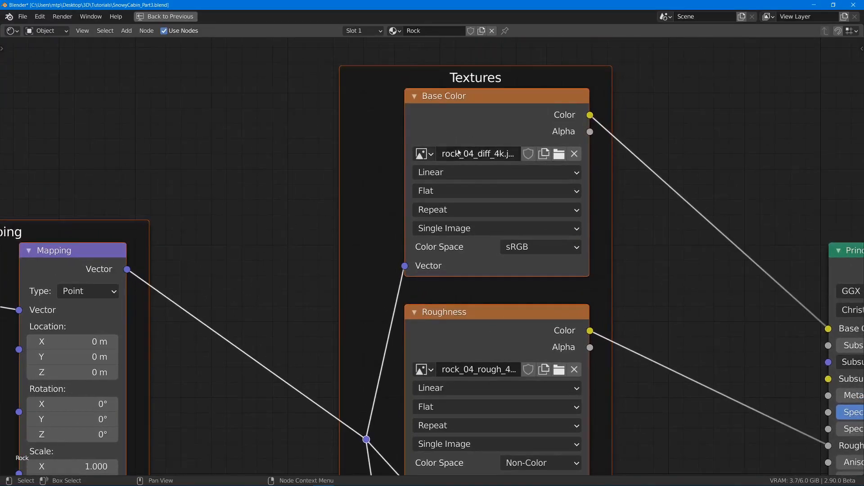
pyautogui.keyDown('shift'); pyautogui.scroll(-6, 499, 343); pyautogui.keyUp('shift')
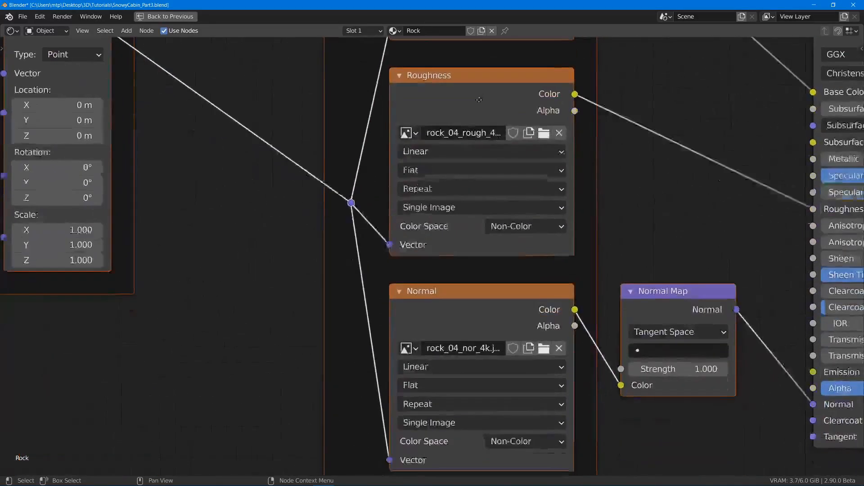
pyautogui.scroll(-5, 489, 235)
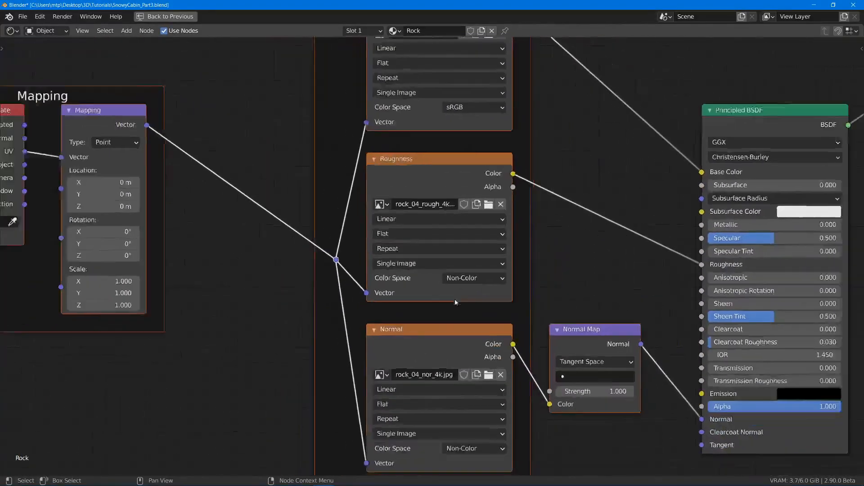
pyautogui.scroll(-4, 347, 234)
pyautogui.scroll(5, 303, 220)
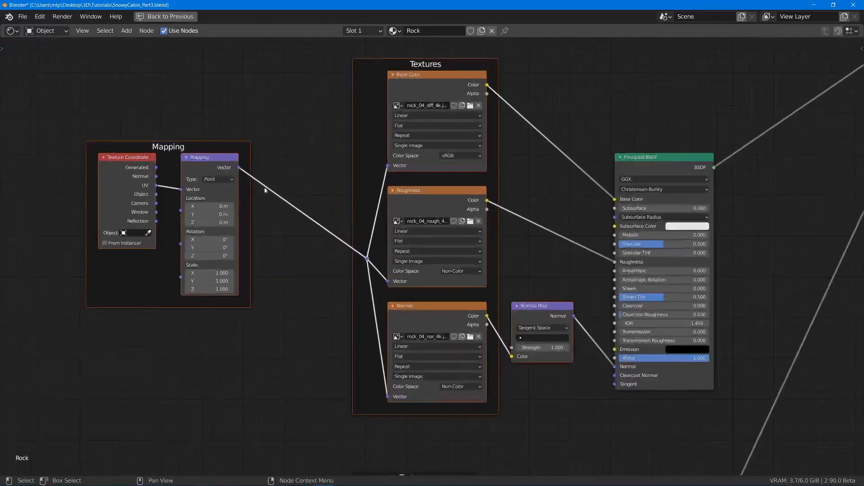
# Step: Set the projection of the rock base color, roughness and normal textures to Box
pyautogui.moveTo(356, 155); pyautogui.dragTo(411, 173, button='middle')
pyautogui.scroll(2, 455, 144)
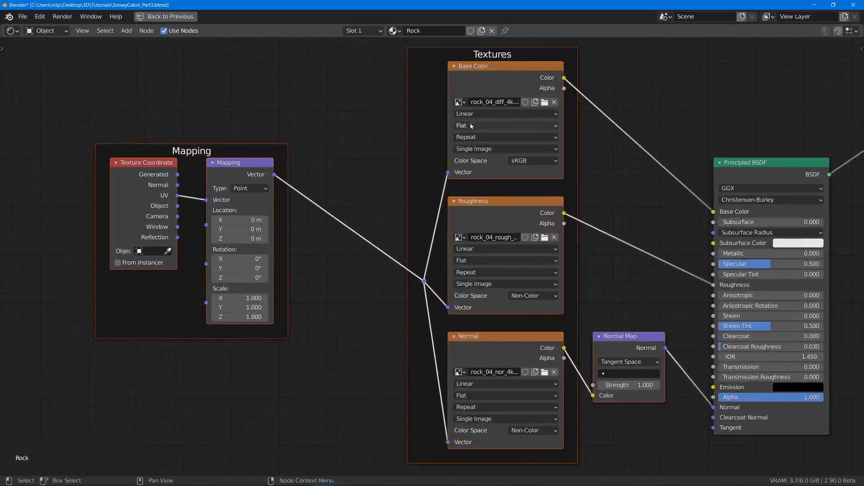
pyautogui.click(471, 126)
pyautogui.click(473, 137)
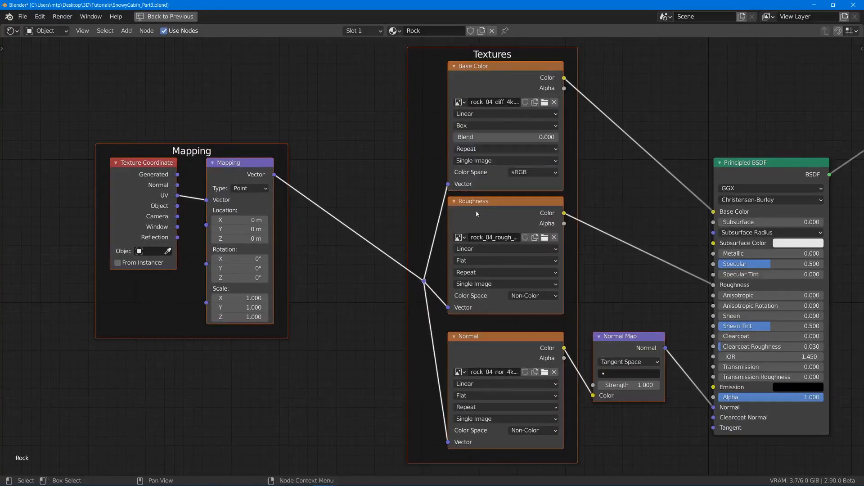
pyautogui.click(473, 261)
pyautogui.click(472, 282)
pyautogui.click(468, 396)
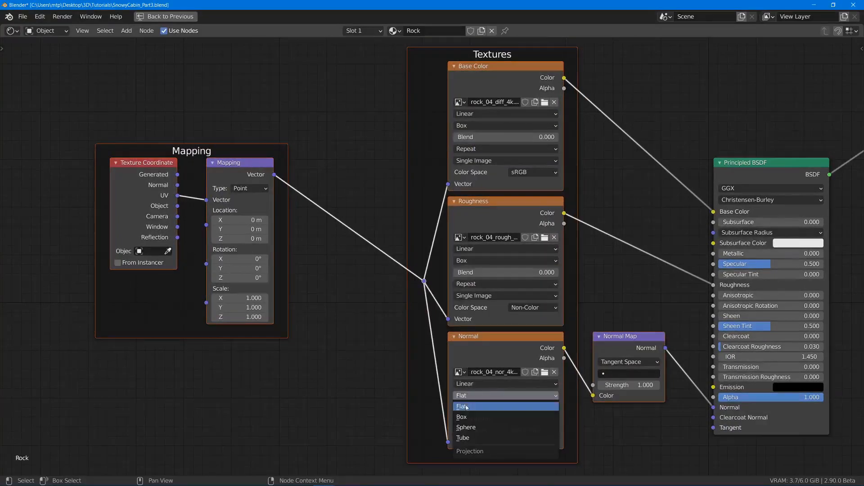
pyautogui.click(466, 419)
# Step: Set the box blend of the rock textures to about 0.231 for base color, 0.214 for roughness and 0.208 for normal
pyautogui.scroll(2, 493, 130)
pyautogui.scroll(2, 492, 130)
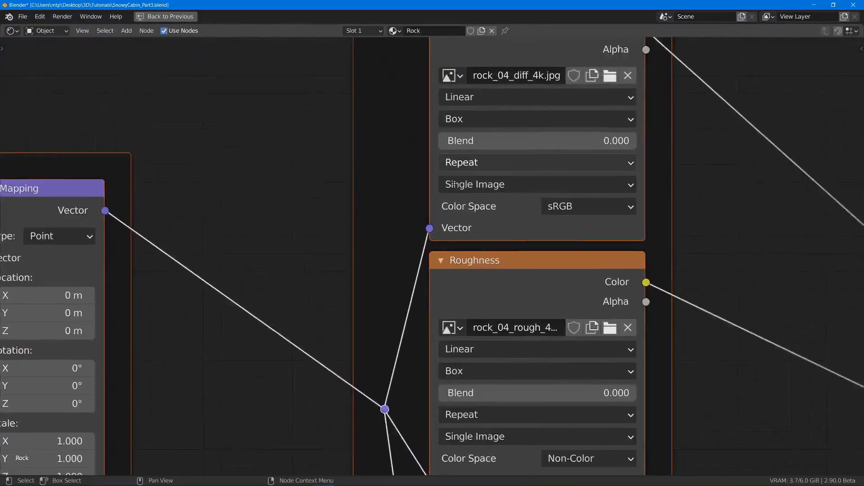
pyautogui.moveTo(475, 141); pyautogui.dragTo(455, 165, button='middle')
pyautogui.moveTo(456, 165); pyautogui.dragTo(474, 165)
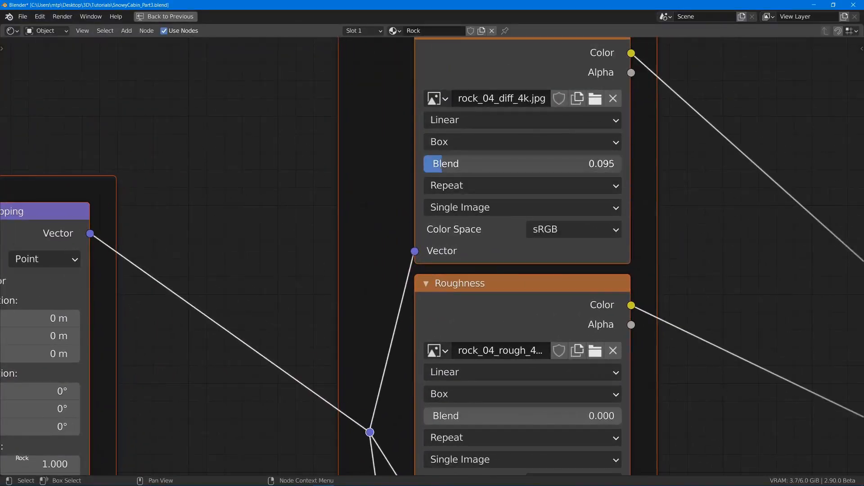
pyautogui.moveTo(445, 416); pyautogui.dragTo(439, 287, button='middle')
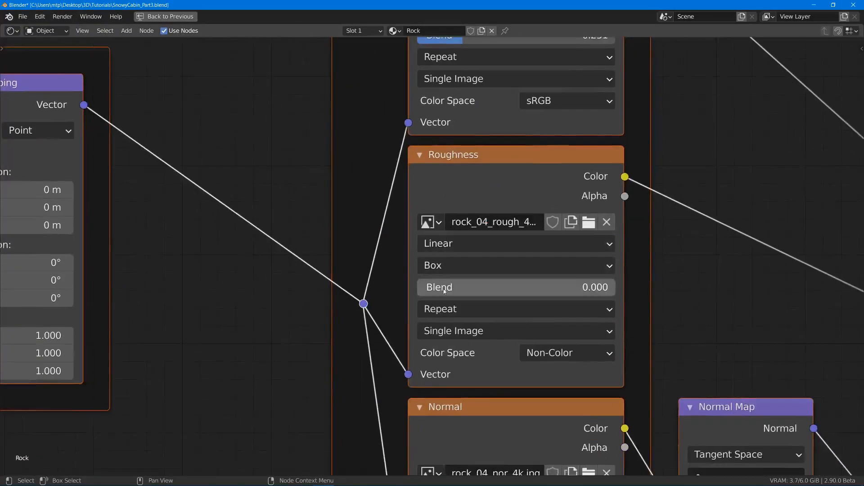
pyautogui.moveTo(439, 287); pyautogui.dragTo(468, 286)
pyautogui.moveTo(450, 288); pyautogui.dragTo(475, 64, button='middle')
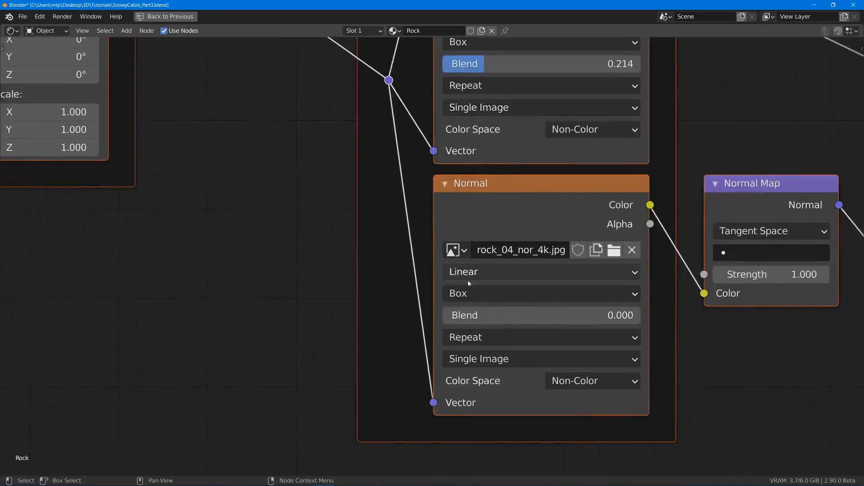
pyautogui.moveTo(450, 315); pyautogui.dragTo(458, 315)
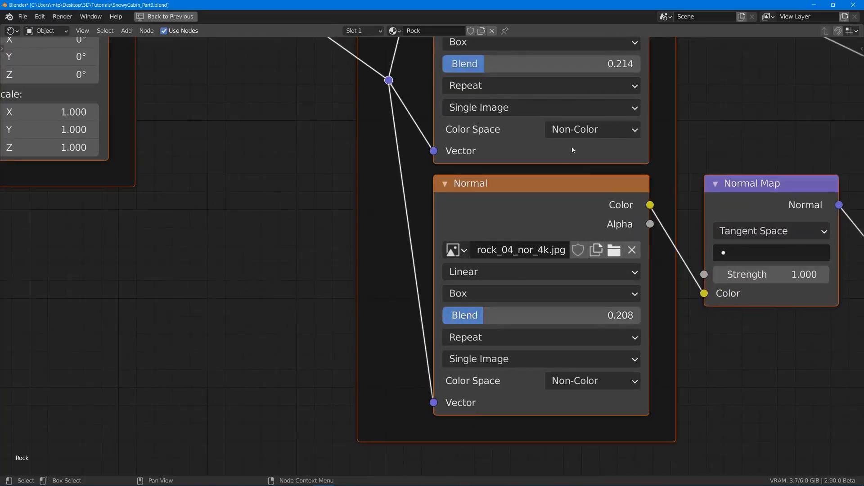
# Step: Set the projection of the snow_02 base color, specular and roughness textures to Box
pyautogui.scroll(-8, 578, 136)
pyautogui.scroll(5, 450, 251)
pyautogui.moveTo(450, 251); pyautogui.dragTo(451, 325, button='middle')
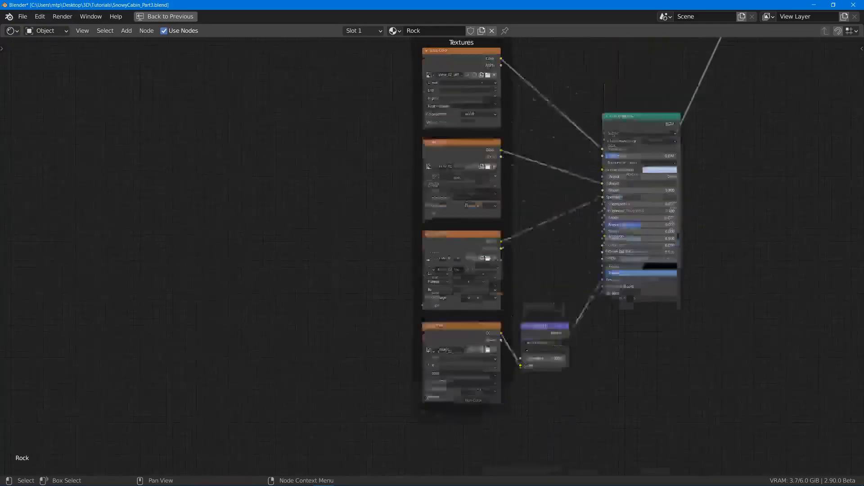
pyautogui.scroll(8, 439, 234)
pyautogui.moveTo(456, 126); pyautogui.dragTo(458, 302, button='middle')
pyautogui.scroll(4, 455, 259)
pyautogui.moveTo(460, 128); pyautogui.dragTo(457, 166, button='middle')
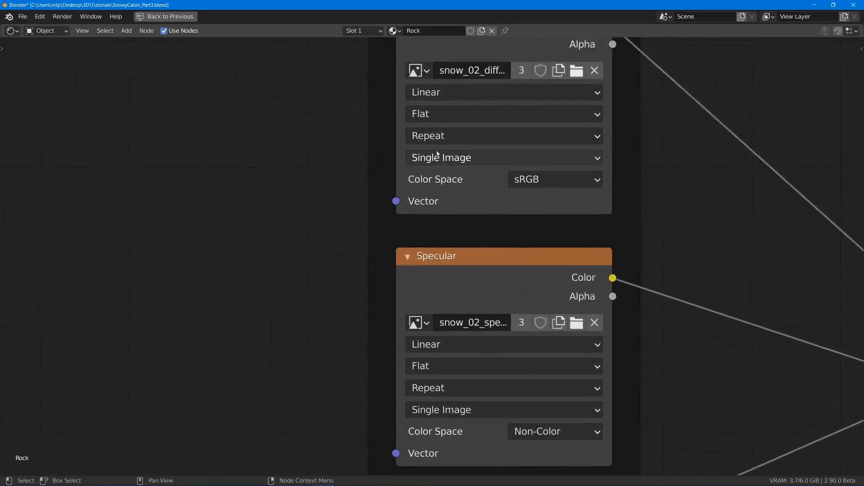
pyautogui.click(455, 113)
pyautogui.click(450, 154)
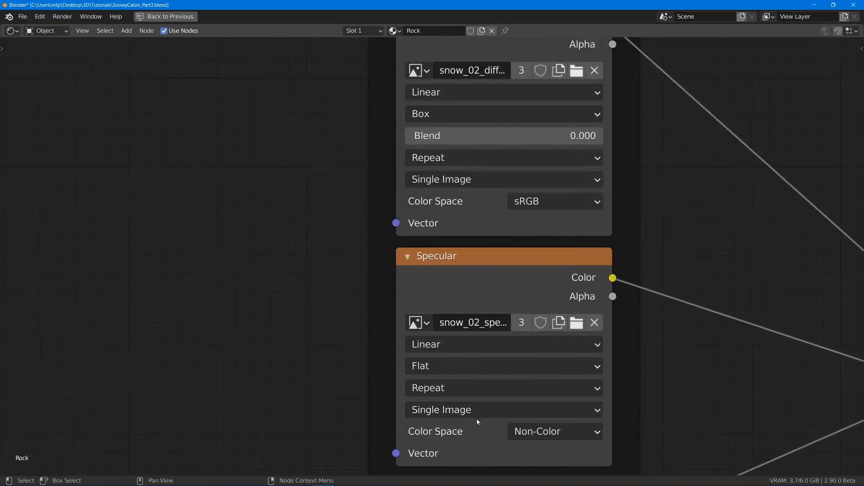
pyautogui.click(444, 365)
pyautogui.click(420, 405)
pyautogui.moveTo(421, 406); pyautogui.dragTo(453, 132, button='middle')
pyautogui.click(480, 343)
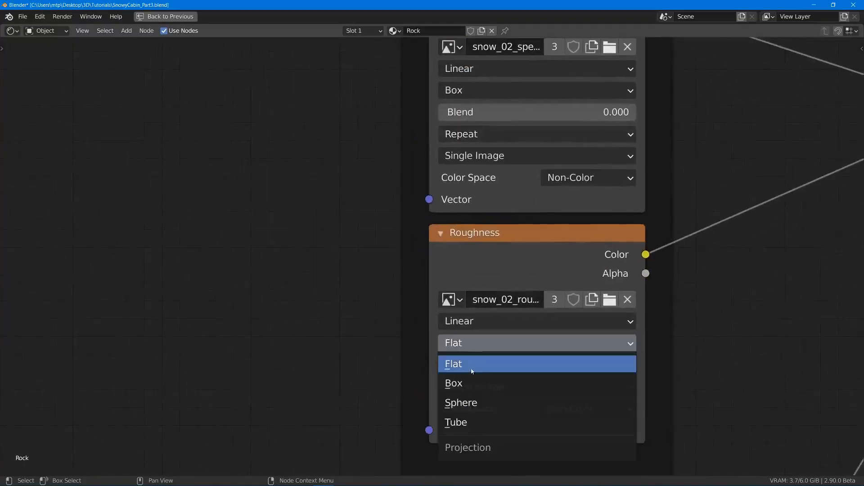
pyautogui.click(454, 381)
# Step: Set the box blend of the snow textures to about 0.225 for roughness, 0.208 for specular and 0.194 for base color
pyautogui.moveTo(478, 367); pyautogui.dragTo(511, 367)
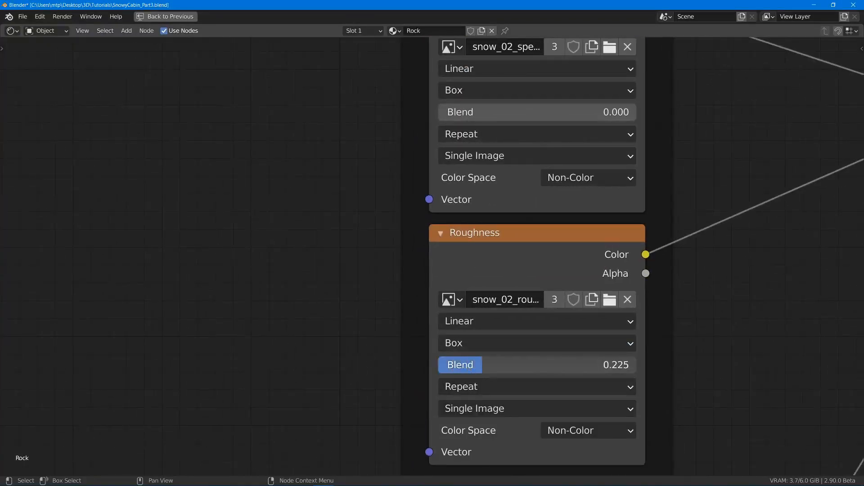
pyautogui.moveTo(464, 178); pyautogui.dragTo(448, 267, button='middle')
pyautogui.moveTo(445, 202); pyautogui.dragTo(487, 202)
pyautogui.moveTo(472, 104); pyautogui.dragTo(465, 332, button='middle')
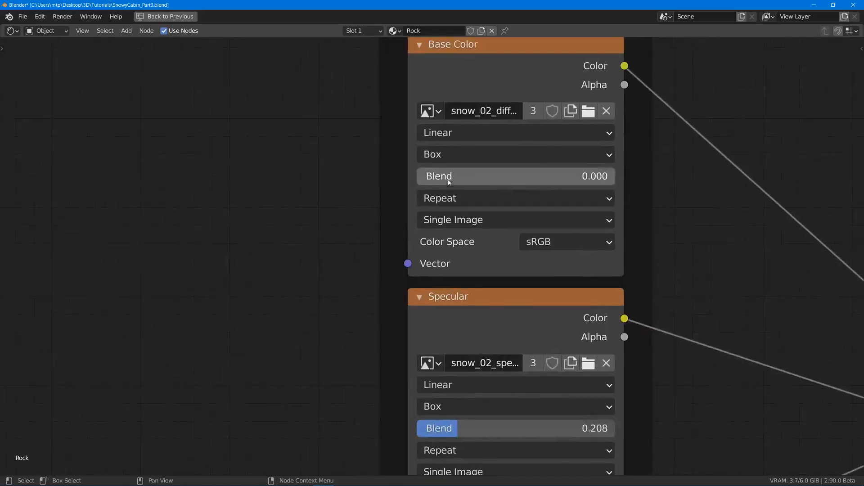
pyautogui.moveTo(447, 179)
pyautogui.mouseDown()
pyautogui.moveTo(480, 178)
pyautogui.moveTo(455, 178)
pyautogui.mouseUp()
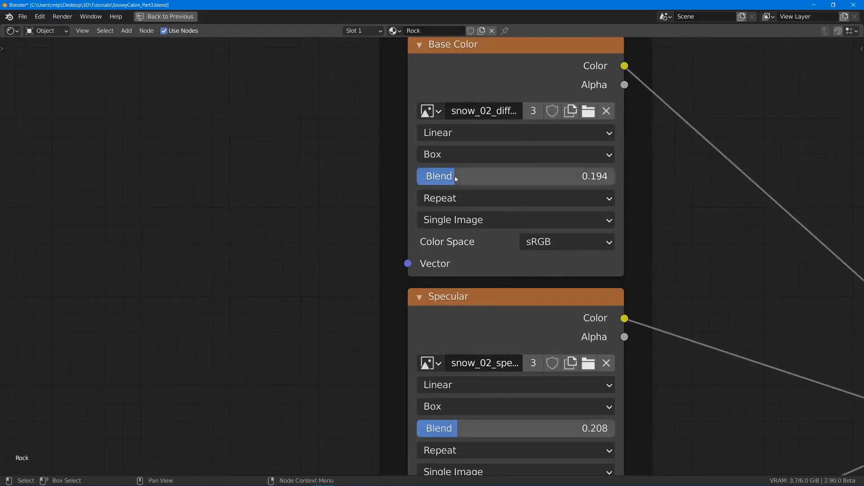
pyautogui.scroll(-10, 399, 131)
pyautogui.moveTo(385, 162); pyautogui.dragTo(444, 402, button='middle')
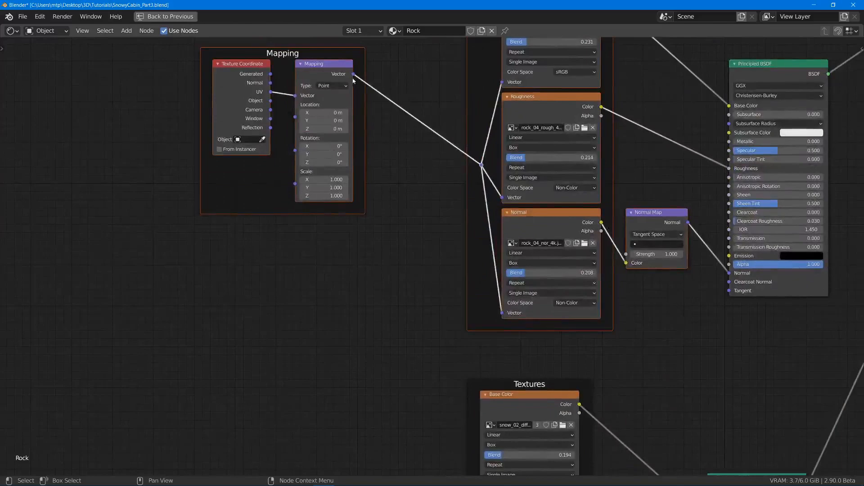
# Step: Link the rock material's Mapping vector to the snow base color texture and add a reroute point on that link
pyautogui.moveTo(364, 94); pyautogui.dragTo(470, 433)
pyautogui.scroll(-2, 404, 217)
pyautogui.moveTo(404, 217); pyautogui.dragTo(408, 183, button='middle')
pyautogui.moveTo(381, 69); pyautogui.dragTo(467, 355)
pyautogui.moveTo(439, 258); pyautogui.dragTo(464, 190, button='middle')
pyautogui.scroll(-2, 464, 190)
pyautogui.keyDown('shift'); pyautogui.moveTo(464, 192); pyautogui.dragTo(454, 257, button='right'); pyautogui.keyUp('shift')
# Step: Link the reroute point to the vector inputs of the snow specular, roughness and normal textures
pyautogui.moveTo(457, 218); pyautogui.dragTo(476, 339)
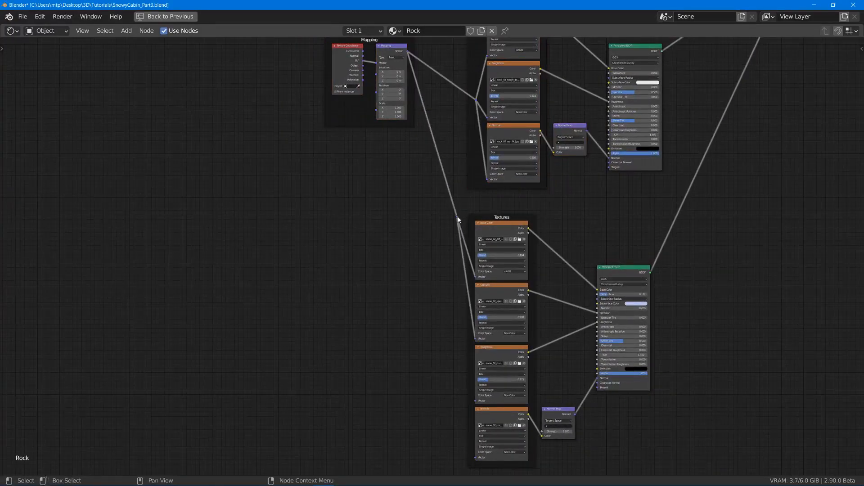
pyautogui.moveTo(476, 402); pyautogui.dragTo(476, 400)
pyautogui.moveTo(457, 218); pyautogui.dragTo(476, 457)
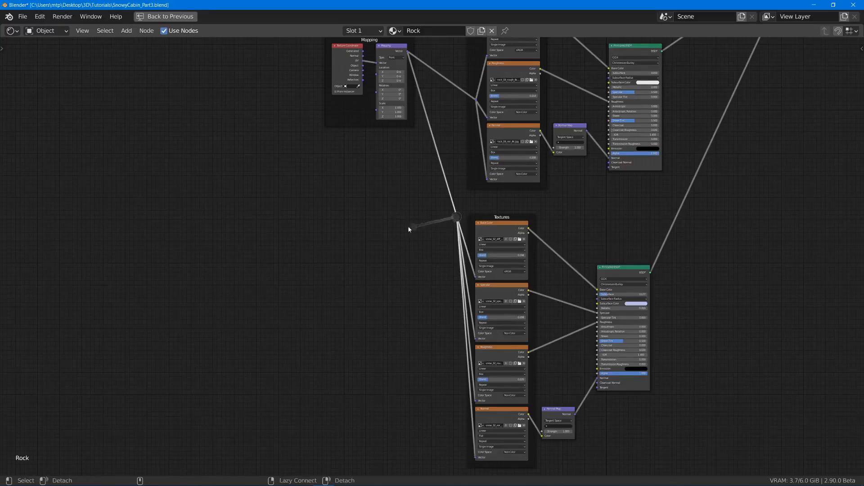
pyautogui.keyDown('alt'); pyautogui.moveTo(274, 169); pyautogui.dragTo(250, 269, button='right'); pyautogui.keyUp('alt')
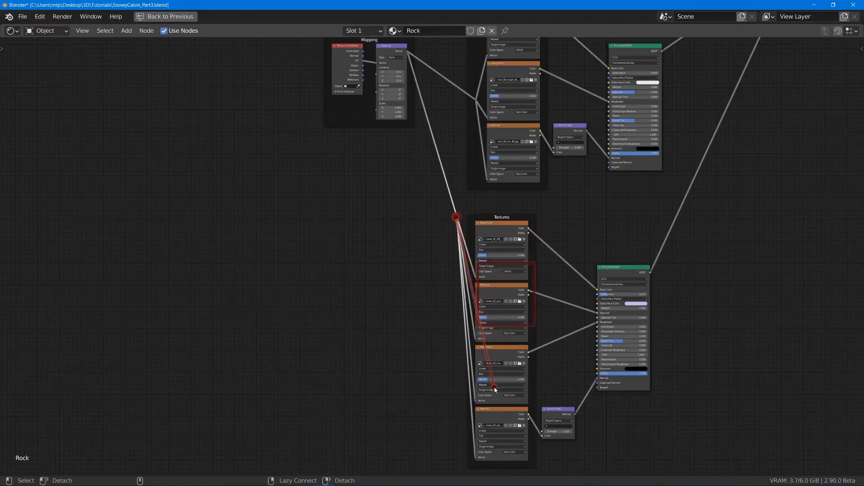
# Step: Feed the rock material's Mapping node from Object texture coordinates and restore the full shading layout
pyautogui.scroll(4, 489, 216)
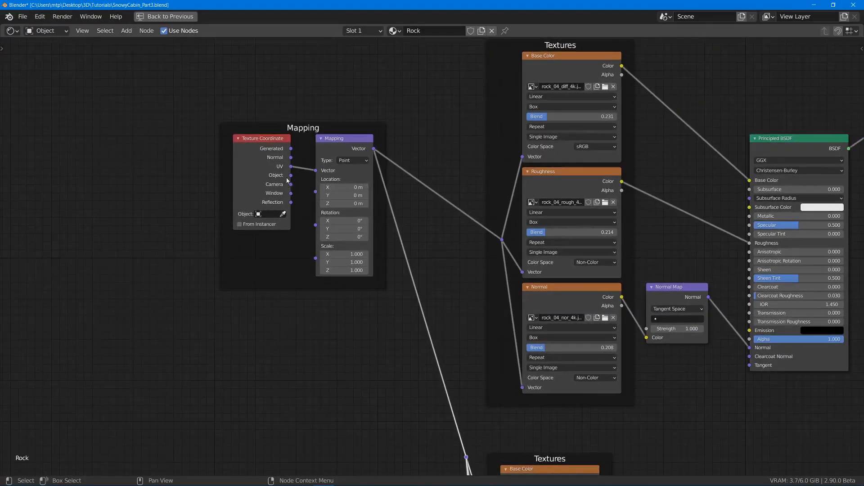
pyautogui.hotkey('ctrl', 'space')
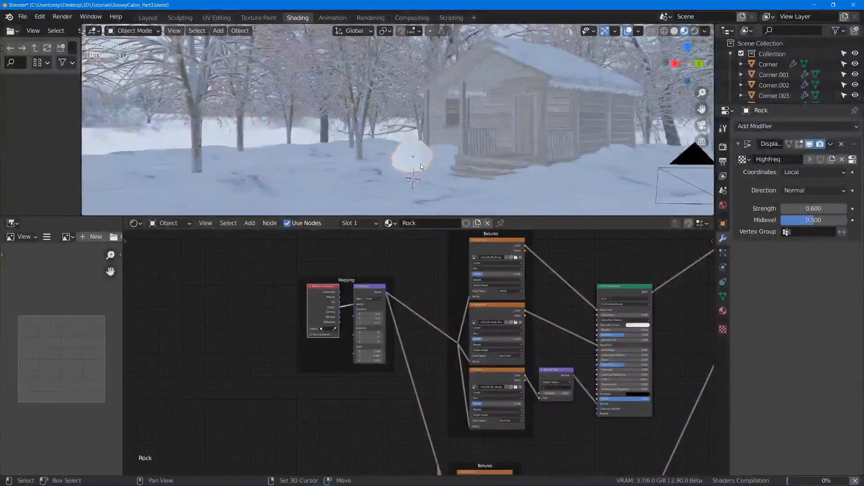
pyautogui.scroll(10, 438, 164)
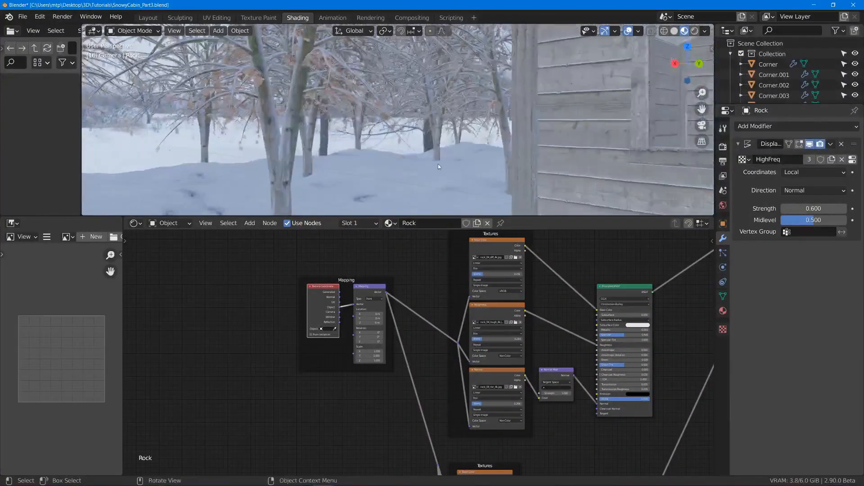
pyautogui.scroll(-2, 484, 147)
pyautogui.moveTo(485, 147); pyautogui.dragTo(387, 151, button='middle')
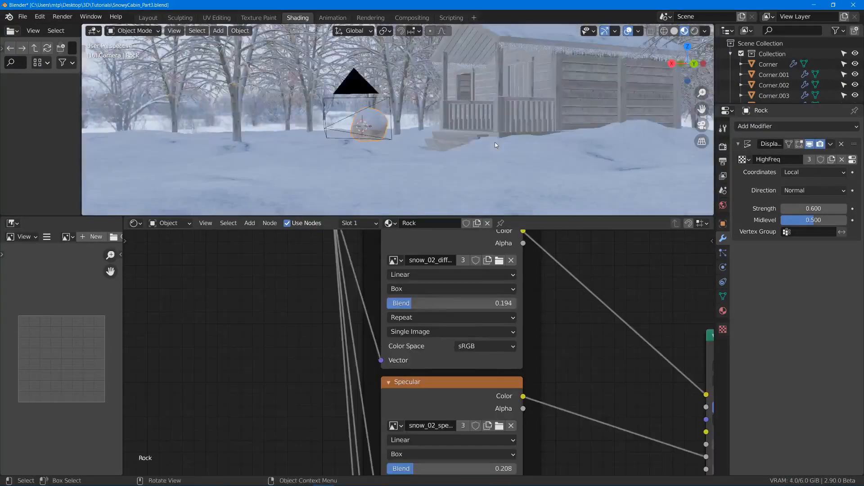
pyautogui.moveTo(496, 145); pyautogui.dragTo(544, 162, button='middle')
# Step: Select the tree beside the cabin and set its Bark material's snow base color and specular textures to Box projection
pyautogui.click(452, 157)
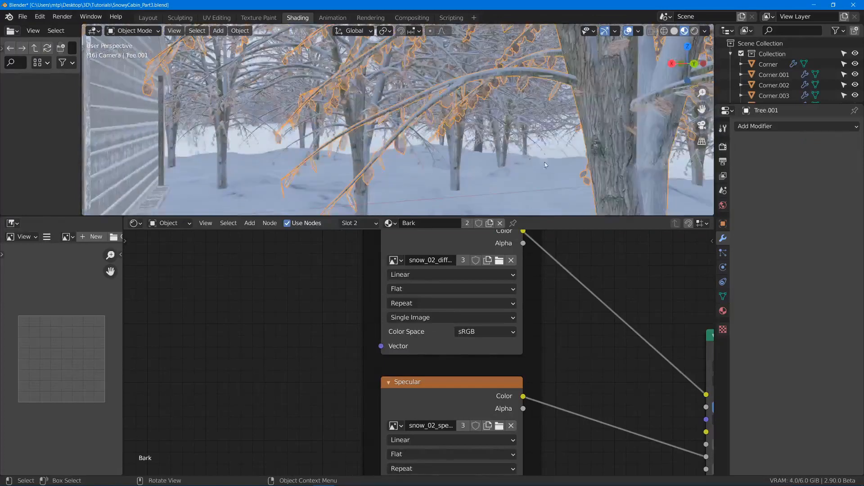
pyautogui.scroll(5, 544, 162)
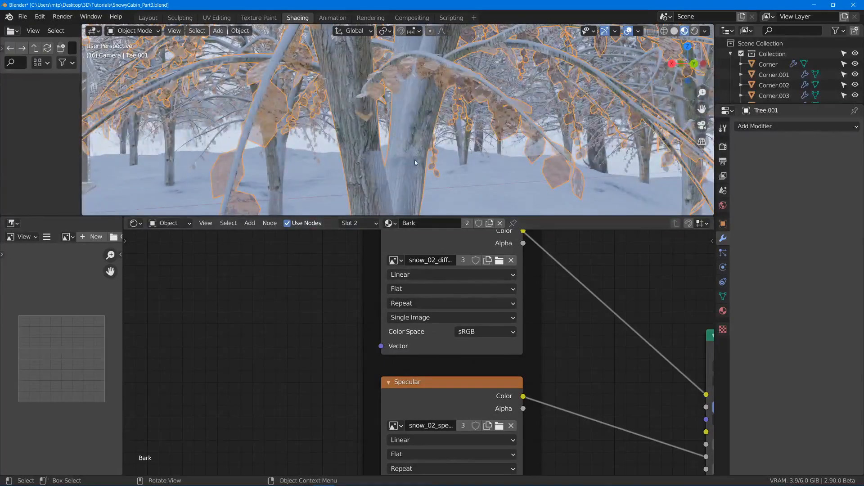
pyautogui.scroll(2, 414, 160)
pyautogui.moveTo(412, 160); pyautogui.dragTo(400, 190, button='middle')
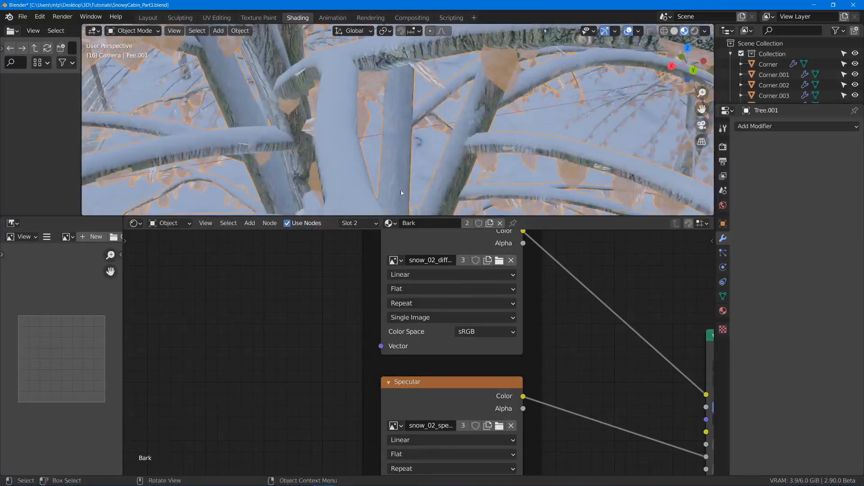
pyautogui.scroll(-9, 434, 318)
pyautogui.moveTo(434, 319); pyautogui.dragTo(432, 263, button='middle')
pyautogui.moveTo(431, 264); pyautogui.dragTo(424, 239, button='middle')
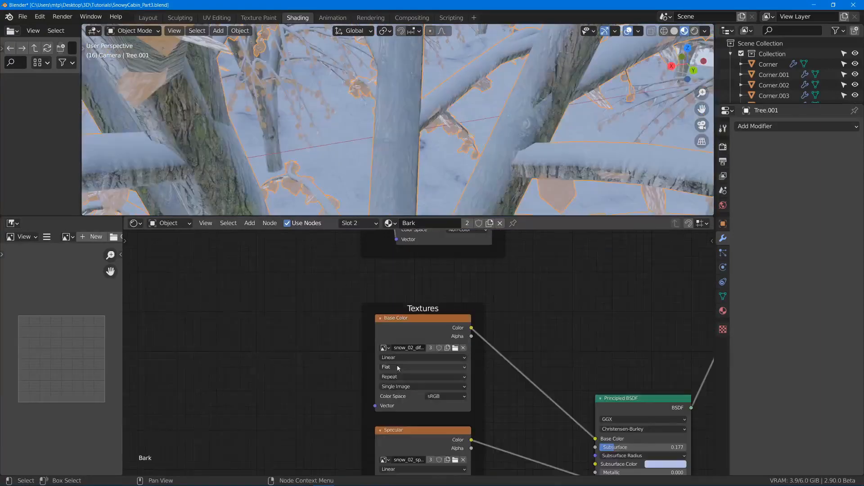
pyautogui.click(399, 367)
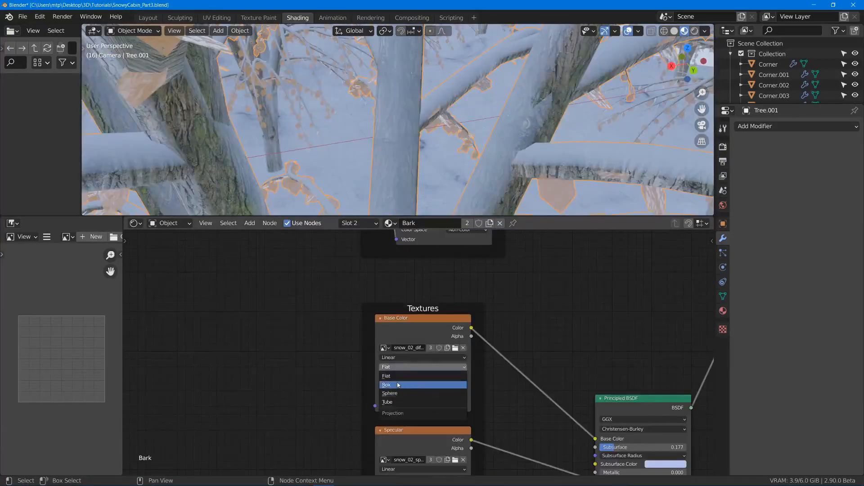
pyautogui.click(397, 385)
pyautogui.moveTo(397, 385); pyautogui.dragTo(406, 315, button='middle')
pyautogui.click(407, 410)
pyautogui.click(404, 429)
# Step: Set the projection of the Bark material's snow roughness and normal textures to Box
pyautogui.moveTo(403, 429); pyautogui.dragTo(463, 245, button='middle')
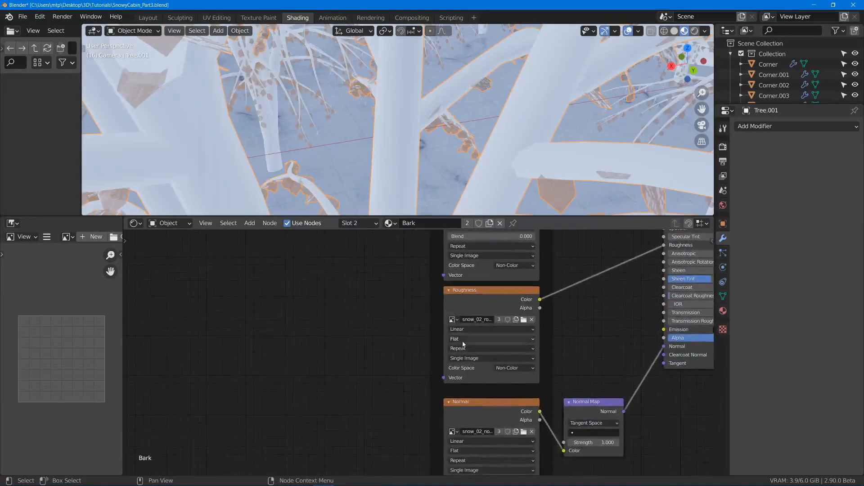
pyautogui.click(463, 341)
pyautogui.click(465, 358)
pyautogui.moveTo(466, 360); pyautogui.dragTo(454, 432, button='middle')
pyautogui.click(466, 377)
pyautogui.click(465, 394)
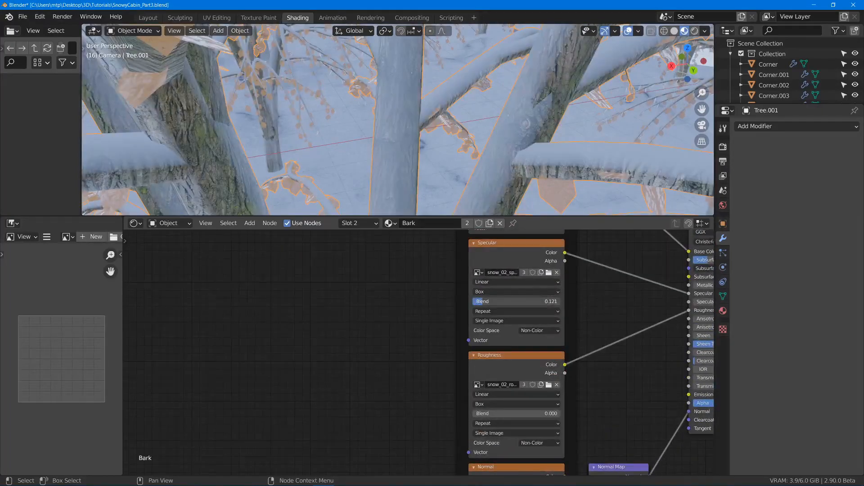
# Step: Set the box blend of the bark's snow textures to about 0.214 for specular and normal, 0.220 for roughness and 0.243 for base color
pyautogui.moveTo(489, 349); pyautogui.dragTo(472, 214, button='middle')
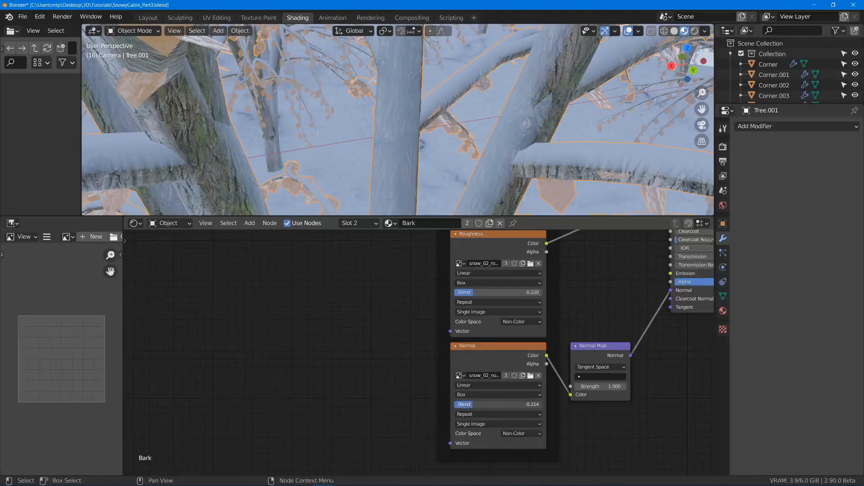
pyautogui.moveTo(469, 285); pyautogui.dragTo(435, 485, button='middle')
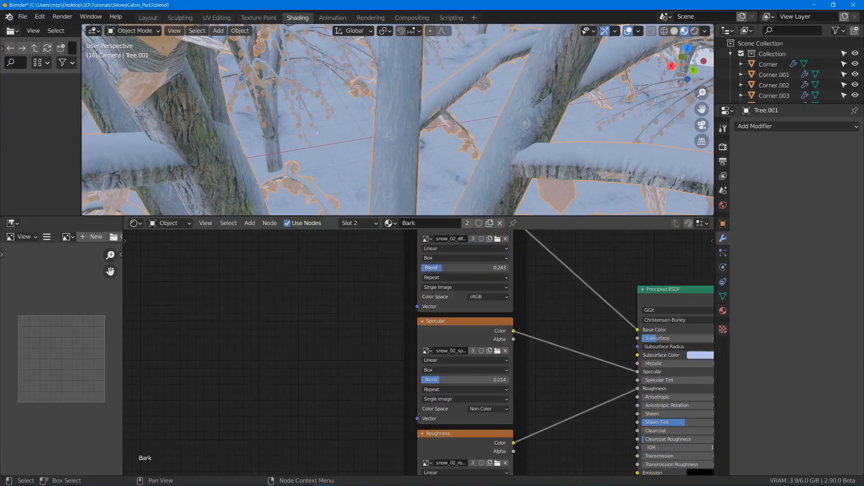
pyautogui.moveTo(371, 300); pyautogui.dragTo(368, 381, button='middle')
# Step: Link the Bark material's Mapping vector to the vector input of the snow base color texture
pyautogui.scroll(-9, 369, 360)
pyautogui.moveTo(373, 319); pyautogui.dragTo(378, 398, button='middle')
pyautogui.scroll(4, 380, 288)
pyautogui.moveTo(349, 242); pyautogui.dragTo(368, 275, button='middle')
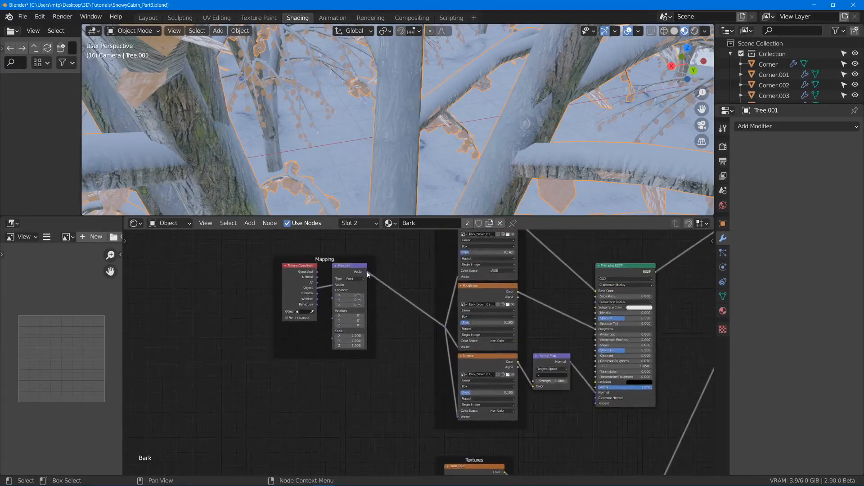
pyautogui.moveTo(368, 273); pyautogui.dragTo(385, 286)
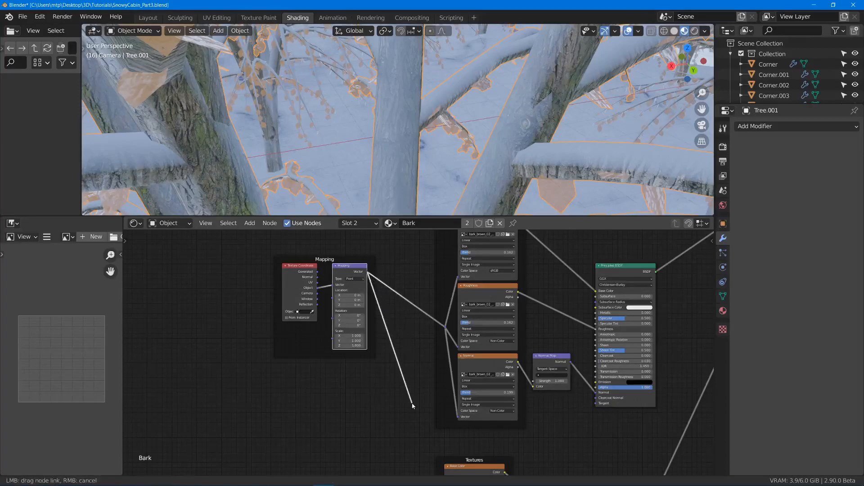
pyautogui.moveTo(433, 430); pyautogui.dragTo(433, 429)
pyautogui.scroll(-4, 432, 428)
pyautogui.moveTo(432, 425); pyautogui.dragTo(431, 362, button='middle')
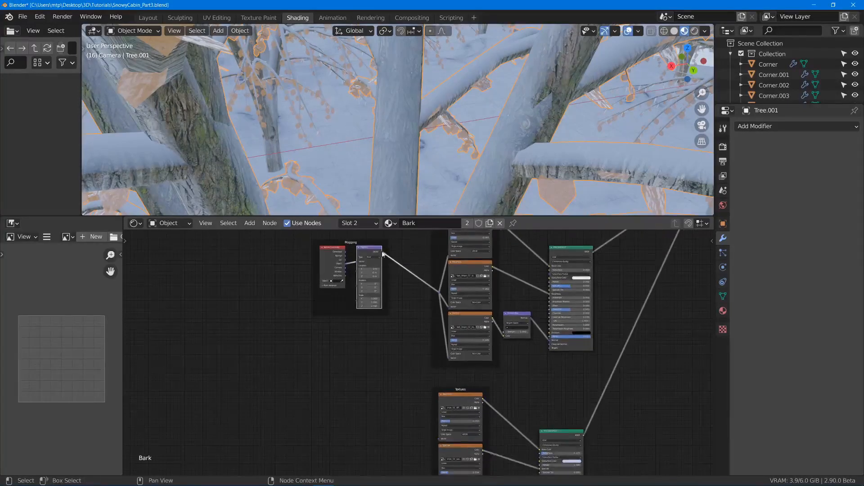
pyautogui.moveTo(382, 252); pyautogui.dragTo(439, 439)
# Step: Add a reroute point on the Bark material's snow link and connect it to the specular, roughness and normal textures
pyautogui.moveTo(441, 437); pyautogui.dragTo(444, 345, button='middle')
pyautogui.scroll(3, 444, 345)
pyautogui.keyDown('shift'); pyautogui.moveTo(433, 269); pyautogui.dragTo(412, 303, button='right'); pyautogui.keyUp('shift')
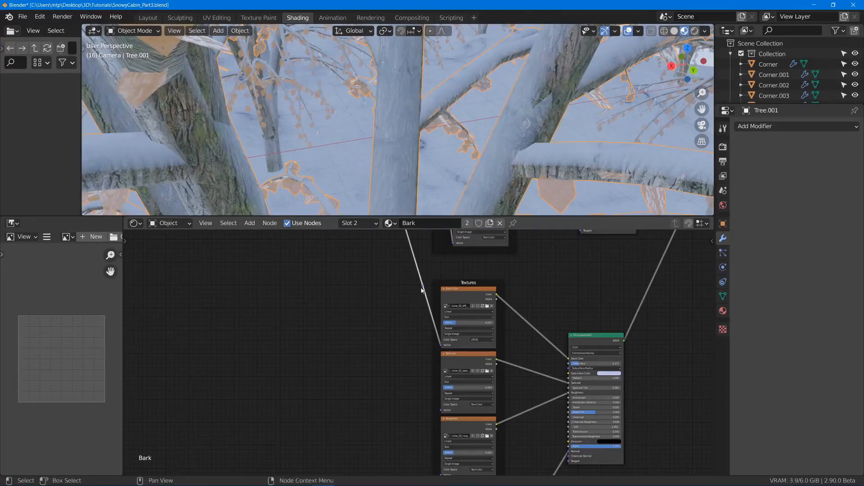
pyautogui.moveTo(427, 405); pyautogui.dragTo(428, 405)
pyautogui.moveTo(428, 405); pyautogui.dragTo(445, 382, button='middle')
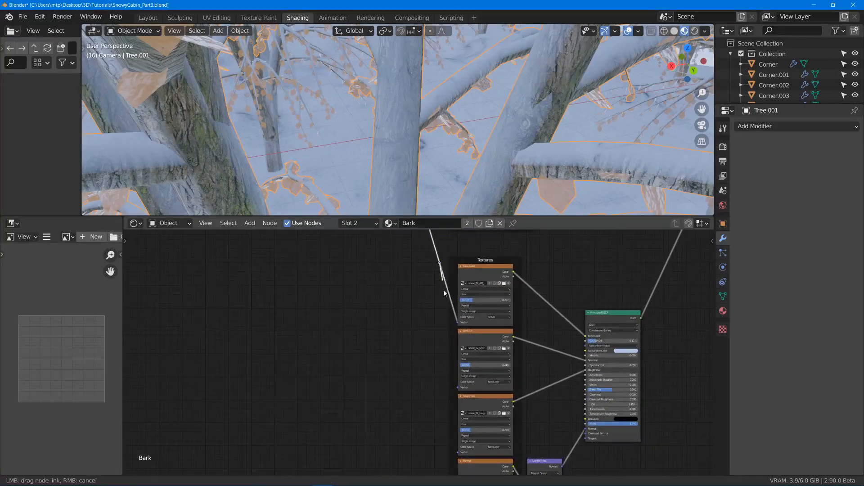
pyautogui.moveTo(460, 390); pyautogui.dragTo(459, 390)
pyautogui.moveTo(440, 262); pyautogui.dragTo(459, 453)
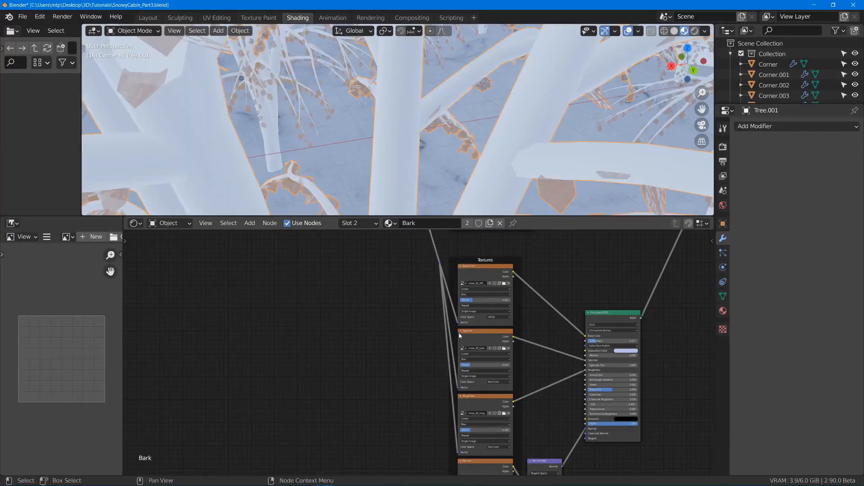
pyautogui.scroll(-2, 432, 249)
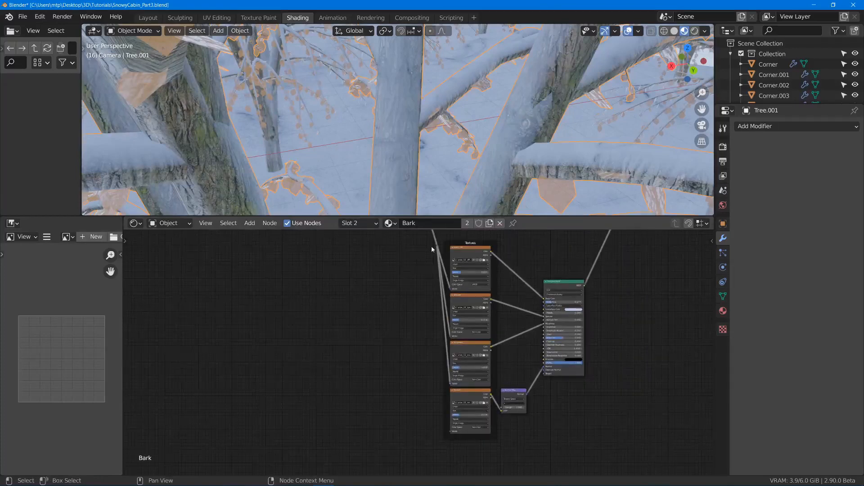
pyautogui.moveTo(450, 430); pyautogui.dragTo(450, 431)
pyautogui.moveTo(409, 322); pyautogui.dragTo(410, 353, button='middle')
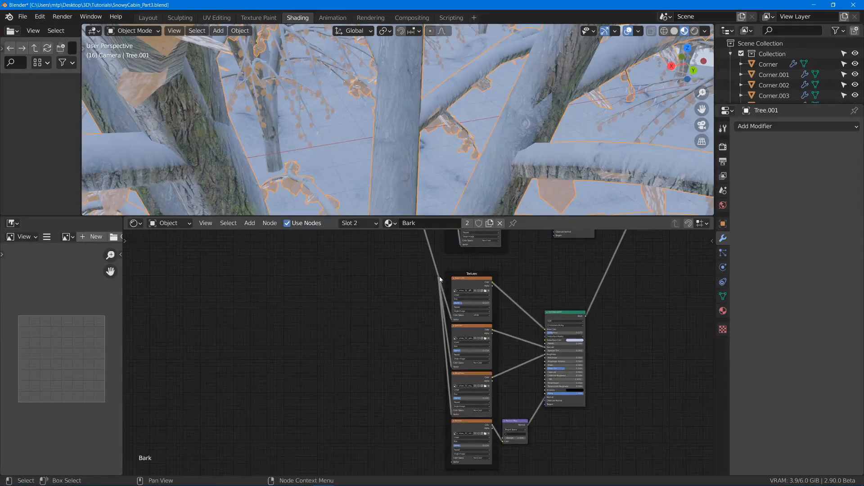
pyautogui.moveTo(439, 277); pyautogui.dragTo(451, 464)
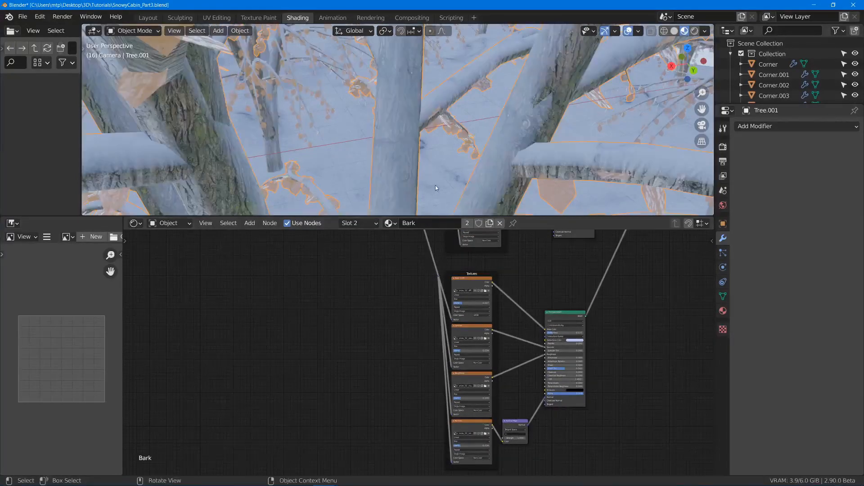
# Step: Check the snow on the tree and select the rock in front of the cabin's porch
pyautogui.moveTo(436, 184); pyautogui.dragTo(444, 188, button='middle')
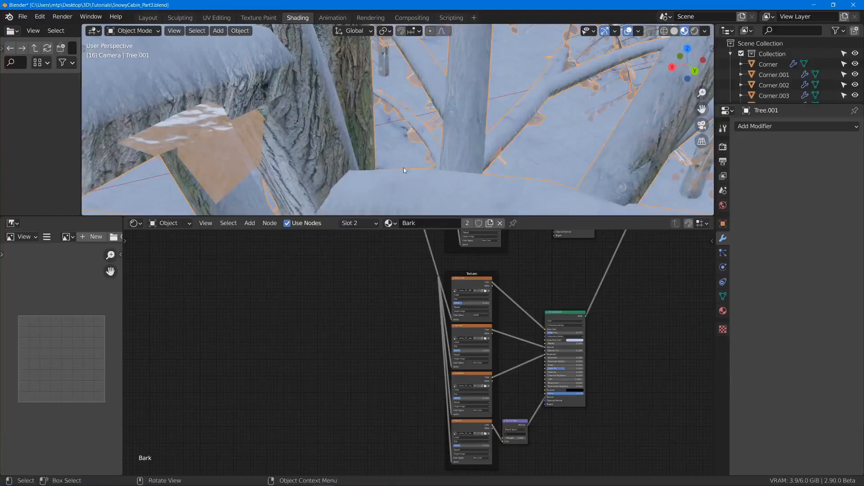
pyautogui.scroll(-12, 365, 180)
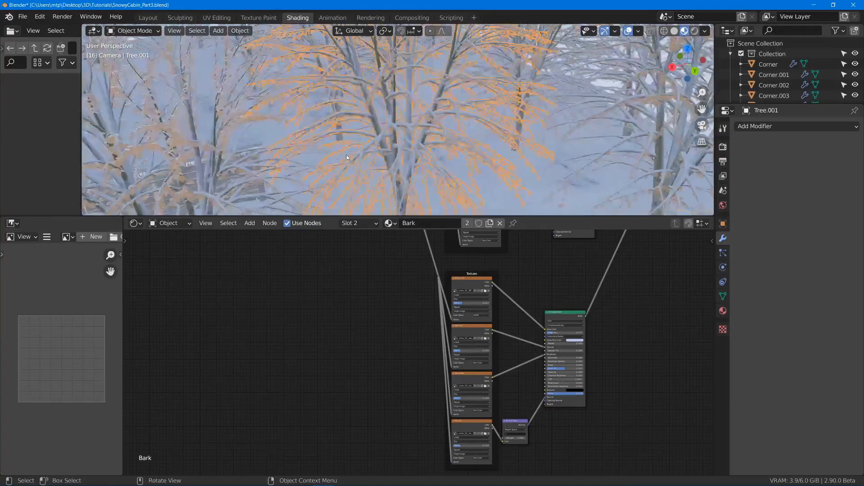
pyautogui.keyDown('shift'); pyautogui.moveTo(270, 153); pyautogui.dragTo(558, 149, button='middle'); pyautogui.keyUp('shift')
pyautogui.scroll(7, 455, 118)
pyautogui.click(561, 187)
pyautogui.keyDown('shift'); pyautogui.moveTo(561, 187); pyautogui.dragTo(470, 131, button='middle'); pyautogui.keyUp('shift')
pyautogui.scroll(2, 498, 278)
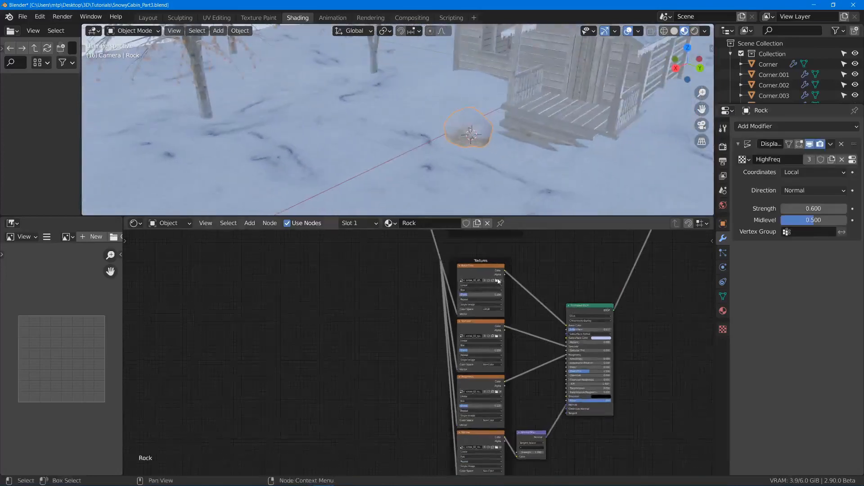
# Step: Review the Rock material's nodes and maximize the 3D viewport around the rock
pyautogui.scroll(1, 498, 281)
pyautogui.moveTo(498, 281); pyautogui.dragTo(482, 435, button='middle')
pyautogui.moveTo(420, 335); pyautogui.dragTo(378, 408, button='middle')
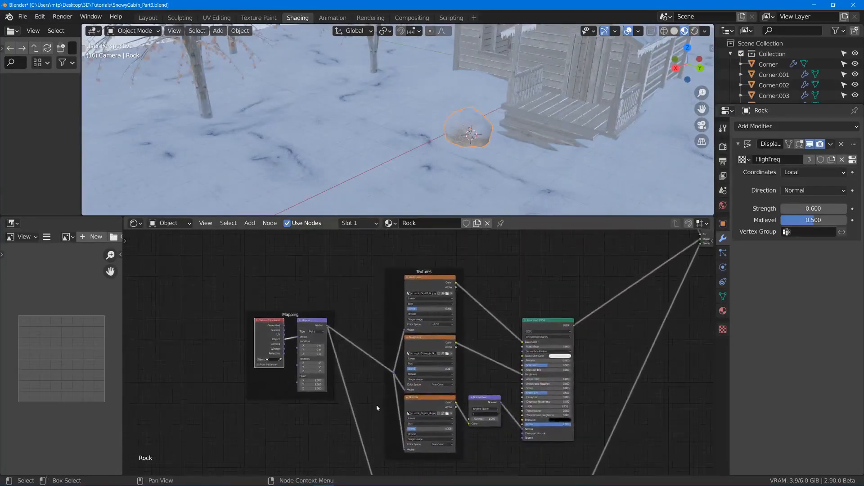
pyautogui.moveTo(397, 216); pyautogui.dragTo(399, 293)
pyautogui.moveTo(409, 214); pyautogui.dragTo(455, 222, button='middle')
pyautogui.hotkey('ctrl', 'space')
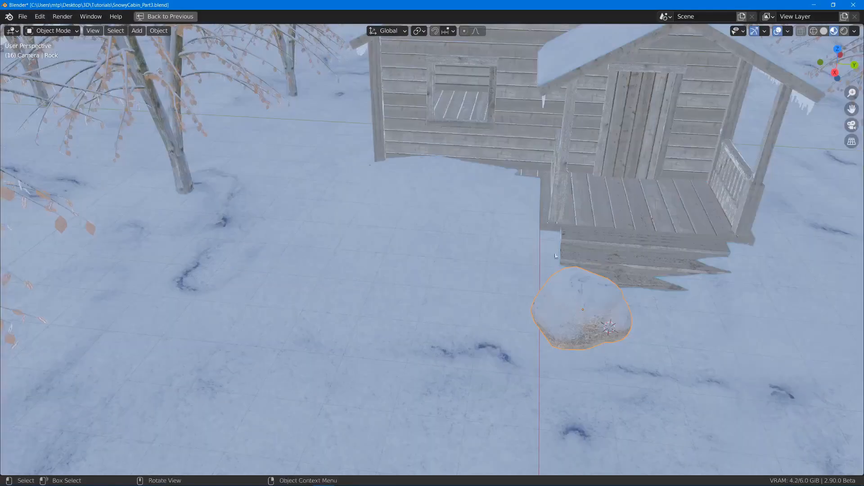
# Step: Move the rock to the ground beside the cabin's porch and sink its base into the snow
pyautogui.moveTo(555, 256); pyautogui.dragTo(596, 234, button='middle')
pyautogui.scroll(3, 602, 261)
pyautogui.press('g')
pyautogui.click(377, 177)
pyautogui.moveTo(378, 177); pyautogui.dragTo(432, 198, button='middle')
pyautogui.press('g')
pyautogui.click(274, 267)
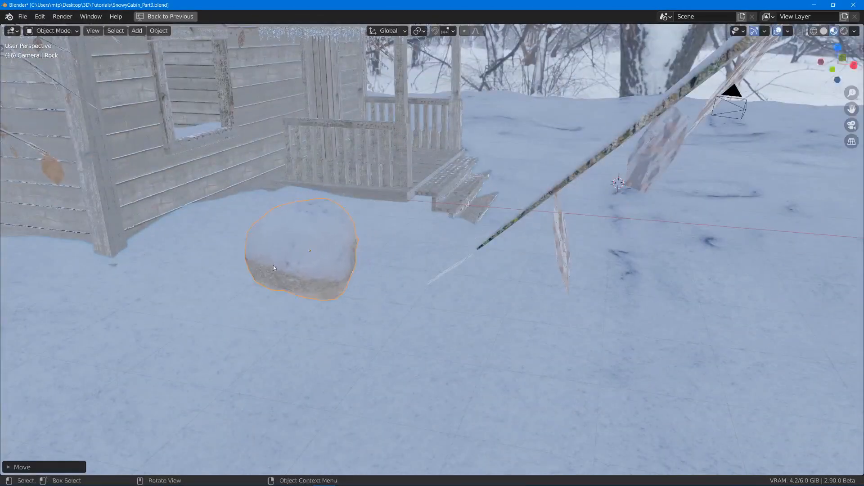
pyautogui.moveTo(274, 266); pyautogui.dragTo(416, 203, button='middle')
pyautogui.press('g')
pyautogui.click(568, 228)
pyautogui.press('g')
pyautogui.click(522, 205)
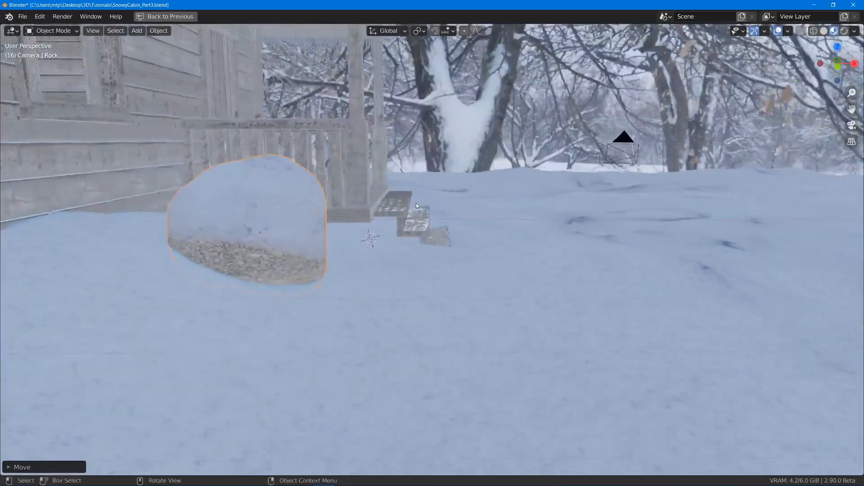
# Step: Place a linked duplicate of the rock in front of the original and rotate it freely to vary its shape
pyautogui.hotkey('alt', 'd')
pyautogui.click(586, 225)
pyautogui.moveTo(586, 225); pyautogui.dragTo(477, 201, button='middle')
pyautogui.press('g')
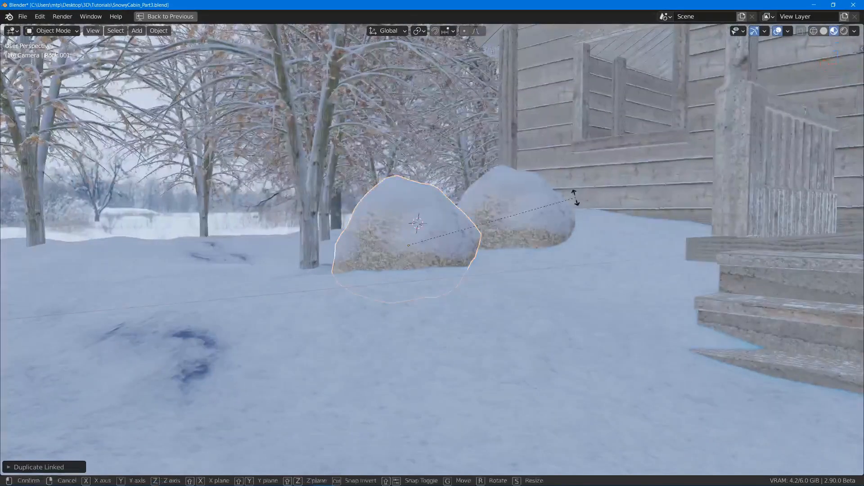
pyautogui.press('r')
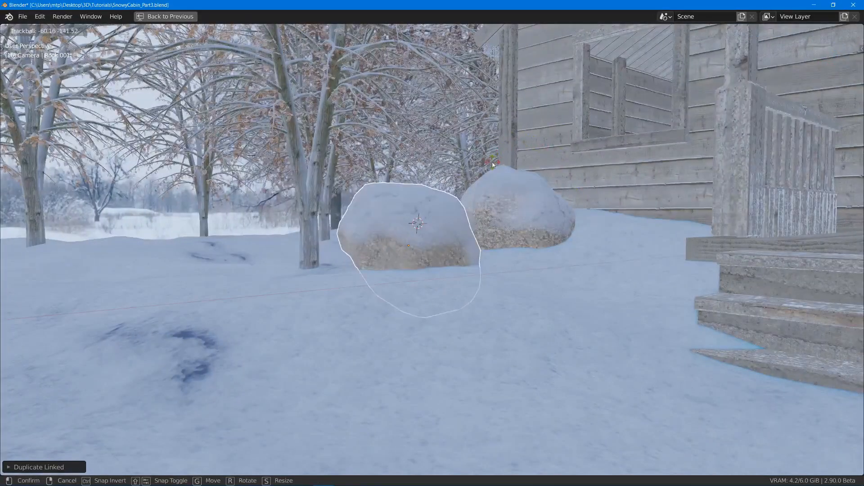
pyautogui.click(491, 162)
pyautogui.moveTo(486, 160); pyautogui.dragTo(501, 165, button='middle')
# Step: Move the duplicated rock down into the snow in front of the original and scale it to about 0.85
pyautogui.press('g')
pyautogui.click(505, 188)
pyautogui.press('s')
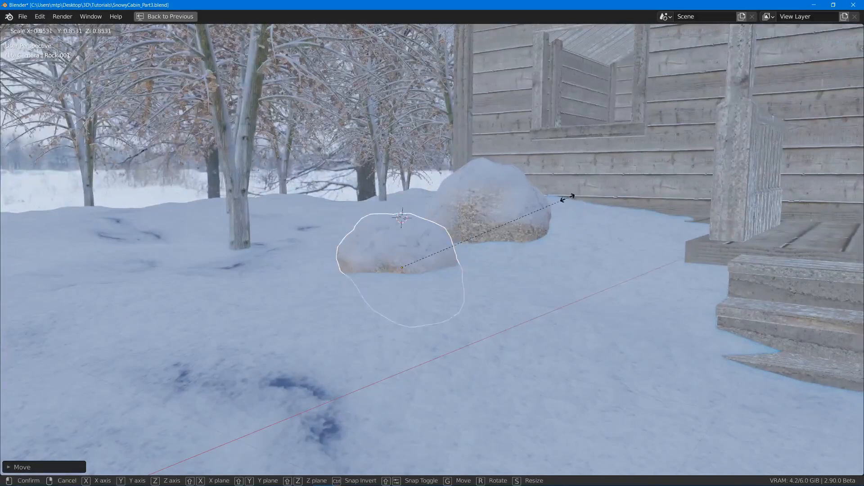
pyautogui.click(568, 197)
# Step: Place another linked rock duplicate between the first duplicate and the porch, rotating it freely to a different orientation
pyautogui.moveTo(568, 197); pyautogui.dragTo(578, 217, button='middle')
pyautogui.hotkey('alt', 'd')
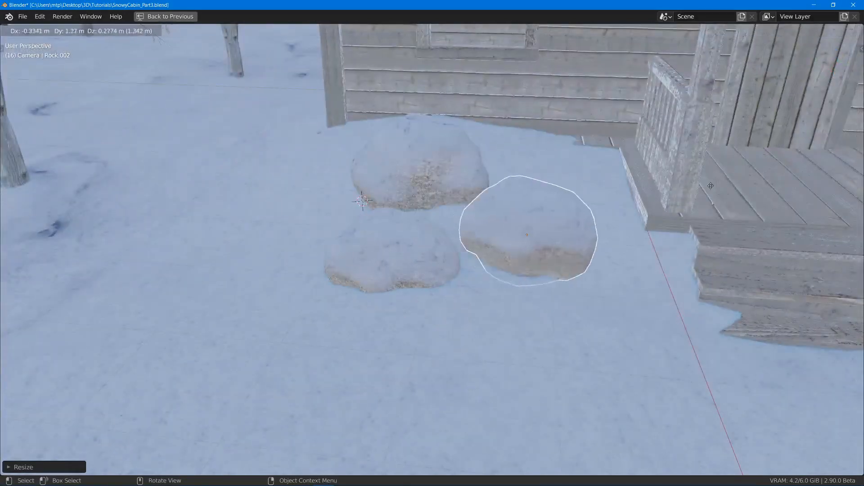
pyautogui.click(720, 187)
pyautogui.press('r')
pyautogui.press('r')
pyautogui.click(599, 244)
pyautogui.moveTo(598, 244); pyautogui.dragTo(561, 231, button='middle')
# Step: Shrink the newest rock duplicate to a small stone and settle it into the snow beside the two larger rocks
pyautogui.press('g')
pyautogui.click(589, 236)
pyautogui.press('s')
pyautogui.click(583, 226)
pyautogui.press('s')
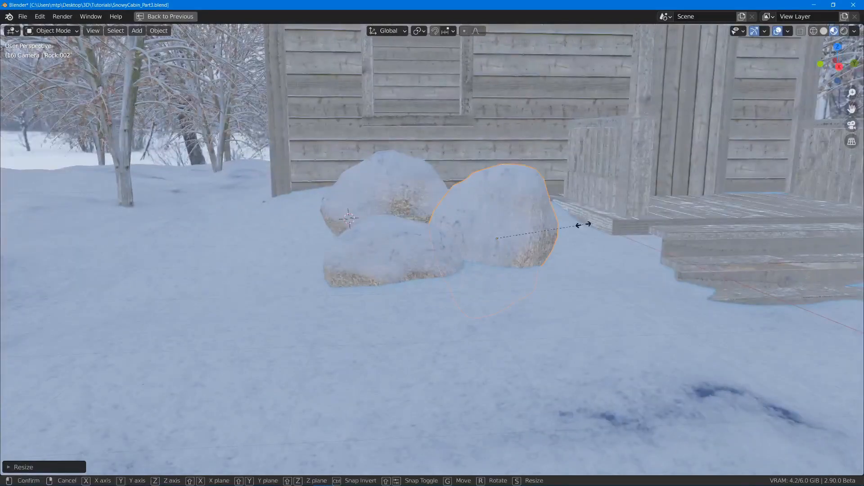
pyautogui.click(536, 244)
pyautogui.press('g')
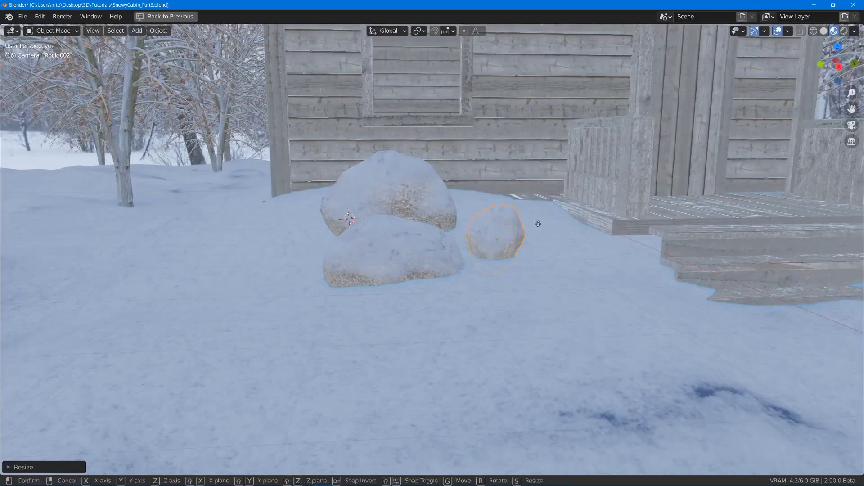
pyautogui.click(533, 231)
# Step: Add a linked rock duplicate next to the porch railing, enlarge it and rotate it freely to vary its shape
pyautogui.moveTo(533, 231); pyautogui.dragTo(486, 240, button='middle')
pyautogui.hotkey('alt', 'd')
pyautogui.click(615, 212)
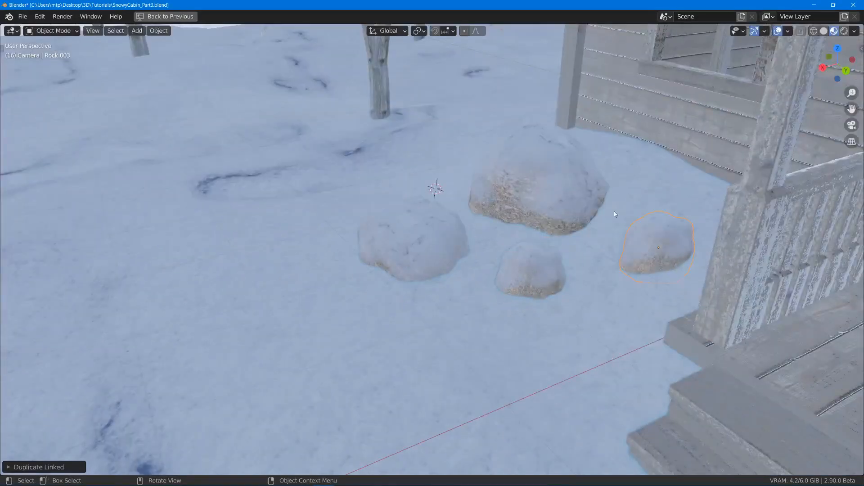
pyautogui.press('s')
pyautogui.click(718, 198)
pyautogui.press('r')
pyautogui.press('r')
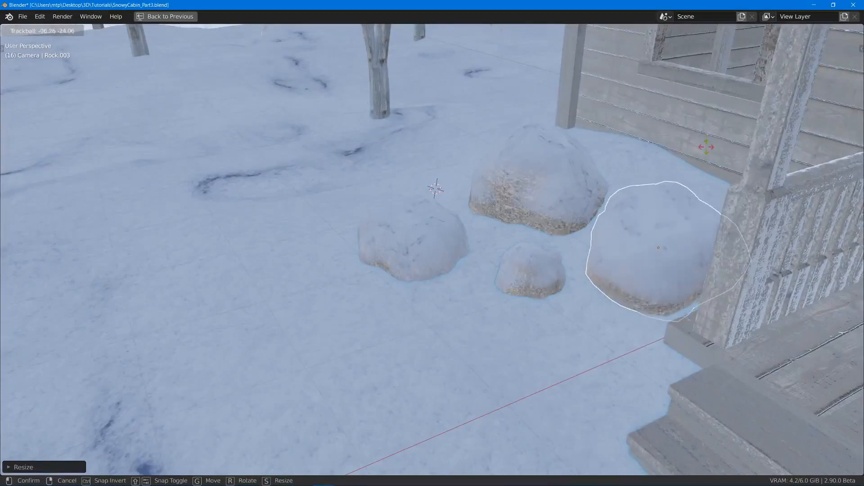
pyautogui.click(658, 158)
# Step: Place a linked duplicate of the small rock in front of it, scaled to about 0.7, freely rotated and adjusted to the snow surface
pyautogui.moveTo(658, 159); pyautogui.dragTo(679, 154, button='middle')
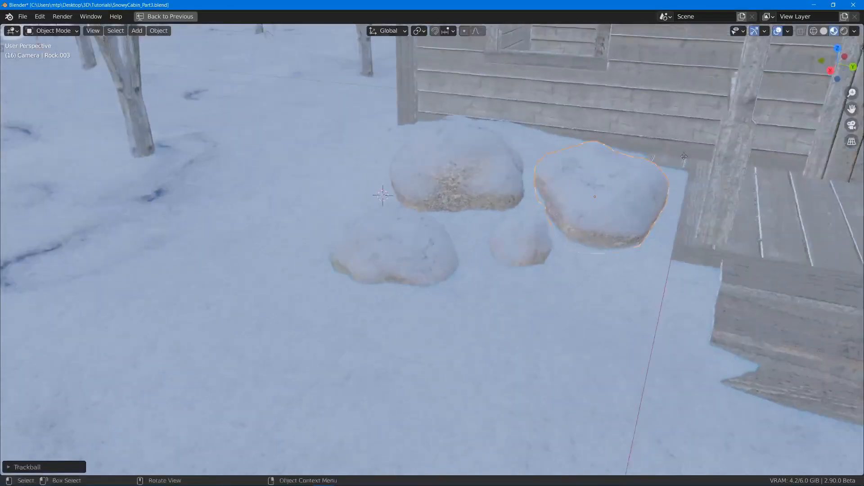
pyautogui.click(527, 229)
pyautogui.hotkey('alt', 'd')
pyautogui.click(514, 256)
pyautogui.press('s')
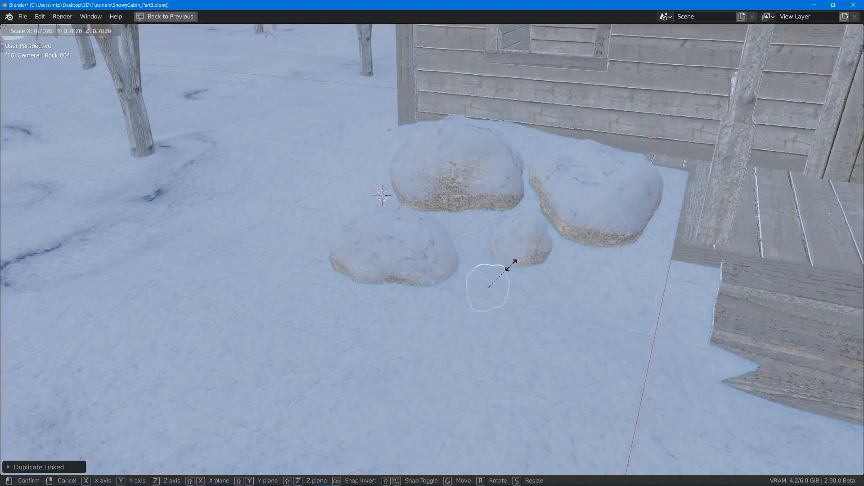
pyautogui.click(509, 265)
pyautogui.press('r')
pyautogui.press('r')
pyautogui.click(507, 267)
pyautogui.moveTo(506, 267); pyautogui.dragTo(557, 202, button='middle')
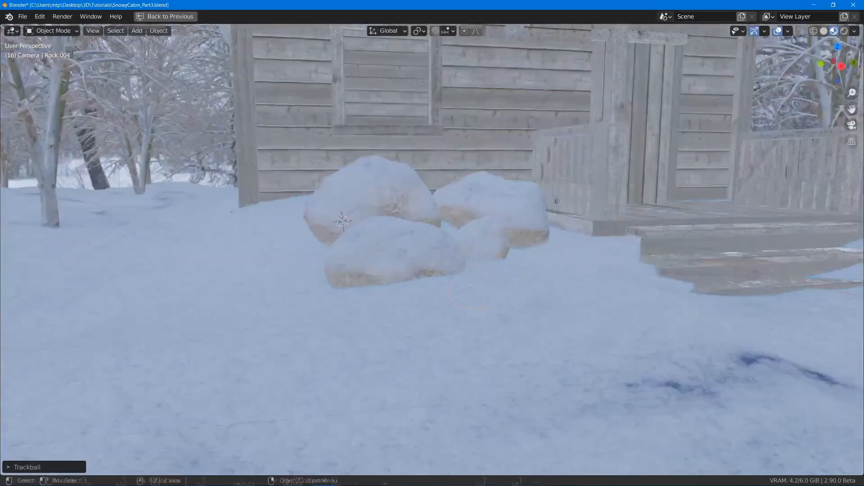
pyautogui.press('g')
pyautogui.click(598, 176)
# Step: Restore the full Shading layout and inspect the rock group beside the porch up close
pyautogui.moveTo(601, 174); pyautogui.dragTo(459, 157, button='middle')
pyautogui.hotkey('ctrl', 'space')
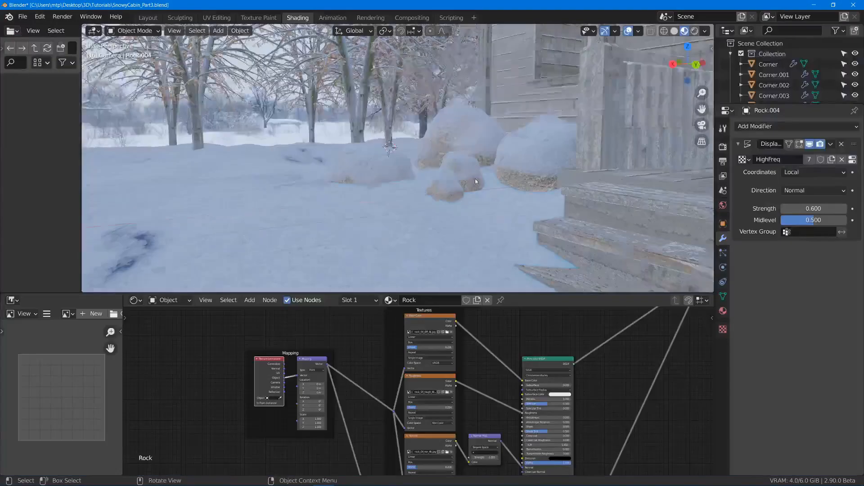
pyautogui.scroll(4, 582, 177)
pyautogui.keyDown('shift'); pyautogui.moveTo(581, 178); pyautogui.dragTo(589, 231, button='middle'); pyautogui.keyUp('shift')
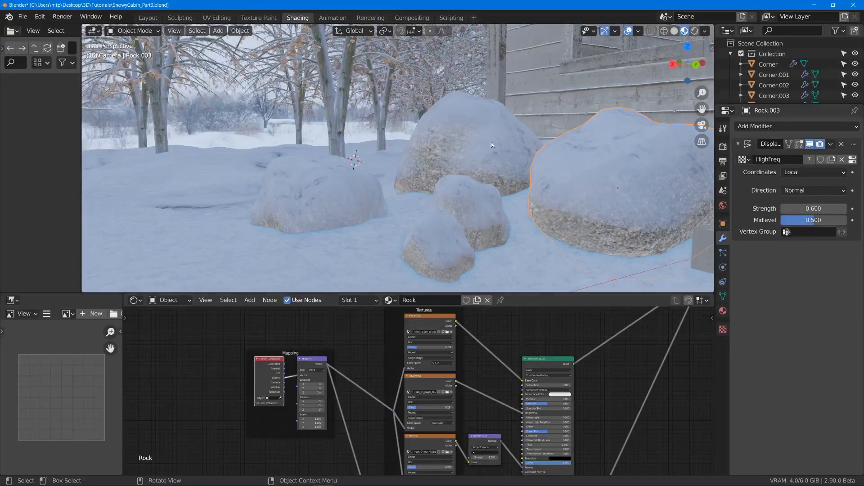
pyautogui.scroll(-2, 459, 386)
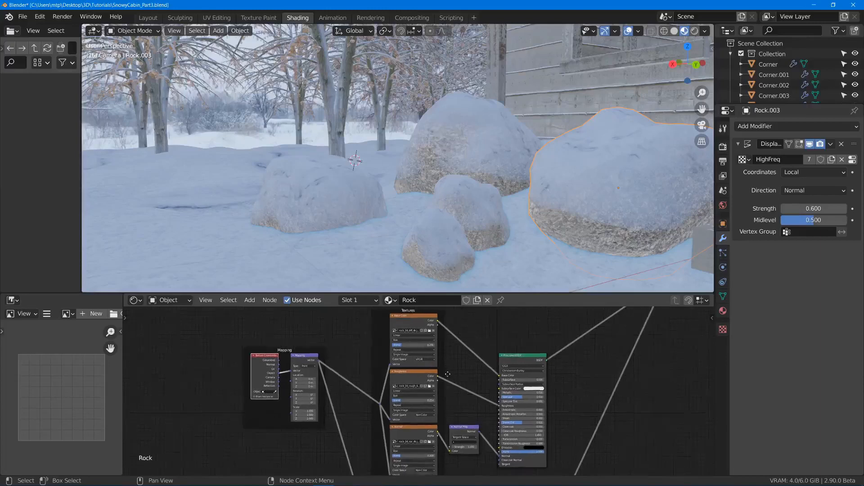
# Step: Maximize the node editor and add an Object Info node above the Rock material's Textures frame
pyautogui.hotkey('ctrl', 'space')
pyautogui.scroll(6, 500, 300)
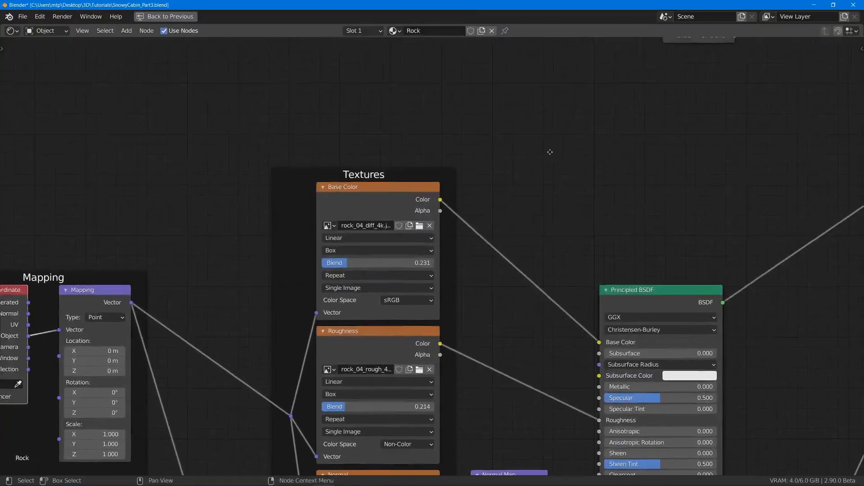
pyautogui.hotkey('shift', 'a')
pyautogui.click(530, 146)
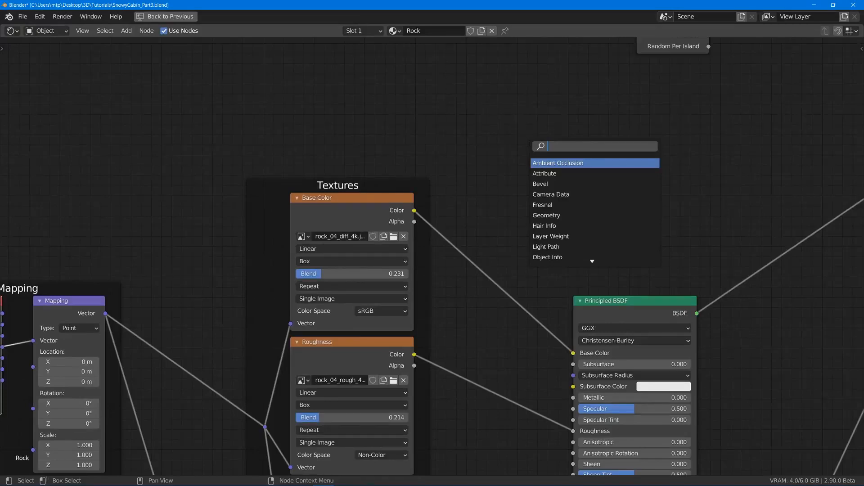
pyautogui.write('obj')
pyautogui.press('Return')
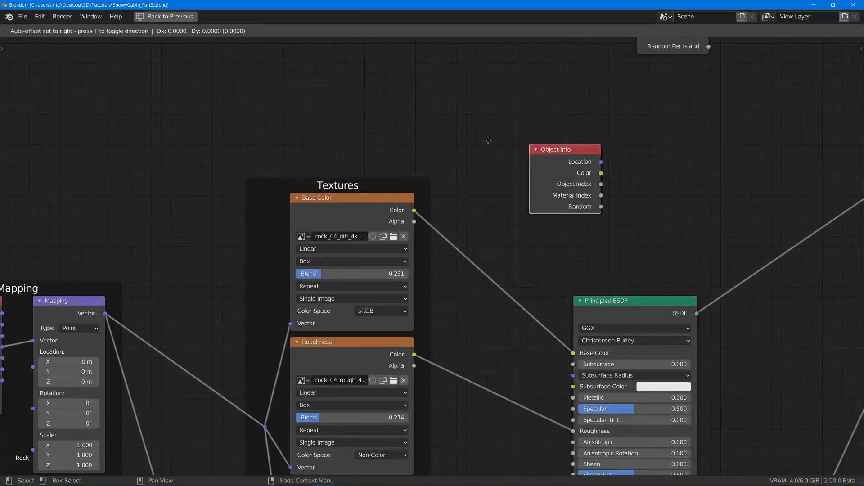
pyautogui.click(271, 88)
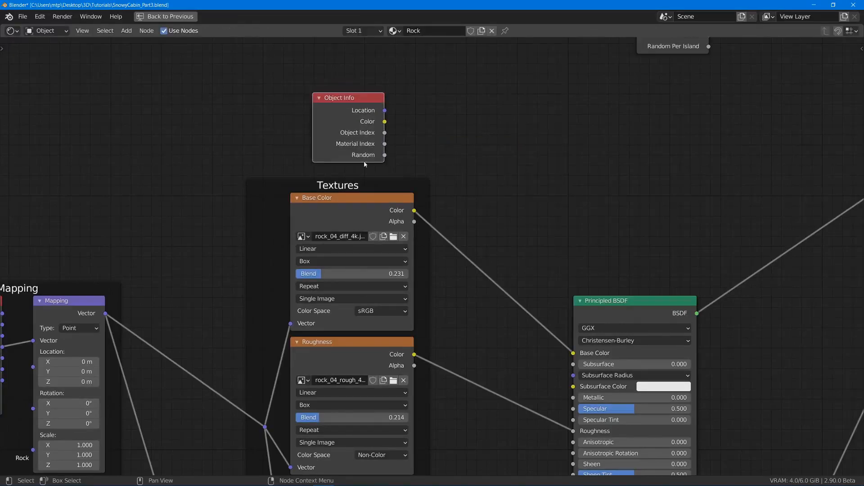
# Step: Add a MixRGB node with Object Info's Random output as its factor and the Base Color texture as Color1
pyautogui.hotkey('shift', 'a')
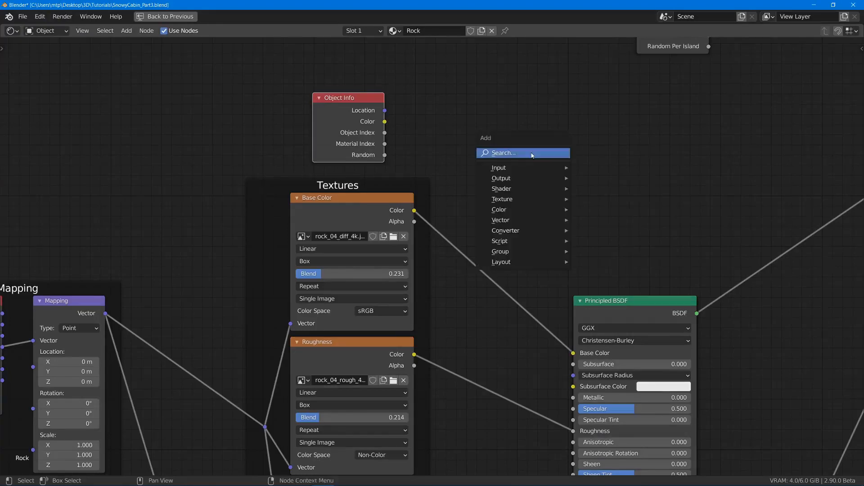
pyautogui.click(523, 155)
pyautogui.write('mix rg')
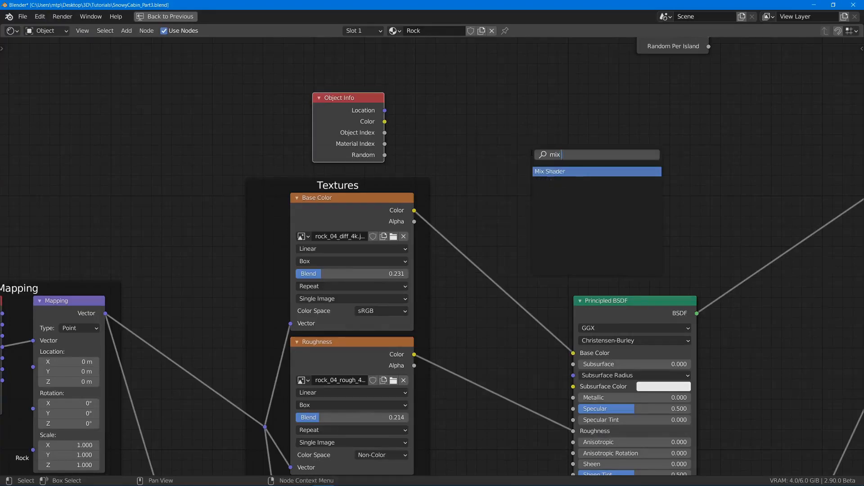
pyautogui.press('BackSpace')
pyautogui.press('BackSpace')
pyautogui.press('Down')
pyautogui.press('Return')
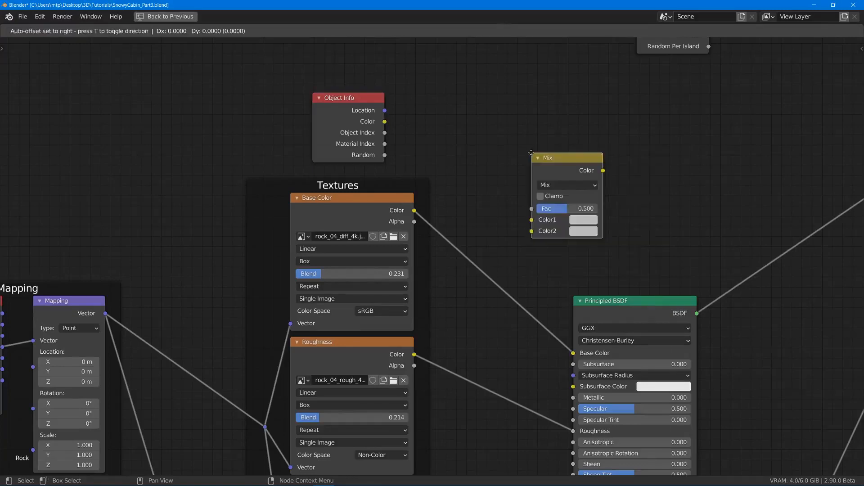
pyautogui.click(458, 127)
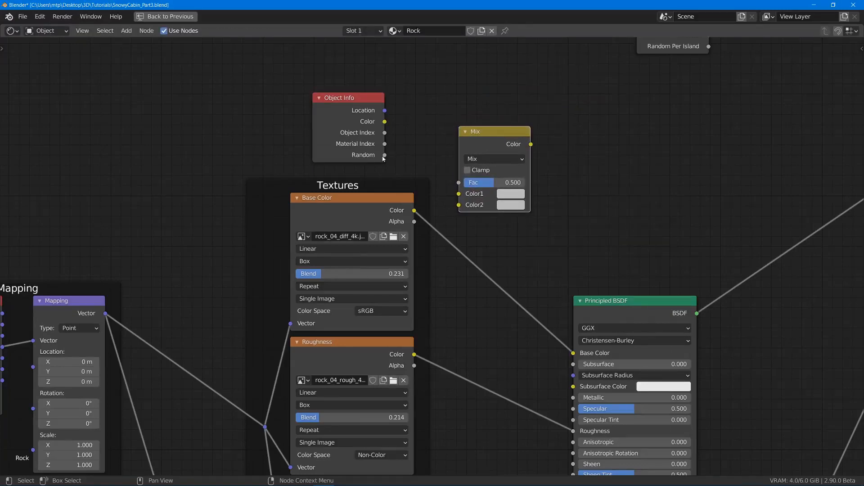
pyautogui.moveTo(384, 156); pyautogui.dragTo(414, 215)
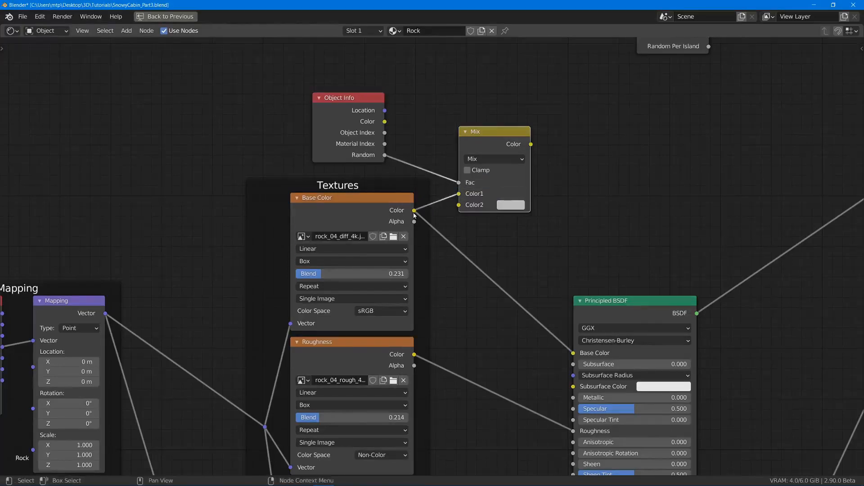
# Step: Add a Hue Saturation Value node and feed the Base Color texture into its Color input
pyautogui.hotkey('shift', 'a')
pyautogui.click(518, 255)
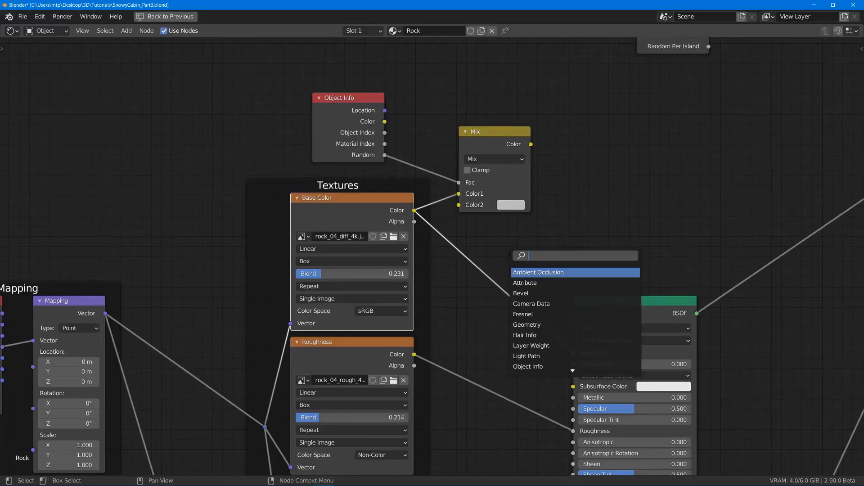
pyautogui.write('hue')
pyautogui.press('Return')
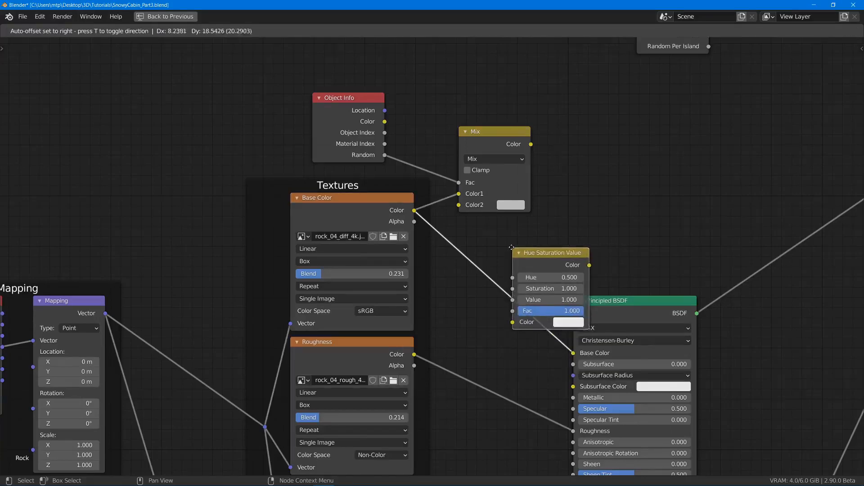
pyautogui.click(561, 181)
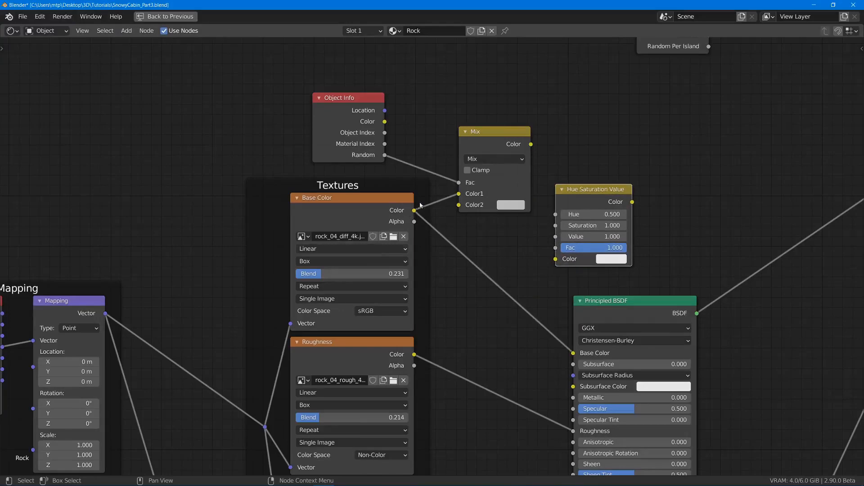
pyautogui.moveTo(414, 210); pyautogui.dragTo(558, 260)
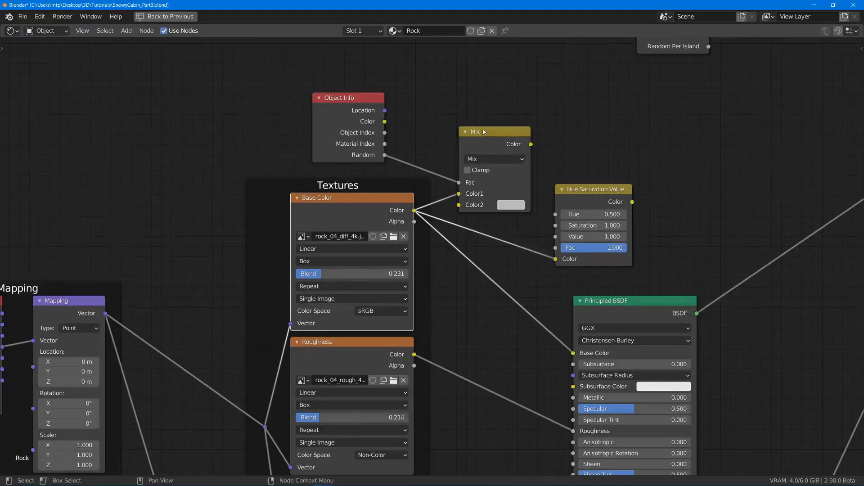
# Step: Connect the Hue Saturation Value output to the Mix node's Color2 and the Mix output to the Principled BSDF's Base Color
pyautogui.moveTo(486, 129); pyautogui.dragTo(532, 96)
pyautogui.moveTo(587, 198); pyautogui.dragTo(506, 172)
pyautogui.moveTo(576, 111); pyautogui.dragTo(579, 353)
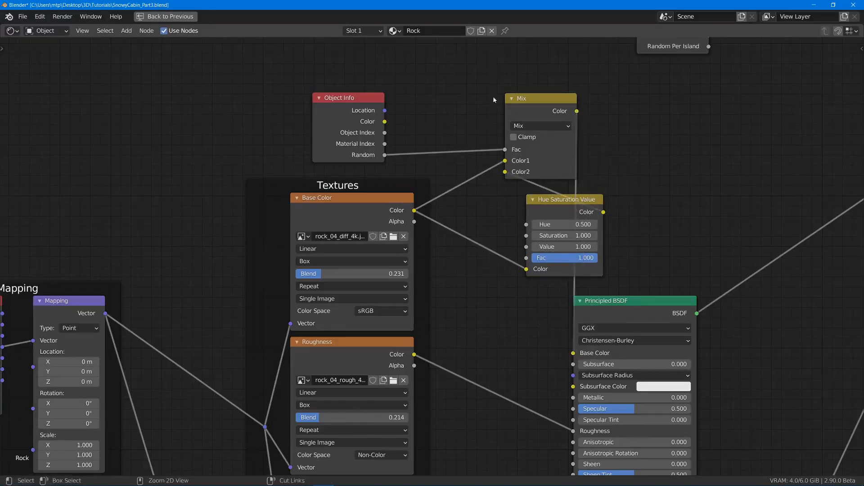
pyautogui.hotkey('ctrl', 'space')
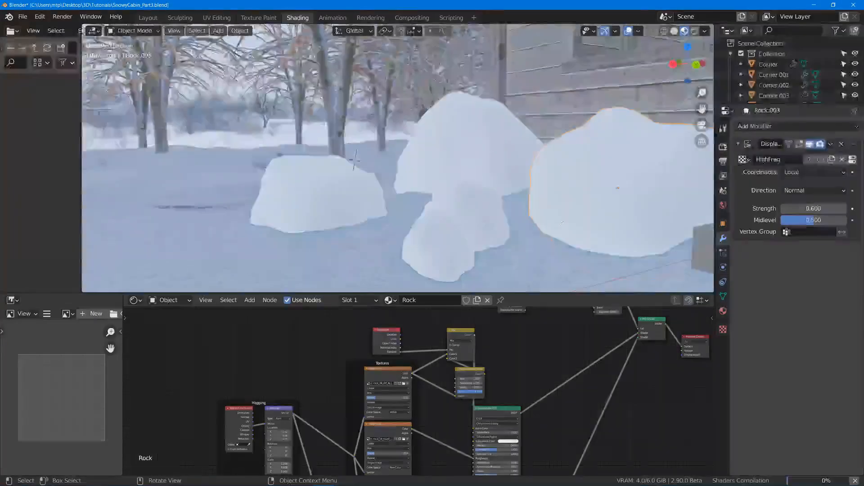
# Step: Set the Hue Saturation Value node's value to 0.5 and its saturation to 0.8
pyautogui.scroll(5, 470, 380)
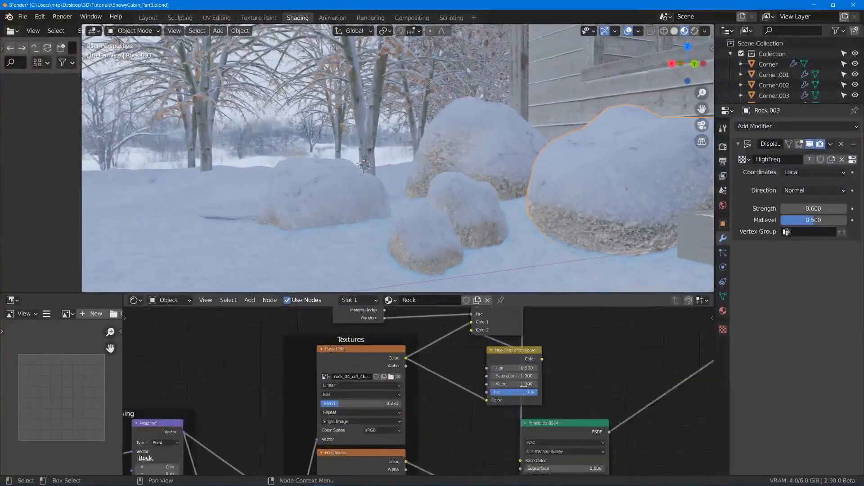
pyautogui.moveTo(569, 397); pyautogui.dragTo(496, 384, button='middle')
pyautogui.scroll(2, 496, 384)
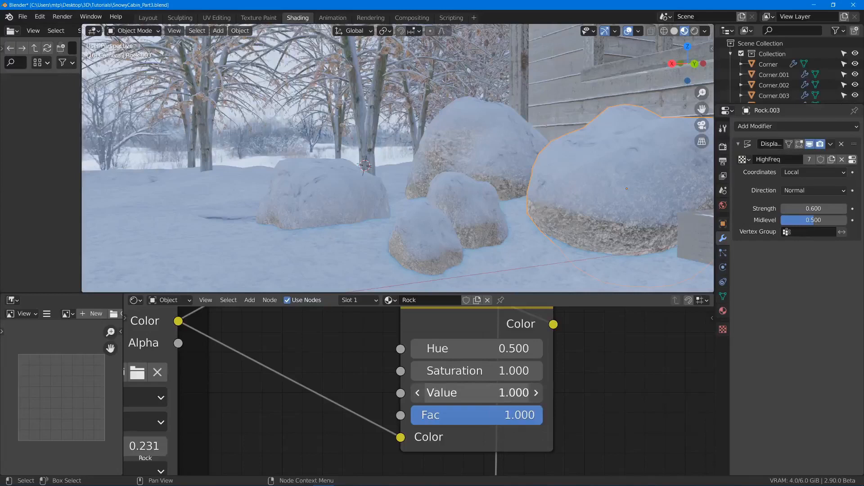
pyautogui.moveTo(496, 393); pyautogui.dragTo(477, 393)
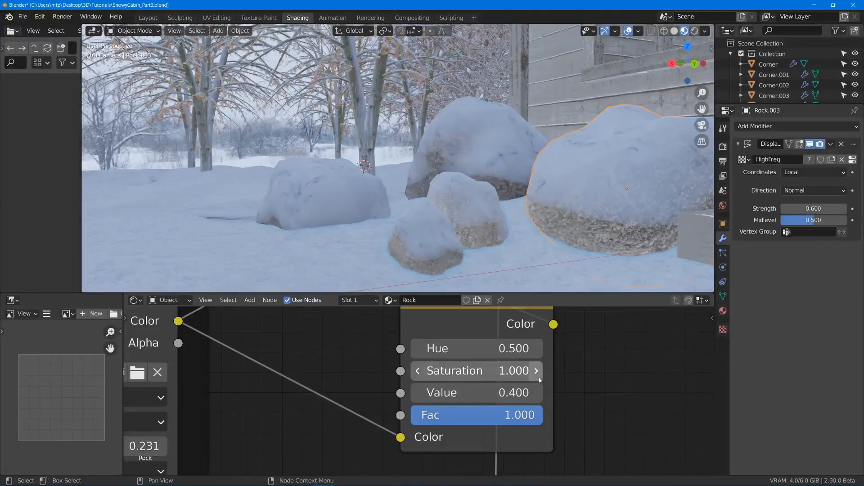
pyautogui.click(536, 393)
pyautogui.click(418, 371)
pyautogui.click(419, 371)
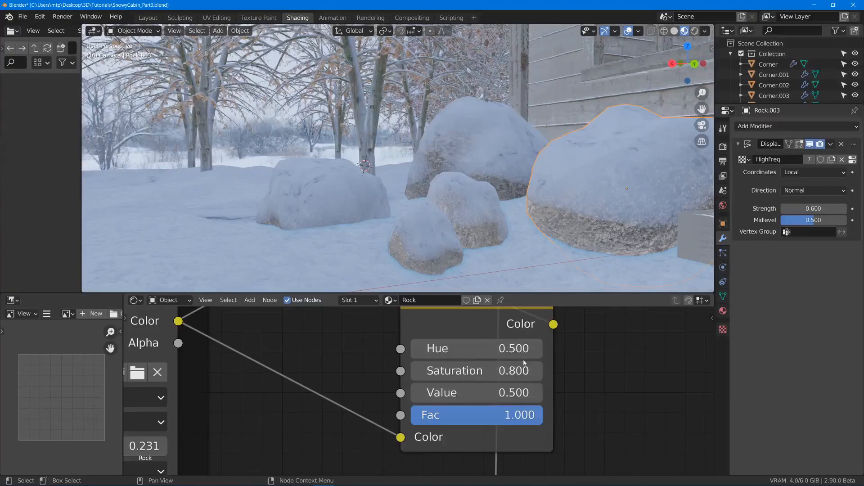
# Step: Try a hue of 0.47 on the Hue Saturation Value node
pyautogui.click(460, 347)
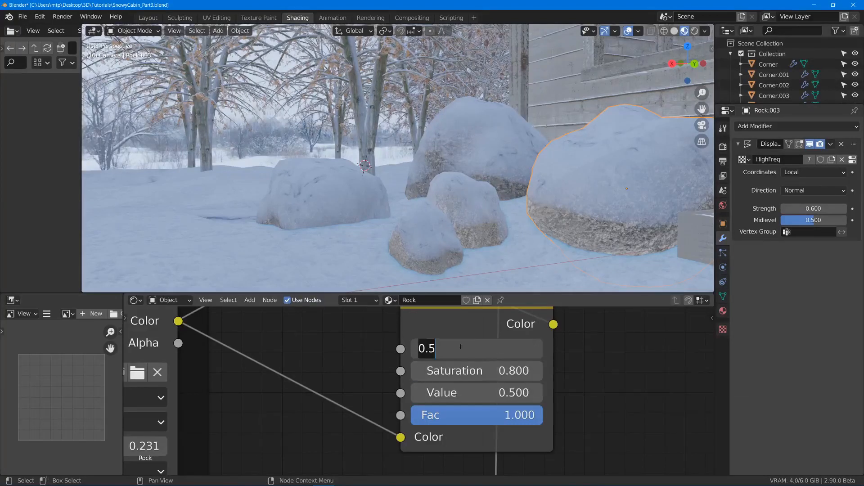
pyautogui.write('.47')
pyautogui.press('Return')
pyautogui.scroll(-2, 496, 115)
pyautogui.hotkey('alt', 'a')
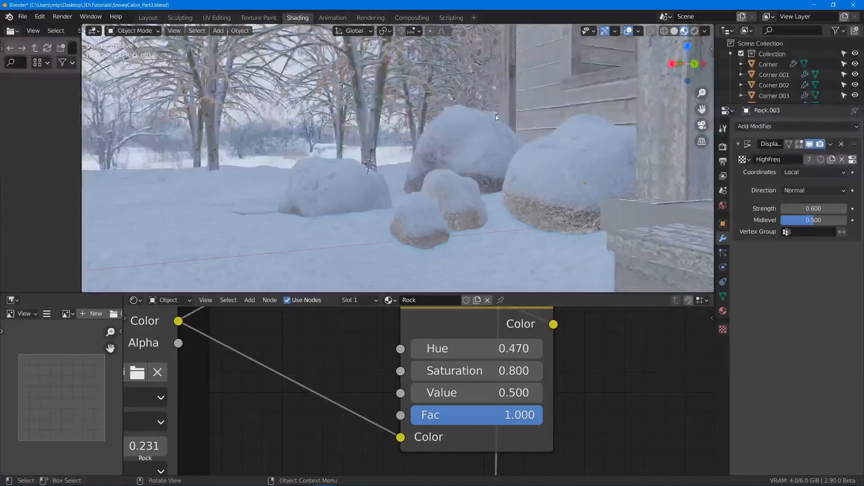
# Step: Set the Hue Saturation Value node's hue to 0.45 and leave all objects deselected
pyautogui.scroll(-4, 495, 115)
pyautogui.moveTo(495, 115); pyautogui.dragTo(503, 116, button='middle')
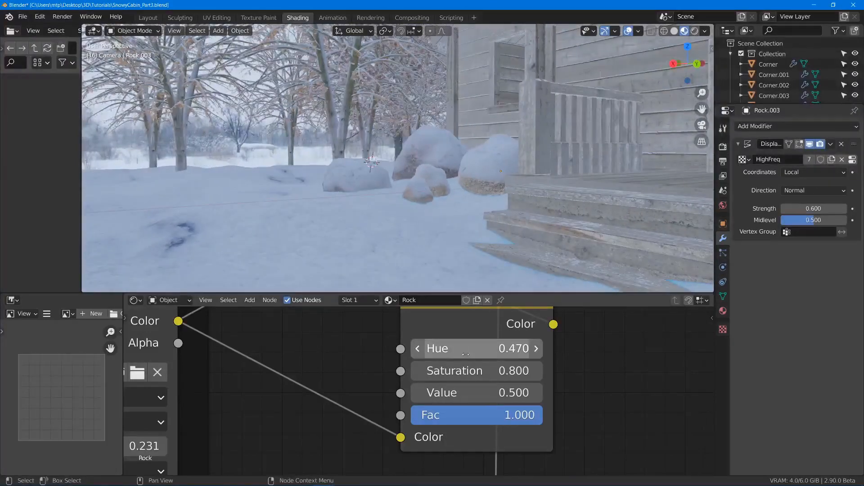
pyautogui.click(479, 347)
pyautogui.write('.45')
pyautogui.press('Return')
pyautogui.press('a')
pyautogui.hotkey('alt', 'a')
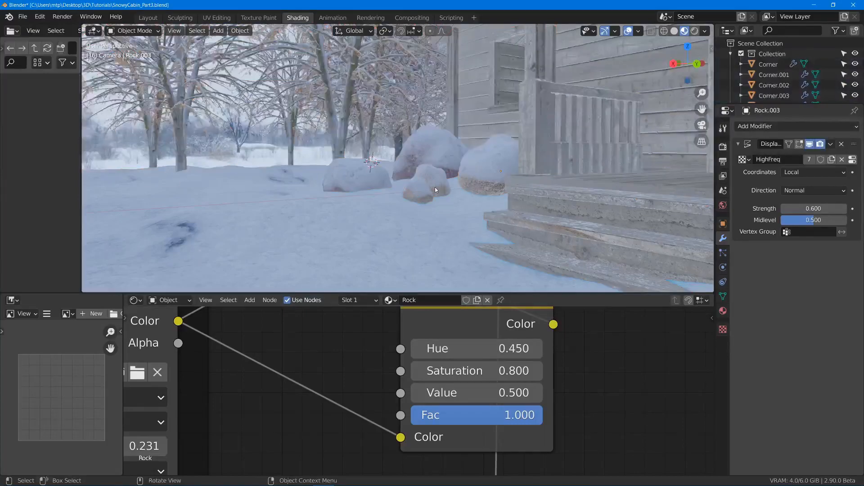
# Step: Make three linked duplicates of the small rock and place them above and around the rock group beside the porch
pyautogui.moveTo(436, 187)
pyautogui.mouseDown(button='middle')
pyautogui.moveTo(449, 196)
pyautogui.moveTo(436, 190)
pyautogui.mouseUp(button='middle')
pyautogui.scroll(3, 451, 186)
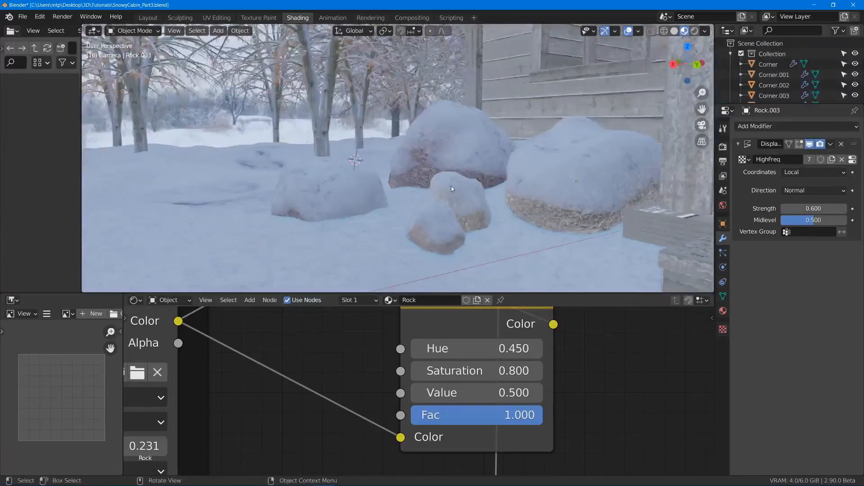
pyautogui.moveTo(598, 206); pyautogui.dragTo(465, 222, button='middle')
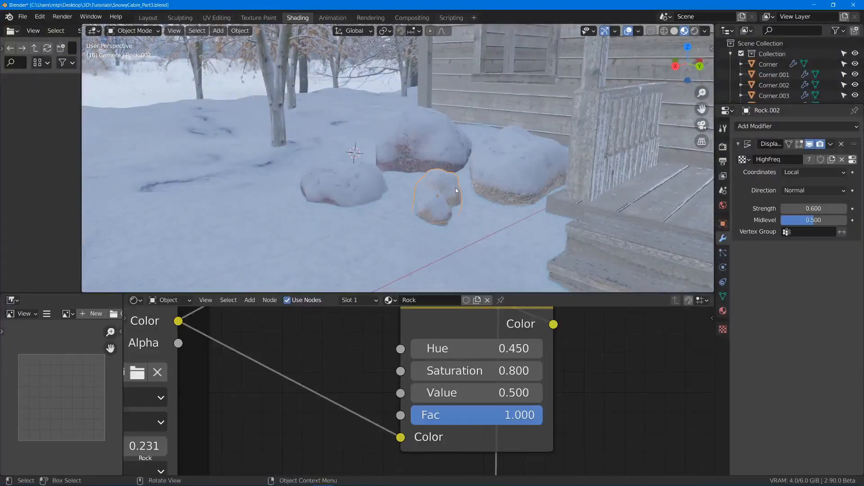
pyautogui.hotkey('alt', 'd')
pyautogui.click(428, 174)
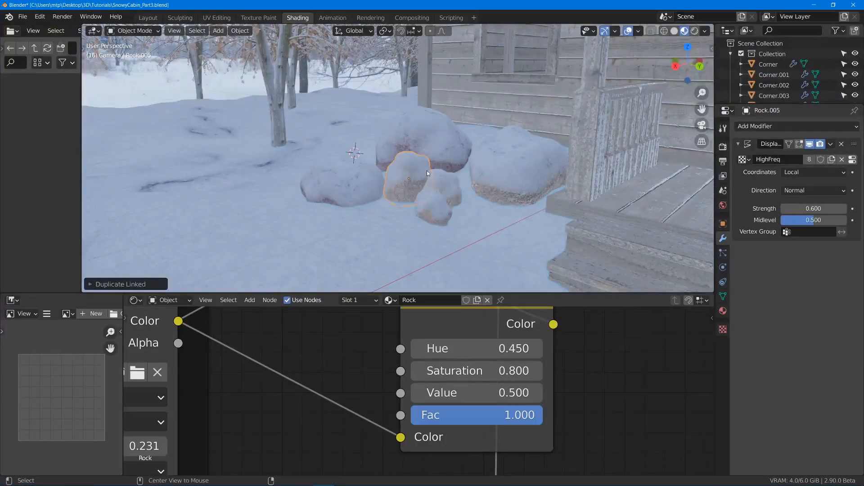
pyautogui.hotkey('alt', 'd')
pyautogui.click(488, 124)
pyautogui.hotkey('alt', 'd')
pyautogui.click(441, 117)
# Step: Delete two of the new rock copies, keeping only the reddish one above the rear boulder
pyautogui.click(422, 151)
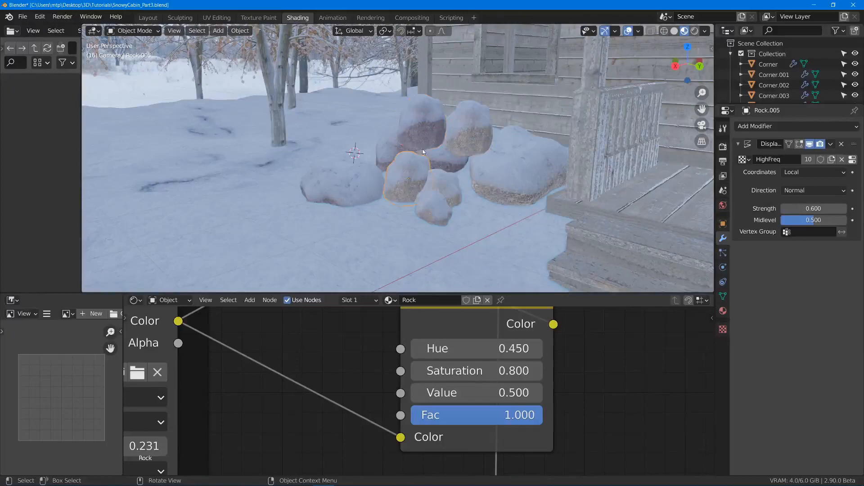
pyautogui.press('Delete')
pyautogui.click(463, 140)
pyautogui.press('Delete')
# Step: Move the reddish rock copy down to the ground between the small rocks and the large boulder nearest the porch
pyautogui.click(424, 129)
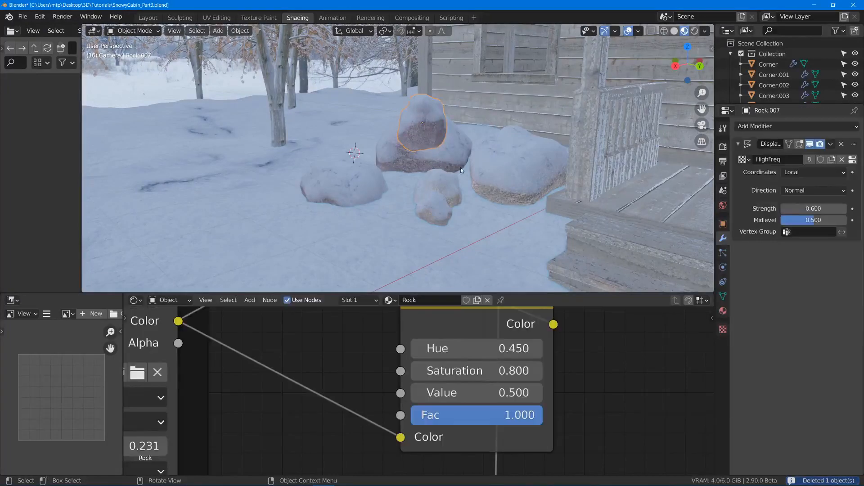
pyautogui.press('g')
pyautogui.click(511, 212)
pyautogui.scroll(4, 511, 212)
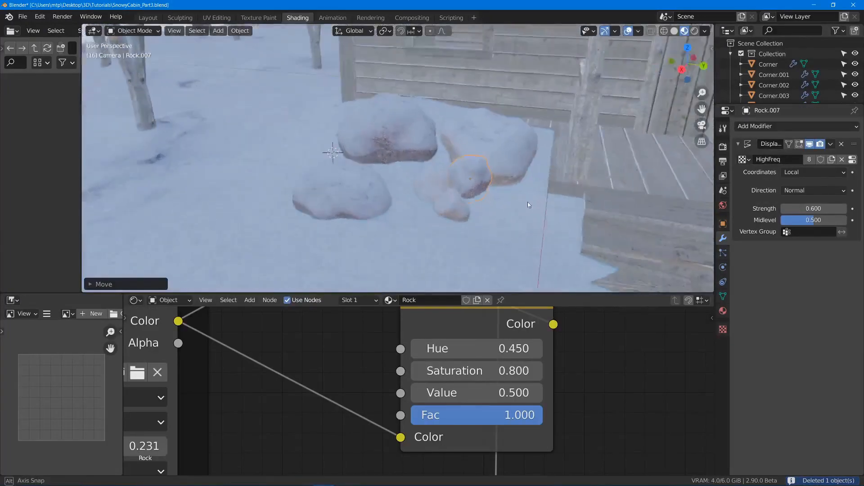
pyautogui.press('g')
pyautogui.click(558, 197)
pyautogui.moveTo(558, 197); pyautogui.dragTo(518, 207, button='middle')
pyautogui.press('g')
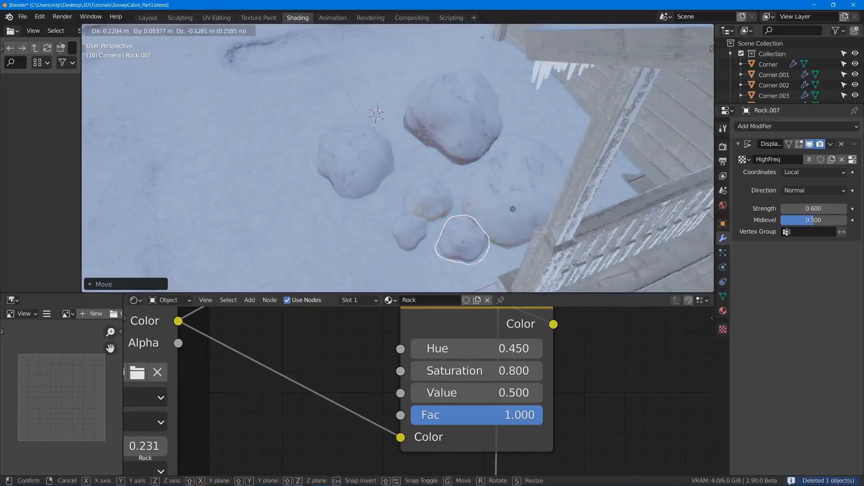
pyautogui.click(507, 211)
# Step: Rotate the reddish rock copy freely, adjust its position in front of the boulder nearest the porch, and save the file
pyautogui.press('r')
pyautogui.press('r')
pyautogui.click(491, 225)
pyautogui.moveTo(486, 243); pyautogui.dragTo(450, 218, button='middle')
pyautogui.press('g')
pyautogui.click(485, 186)
pyautogui.scroll(-4, 499, 196)
pyautogui.hotkey('ctrl', 's')
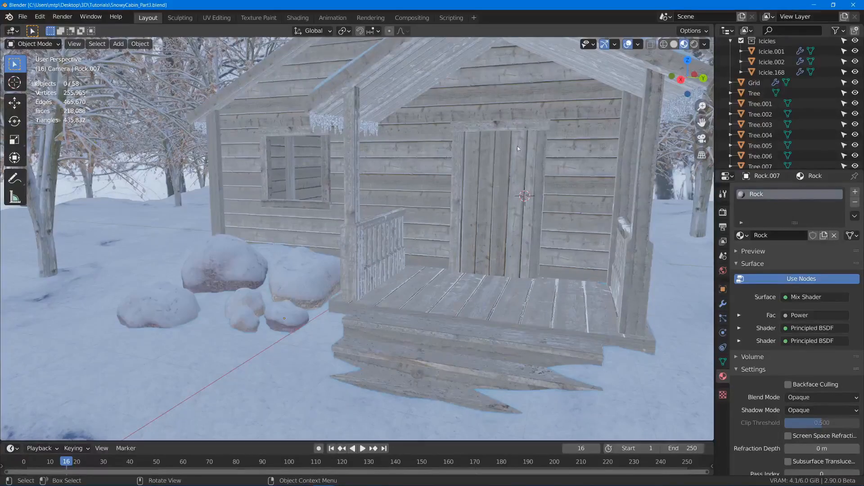
# Step: Move the cabin door about 0.047 m along the global X axis
pyautogui.scroll(4, 454, 207)
pyautogui.moveTo(456, 191); pyautogui.dragTo(424, 213, button='middle')
pyautogui.scroll(3, 424, 213)
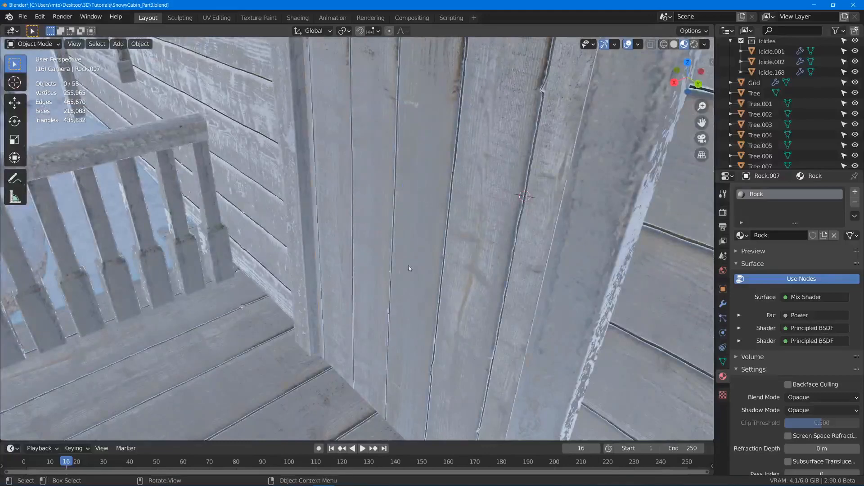
pyautogui.click(417, 223)
pyautogui.moveTo(378, 233); pyautogui.dragTo(329, 292)
pyautogui.moveTo(329, 291); pyautogui.dragTo(324, 366, button='middle')
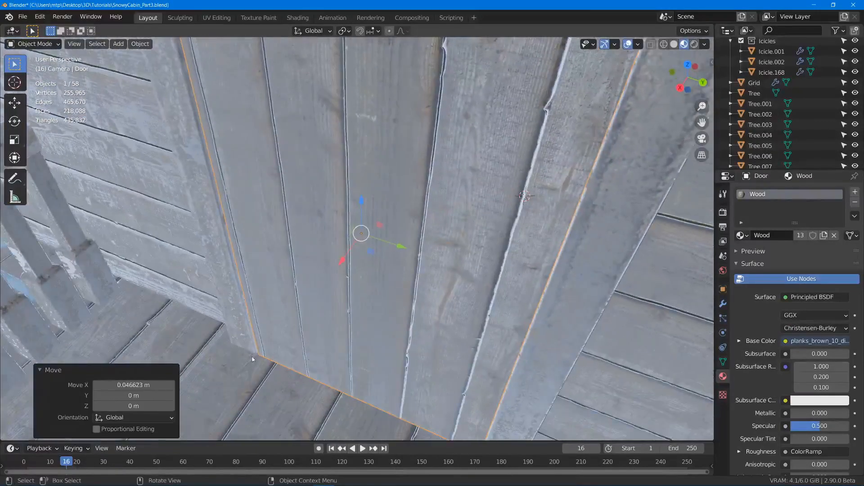
# Step: Start adding a new object at the front of the cabin door
pyautogui.moveTo(252, 355); pyautogui.dragTo(400, 193, button='middle')
pyautogui.hotkey('shift', 'a')
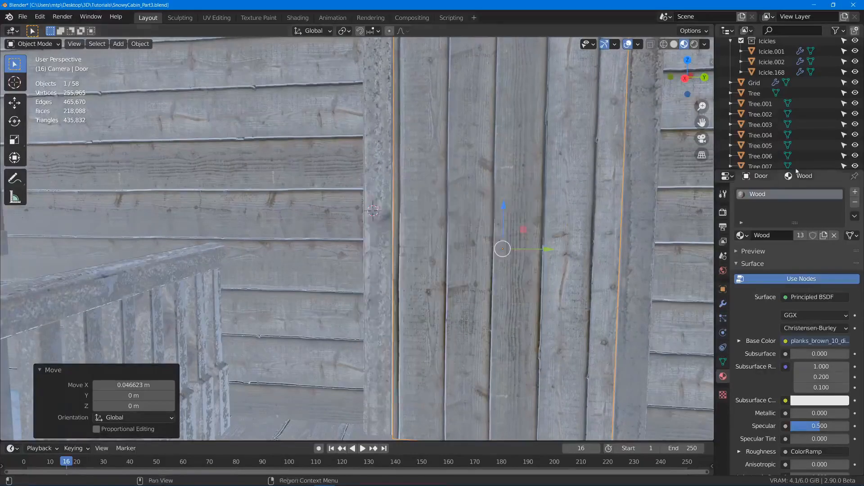
pyautogui.scroll(-3, 373, 210)
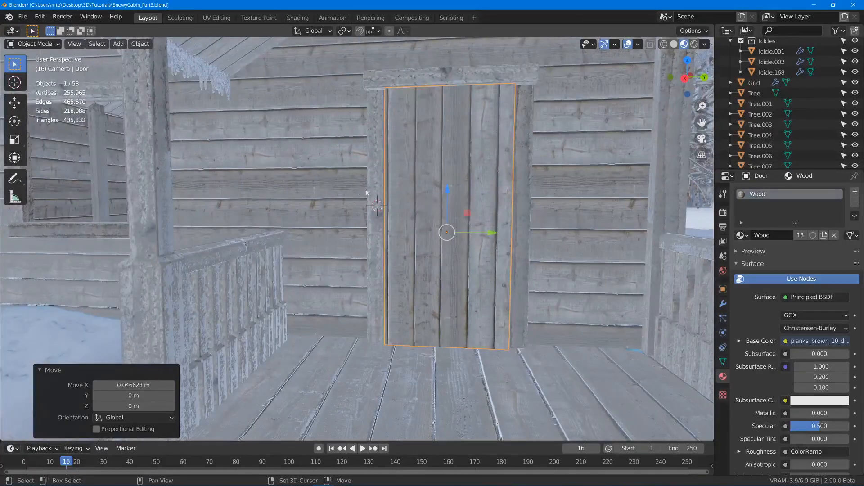
# Step: Add a cube mesh at the 3D cursor beside the door and scale its geometry down to about 0.098
pyautogui.hotkey('shift', 'a')
pyautogui.moveTo(410, 190)
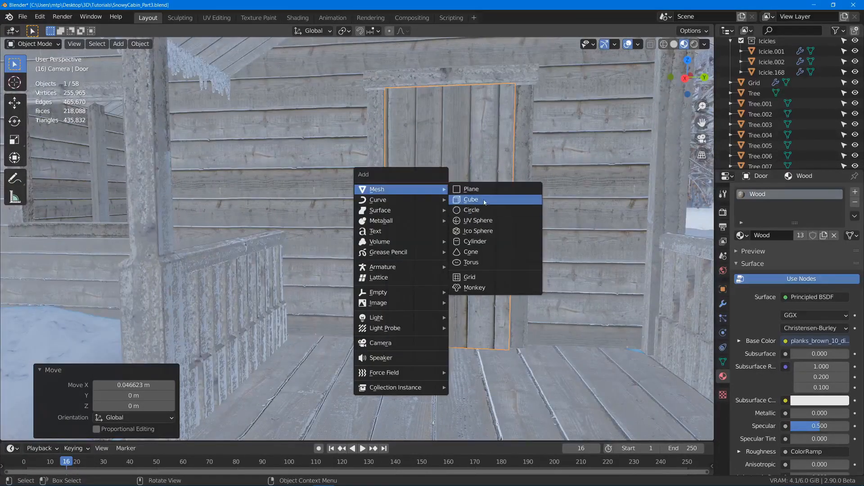
pyautogui.click(470, 199)
pyautogui.moveTo(310, 199); pyautogui.dragTo(357, 228, button='middle')
pyautogui.press('Tab')
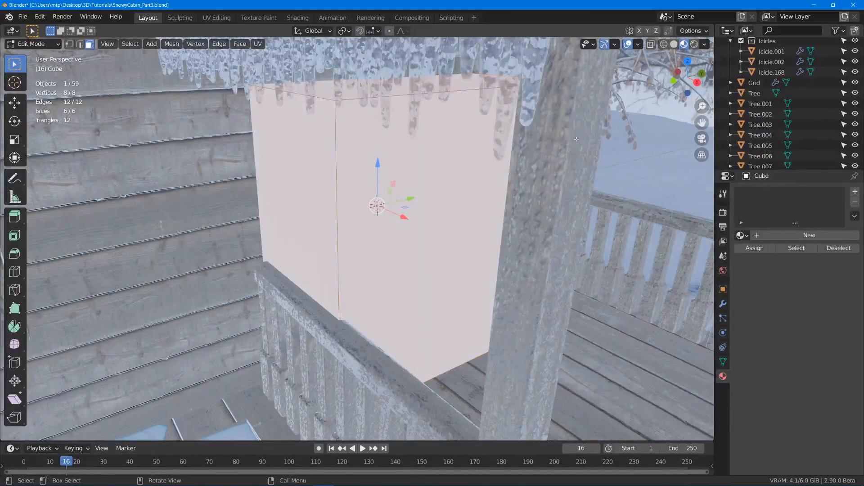
pyautogui.press('s')
pyautogui.click(402, 197)
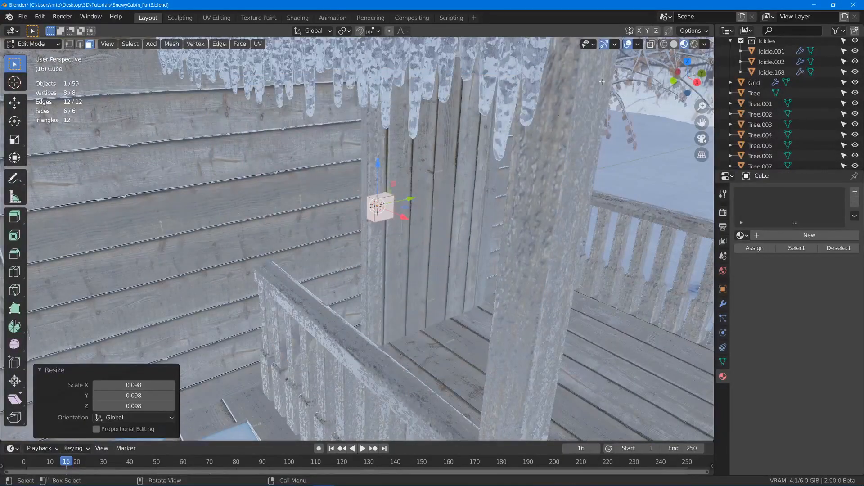
# Step: Create a new material for the small cube and name it Metal
pyautogui.click(694, 31)
pyautogui.click(678, 35)
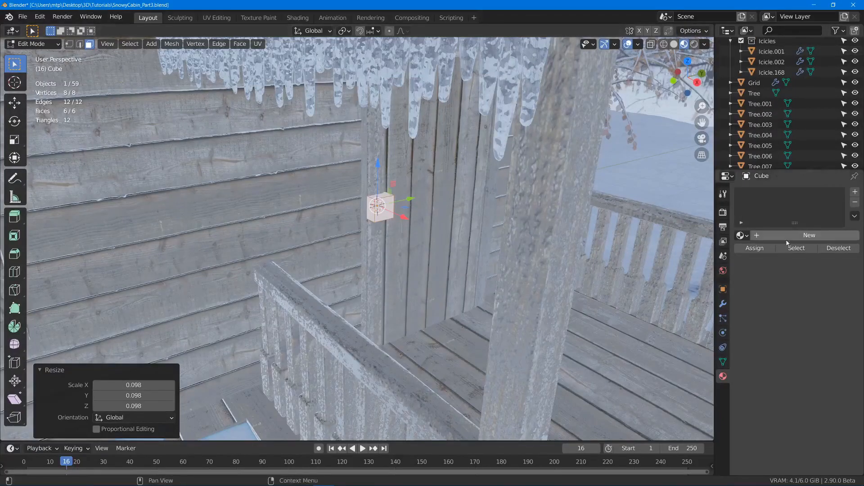
pyautogui.click(810, 235)
pyautogui.doubleClick(777, 193)
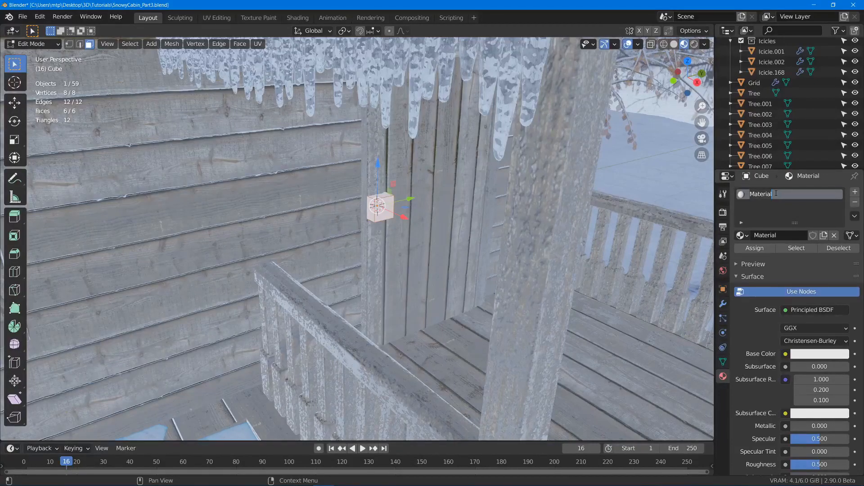
pyautogui.write('Met')
pyautogui.press('Return')
# Step: Darken the Metal material's base color to a medium grey and set its Metallic value to 1
pyautogui.click(806, 353)
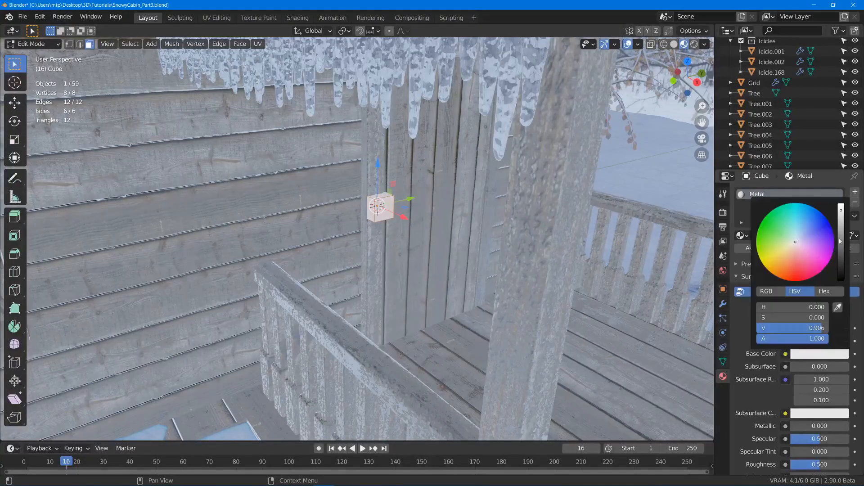
pyautogui.moveTo(840, 241); pyautogui.dragTo(841, 239)
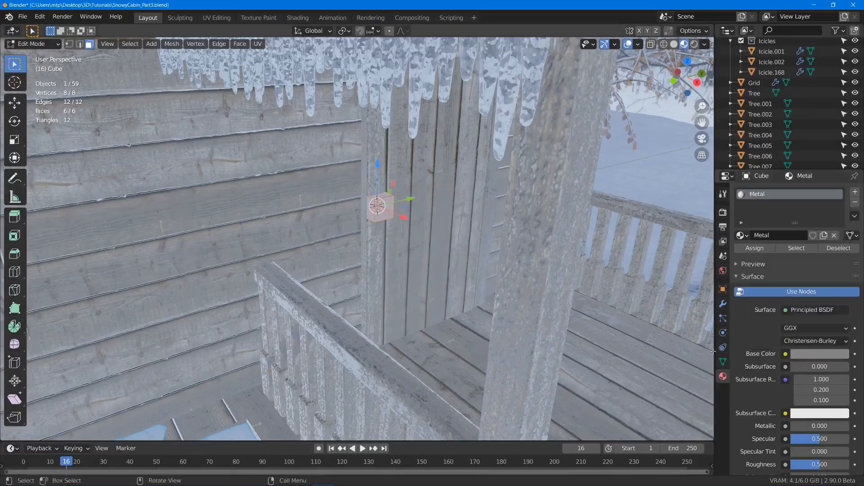
pyautogui.scroll(-3, 817, 368)
pyautogui.click(818, 372)
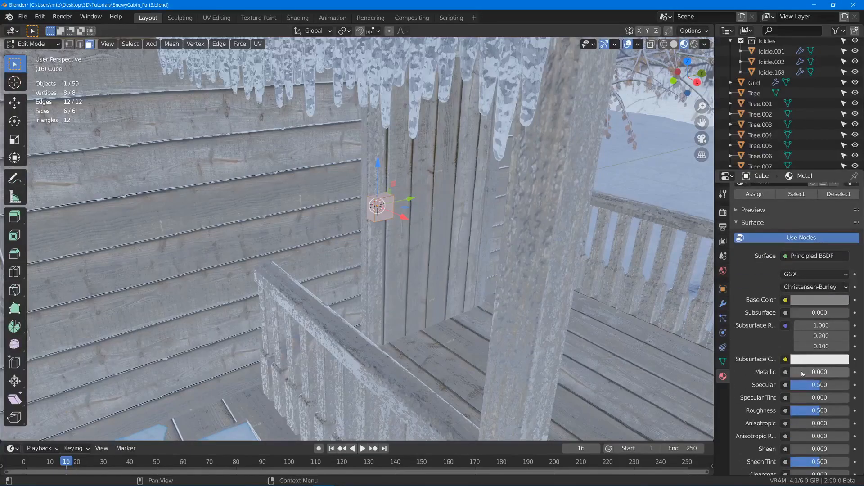
pyautogui.write('1')
pyautogui.press('Return')
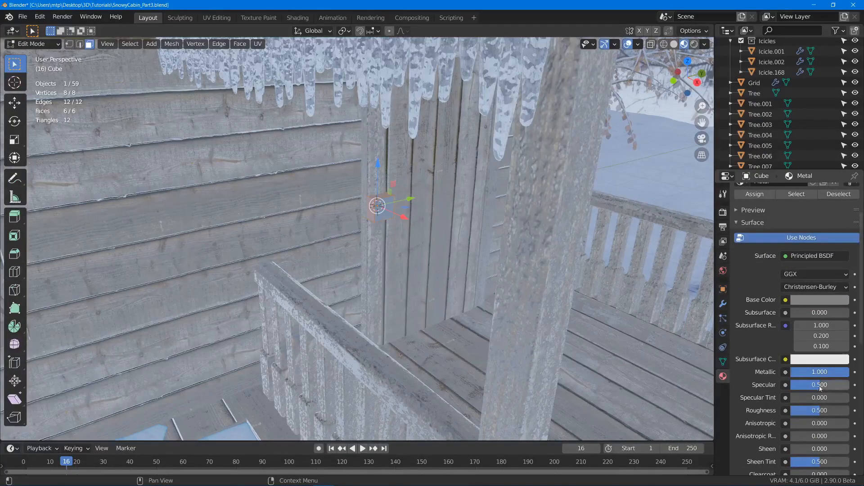
# Step: Lower the Metal material's roughness to about 0.369
pyautogui.scroll(-2, 819, 372)
pyautogui.moveTo(820, 370)
pyautogui.mouseDown()
pyautogui.moveTo(841, 370)
pyautogui.moveTo(812, 370)
pyautogui.mouseUp()
pyautogui.moveTo(495, 290); pyautogui.dragTo(448, 286, button='middle')
pyautogui.scroll(8, 443, 281)
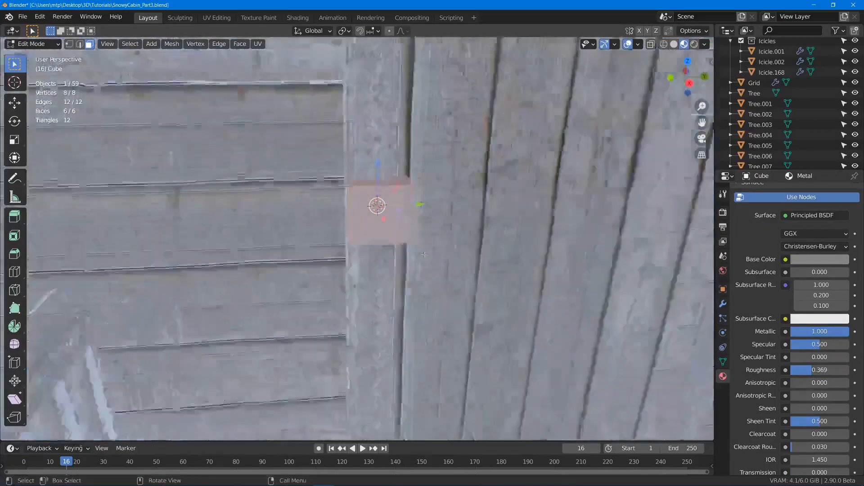
pyautogui.moveTo(420, 257); pyautogui.dragTo(406, 249, button='middle')
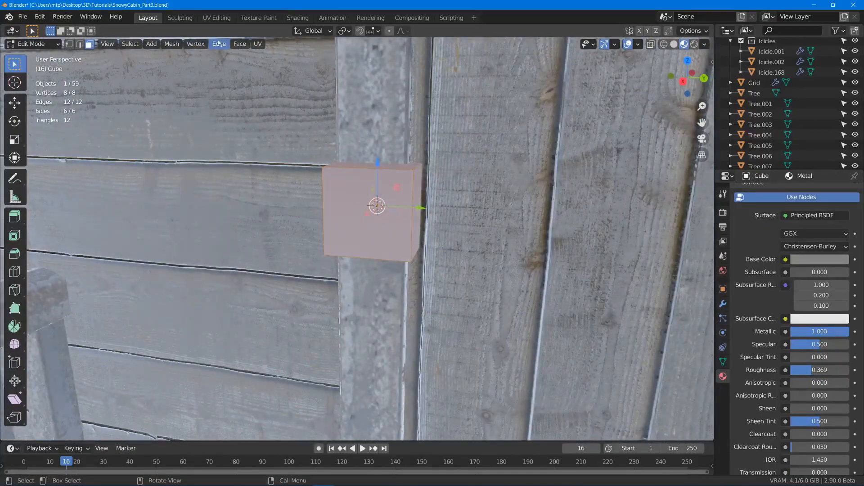
# Step: Switch to the Shading workspace and maximize the node editor with the Metal material's full node setup in view
pyautogui.click(258, 17)
pyautogui.click(297, 17)
pyautogui.scroll(-2, 353, 257)
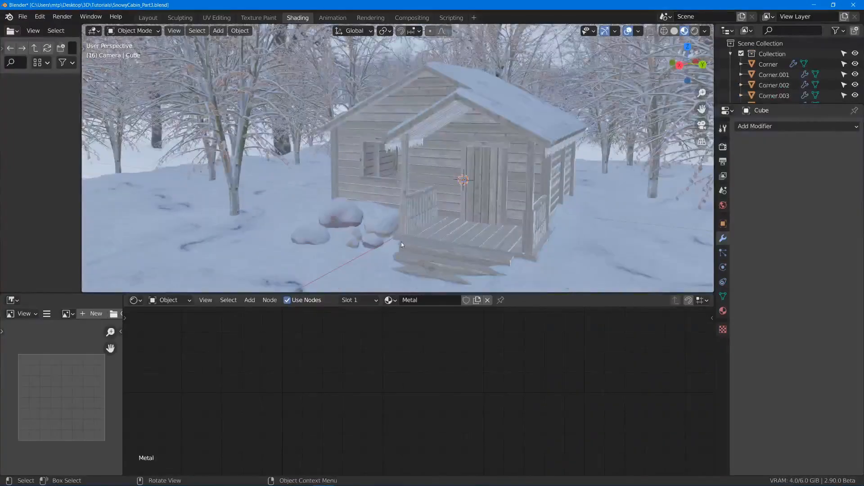
pyautogui.scroll(10, 479, 169)
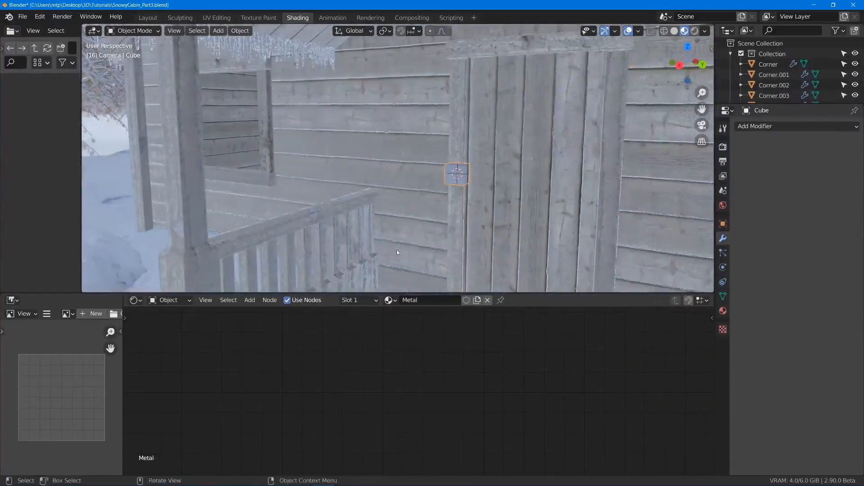
pyautogui.hotkey('ctrl', 'space')
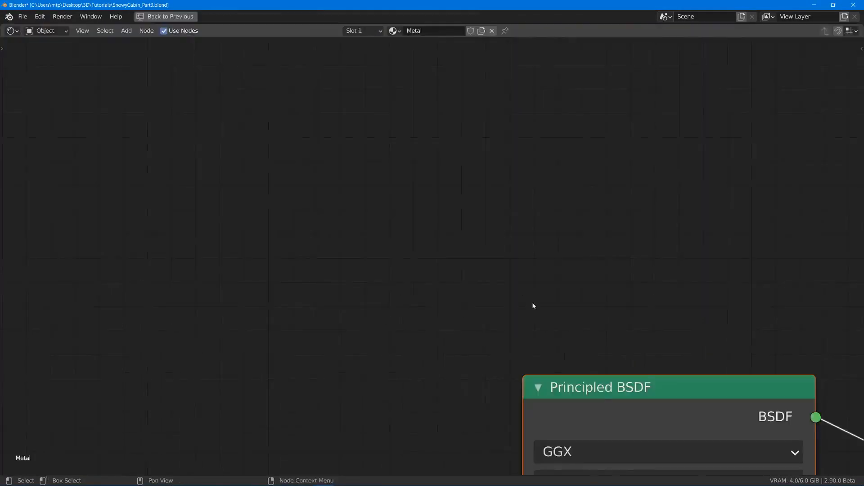
pyautogui.moveTo(579, 342); pyautogui.dragTo(336, 113, button='middle')
pyautogui.scroll(-8, 336, 113)
pyautogui.scroll(-2, 366, 173)
pyautogui.moveTo(366, 174); pyautogui.dragTo(504, 98, button='middle')
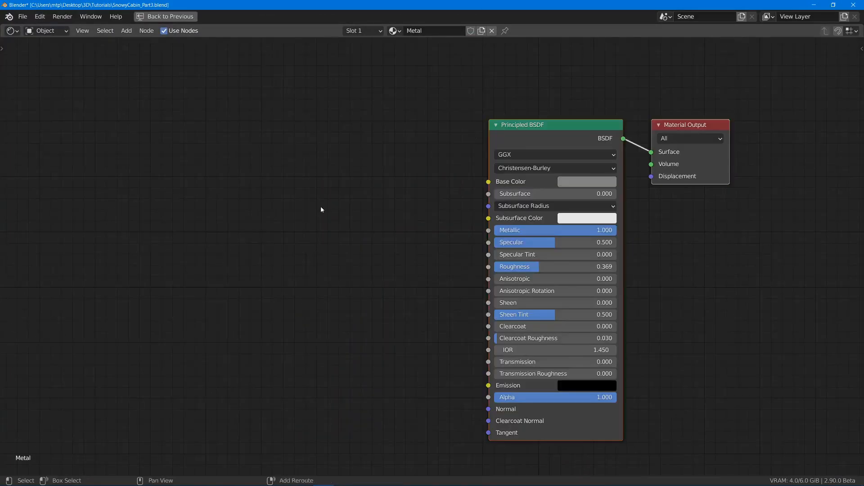
# Step: Add an Image Texture node beside the Principled BSDF and load grunge_rough_material-color.png into it
pyautogui.hotkey('shift', 'a')
pyautogui.click(257, 180)
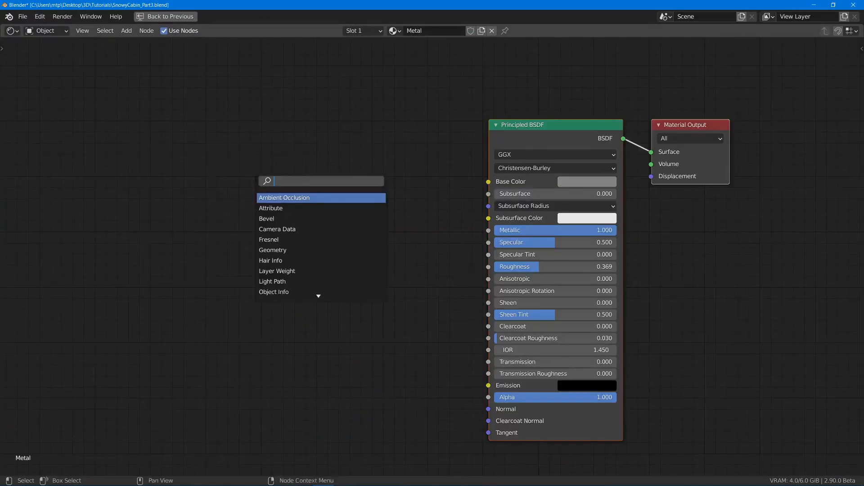
pyautogui.write('image')
pyautogui.press('Return')
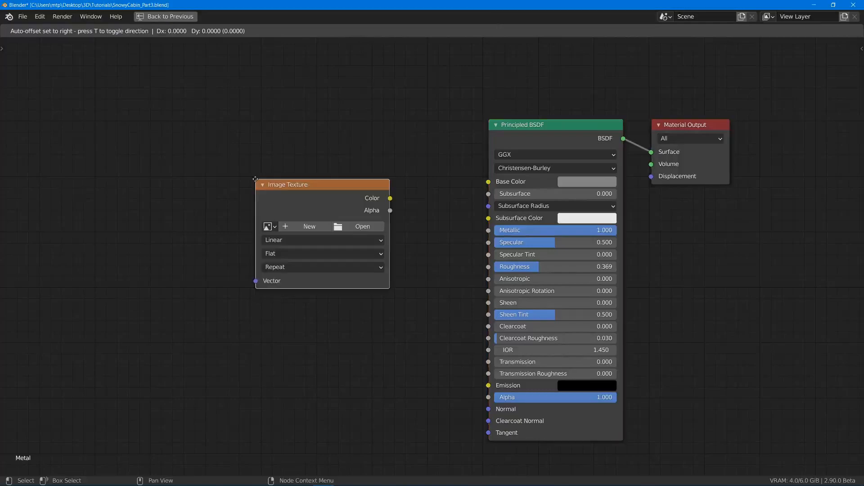
pyautogui.click(299, 165)
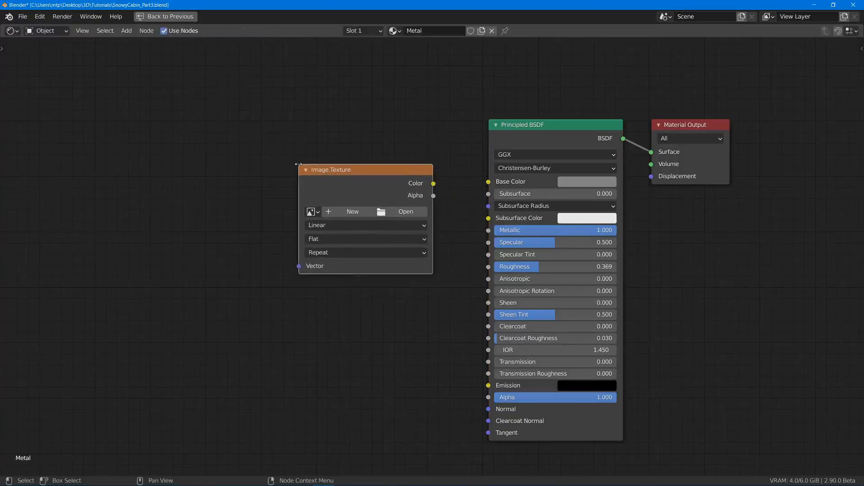
pyautogui.click(407, 211)
pyautogui.scroll(-3, 216, 391)
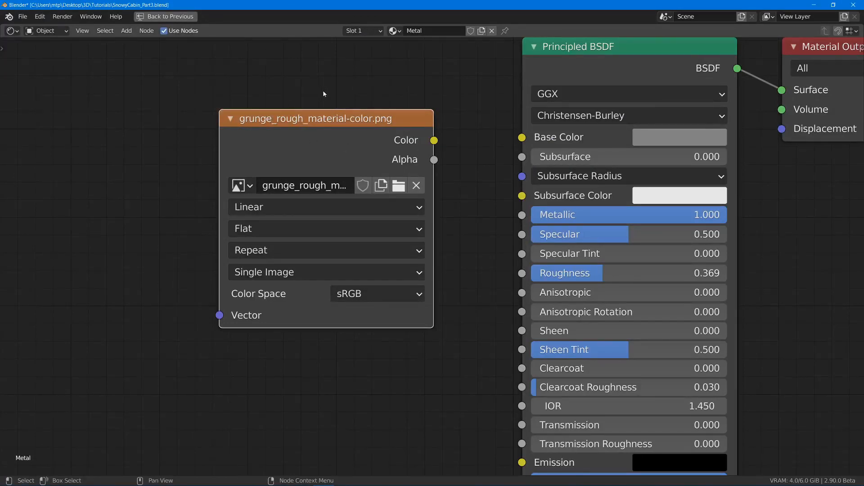
# Step: Restore the full workspace layout and display grunge_rough_material-color.png in the image editor
pyautogui.hotkey('ctrl', 'space')
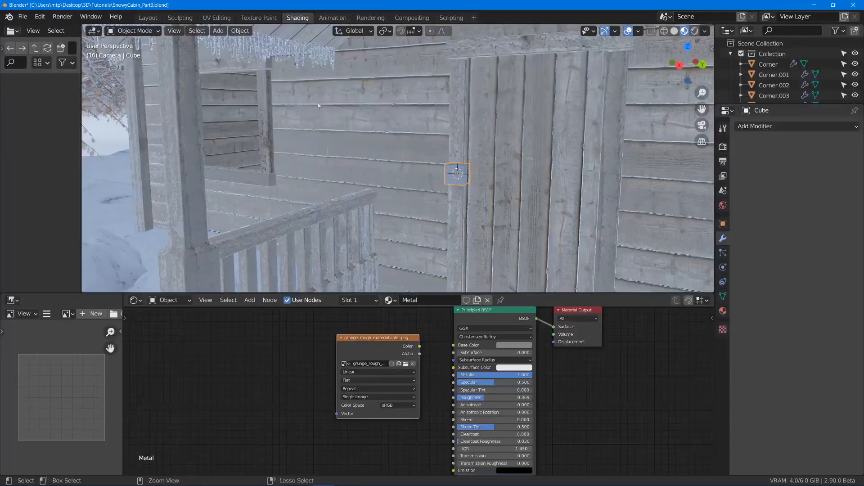
pyautogui.click(66, 314)
pyautogui.click(64, 315)
pyautogui.moveTo(64, 314); pyautogui.dragTo(42, 313, button='middle')
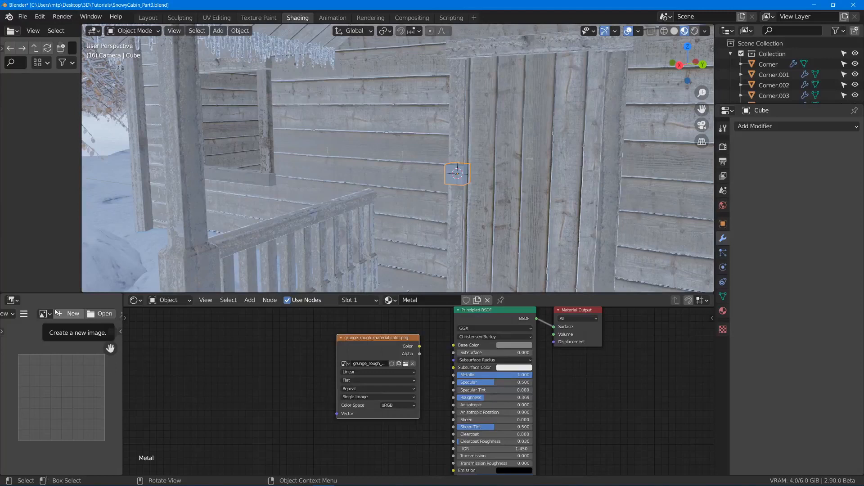
pyautogui.click(47, 314)
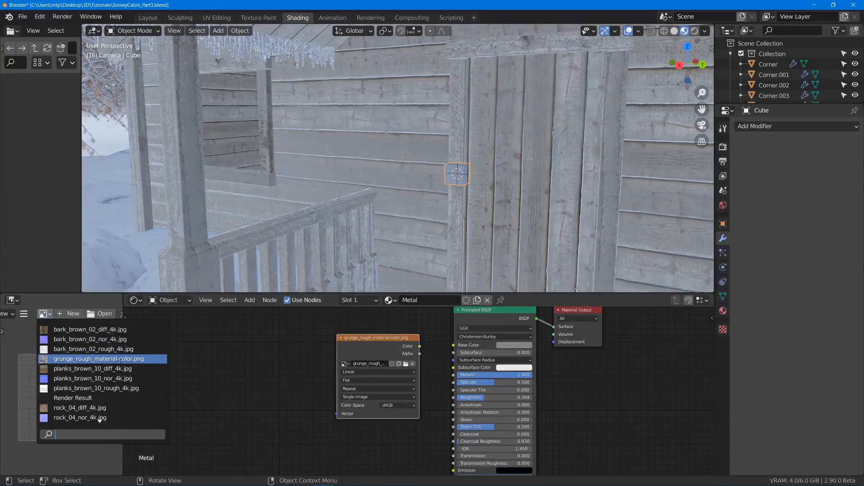
pyautogui.click(121, 359)
pyautogui.scroll(-3, 92, 378)
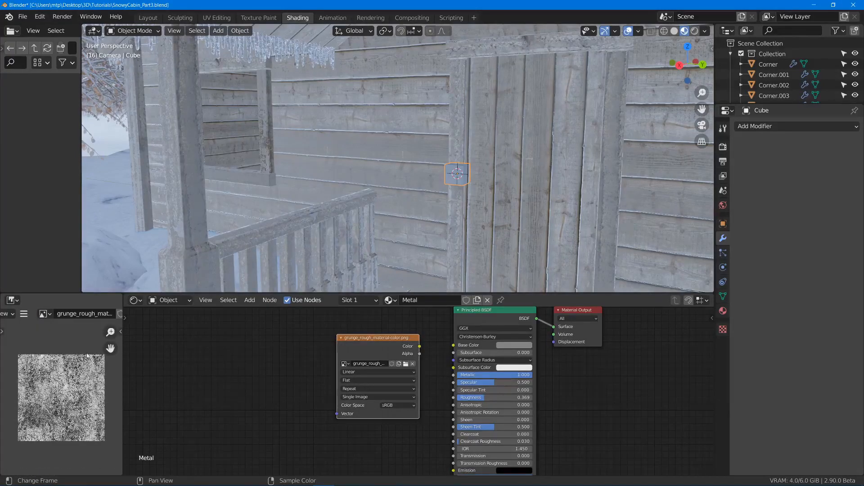
# Step: Add a ColorRamp node between the grunge image texture and the Principled BSDF
pyautogui.scroll(3, 398, 355)
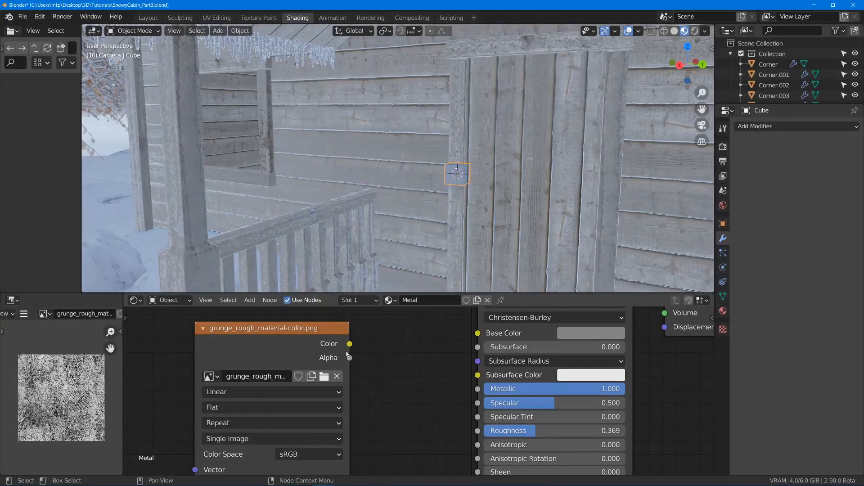
pyautogui.moveTo(341, 345); pyautogui.dragTo(333, 352)
pyautogui.scroll(-1, 417, 390)
pyautogui.hotkey('shift', 'a')
pyautogui.press('s')
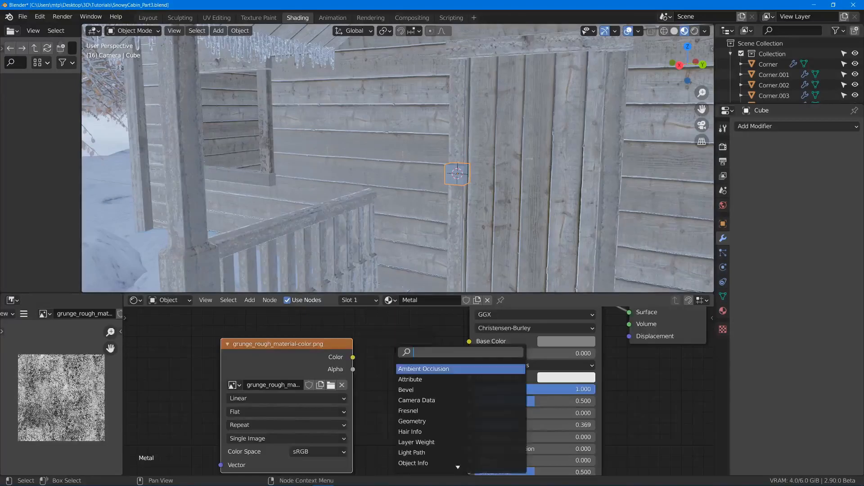
pyautogui.write('col')
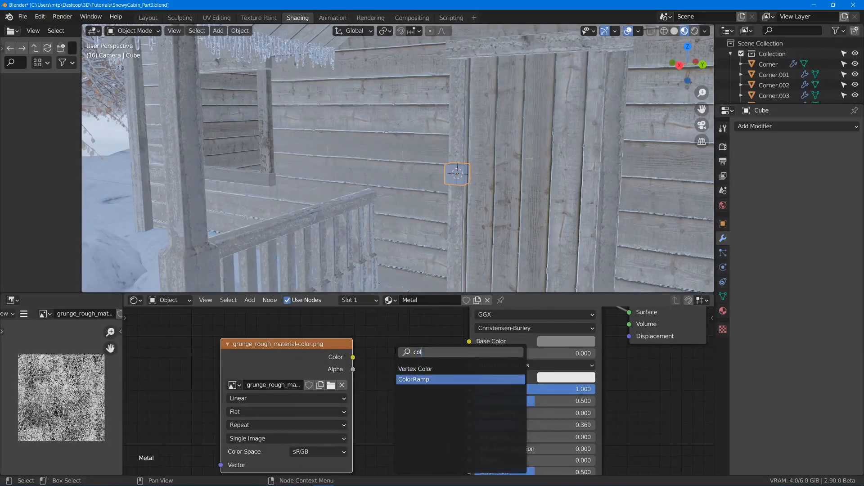
pyautogui.press('Return')
pyautogui.click(320, 352)
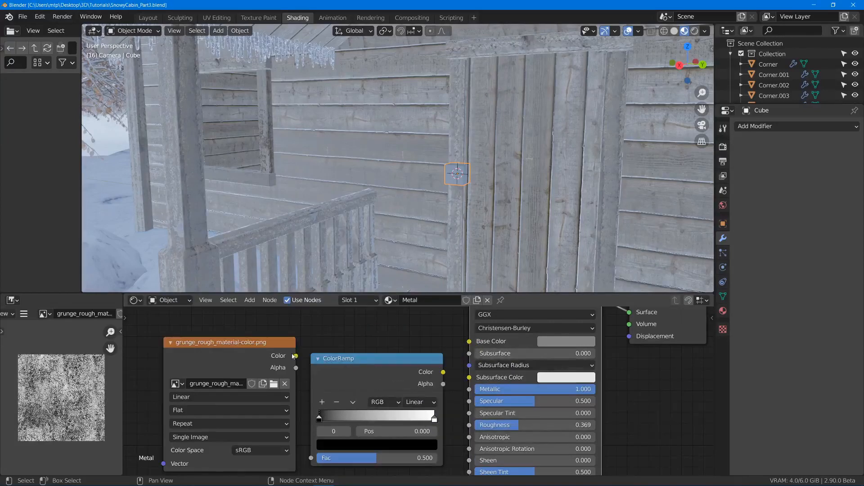
# Step: Connect the grunge image's Color to the ColorRamp's Fac and the ramp's Color to the Principled BSDF's Roughness
pyautogui.moveTo(295, 357); pyautogui.dragTo(310, 458)
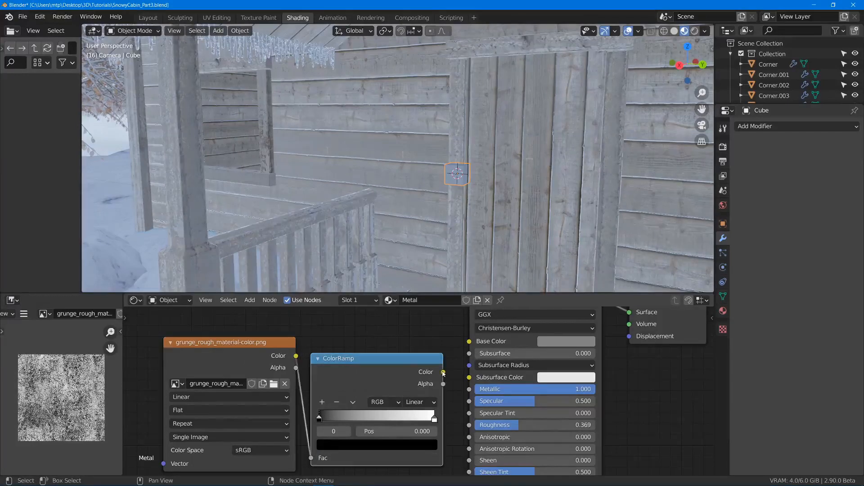
pyautogui.moveTo(443, 373); pyautogui.dragTo(469, 425)
pyautogui.scroll(6, 454, 193)
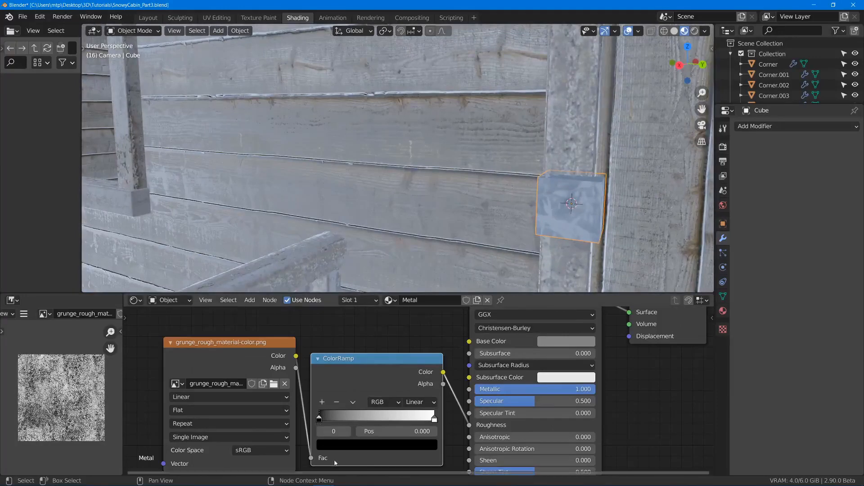
# Step: Lighten the ColorRamp's black stop to a dark grey with a value of about 0.290
pyautogui.click(341, 445)
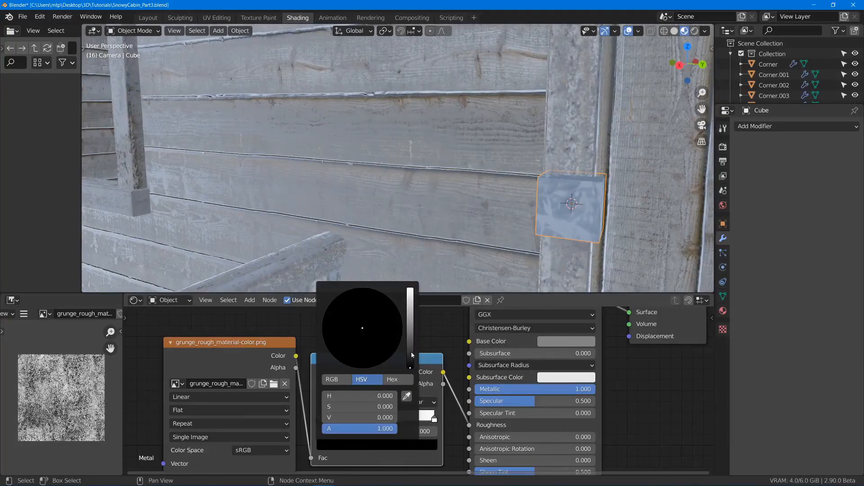
pyautogui.moveTo(411, 355); pyautogui.dragTo(410, 345)
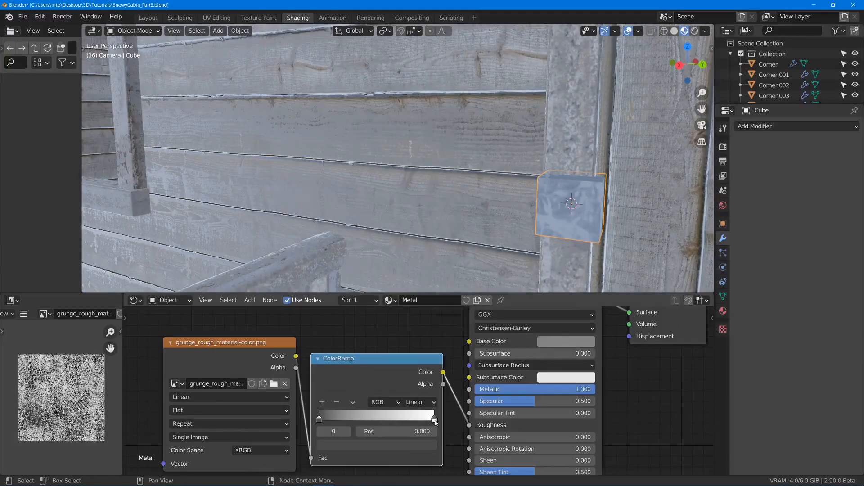
pyautogui.click(426, 445)
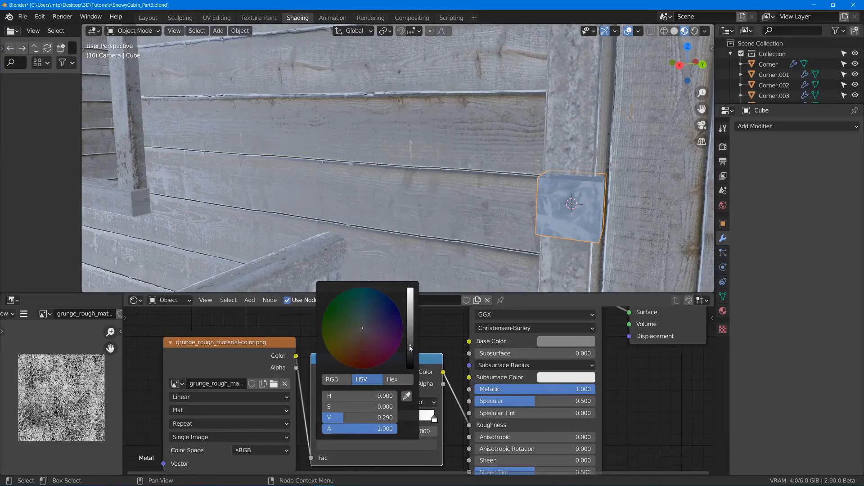
# Step: Darken the ColorRamp's white stop to a grey with a value of about 0.377
pyautogui.click(435, 420)
pyautogui.click(322, 445)
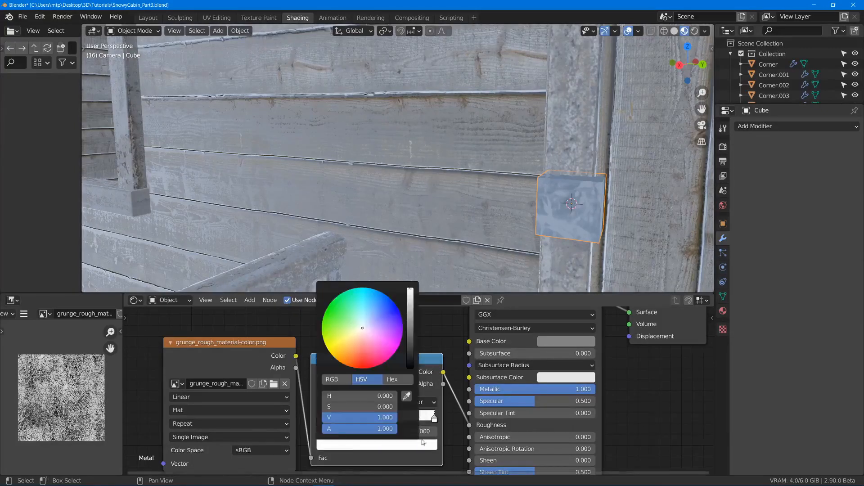
pyautogui.moveTo(410, 325); pyautogui.dragTo(410, 307)
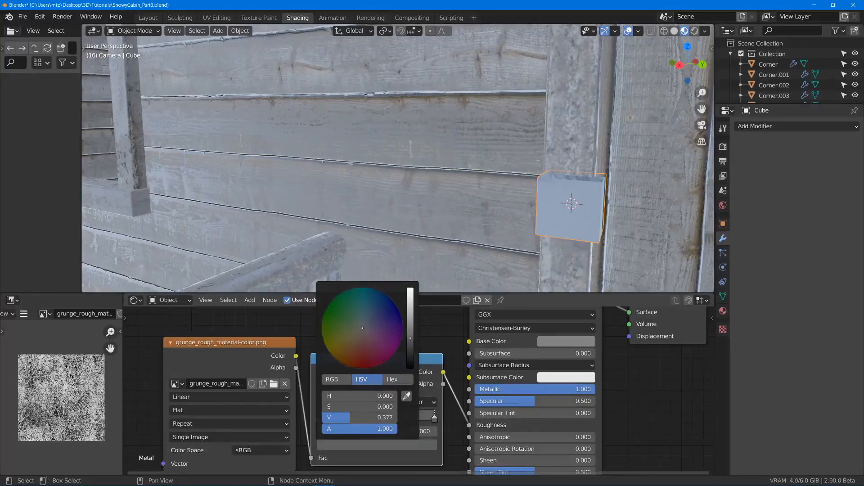
pyautogui.click(319, 419)
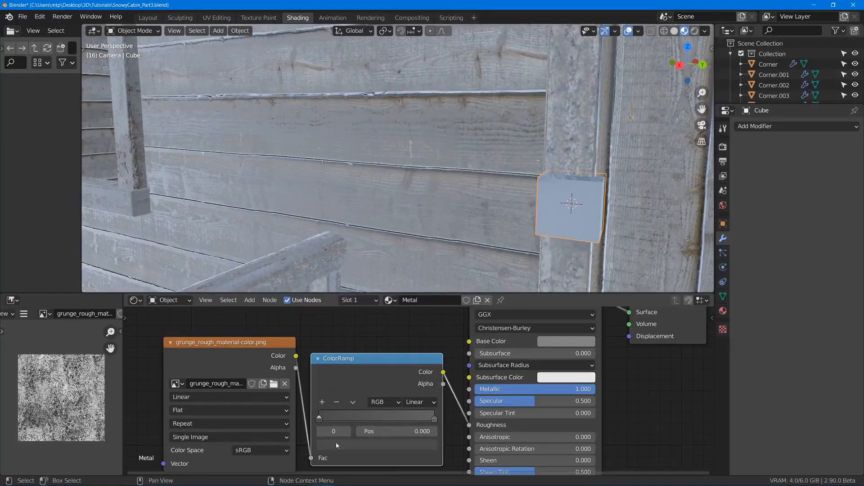
# Step: Darken the ColorRamp's first stop to a value of about 0.208 and inspect the reflections on the cube
pyautogui.click(346, 446)
pyautogui.click(413, 353)
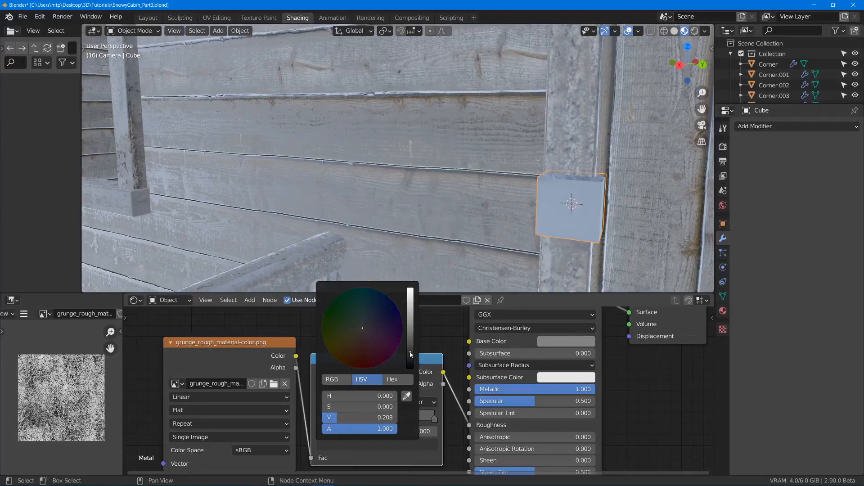
pyautogui.moveTo(472, 203)
pyautogui.mouseDown(button='middle')
pyautogui.moveTo(516, 234)
pyautogui.moveTo(482, 203)
pyautogui.mouseUp(button='middle')
pyautogui.scroll(2, 480, 199)
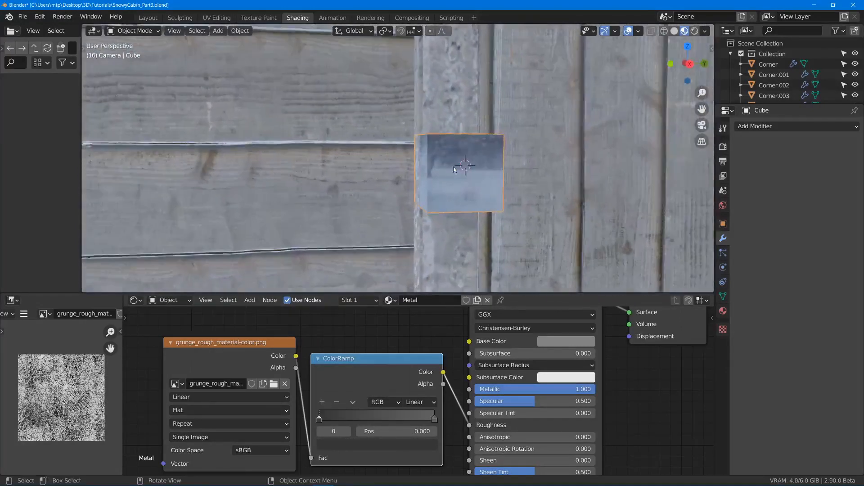
pyautogui.moveTo(413, 162); pyautogui.dragTo(373, 160, button='middle')
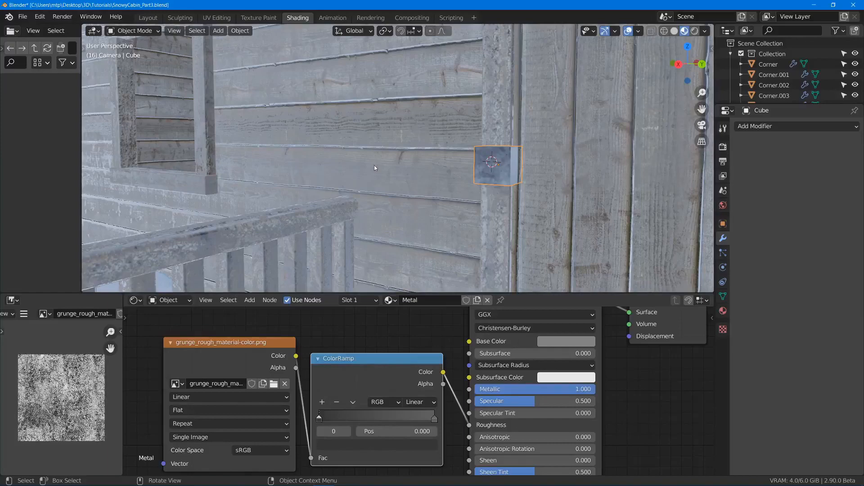
pyautogui.click(148, 17)
pyautogui.moveTo(450, 252)
pyautogui.mouseDown(button='middle')
pyautogui.moveTo(474, 266)
pyautogui.moveTo(350, 211)
pyautogui.moveTo(364, 212)
pyautogui.moveTo(396, 251)
pyautogui.moveTo(379, 207)
pyautogui.moveTo(391, 207)
pyautogui.mouseUp(button='middle')
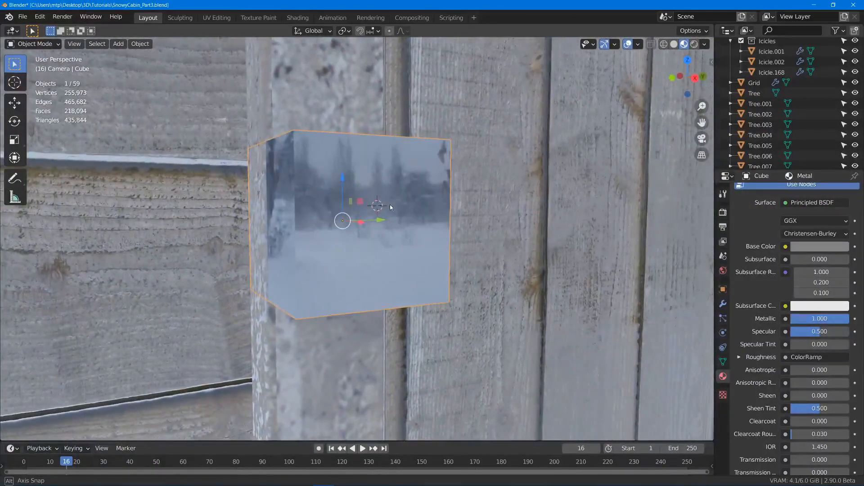
# Step: Lighten the ColorRamp's first stop in the Metal material to a brighter grey
pyautogui.click(297, 17)
pyautogui.scroll(2, 378, 433)
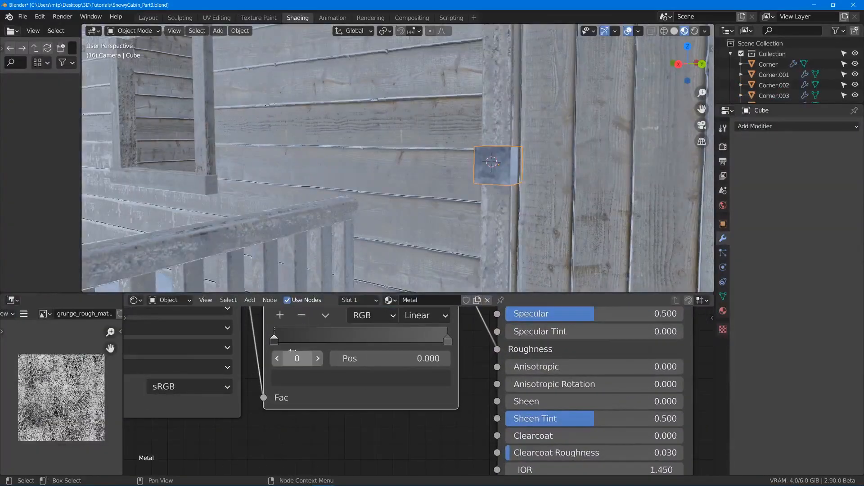
pyautogui.click(304, 381)
pyautogui.moveTo(406, 249); pyautogui.dragTo(409, 227)
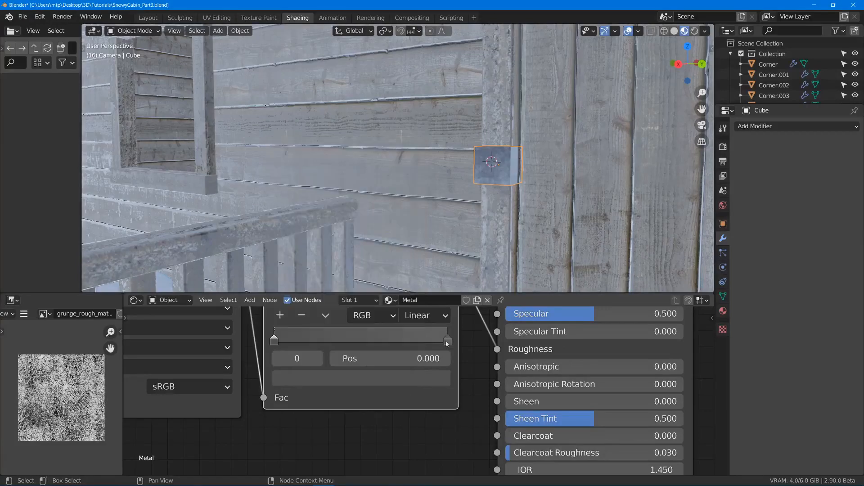
# Step: Lighten the ColorRamp's last stop to a mid grey with a value of about 0.573
pyautogui.click(432, 378)
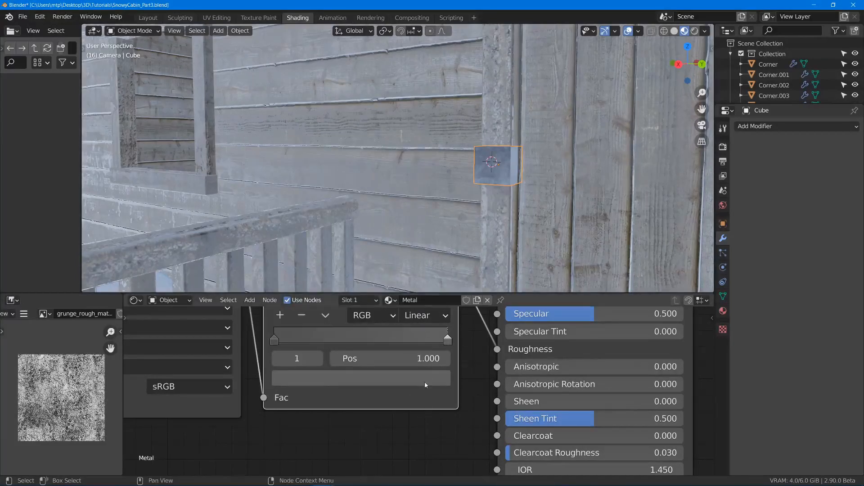
pyautogui.click(425, 385)
pyautogui.moveTo(410, 206); pyautogui.dragTo(408, 197)
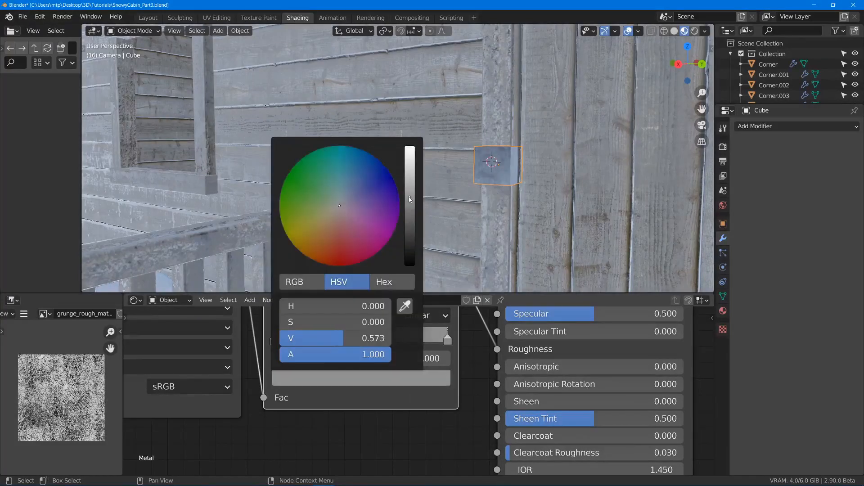
pyautogui.moveTo(473, 172); pyautogui.dragTo(509, 168, button='middle')
pyautogui.scroll(1, 498, 171)
pyautogui.scroll(2, 500, 163)
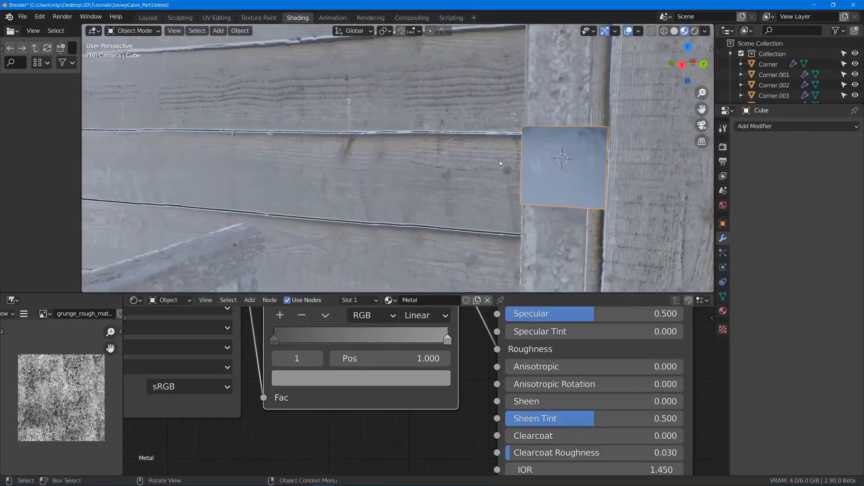
# Step: Thin the cube beside the door by scaling its whole mesh down along the global X axis
pyautogui.click(153, 19)
pyautogui.scroll(-3, 459, 205)
pyautogui.moveTo(391, 189); pyautogui.dragTo(441, 199, button='middle')
pyautogui.press('Tab')
pyautogui.press('s')
pyautogui.press('x')
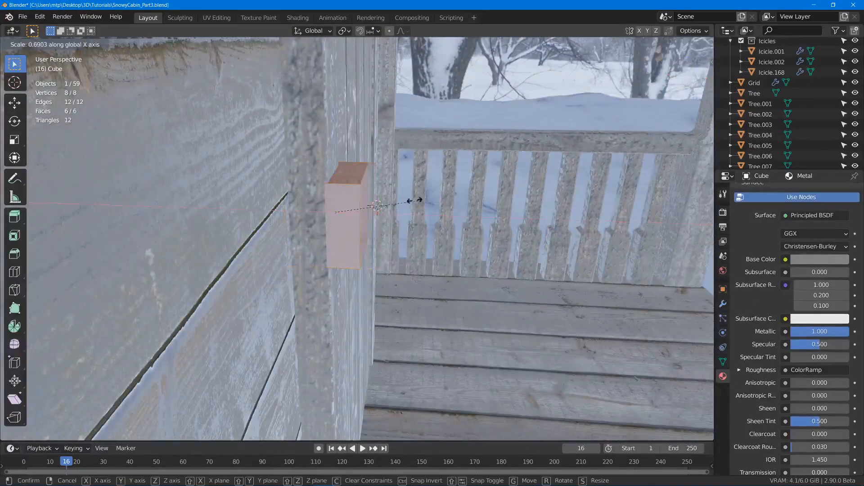
pyautogui.click(380, 198)
pyautogui.moveTo(380, 198)
pyautogui.mouseDown(button='middle')
pyautogui.moveTo(379, 213)
pyautogui.moveTo(367, 202)
pyautogui.moveTo(378, 198)
pyautogui.mouseUp(button='middle')
pyautogui.scroll(2, 378, 198)
pyautogui.press('Tab')
# Step: Rename the cube DoorHinge and move it to the collection named Collection
pyautogui.press('F2')
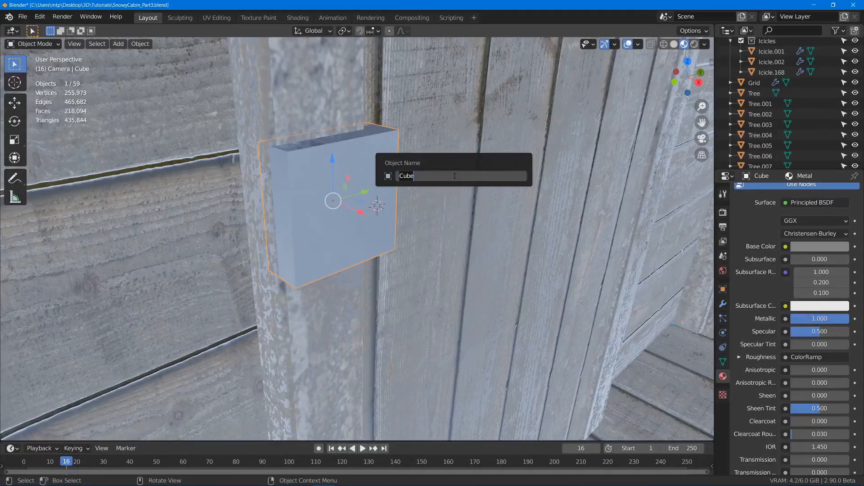
pyautogui.write('DoorHinge')
pyautogui.press('Return')
pyautogui.press('m')
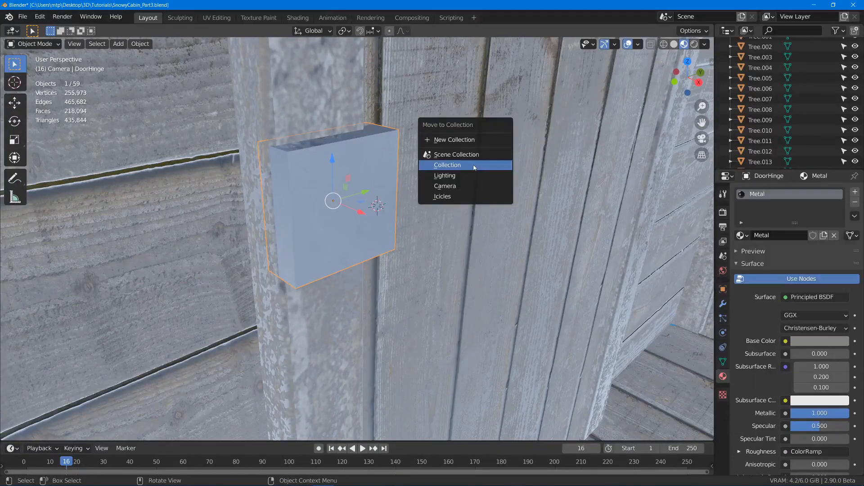
pyautogui.click(471, 166)
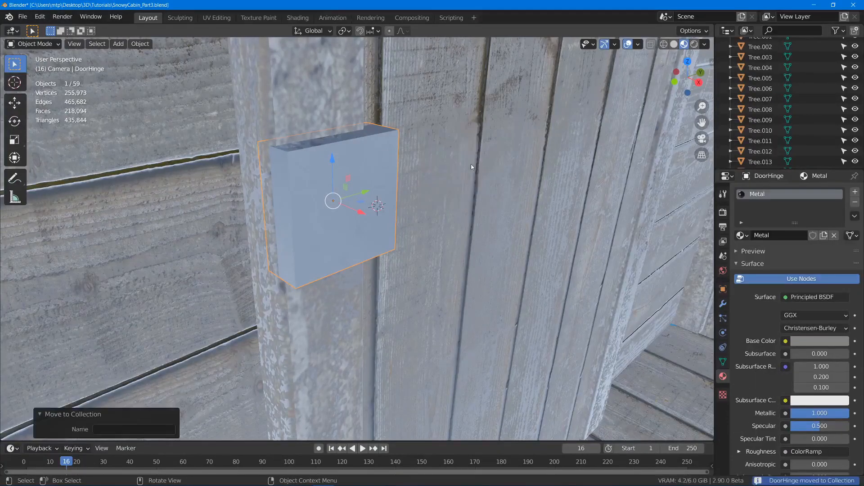
# Step: Add a Bevel modifier to DoorHinge with an amount of 0.005 m
pyautogui.click(723, 304)
pyautogui.click(774, 192)
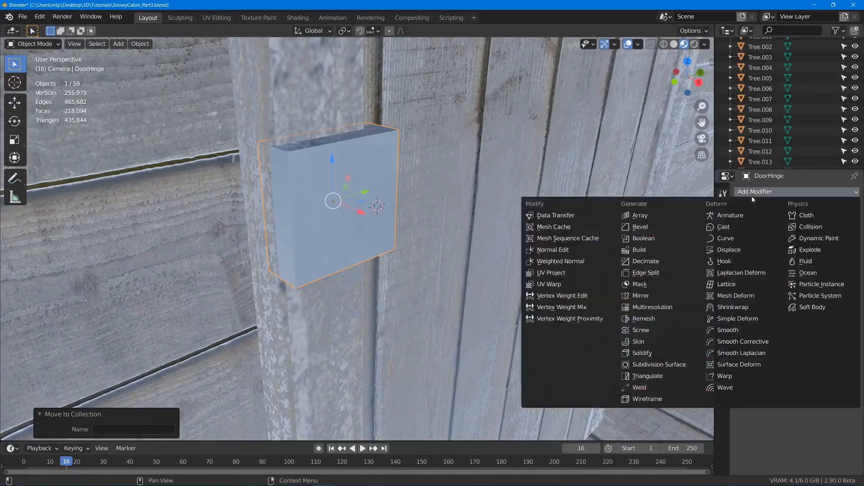
pyautogui.click(641, 227)
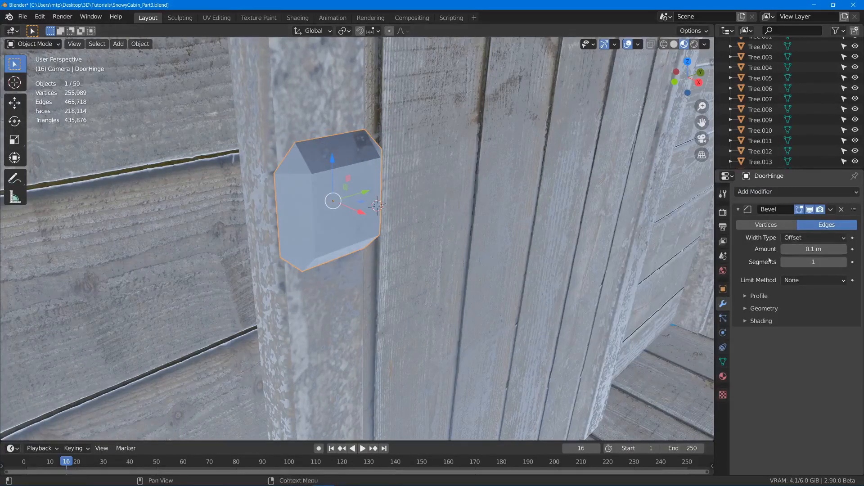
pyautogui.click(808, 249)
pyautogui.write('.005')
pyautogui.press('Return')
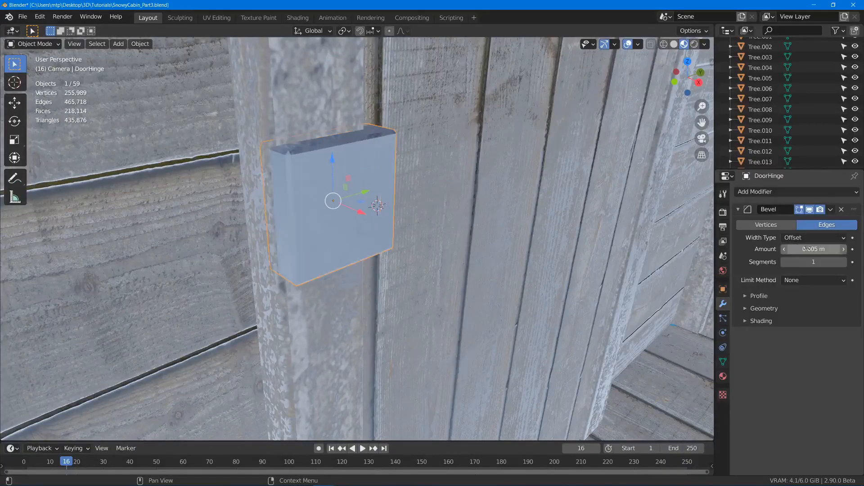
# Step: Enable Harden Normals in the shading settings of the hinge's Bevel modifier
pyautogui.moveTo(298, 152); pyautogui.dragTo(314, 166, button='middle')
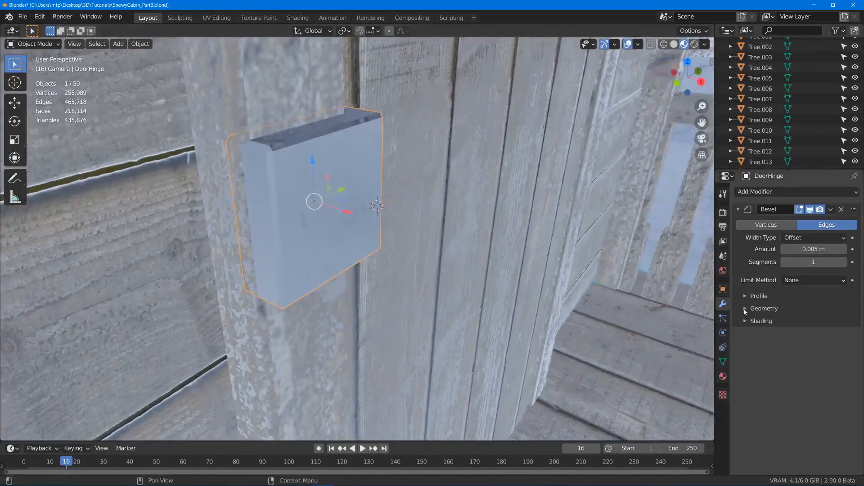
pyautogui.click(756, 321)
pyautogui.click(785, 337)
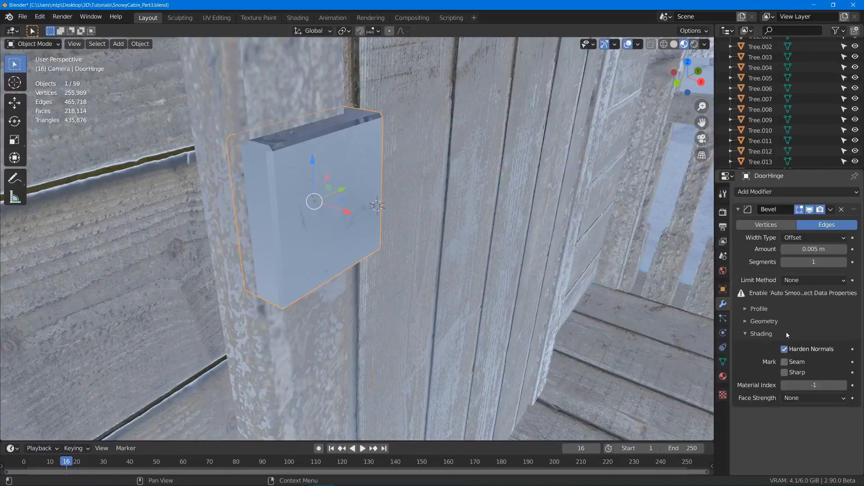
# Step: Shade DoorHinge smooth and enable Auto Smooth for its normals
pyautogui.click(723, 362)
pyautogui.rightClick(514, 182)
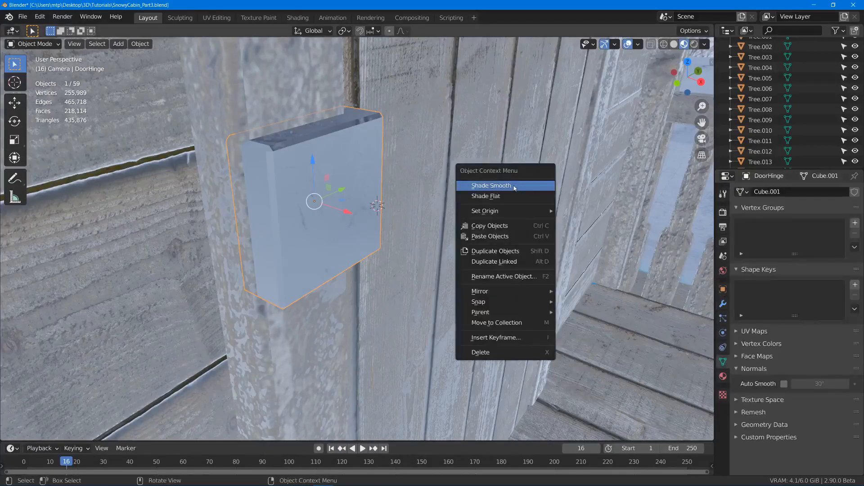
pyautogui.click(514, 185)
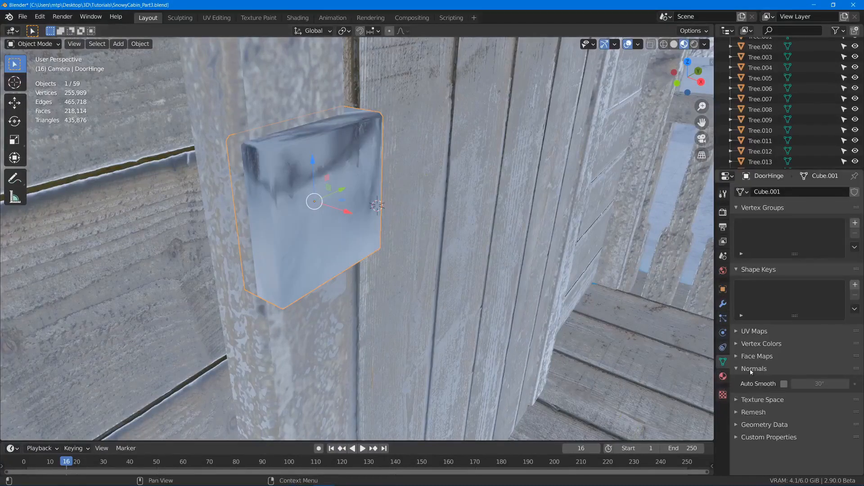
pyautogui.click(784, 384)
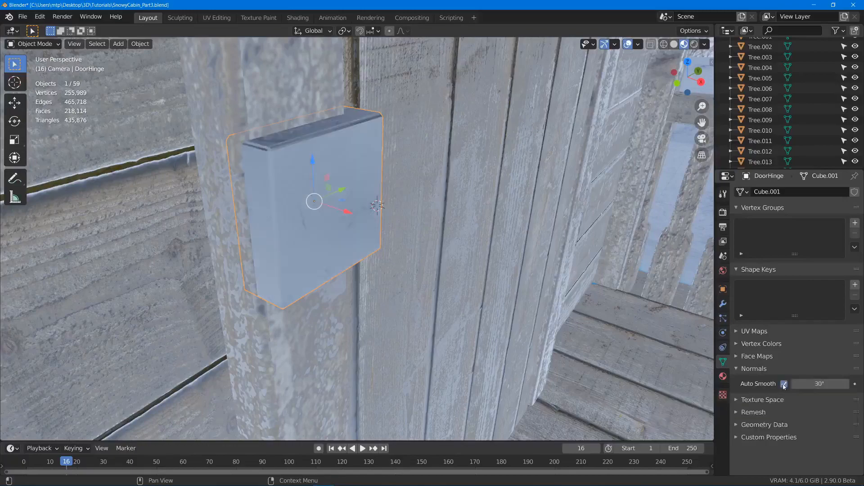
# Step: Duplicate DoorHinge to the wall on the door's far side, about 1.9 m along Y and 0.88 m up, and rename the copy Lantern
pyautogui.moveTo(487, 243); pyautogui.dragTo(411, 222, button='middle')
pyautogui.scroll(-9, 454, 223)
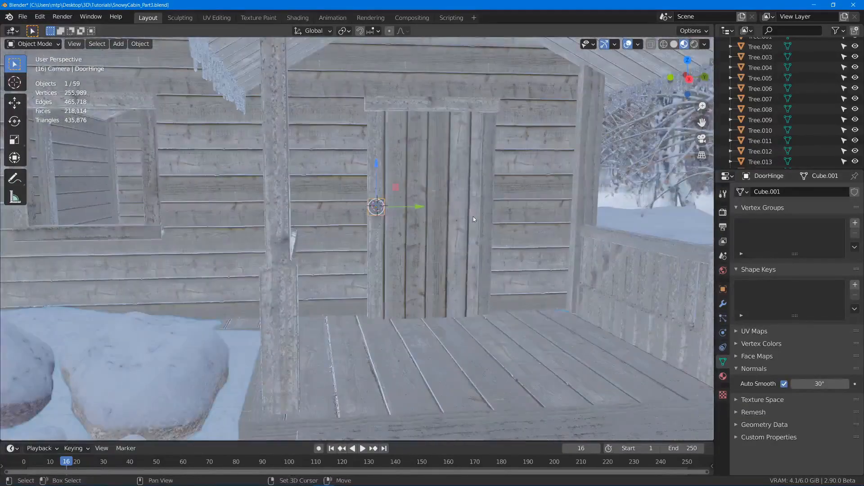
pyautogui.hotkey('shift', 'd')
pyautogui.click(584, 153)
pyautogui.press('F2')
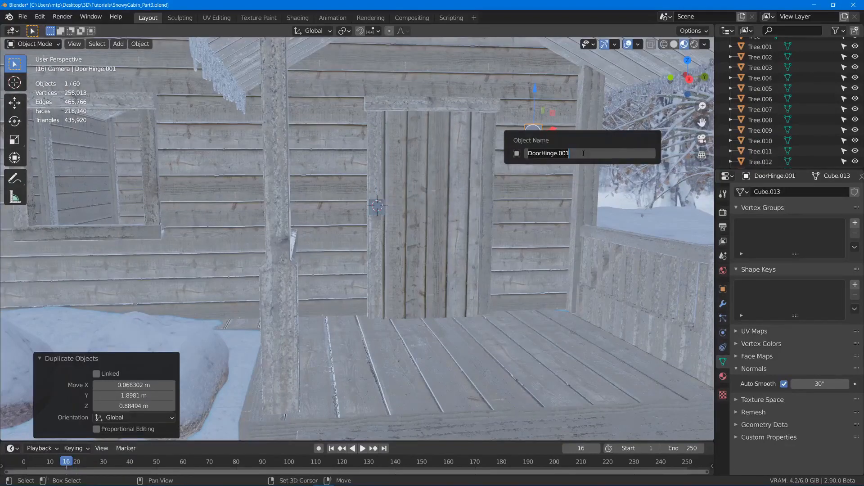
pyautogui.write('Lantern')
pyautogui.press('Return')
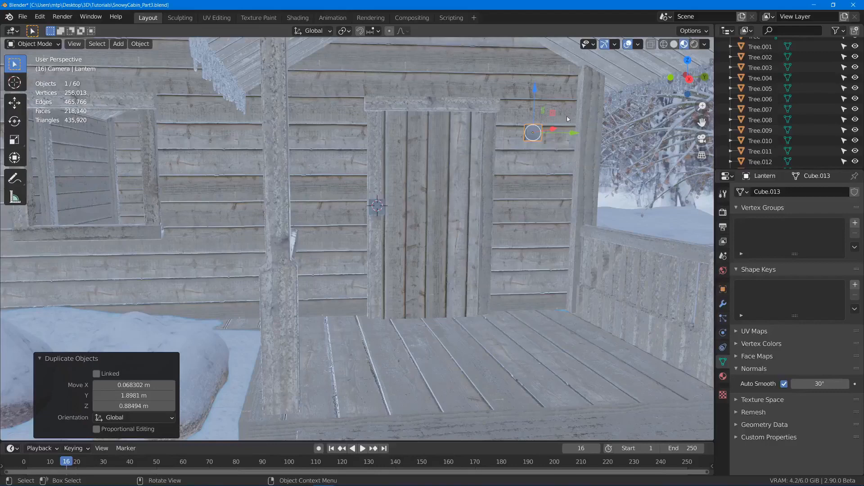
# Step: Duplicate Lantern onto the door, about -0.85 m in Y and -1.02 m in Z, and rename the copy DoorKnob
pyautogui.hotkey('shift', 'd')
pyautogui.click(499, 214)
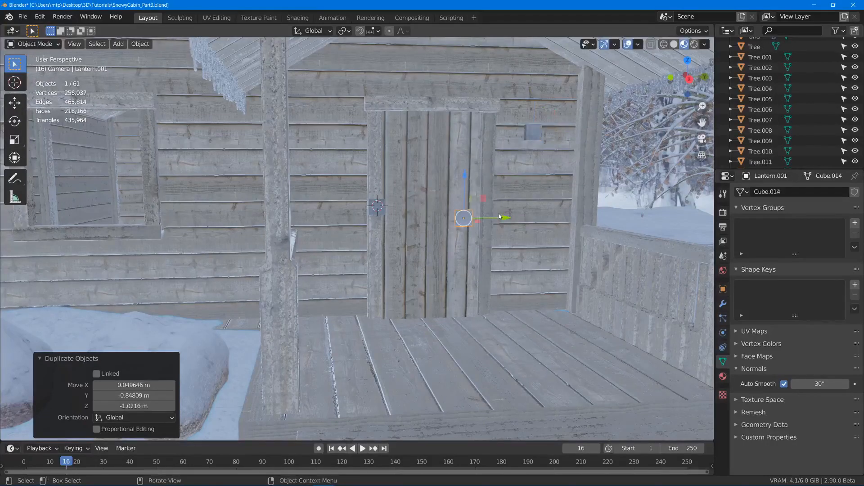
pyautogui.press('F2')
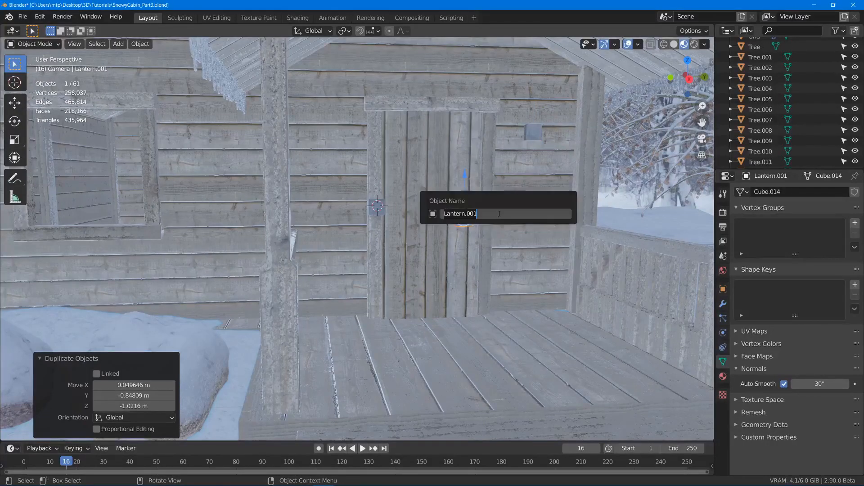
pyautogui.write('Doo')
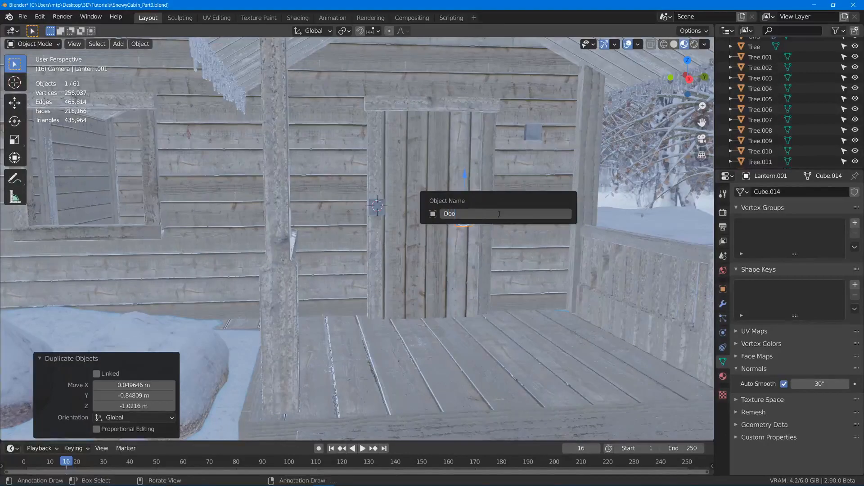
pyautogui.write('rKnob')
pyautogui.press('Return')
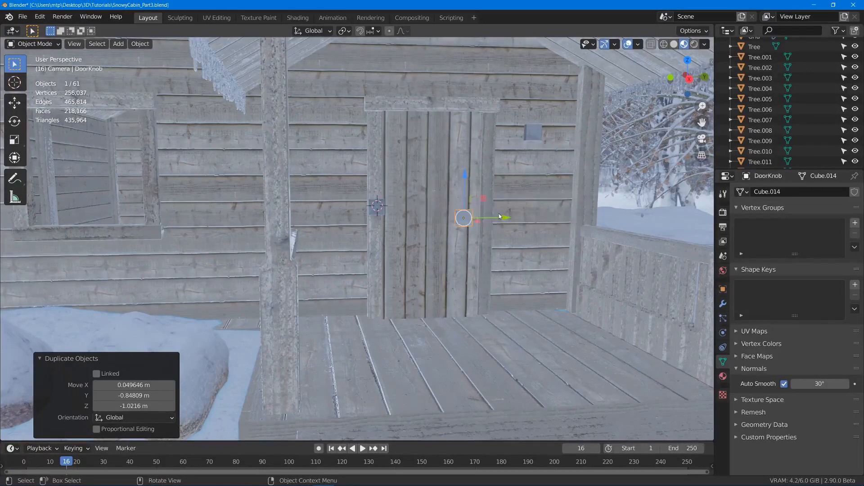
# Step: Scale the whole DoorHinge mesh to about 0.444 along the global X axis
pyautogui.scroll(8, 379, 202)
pyautogui.moveTo(369, 161); pyautogui.dragTo(383, 128, button='middle')
pyautogui.click(377, 205)
pyautogui.press('Tab')
pyautogui.press('s')
pyautogui.press('x')
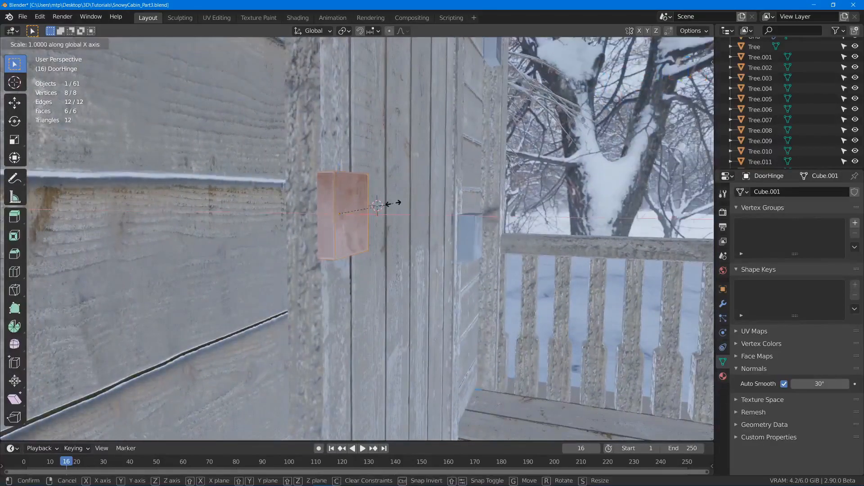
pyautogui.click(361, 204)
pyautogui.moveTo(361, 204); pyautogui.dragTo(355, 171, button='middle')
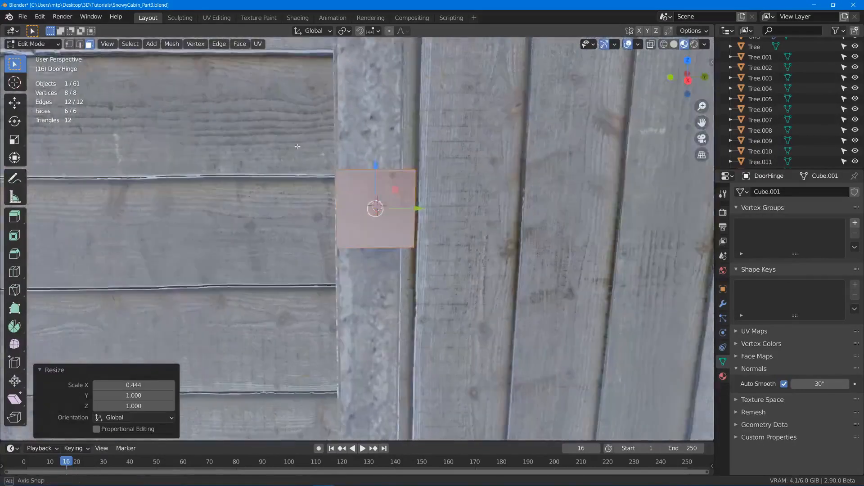
# Step: Reduce the DoorHinge mesh's height by scaling it to about 0.479 along the global Z axis
pyautogui.press('s')
pyautogui.press('z')
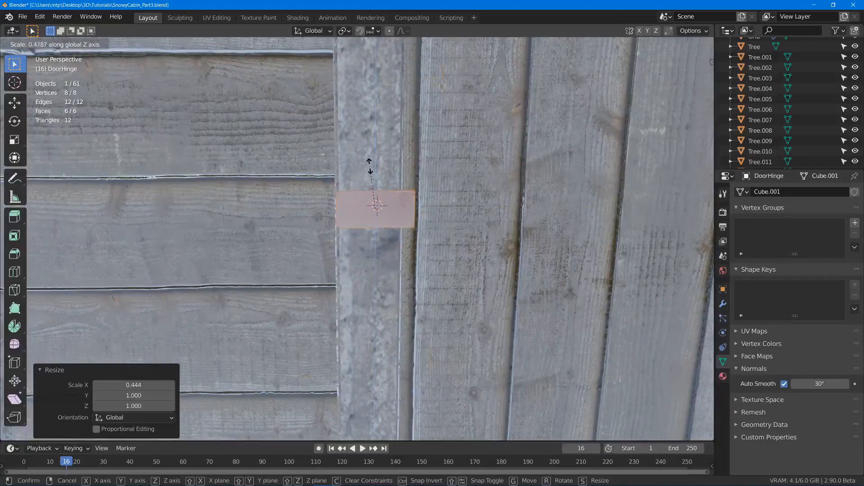
pyautogui.click(358, 170)
pyautogui.moveTo(439, 218); pyautogui.dragTo(435, 194, button='middle')
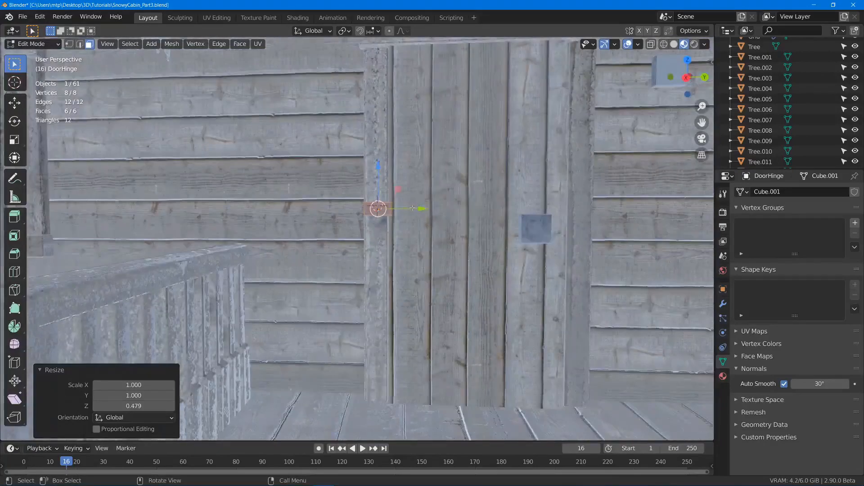
# Step: Move the DoorHinge object about 0.043 m along the Y axis toward the door
pyautogui.press('Tab')
pyautogui.press('g')
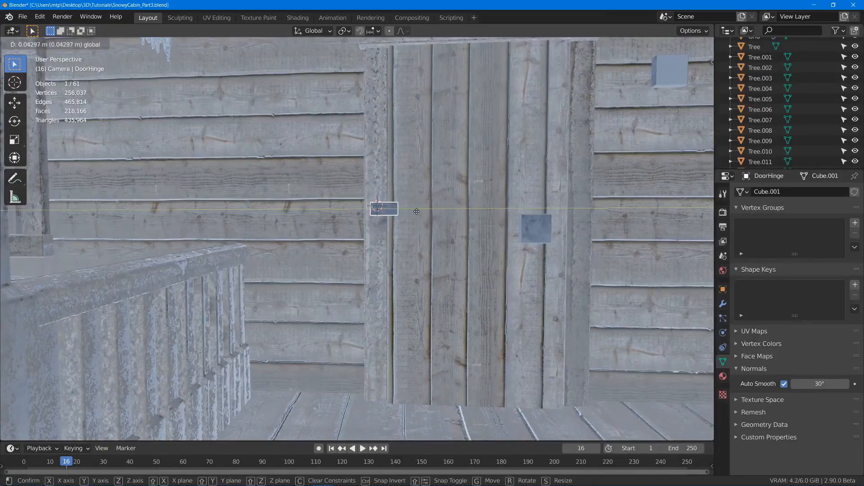
pyautogui.click(417, 212)
# Step: Lengthen the DoorHinge across the door by moving its door-side end face about 0.566 m along the Y axis
pyautogui.press('Tab')
pyautogui.moveTo(441, 209); pyautogui.dragTo(424, 204, button='middle')
pyautogui.scroll(6, 424, 204)
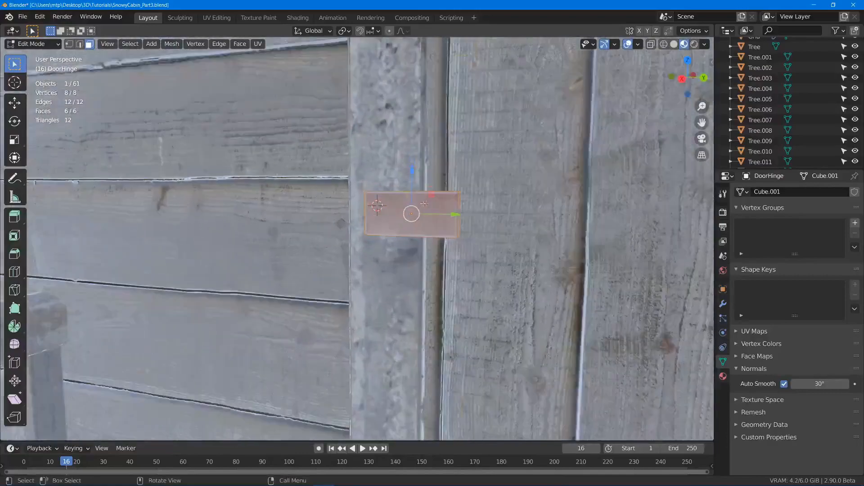
pyautogui.click(458, 203)
pyautogui.scroll(-6, 459, 203)
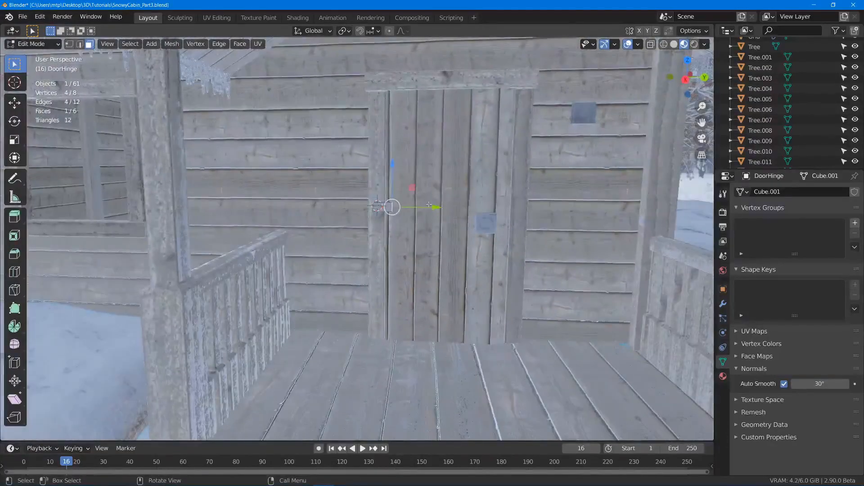
pyautogui.moveTo(427, 208); pyautogui.dragTo(480, 208)
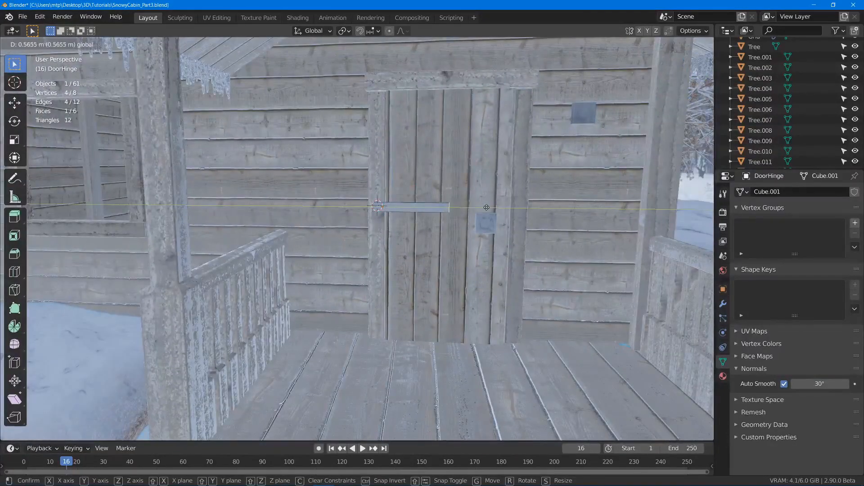
pyautogui.click(487, 207)
pyautogui.scroll(7, 373, 216)
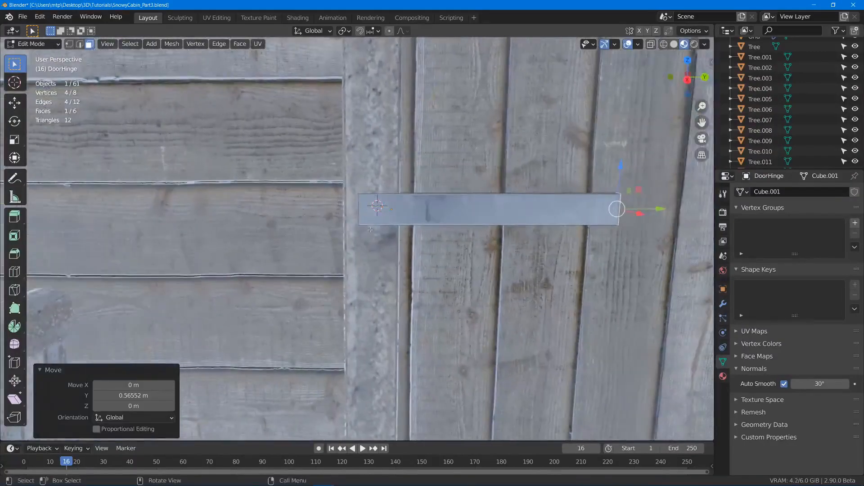
# Step: Add one centred loop cut running lengthwise along the DoorHinge mesh
pyautogui.click(370, 229)
pyautogui.hotkey('ctrl', 'r')
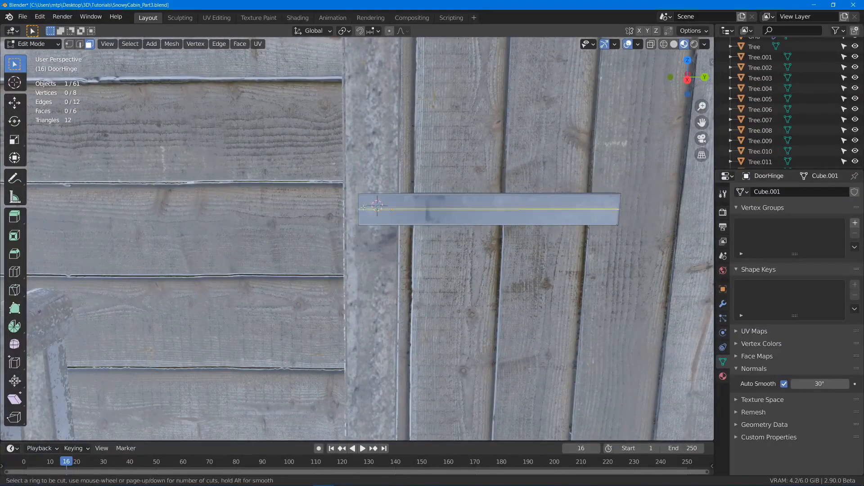
pyautogui.click(361, 206)
pyautogui.rightClick(360, 206)
pyautogui.moveTo(509, 225); pyautogui.dragTo(527, 191, button='middle')
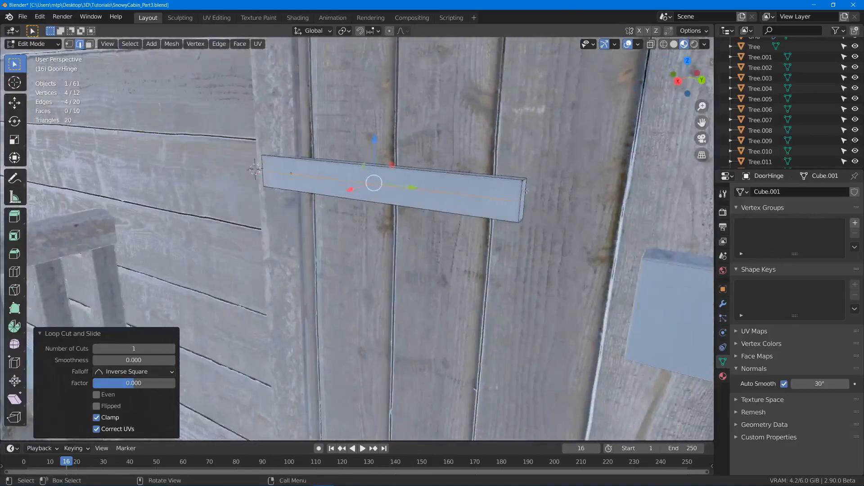
# Step: Pull the middle edge of the hinge's door-side end outward about 0.07 m along Y to form a pointed tip
pyautogui.click(521, 201)
pyautogui.press('g')
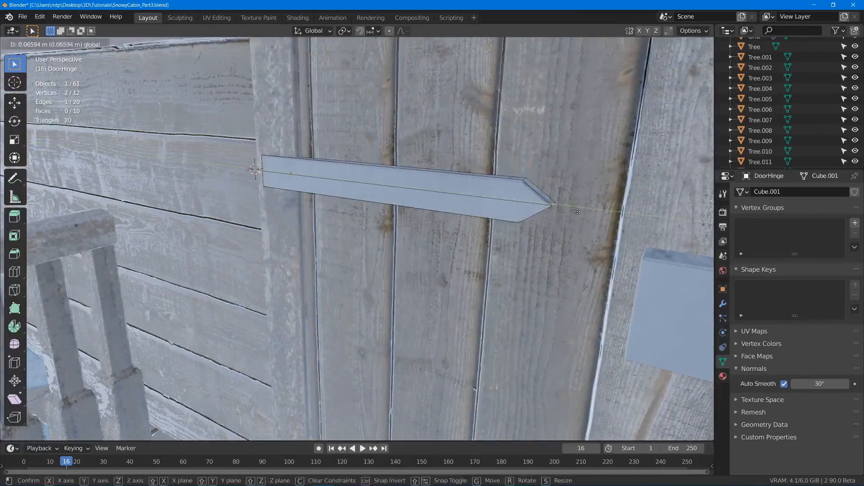
pyautogui.click(580, 213)
pyautogui.moveTo(580, 212); pyautogui.dragTo(475, 188, button='middle')
pyautogui.scroll(-2, 473, 188)
pyautogui.press('Tab')
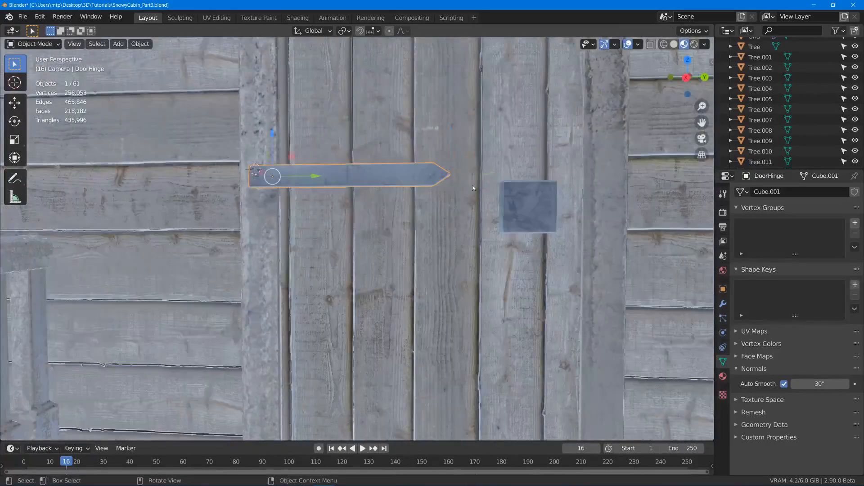
# Step: Duplicate the DoorHinge straight up along the Z axis to near the top of the door
pyautogui.scroll(-4, 455, 195)
pyautogui.scroll(-3, 440, 203)
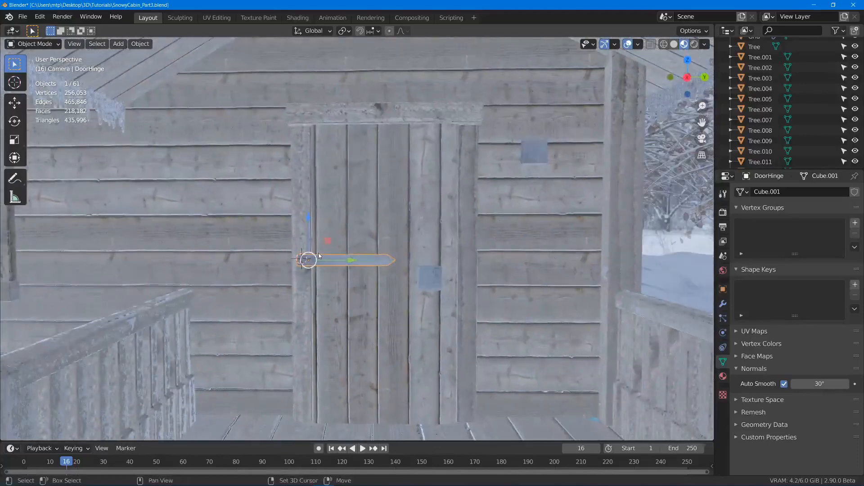
pyautogui.hotkey('shift', 'd')
pyautogui.press('z')
pyautogui.click(322, 155)
# Step: Lengthen the upper hinge copy by moving its pointed-end vertices about 0.22 m along Y, selecting them in wireframe
pyautogui.press('Tab')
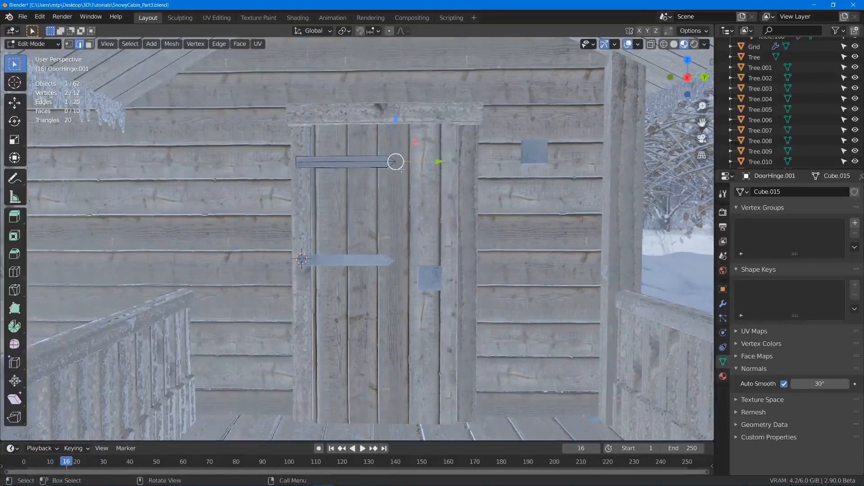
pyautogui.press('z')
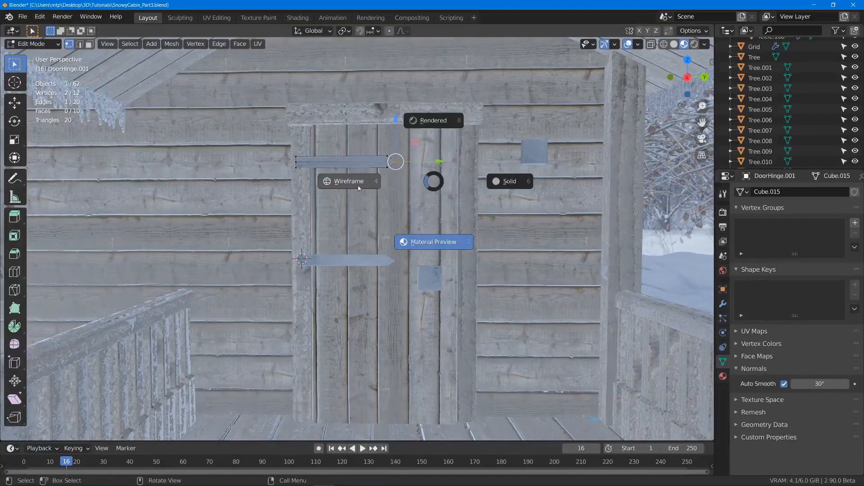
pyautogui.click(358, 186)
pyautogui.moveTo(375, 135); pyautogui.dragTo(425, 211)
pyautogui.press('g')
pyautogui.press('y')
pyautogui.click(440, 181)
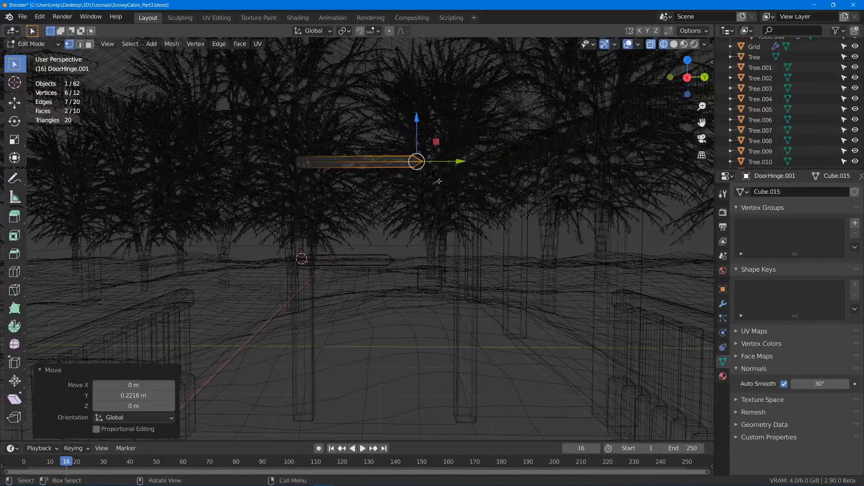
# Step: Return to Material Preview and duplicate the long upper hinge about -1.84 m along Z to the bottom of the door
pyautogui.press('z')
pyautogui.click(416, 311)
pyautogui.press('Tab')
pyautogui.hotkey('shift', 'd')
pyautogui.press('z')
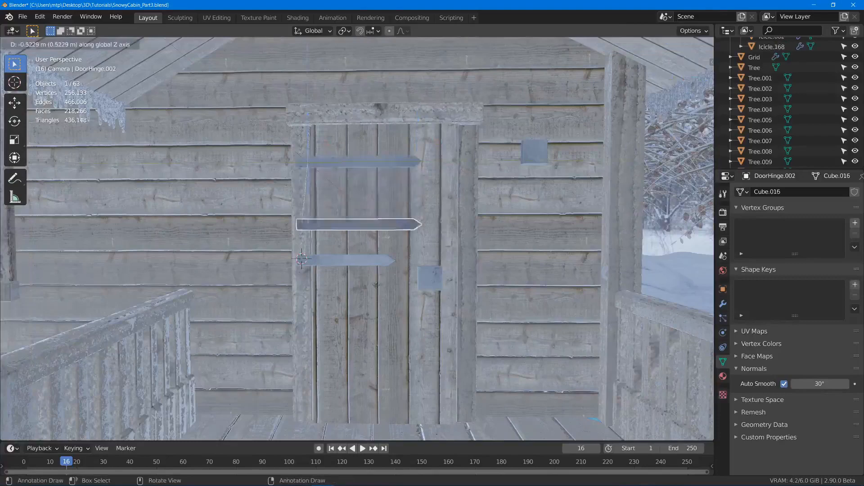
pyautogui.click(361, 432)
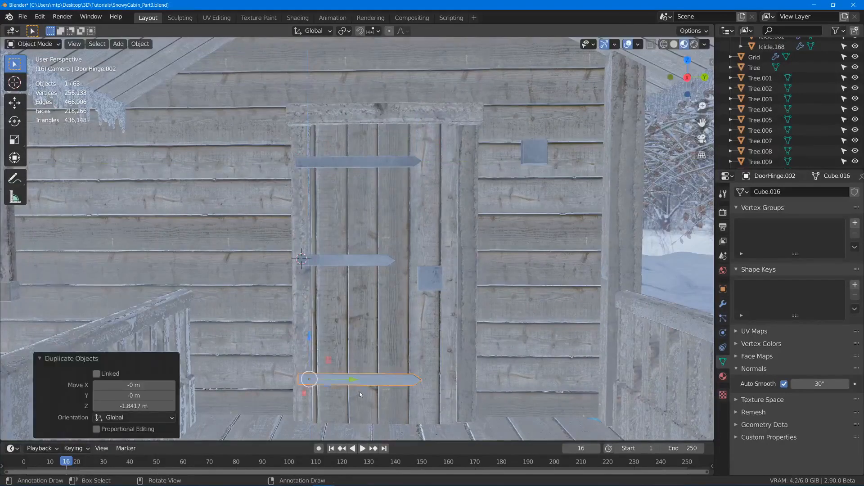
# Step: Lower the short middle DoorHinge about 0.069 m along Z and save the file
pyautogui.click(351, 262)
pyautogui.moveTo(308, 219); pyautogui.dragTo(310, 227)
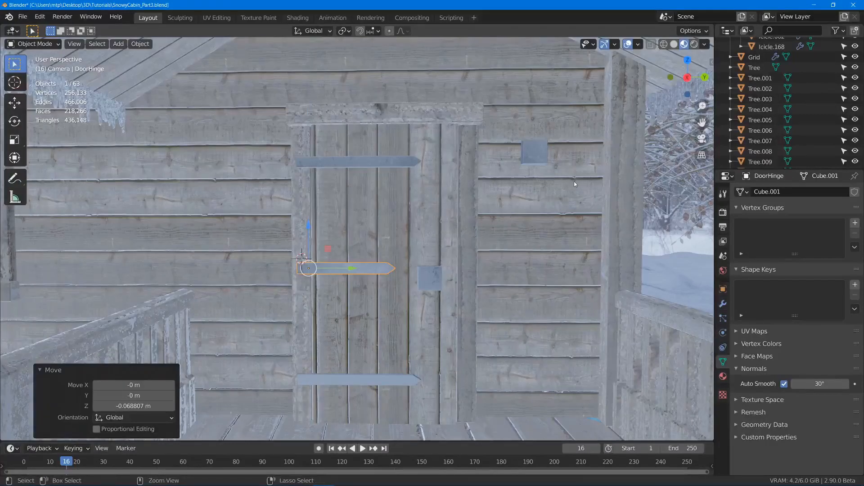
pyautogui.hotkey('ctrl', 's')
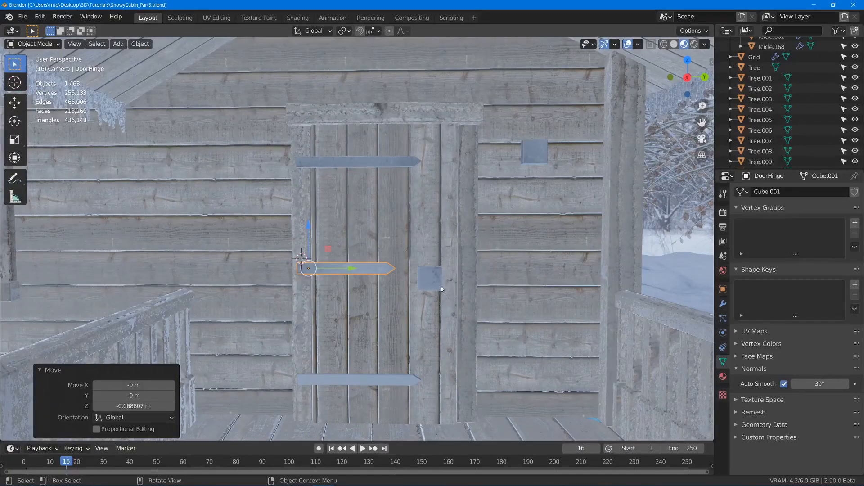
# Step: Move the DoorKnob block about 0.108 m along the Y axis toward the door's opening edge
pyautogui.click(434, 277)
pyautogui.press('g')
pyautogui.press('y')
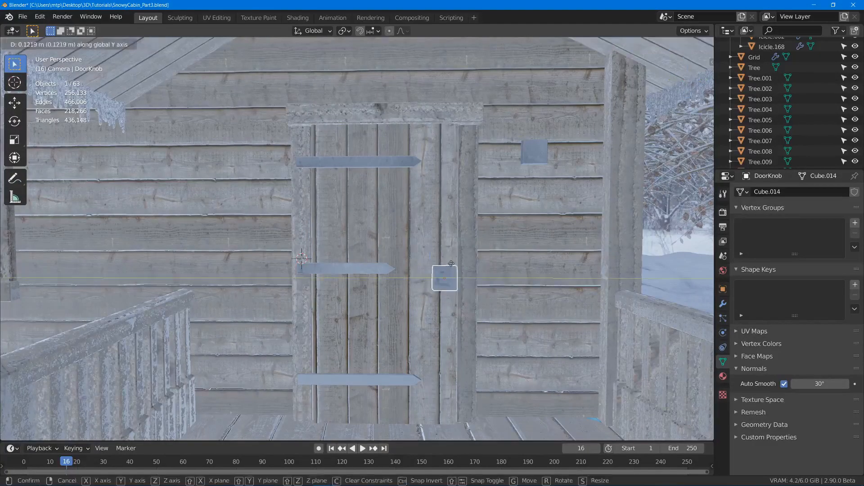
pyautogui.click(448, 268)
pyautogui.moveTo(447, 270); pyautogui.dragTo(500, 272, button='middle')
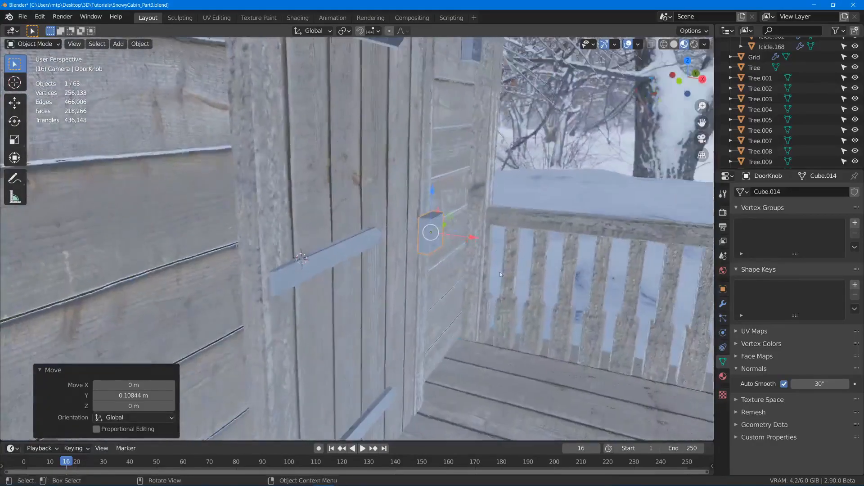
# Step: Push the DoorKnob block into the door, about -0.149 m in X and 0.065 m in Z
pyautogui.press('g')
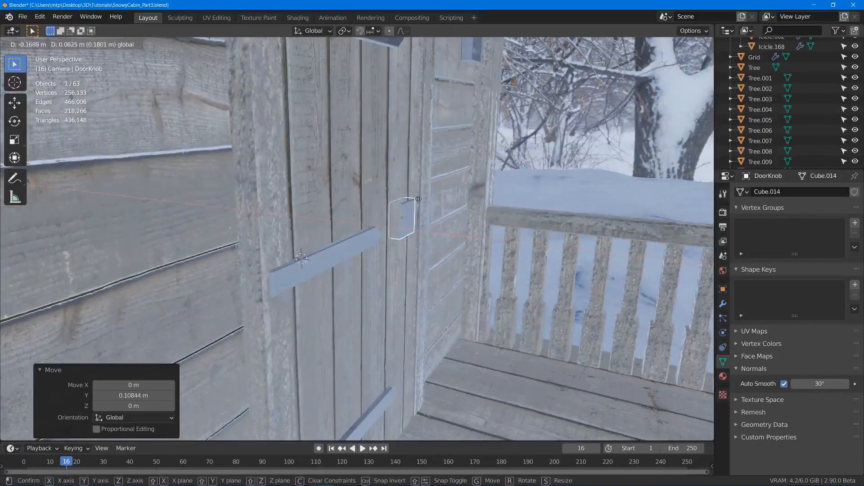
pyautogui.click(421, 199)
pyautogui.moveTo(422, 199); pyautogui.dragTo(369, 199, button='middle')
pyautogui.keyDown('shift'); pyautogui.moveTo(505, 258); pyautogui.dragTo(291, 193, button='middle'); pyautogui.keyUp('shift')
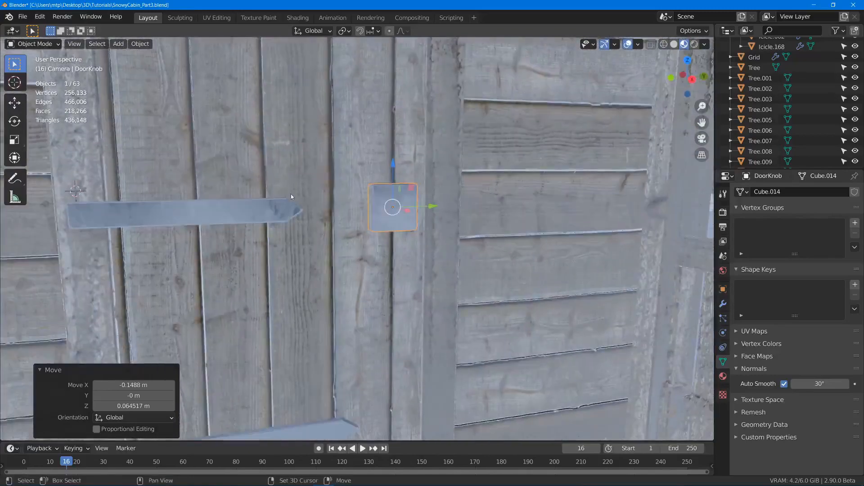
pyautogui.scroll(1, 290, 193)
pyautogui.scroll(3, 398, 231)
pyautogui.moveTo(463, 233); pyautogui.dragTo(434, 227, button='middle')
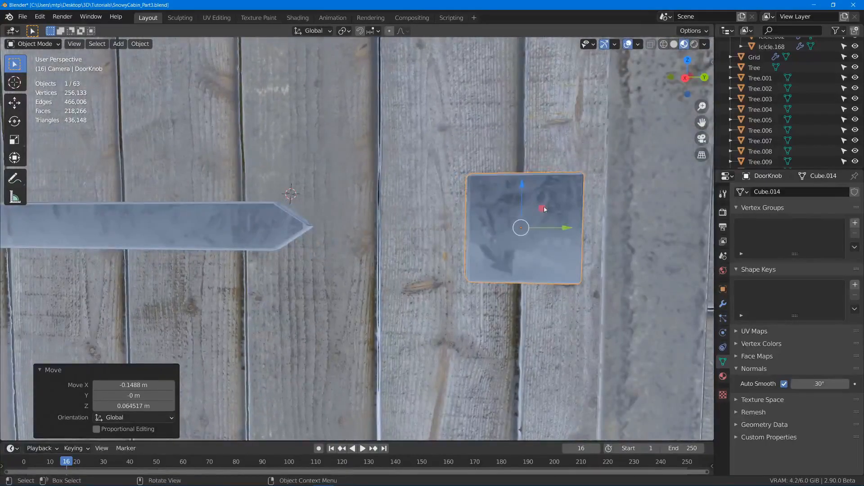
# Step: Reposition the DoorKnob block lower on the door, about -0.09 m in Y and -0.17 m in Z
pyautogui.press('g')
pyautogui.click(507, 185)
pyautogui.press('g')
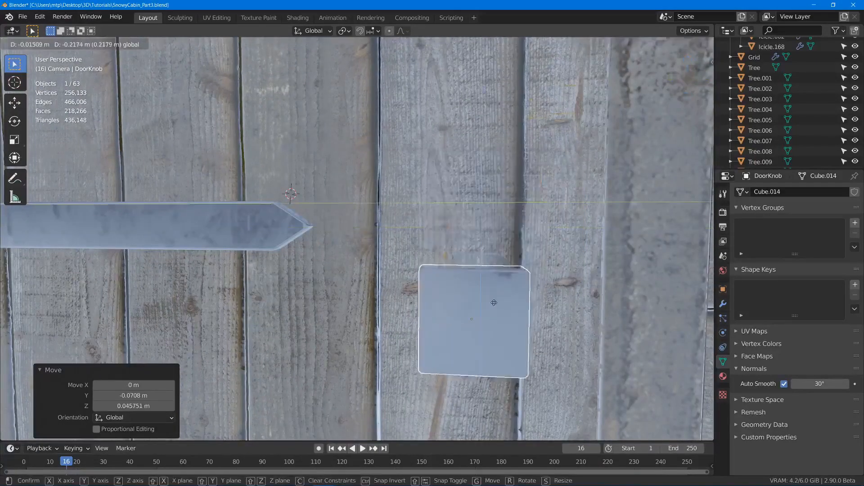
pyautogui.click(494, 303)
pyautogui.scroll(-4, 493, 302)
pyautogui.scroll(5, 436, 258)
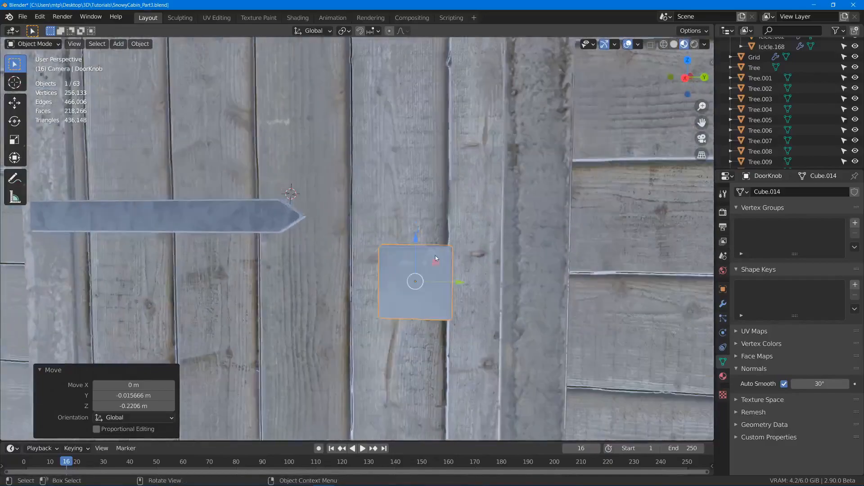
pyautogui.press('g')
pyautogui.click(439, 262)
# Step: Make the DoorKnob mesh taller by scaling it to about 1.311 along the global Z axis
pyautogui.moveTo(439, 262); pyautogui.dragTo(477, 264, button='middle')
pyautogui.scroll(4, 482, 328)
pyautogui.press('KP_Decimal')
pyautogui.press('Tab')
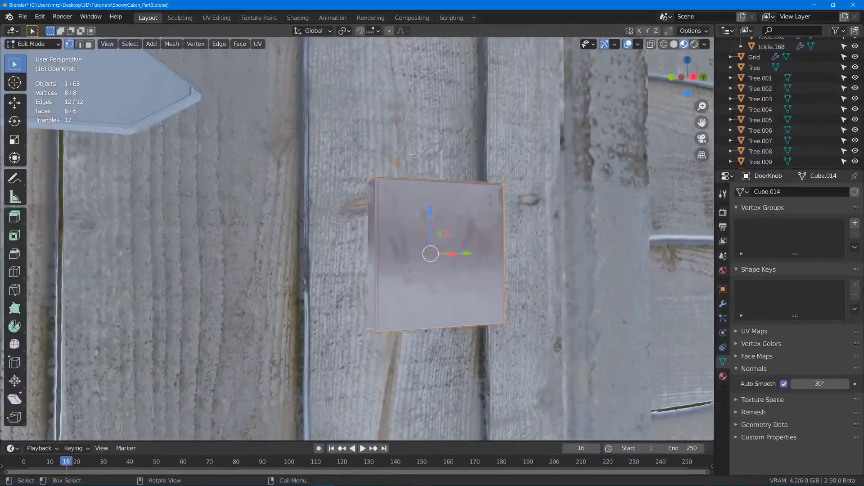
pyautogui.moveTo(414, 154); pyautogui.dragTo(343, 131, button='middle')
pyautogui.press('s')
pyautogui.press('z')
pyautogui.click(416, 251)
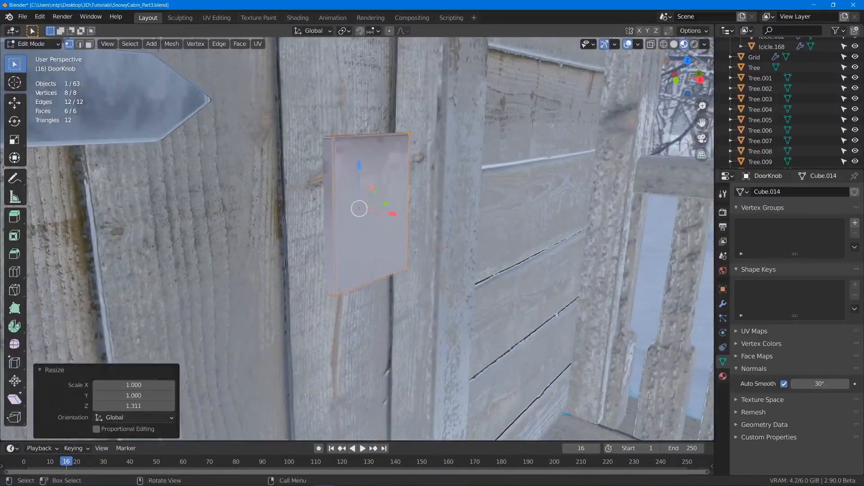
# Step: Snap the 3D cursor to the selected doorknob plate and add a torus there within the DoorKnob mesh
pyautogui.moveTo(416, 251); pyautogui.dragTo(353, 182, button='middle')
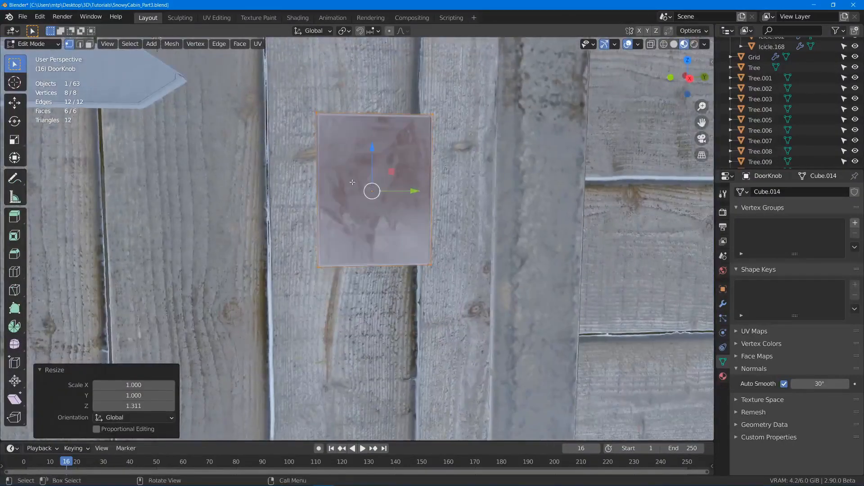
pyautogui.hotkey('shift', 's')
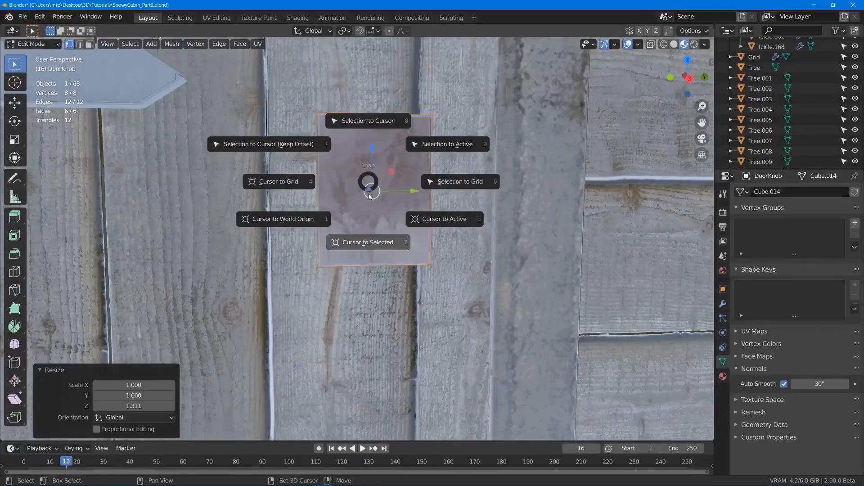
pyautogui.click(363, 245)
pyautogui.keyDown('shift'); pyautogui.moveTo(363, 245); pyautogui.dragTo(333, 228, button='middle'); pyautogui.keyUp('shift')
pyautogui.scroll(-2, 334, 219)
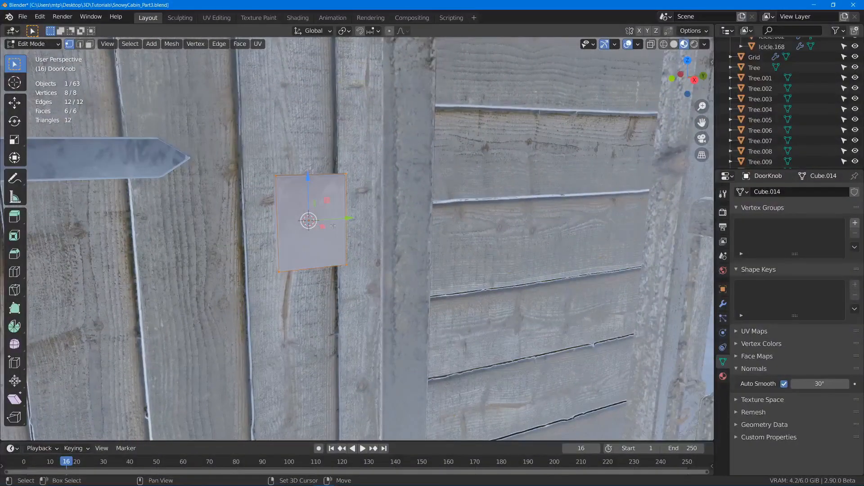
pyautogui.hotkey('shift', 'a')
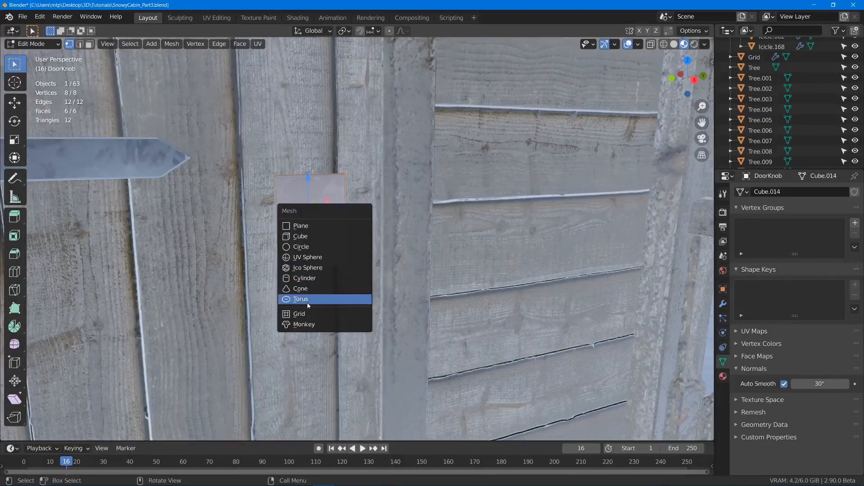
pyautogui.click(333, 299)
pyautogui.scroll(-4, 355, 250)
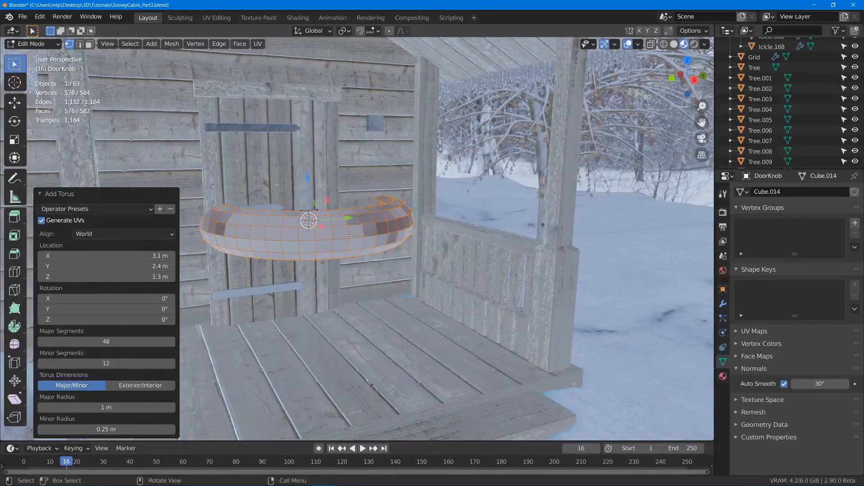
# Step: Scale the torus uniformly to about 0.140 and rotate it 90° about the global Y axis
pyautogui.moveTo(359, 228); pyautogui.dragTo(365, 255, button='middle')
pyautogui.press('s')
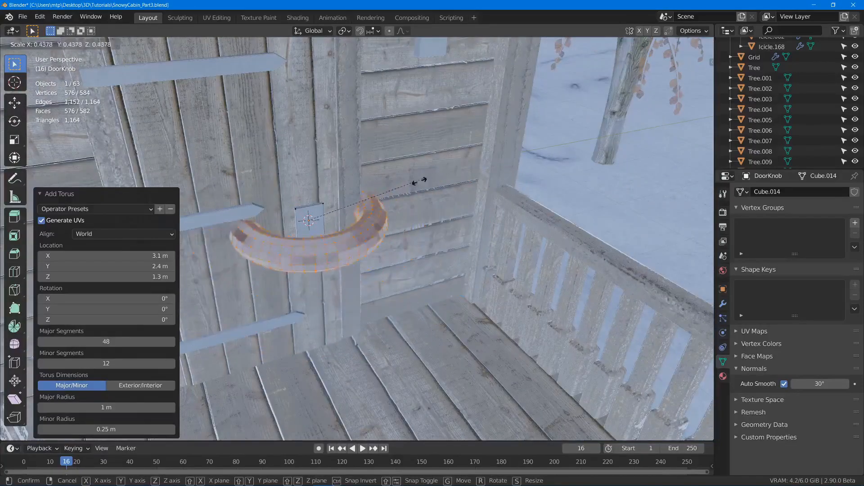
pyautogui.click(342, 208)
pyautogui.scroll(3, 295, 247)
pyautogui.moveTo(295, 247); pyautogui.dragTo(372, 170, button='middle')
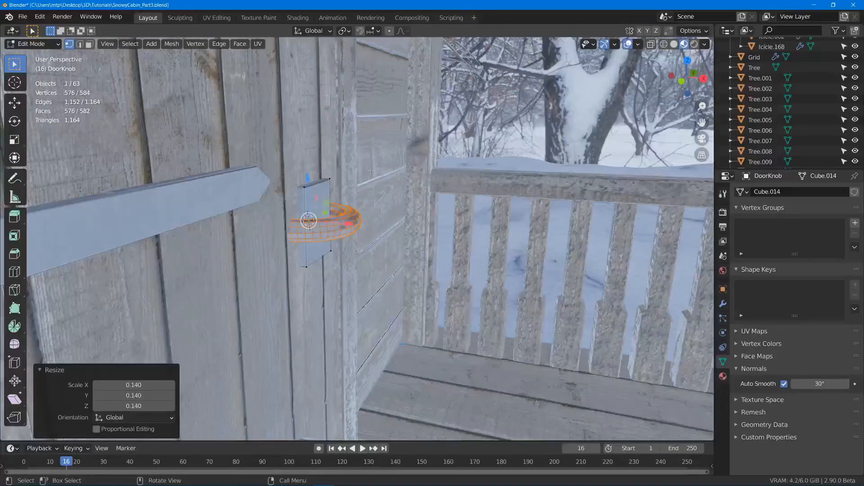
pyautogui.press('r')
pyautogui.press('y')
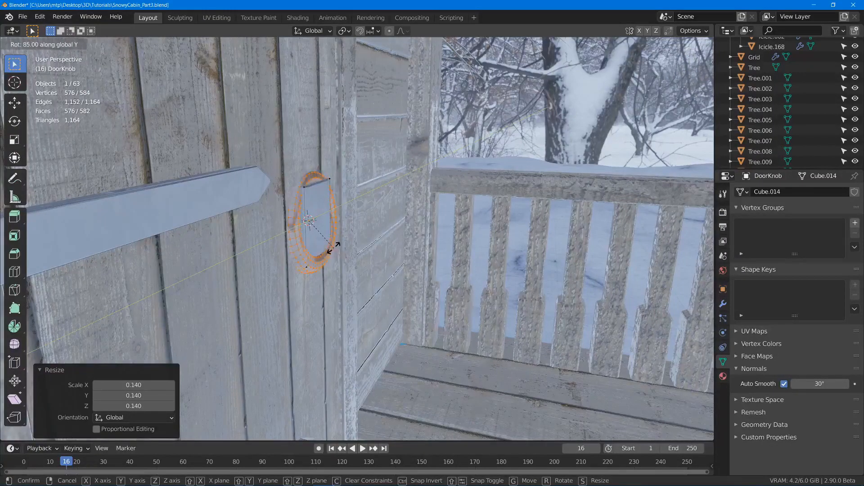
pyautogui.click(332, 252)
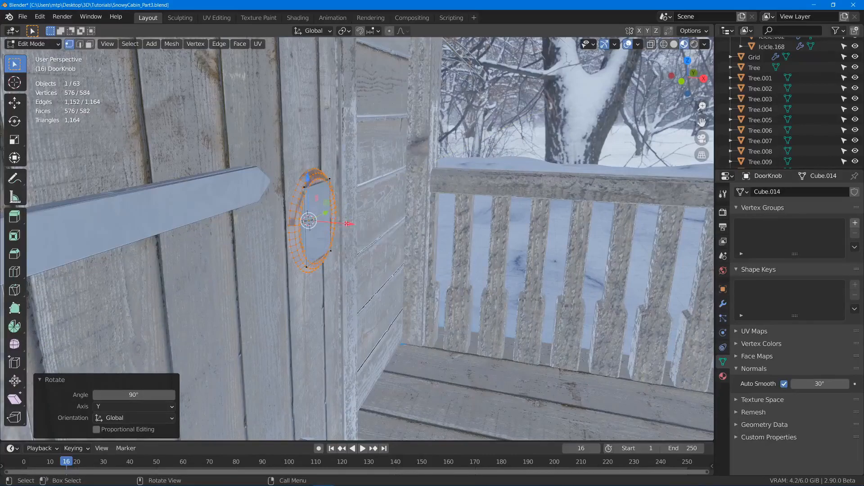
# Step: Move the torus outward from the doorknob plate along X and scale it uniformly to about 0.757
pyautogui.moveTo(347, 224); pyautogui.dragTo(363, 222)
pyautogui.moveTo(362, 223); pyautogui.dragTo(369, 216, button='middle')
pyautogui.press('s')
pyautogui.click(364, 195)
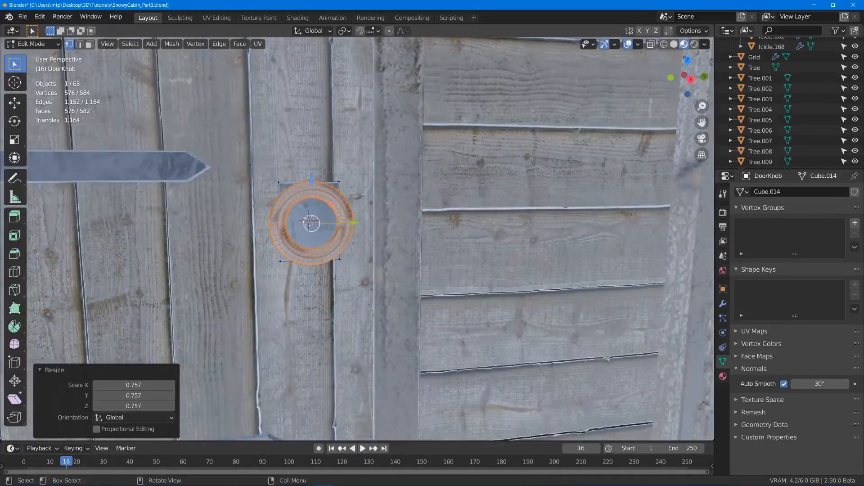
# Step: Lower the torus along Z on the doorknob plate and inset the plate's front face by about 0.073 m
pyautogui.moveTo(311, 182); pyautogui.dragTo(314, 218)
pyautogui.moveTo(314, 218); pyautogui.dragTo(364, 216, button='middle')
pyautogui.click(301, 214)
pyautogui.press('3')
pyautogui.click(304, 209)
pyautogui.scroll(3, 304, 209)
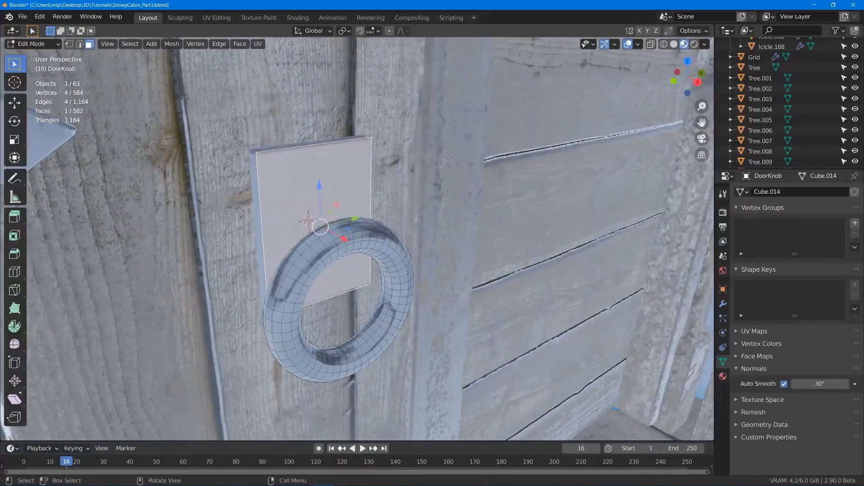
pyautogui.press('i')
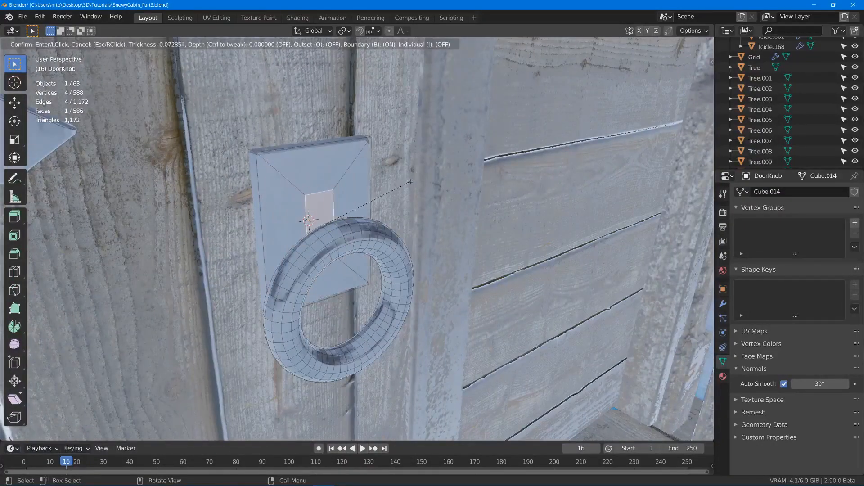
pyautogui.click(410, 182)
# Step: Scale the inset face to about 0.670 along Z and extrude it outward by about 0.077 m
pyautogui.moveTo(410, 182); pyautogui.dragTo(355, 178, button='middle')
pyautogui.press('s')
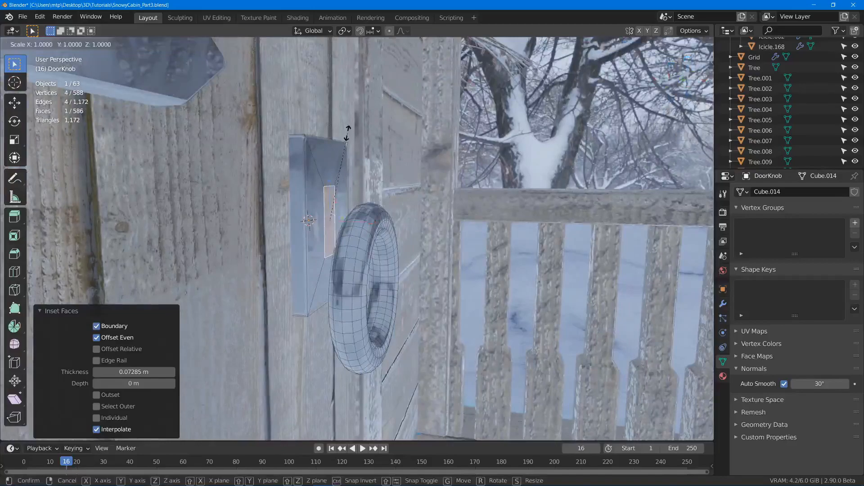
pyautogui.press('z')
pyautogui.click(347, 163)
pyautogui.moveTo(347, 163); pyautogui.dragTo(383, 212, button='middle')
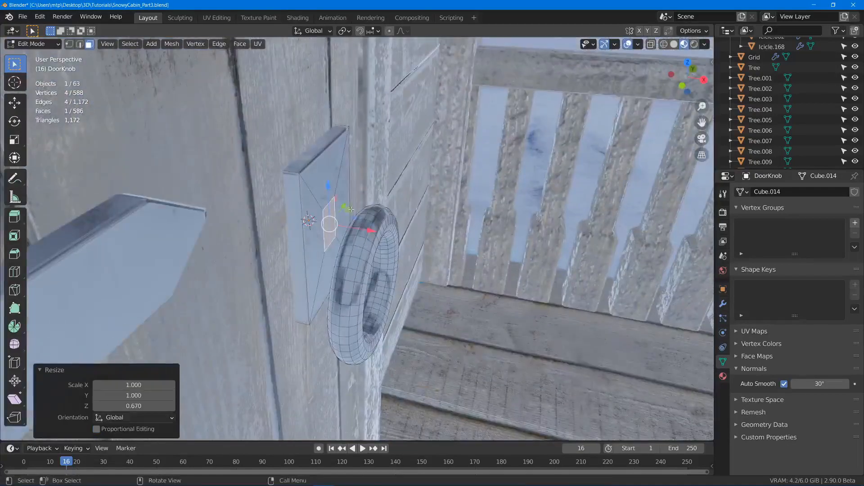
pyautogui.press('e')
pyautogui.click(395, 220)
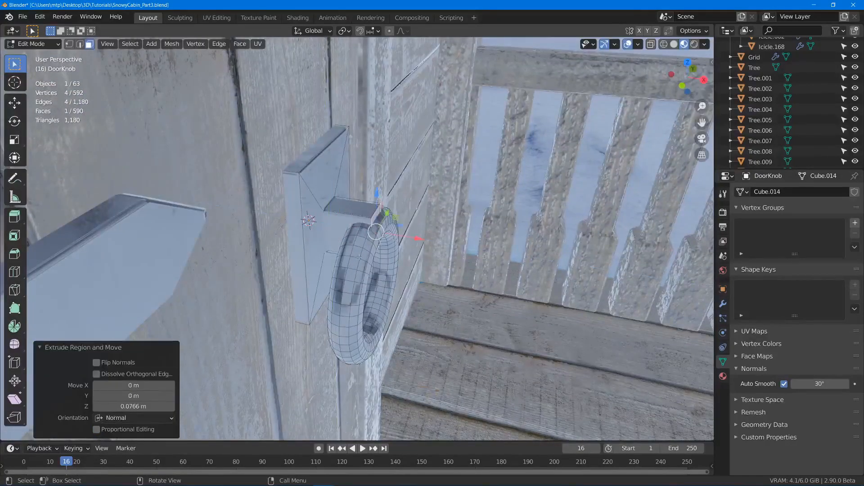
# Step: Select the whole linked torus and move it slightly back toward the door along X
pyautogui.hotkey('alt', 'a')
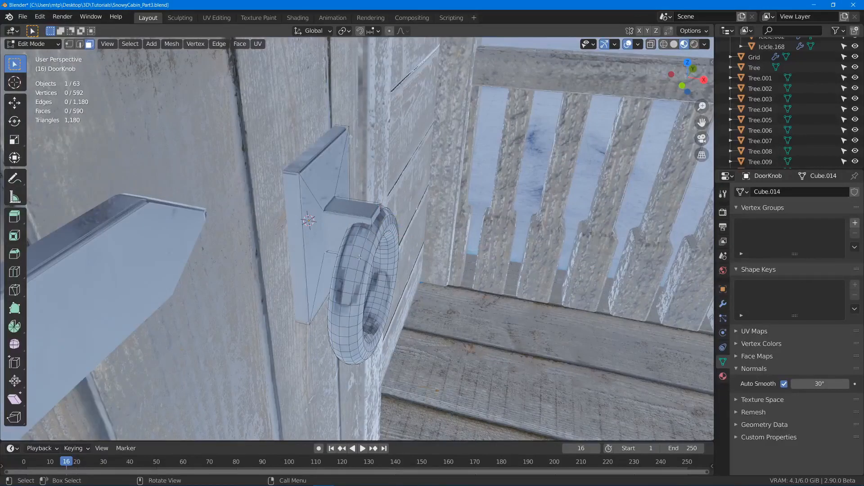
pyautogui.press('l')
pyautogui.moveTo(359, 257); pyautogui.dragTo(427, 282, button='middle')
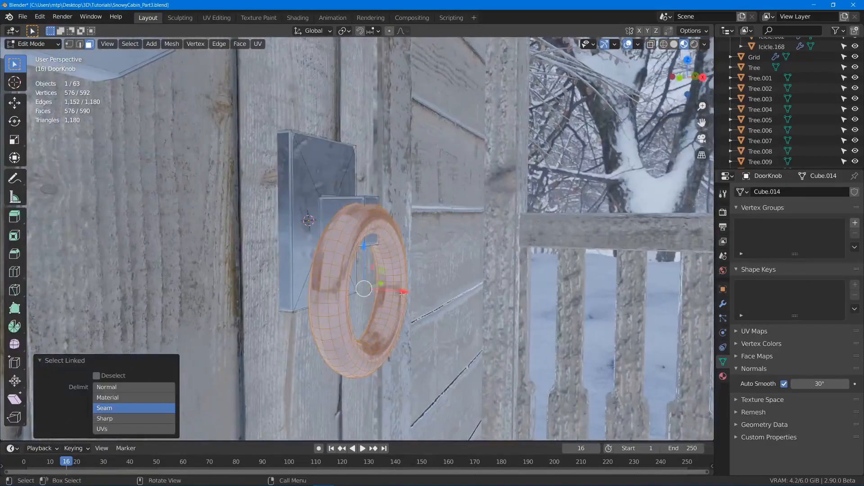
pyautogui.moveTo(402, 293); pyautogui.dragTo(387, 289)
# Step: Finish editing the doorknob mesh, deselect it in Object Mode and save the file
pyautogui.moveTo(387, 289); pyautogui.dragTo(260, 249, button='middle')
pyautogui.press('Tab')
pyautogui.scroll(-4, 339, 222)
pyautogui.click(260, 249)
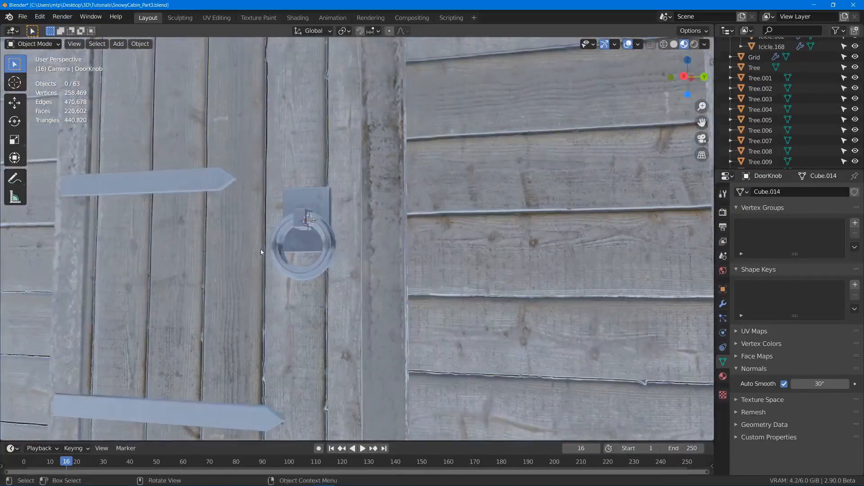
pyautogui.hotkey('ctrl', 's')
# Step: Examine the door fittings and the lantern block from the scene camera and close up
pyautogui.scroll(-6, 347, 218)
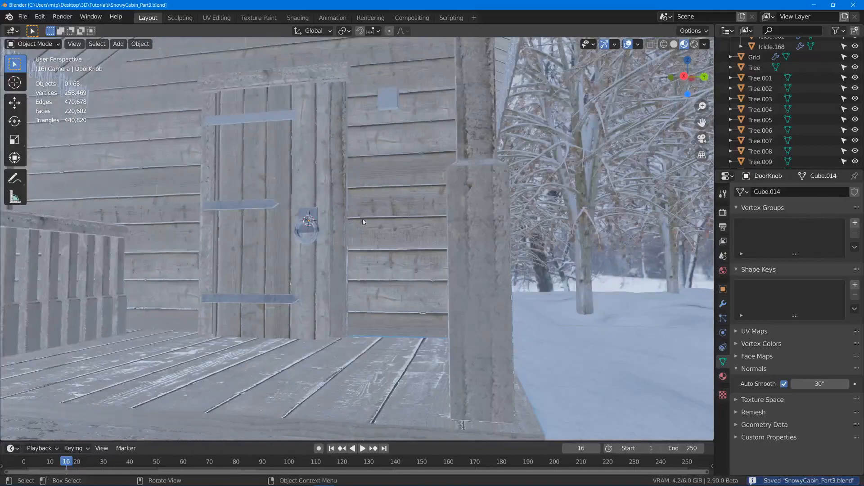
pyautogui.press('KP_0')
pyautogui.scroll(4, 288, 239)
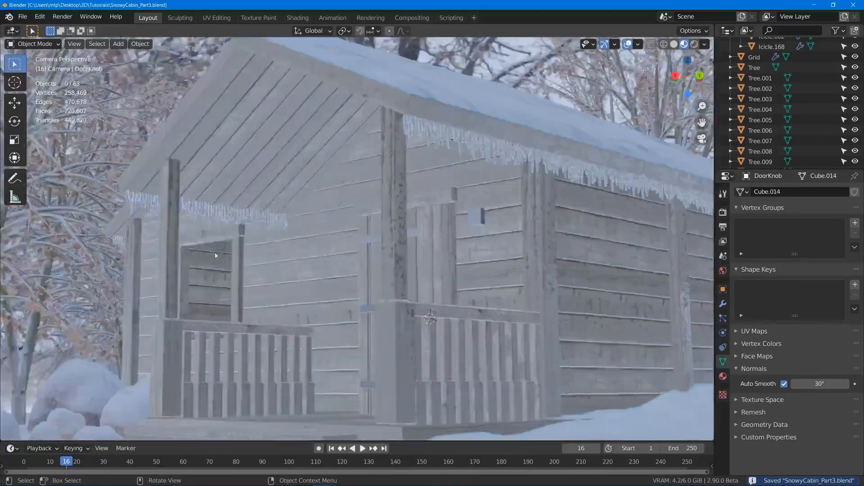
pyautogui.moveTo(215, 253); pyautogui.dragTo(274, 258, button='middle')
pyautogui.scroll(7, 275, 258)
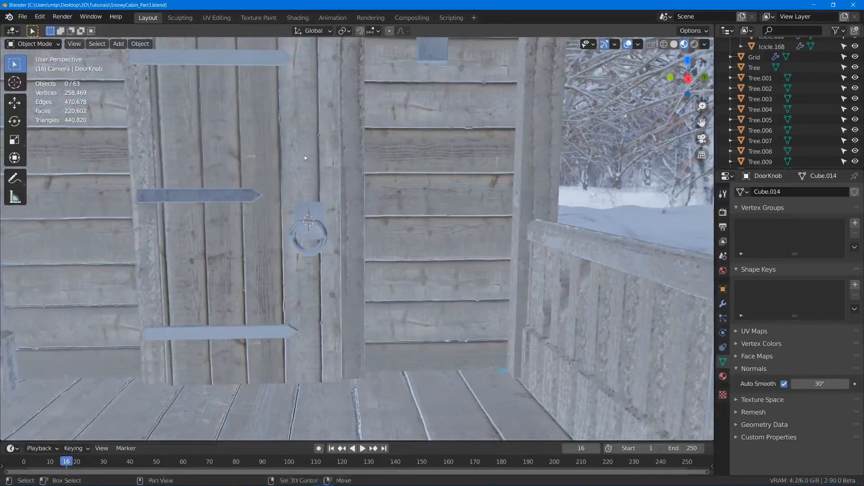
pyautogui.keyDown('shift'); pyautogui.moveTo(304, 158); pyautogui.dragTo(380, 214, button='middle'); pyautogui.keyUp('shift')
pyautogui.press('a')
pyautogui.hotkey('alt', 'a')
pyautogui.moveTo(405, 248)
pyautogui.mouseDown(button='middle')
pyautogui.moveTo(382, 259)
pyautogui.moveTo(378, 241)
pyautogui.moveTo(414, 236)
pyautogui.moveTo(398, 241)
pyautogui.mouseUp(button='middle')
pyautogui.scroll(5, 382, 261)
pyautogui.scroll(1, 399, 242)
pyautogui.scroll(-4, 548, 180)
pyautogui.keyDown('shift'); pyautogui.moveTo(548, 179); pyautogui.dragTo(399, 352, button='middle'); pyautogui.keyUp('shift')
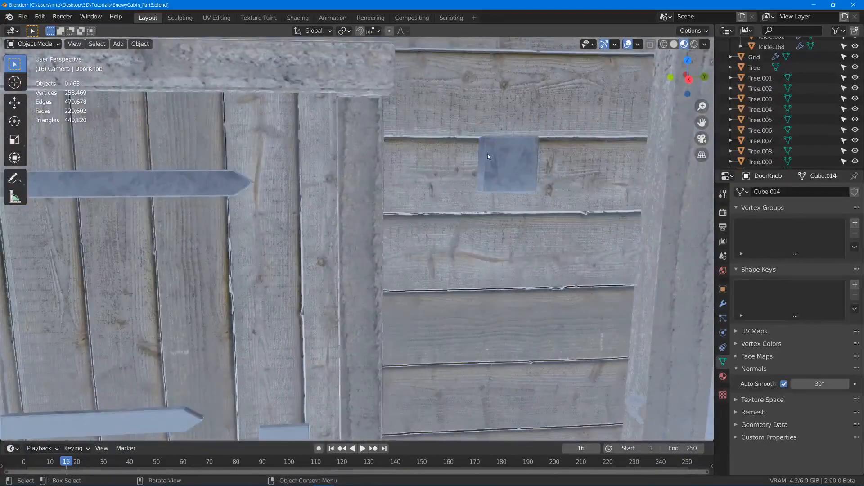
pyautogui.scroll(-3, 516, 175)
pyautogui.keyDown('shift'); pyautogui.moveTo(467, 272); pyautogui.dragTo(506, 251, button='middle'); pyautogui.keyUp('shift')
pyautogui.scroll(-1, 426, 227)
pyautogui.scroll(5, 427, 227)
# Step: Move the lantern block toward the door along Y and scale its mesh to about 1.479 along Z
pyautogui.moveTo(453, 208); pyautogui.dragTo(387, 200)
pyautogui.moveTo(388, 200); pyautogui.dragTo(339, 120, button='middle')
pyautogui.press('Tab')
pyautogui.scroll(3, 443, 220)
pyautogui.press('s')
pyautogui.press('z')
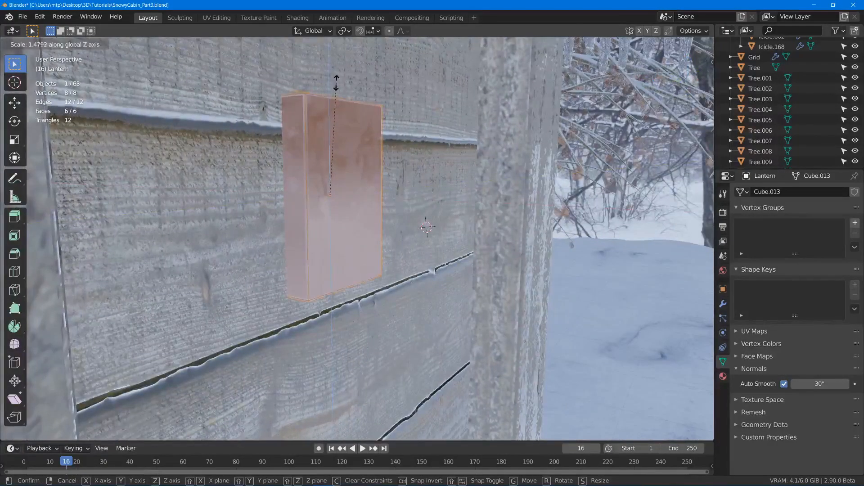
pyautogui.click(334, 83)
# Step: Scale the lantern plate uniformly to about 1.219 and move it about -0.021 m along X into the wall
pyautogui.moveTo(334, 83); pyautogui.dragTo(450, 193, button='middle')
pyautogui.scroll(-3, 450, 194)
pyautogui.press('s')
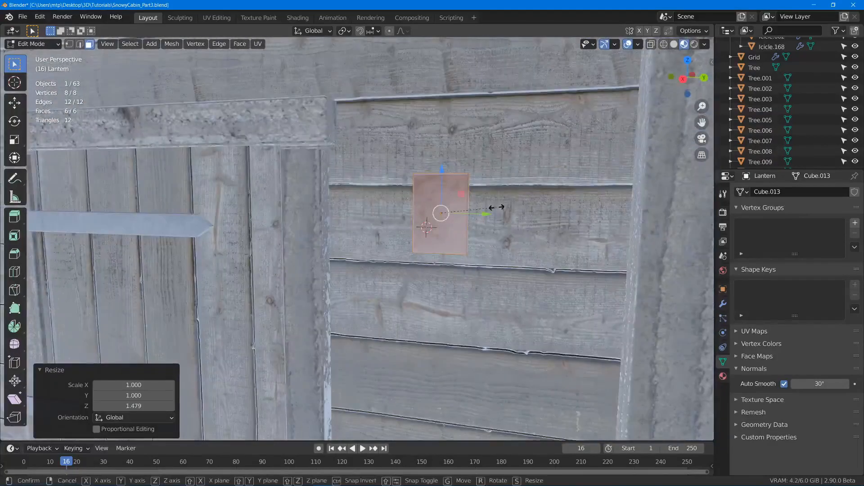
pyautogui.click(508, 205)
pyautogui.moveTo(508, 205); pyautogui.dragTo(426, 221, button='middle')
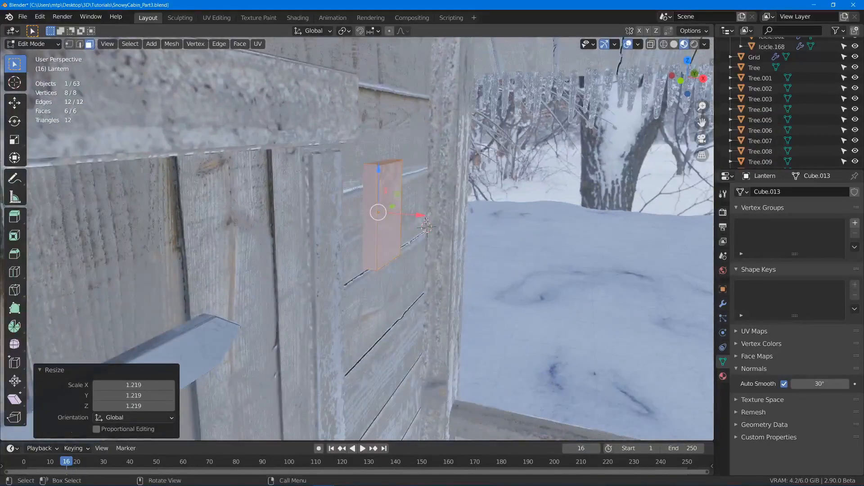
pyautogui.moveTo(421, 216); pyautogui.dragTo(414, 215)
# Step: Snap the 3D cursor to the selected lantern plate and add a cylinder there within the Lantern mesh
pyautogui.moveTo(545, 238); pyautogui.dragTo(447, 229, button='middle')
pyautogui.hotkey('shift', 's')
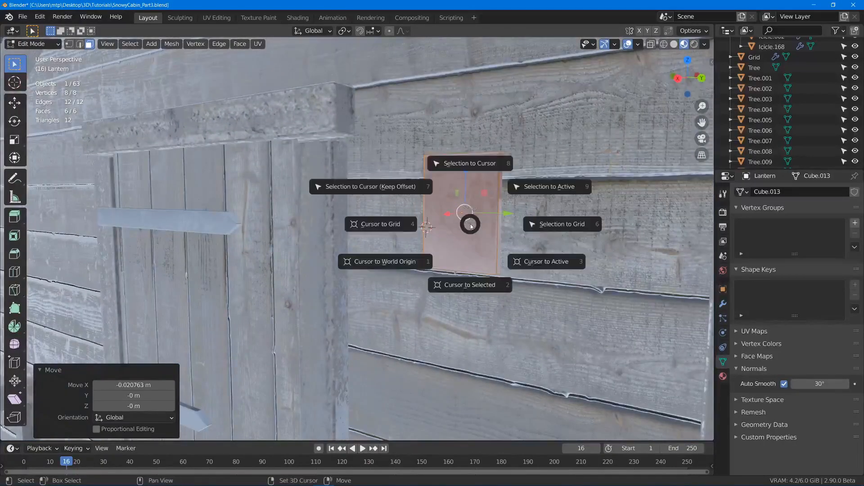
pyautogui.click(468, 284)
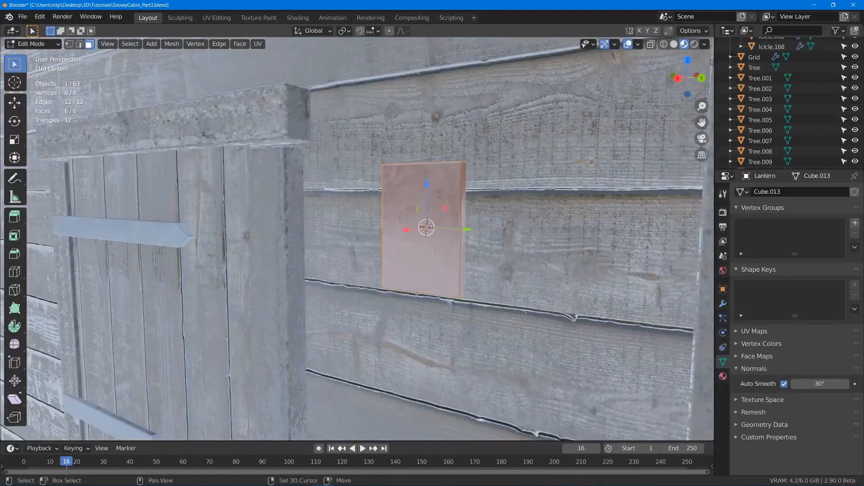
pyautogui.hotkey('shift', 'a')
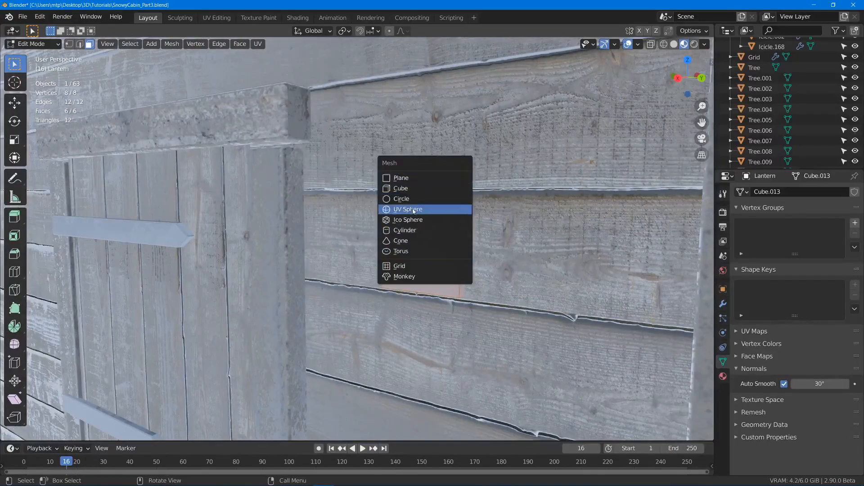
pyautogui.click(412, 231)
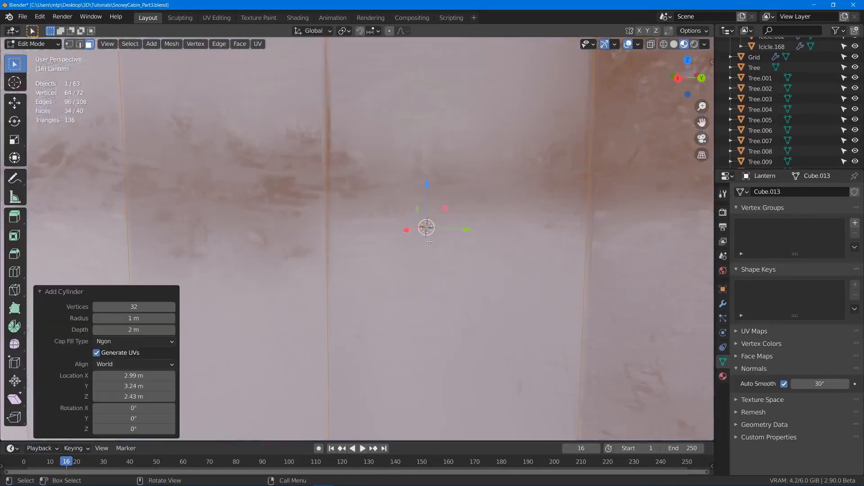
pyautogui.scroll(-5, 454, 242)
pyautogui.moveTo(453, 241); pyautogui.dragTo(448, 297, button='middle')
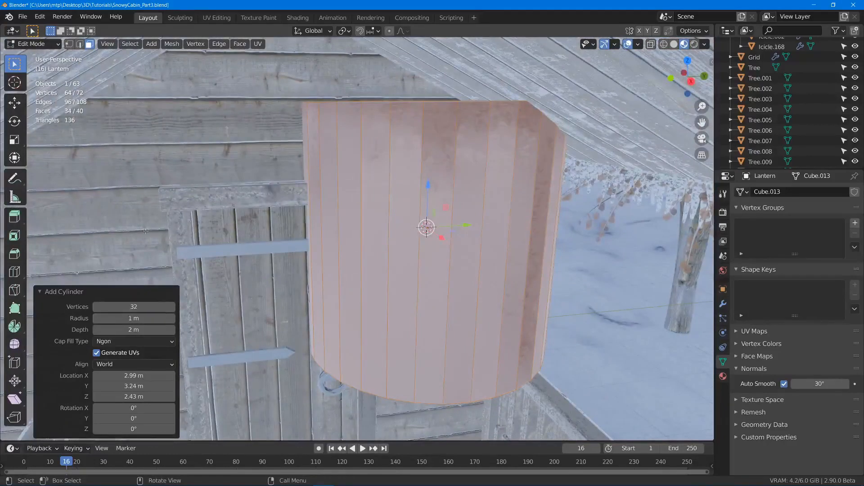
# Step: Scale the new cylinder down uniformly to about 0.176, and by about 0.756 more
pyautogui.press('s')
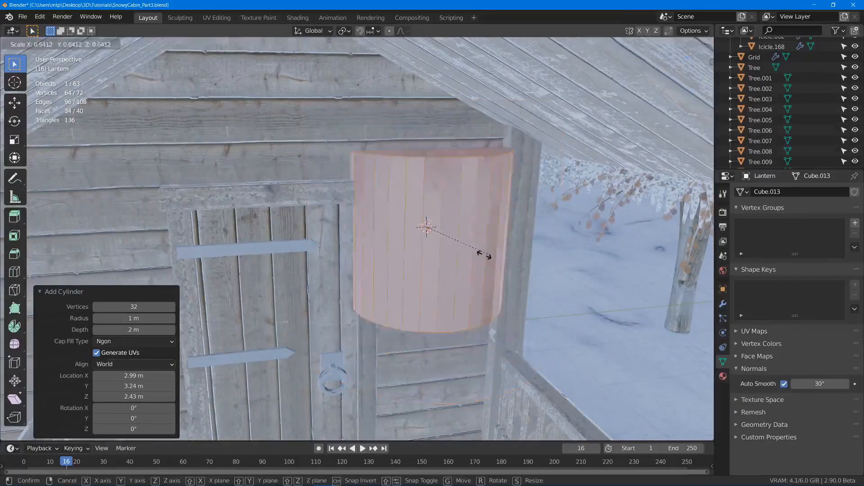
pyautogui.click(421, 246)
pyautogui.scroll(4, 483, 249)
pyautogui.press('s')
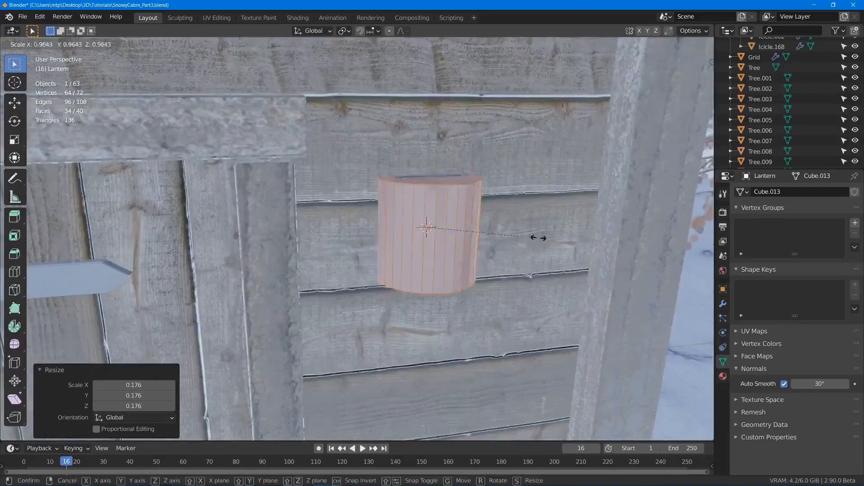
pyautogui.click(522, 234)
# Step: Move the cylinder outward and down from the plate by about 0.234 m along X and -0.142 m along Z
pyautogui.moveTo(521, 233); pyautogui.dragTo(476, 237, button='middle')
pyautogui.press('g')
pyautogui.click(469, 225)
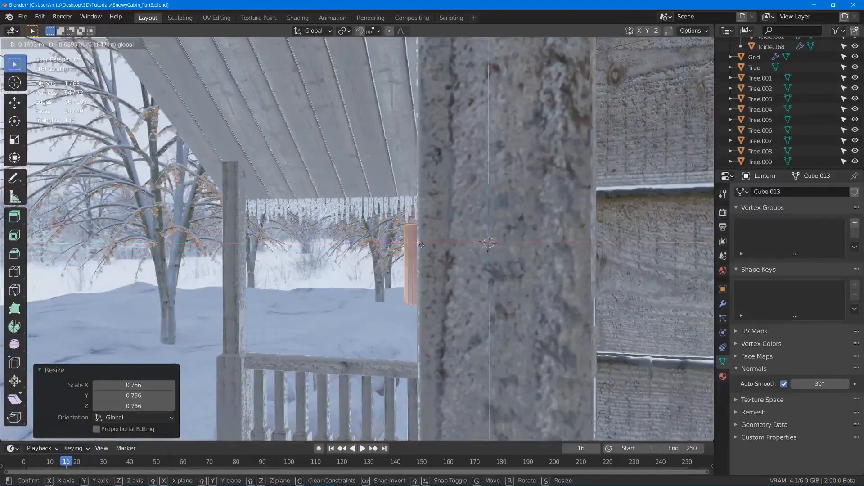
pyautogui.scroll(-5, 434, 249)
pyautogui.press('g')
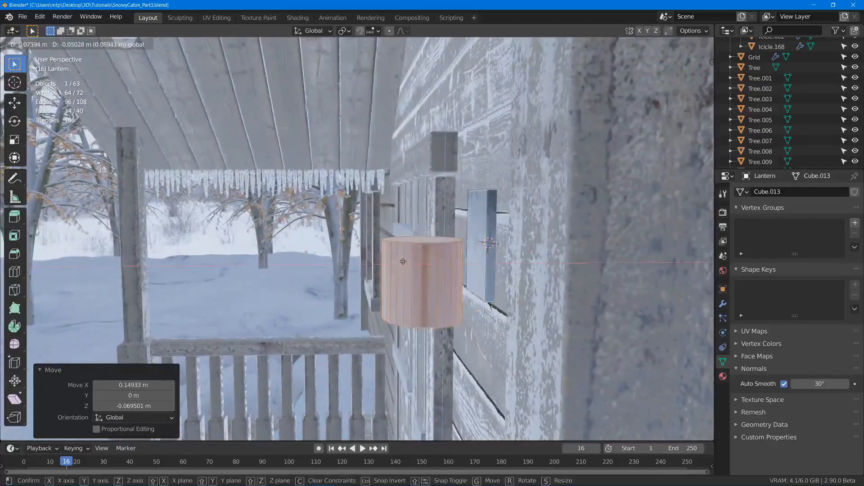
pyautogui.click(409, 259)
pyautogui.moveTo(410, 260); pyautogui.dragTo(426, 239, button='middle')
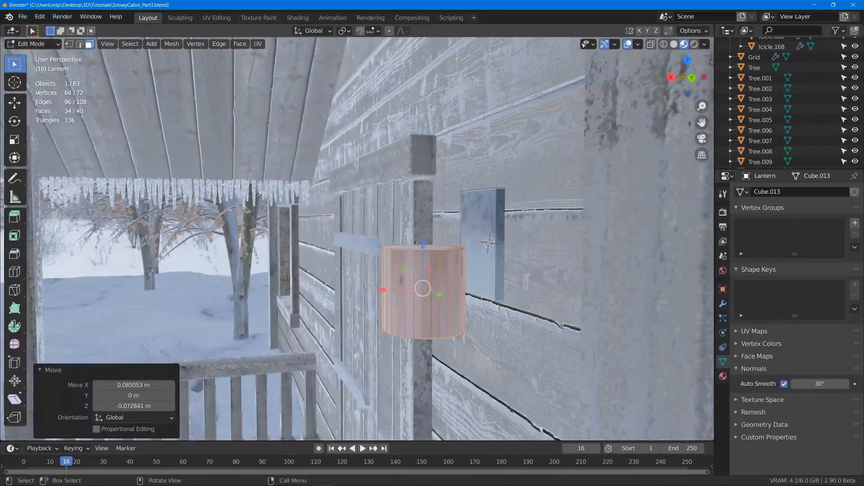
# Step: Taper the lantern cylinder by scaling its bottom face to about 0.790
pyautogui.click(427, 238)
pyautogui.moveTo(413, 351); pyautogui.dragTo(418, 310, button='middle')
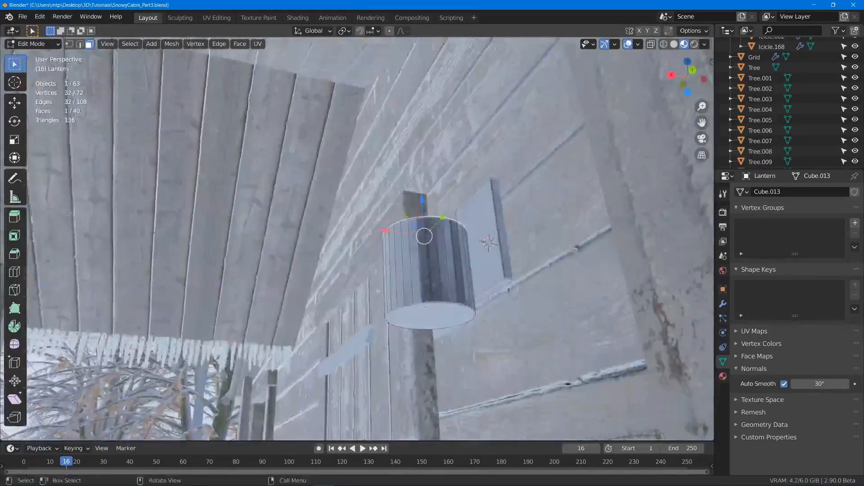
pyautogui.press('s')
pyautogui.click(512, 329)
pyautogui.moveTo(512, 328); pyautogui.dragTo(436, 274, button='middle')
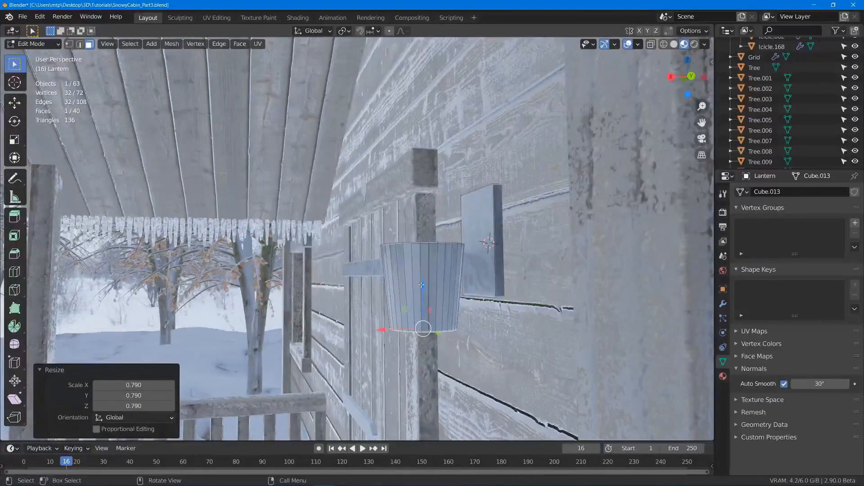
# Step: Return to Object Mode and apply smooth shading to the Lantern object
pyautogui.press('Tab')
pyautogui.rightClick(436, 274)
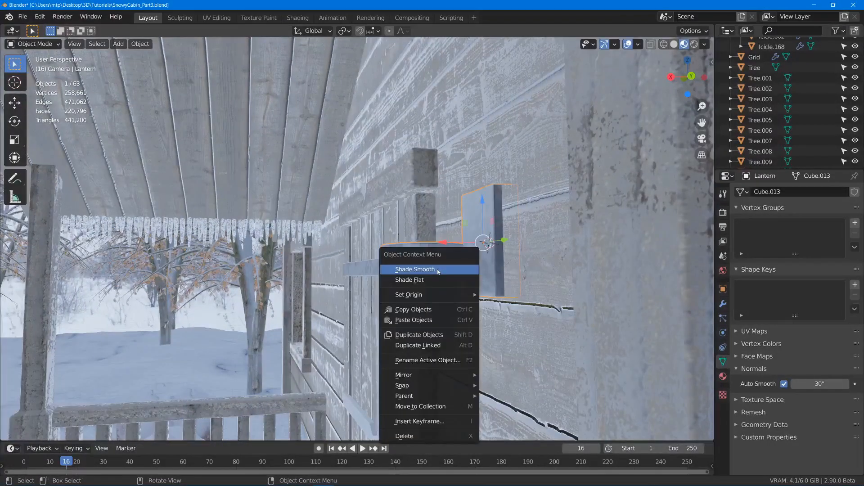
pyautogui.click(438, 270)
pyautogui.moveTo(423, 281); pyautogui.dragTo(445, 283, button='middle')
# Step: Set the Bevel modifier's limit method on the DoorKnob object to Angle
pyautogui.keyDown('shift'); pyautogui.moveTo(369, 343); pyautogui.dragTo(496, 163, button='middle'); pyautogui.keyUp('shift')
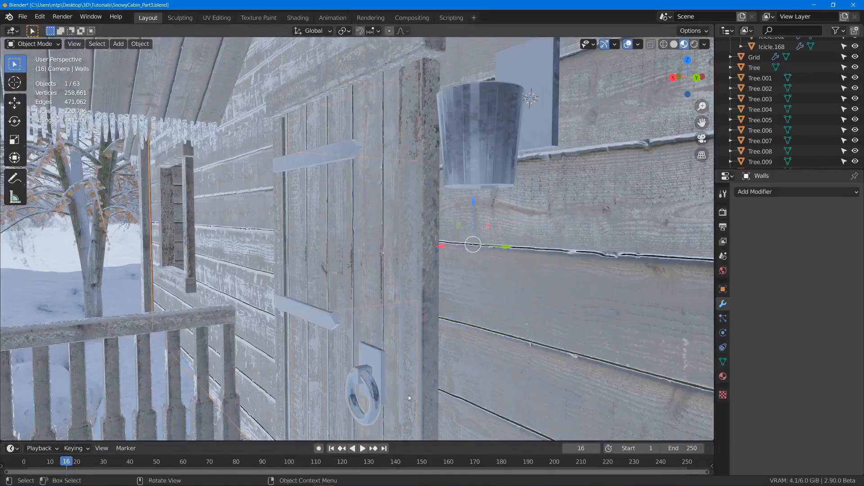
pyautogui.click(370, 368)
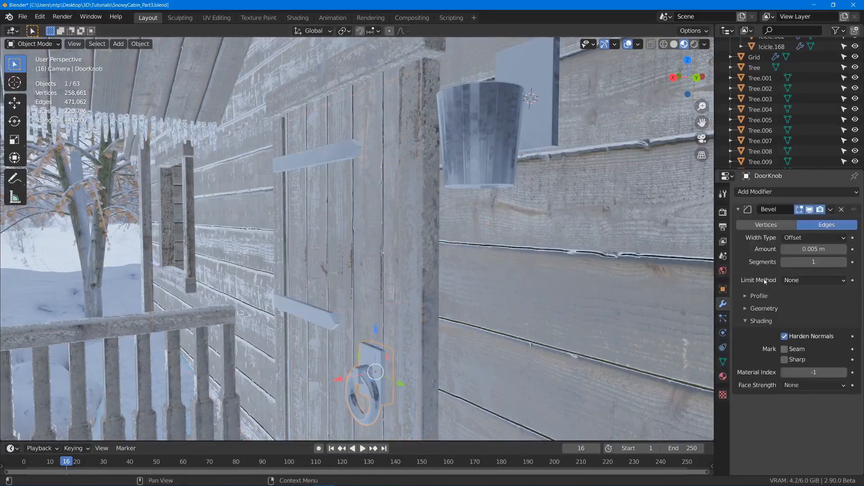
pyautogui.click(811, 280)
pyautogui.click(806, 303)
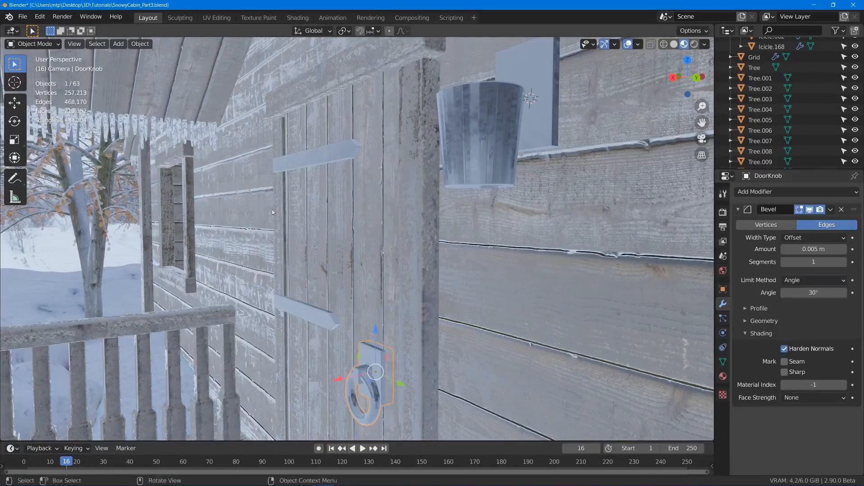
# Step: Set the Bevel modifier's limit method on the Lantern object to Angle
pyautogui.click(504, 142)
pyautogui.click(802, 282)
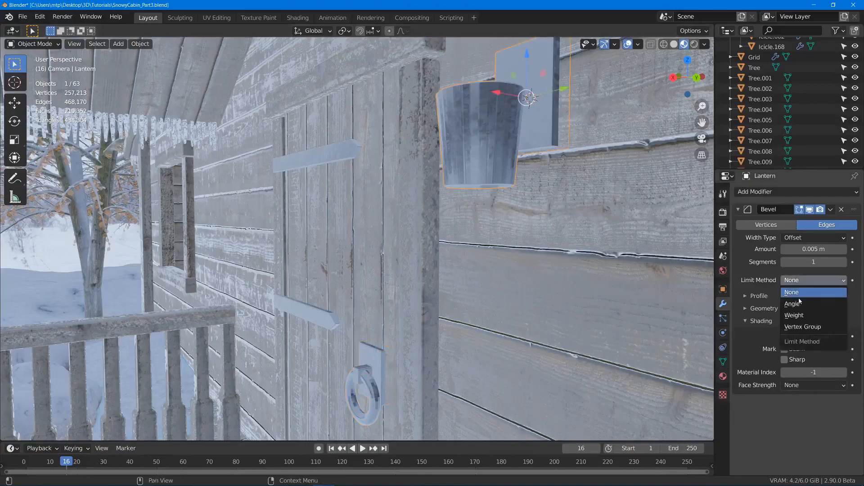
pyautogui.click(802, 299)
# Step: Enter Edit Mode on the Lantern object and slightly scale the top face of its tapered body
pyautogui.moveTo(544, 150); pyautogui.dragTo(513, 135, button='middle')
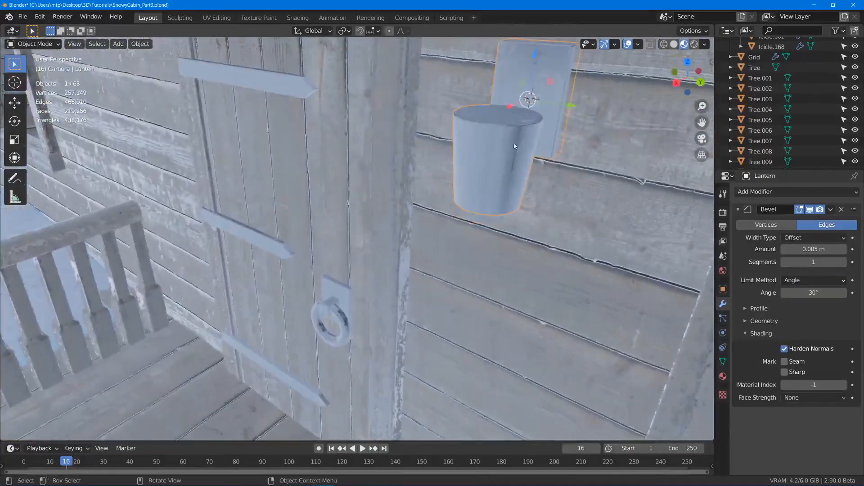
pyautogui.scroll(2, 514, 131)
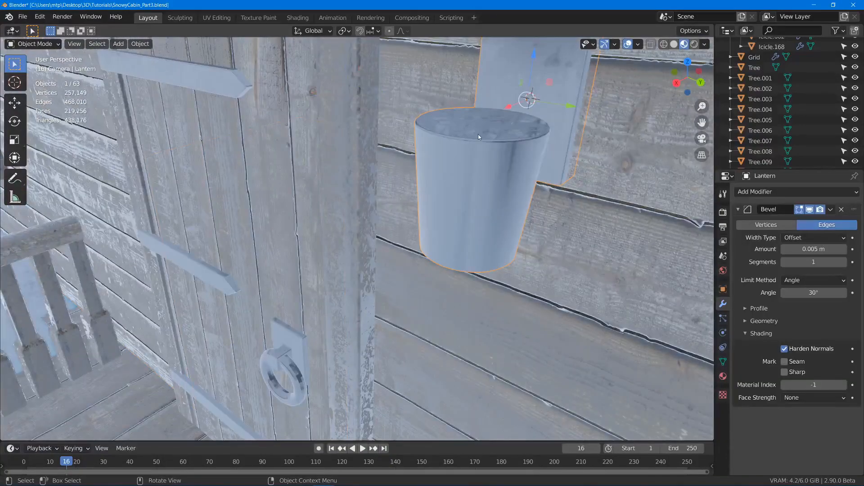
pyautogui.press('Tab')
pyautogui.moveTo(478, 134); pyautogui.dragTo(453, 113, button='middle')
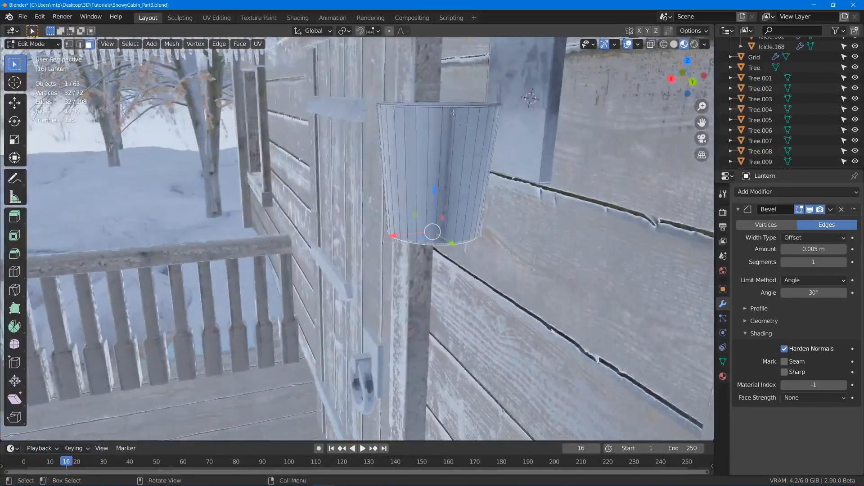
pyautogui.press('s')
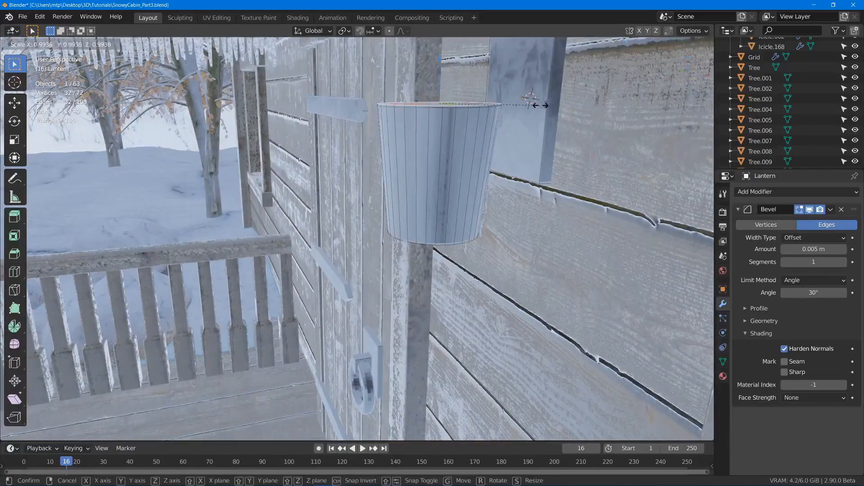
pyautogui.click(539, 107)
# Step: Scale the bottom face of the lantern body to about 0.883
pyautogui.moveTo(534, 104); pyautogui.dragTo(533, 67, button='middle')
pyautogui.click(464, 215)
pyautogui.press('s')
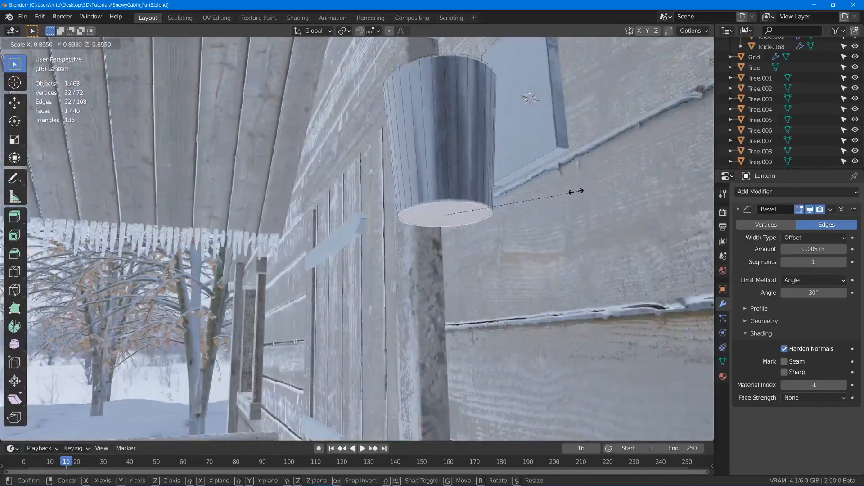
pyautogui.click(571, 191)
pyautogui.moveTo(571, 192); pyautogui.dragTo(488, 193, button='middle')
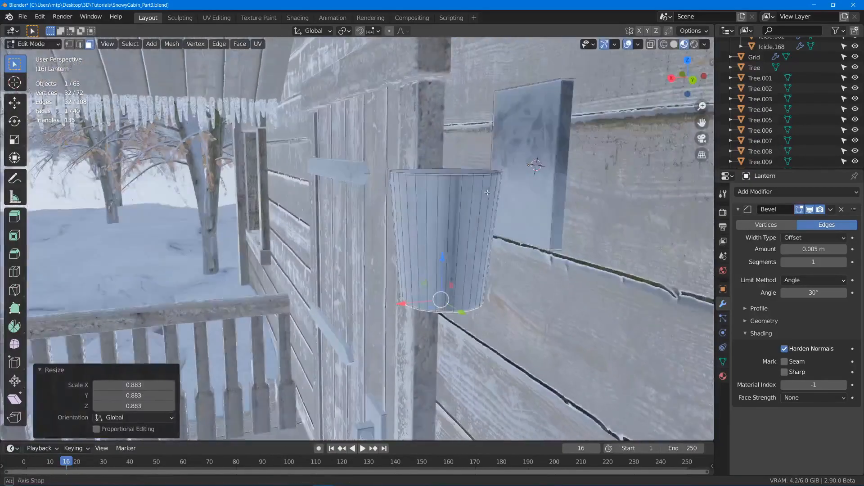
# Step: Extrude the lantern's top face in place, scale it to about 1.333, and raise it about 0.009 m to form a flared lip
pyautogui.hotkey('alt', 'a')
pyautogui.click(454, 172)
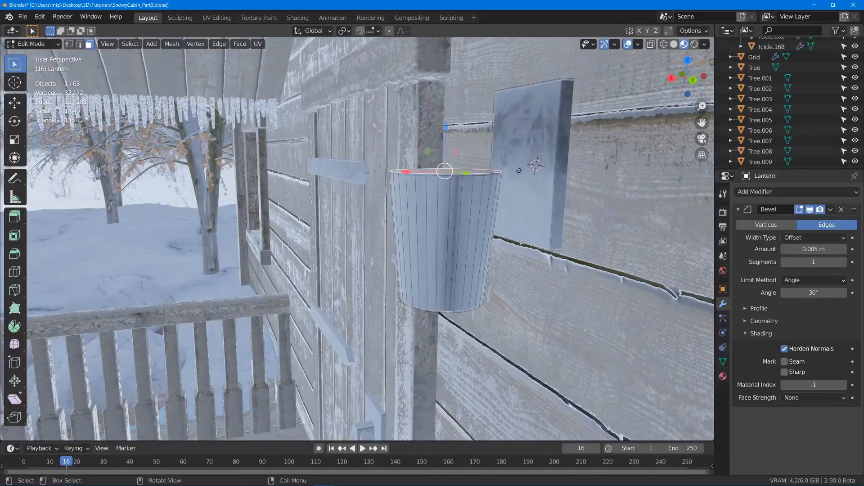
pyautogui.press('e')
pyautogui.rightClick(521, 153)
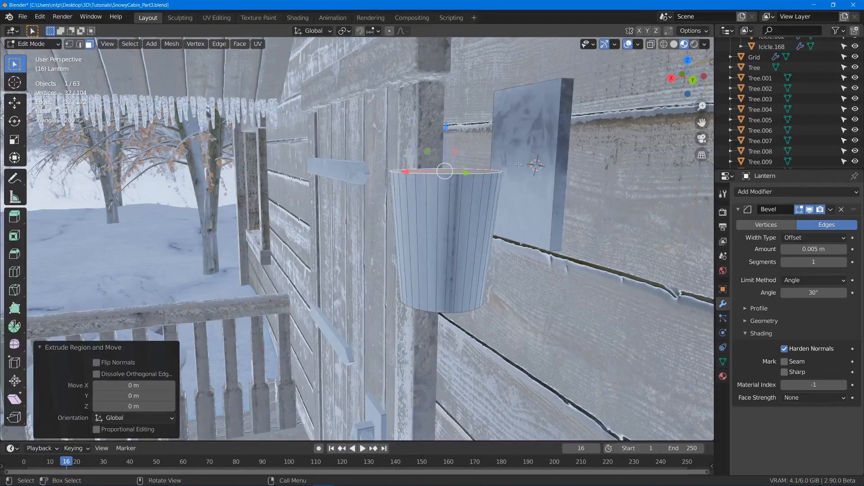
pyautogui.press('s')
pyautogui.click(543, 163)
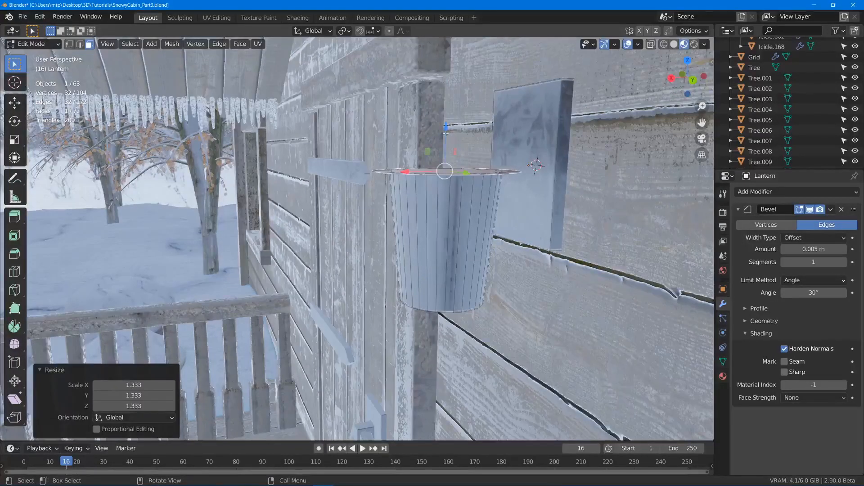
pyautogui.moveTo(446, 133); pyautogui.dragTo(448, 129)
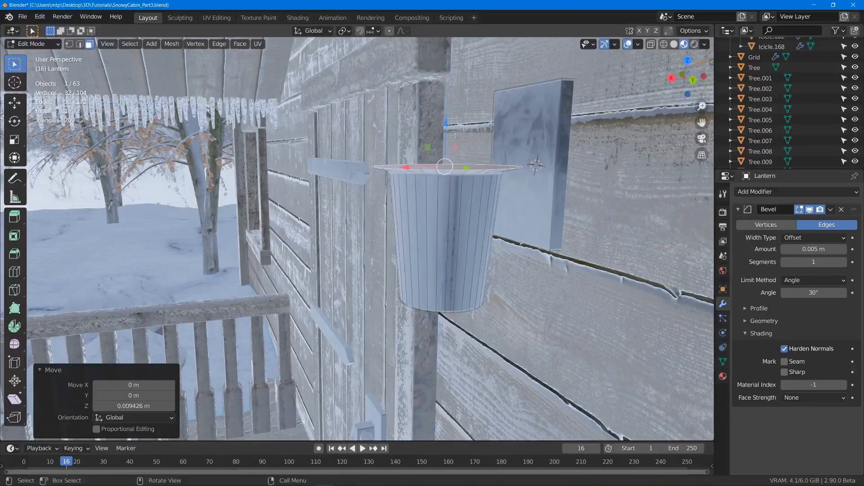
# Step: Extrude the widened top face upward about 0.041 m to give the lantern a thick rim
pyautogui.moveTo(456, 136); pyautogui.dragTo(530, 163, button='middle')
pyautogui.press('e')
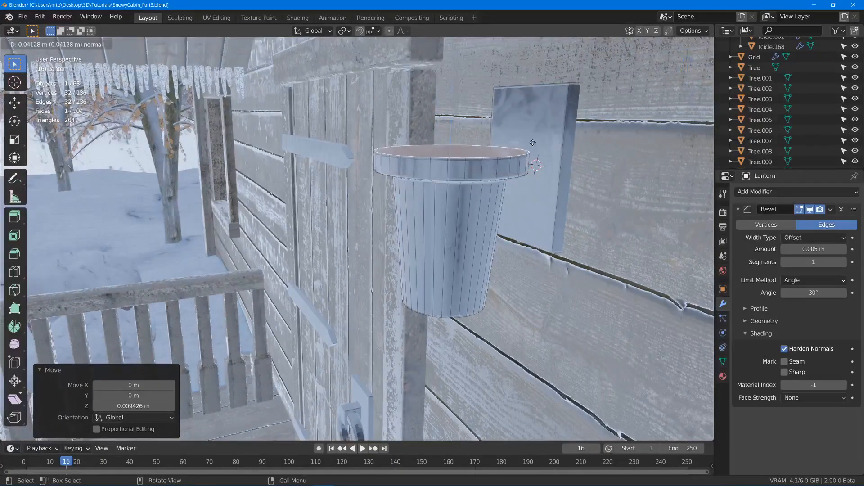
pyautogui.click(533, 142)
# Step: Inset the rim's top face about 0.050 m and extrude it upward about 0.030 m as a second tier
pyautogui.moveTo(532, 142); pyautogui.dragTo(493, 147, button='middle')
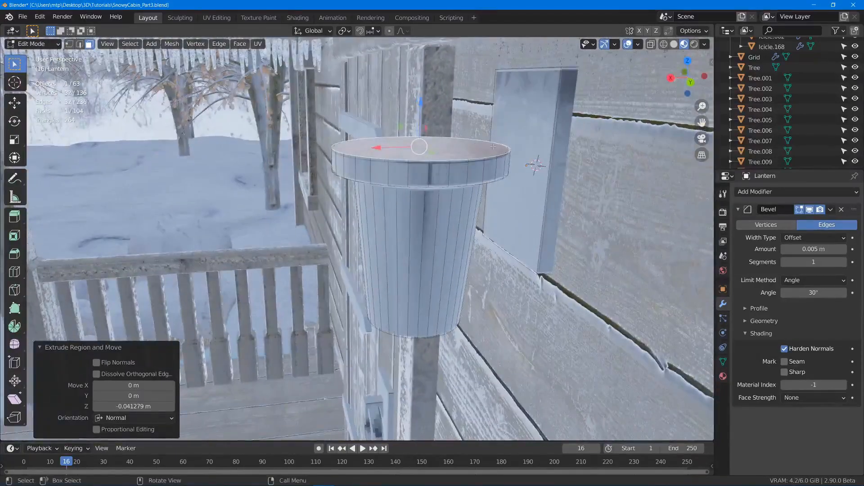
pyautogui.press('i')
pyautogui.click(476, 141)
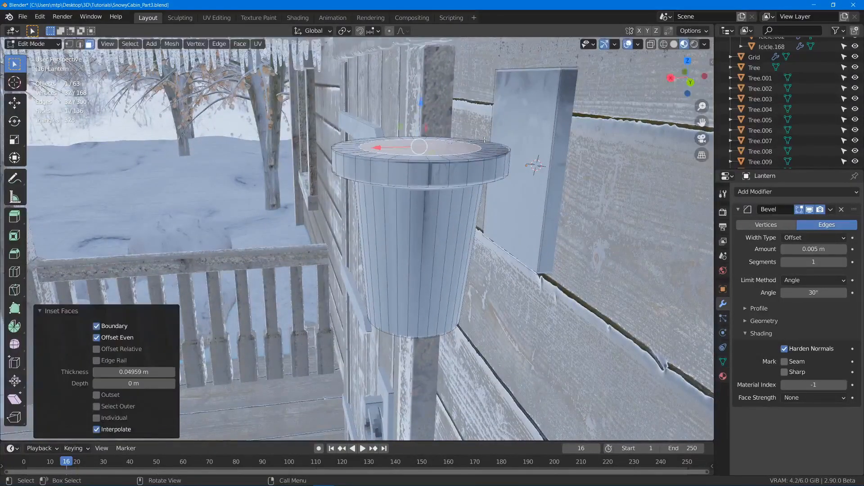
pyautogui.press('e')
pyautogui.click(493, 120)
# Step: Inset the second tier's top face about 0.065 m and extrude it upward about 0.057 m to form a cap
pyautogui.press('i')
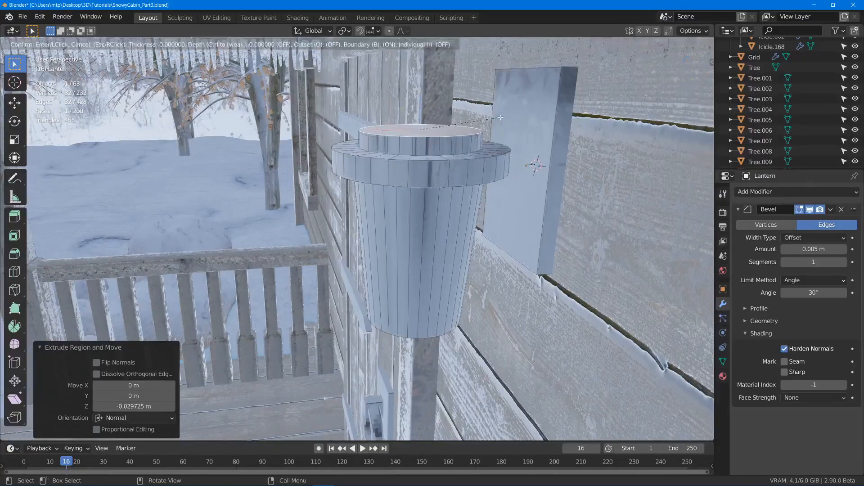
pyautogui.click(464, 122)
pyautogui.press('e')
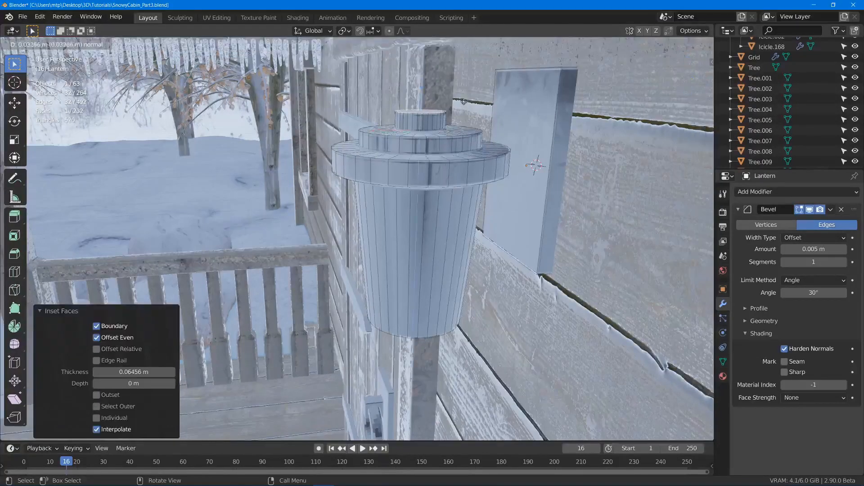
pyautogui.click(463, 88)
# Step: Extrude the lantern's bottom face downward about 0.008 m and scale it to about 1.245 for a flared base
pyautogui.moveTo(431, 193); pyautogui.dragTo(433, 165, button='middle')
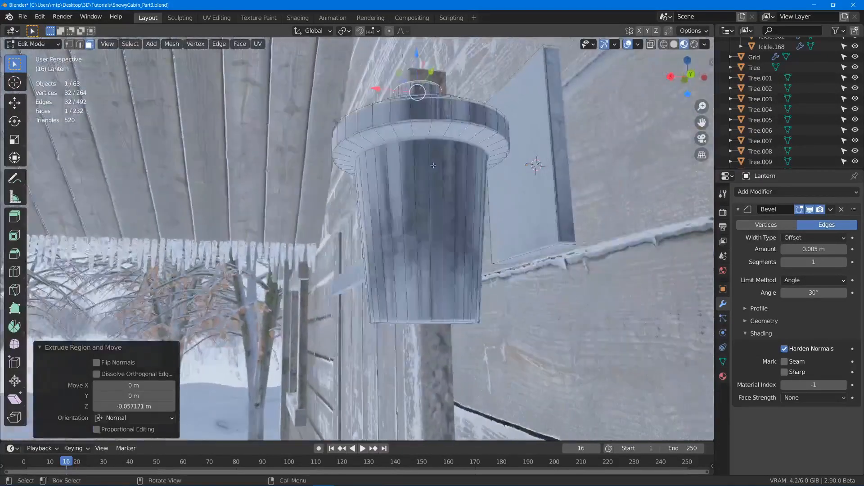
pyautogui.moveTo(397, 274); pyautogui.dragTo(419, 300, button='middle')
pyautogui.click(424, 307)
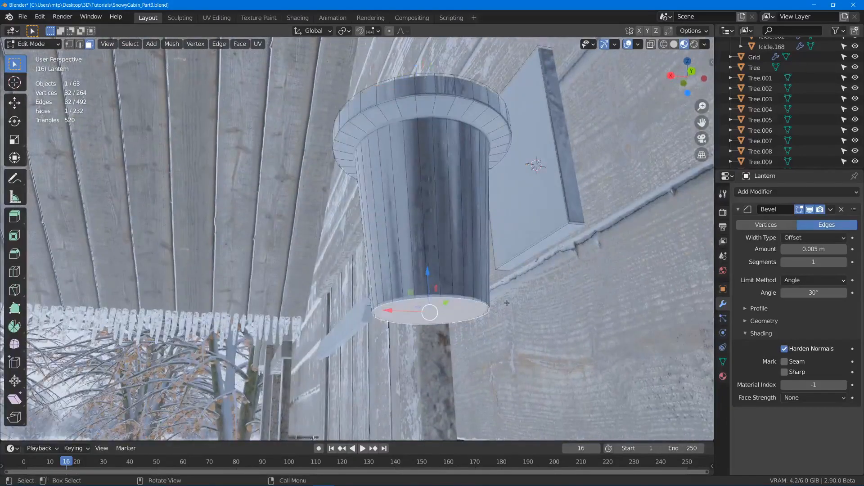
pyautogui.press('e')
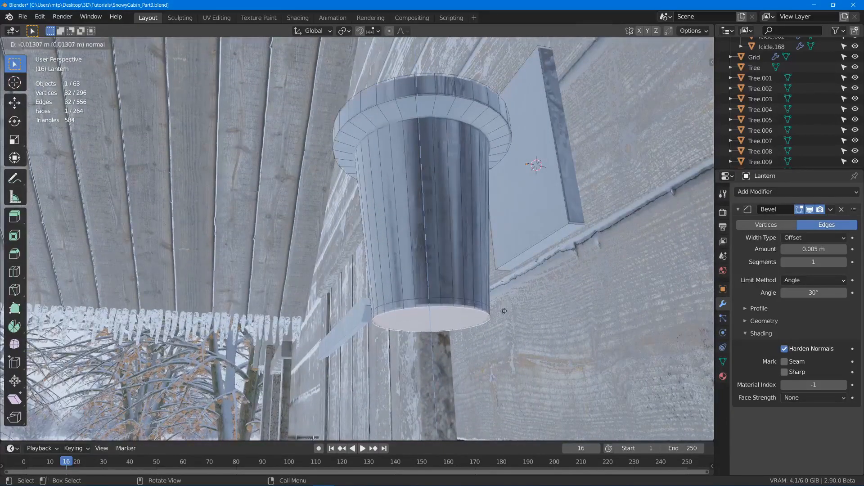
pyautogui.click(503, 308)
pyautogui.press('s')
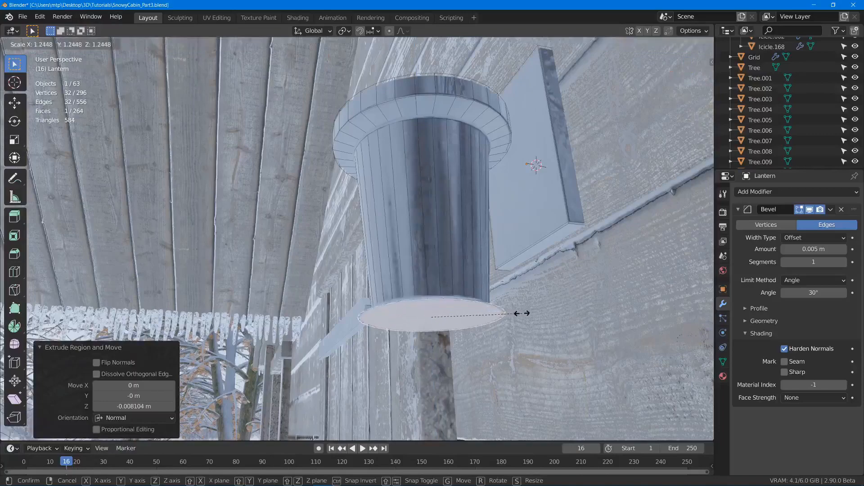
pyautogui.click(520, 312)
# Step: Extrude the base's bottom face downward about 0.04 m and taper it by scaling to about 0.90
pyautogui.moveTo(499, 286); pyautogui.dragTo(499, 306, button='middle')
pyautogui.press('e')
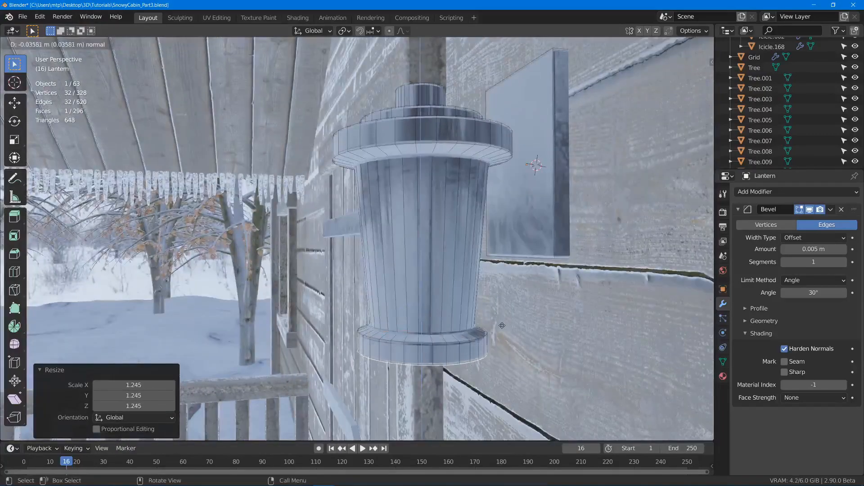
pyautogui.click(501, 328)
pyautogui.moveTo(511, 266); pyautogui.dragTo(500, 303, button='middle')
pyautogui.press('s')
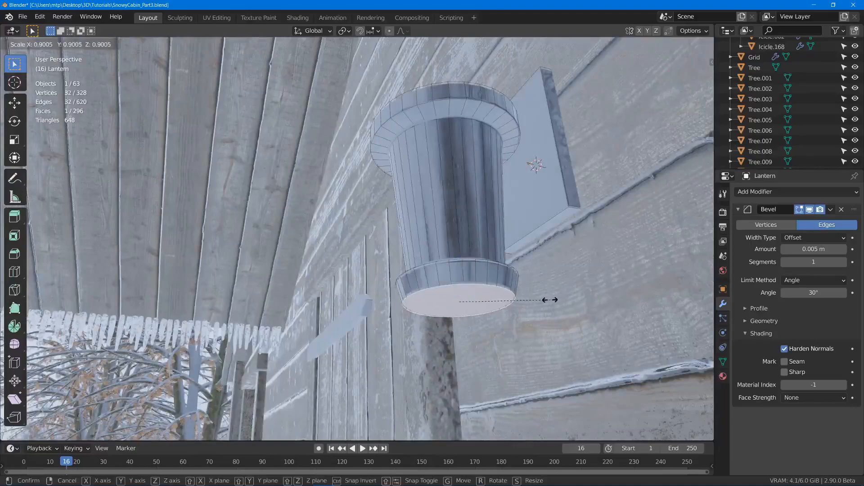
pyautogui.click(552, 300)
# Step: Clear the selection and select a panel of six adjacent side faces on the lantern body
pyautogui.moveTo(551, 299); pyautogui.dragTo(520, 263, button='middle')
pyautogui.hotkey('alt', 'a')
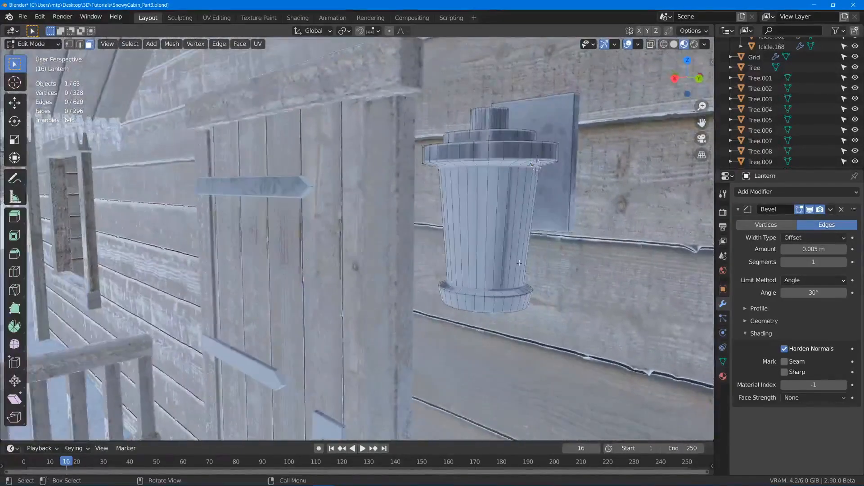
pyautogui.moveTo(472, 154); pyautogui.dragTo(427, 224, button='middle')
pyautogui.click(442, 210)
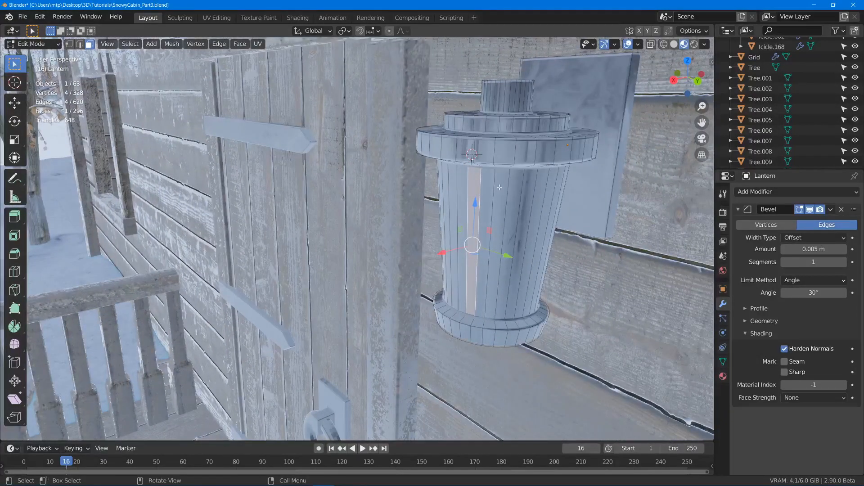
pyautogui.keyDown('ctrl'); pyautogui.keyDown('shift'); pyautogui.click(539, 188); pyautogui.keyUp('shift'); pyautogui.keyUp('ctrl')
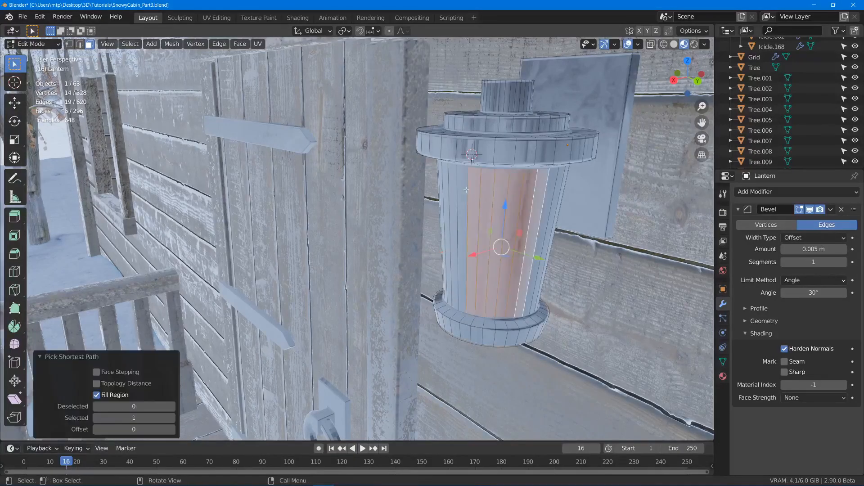
# Step: Isolate the lantern in Solid shading and add a second panel of six adjacent side faces, two faces away from the first
pyautogui.moveTo(541, 240)
pyautogui.mouseDown(button='middle')
pyautogui.moveTo(571, 256)
pyautogui.moveTo(590, 221)
pyautogui.moveTo(613, 251)
pyautogui.moveTo(586, 251)
pyautogui.mouseUp(button='middle')
pyautogui.keyDown('shift'); pyautogui.click(593, 221); pyautogui.keyUp('shift')
pyautogui.press('z')
pyautogui.click(590, 238)
pyautogui.press('z')
pyautogui.click(656, 251)
pyautogui.moveTo(656, 251); pyautogui.dragTo(484, 223, button='middle')
pyautogui.press('KP_Divide')
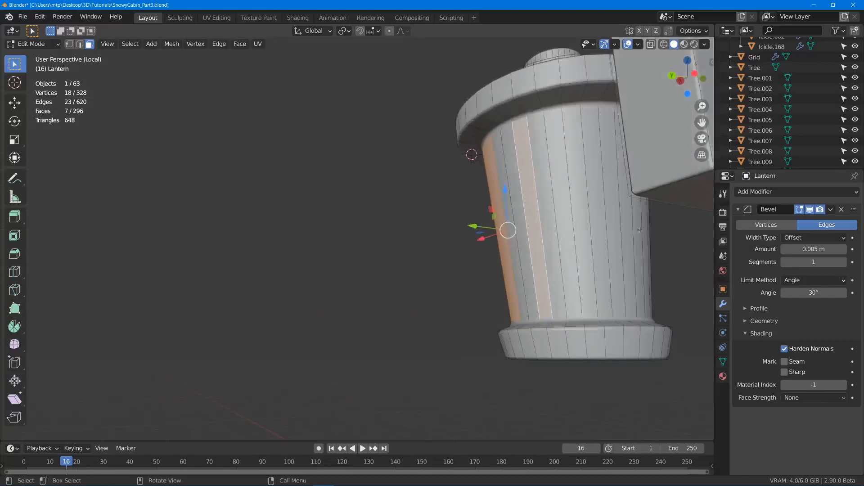
pyautogui.moveTo(578, 180); pyautogui.dragTo(560, 188, button='middle')
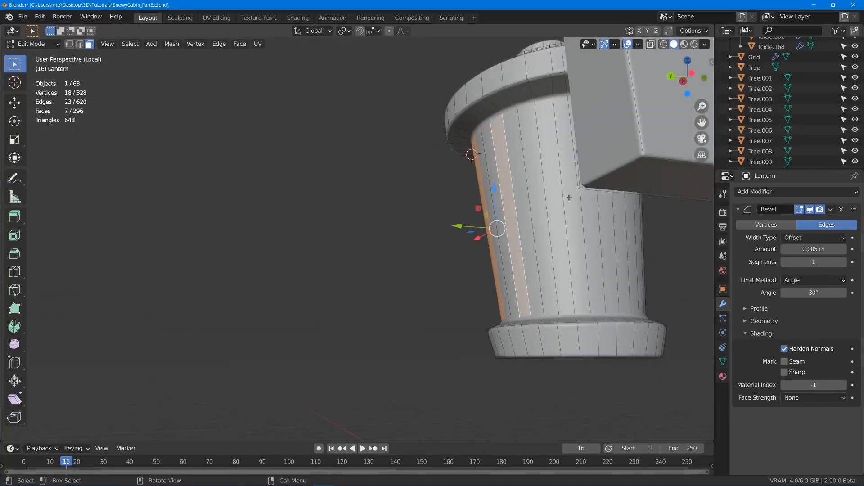
pyautogui.keyDown('ctrl'); pyautogui.keyDown('shift'); pyautogui.click(583, 204); pyautogui.keyUp('shift'); pyautogui.keyUp('ctrl')
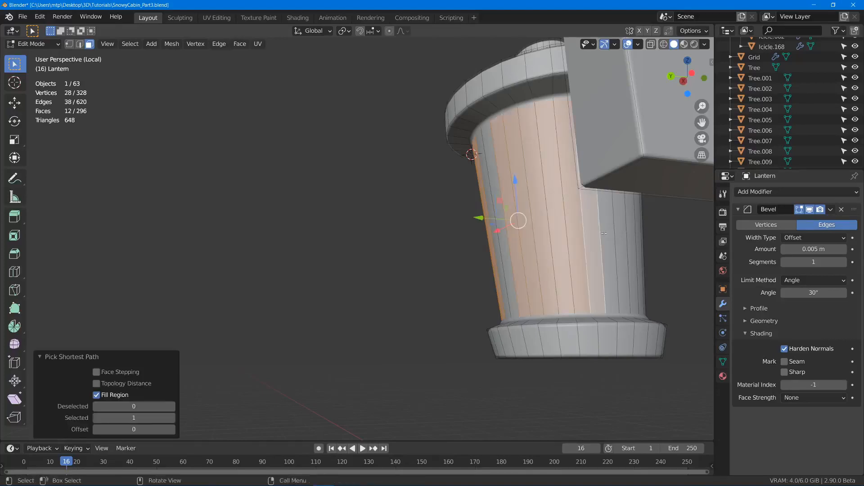
# Step: Add two more six-face panels around the lantern body, leaving two unselected faces between neighbouring panels
pyautogui.moveTo(583, 204); pyautogui.dragTo(478, 237, button='middle')
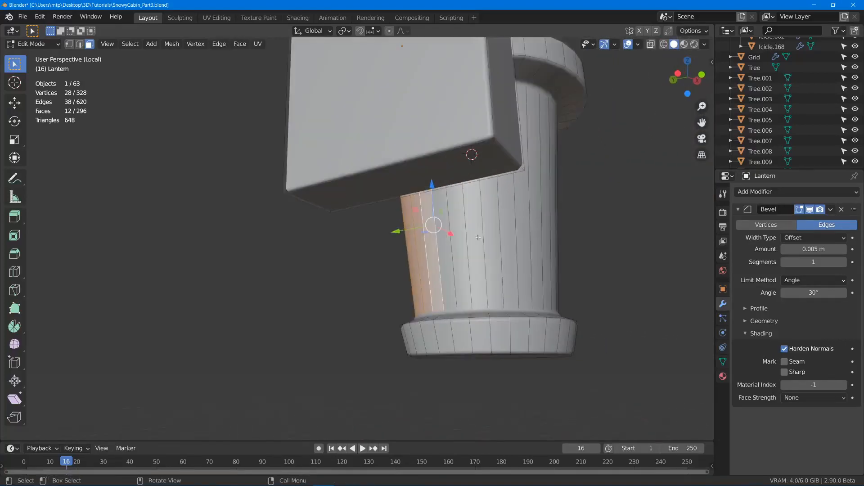
pyautogui.keyDown('shift'); pyautogui.click(475, 209); pyautogui.keyUp('shift')
pyautogui.moveTo(528, 231); pyautogui.dragTo(476, 217, button='middle')
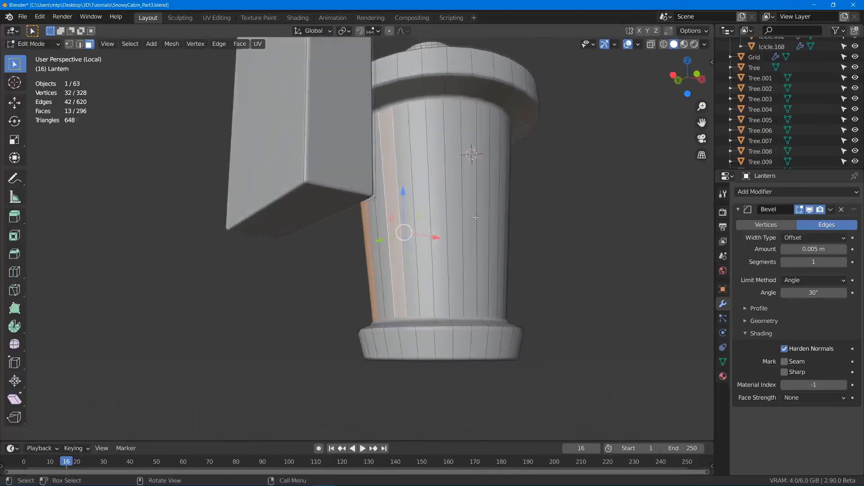
pyautogui.keyDown('ctrl'); pyautogui.click(470, 177); pyautogui.keyUp('ctrl')
pyautogui.moveTo(470, 177); pyautogui.dragTo(416, 168, button='middle')
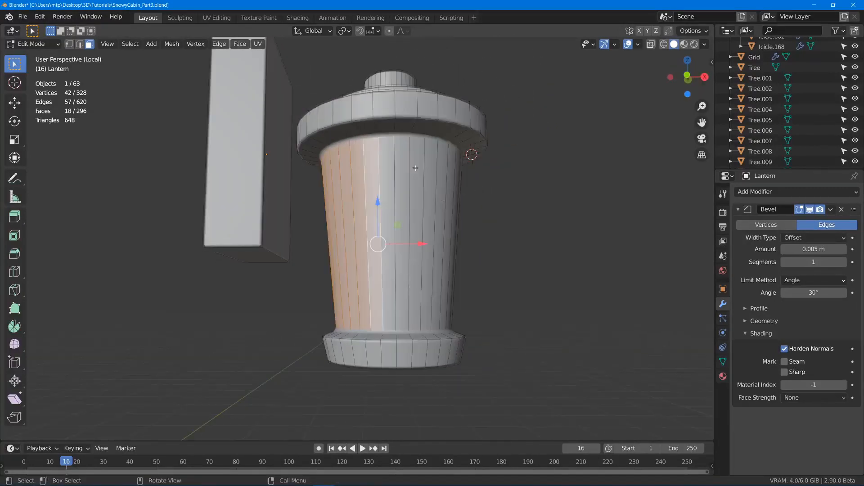
pyautogui.keyDown('shift'); pyautogui.click(417, 199); pyautogui.keyUp('shift')
pyautogui.moveTo(417, 199)
pyautogui.mouseDown(button='middle')
pyautogui.moveTo(420, 207)
pyautogui.moveTo(417, 195)
pyautogui.mouseUp(button='middle')
pyautogui.keyDown('ctrl'); pyautogui.click(415, 198); pyautogui.keyUp('ctrl')
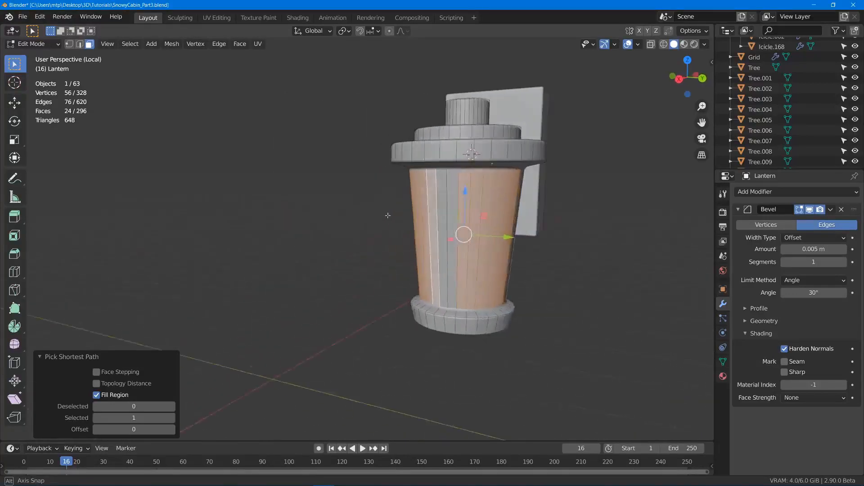
# Step: Extrude the selected lantern panels in place and scale them inward to 0.840 in X and Y only, keeping their height
pyautogui.moveTo(531, 207); pyautogui.dragTo(553, 214, button='middle')
pyautogui.scroll(3, 554, 214)
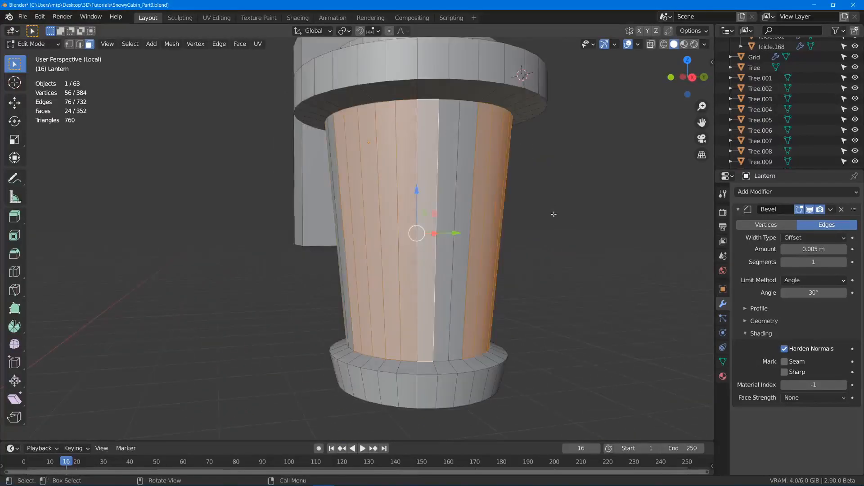
pyautogui.hotkey('ctrl', 'z')
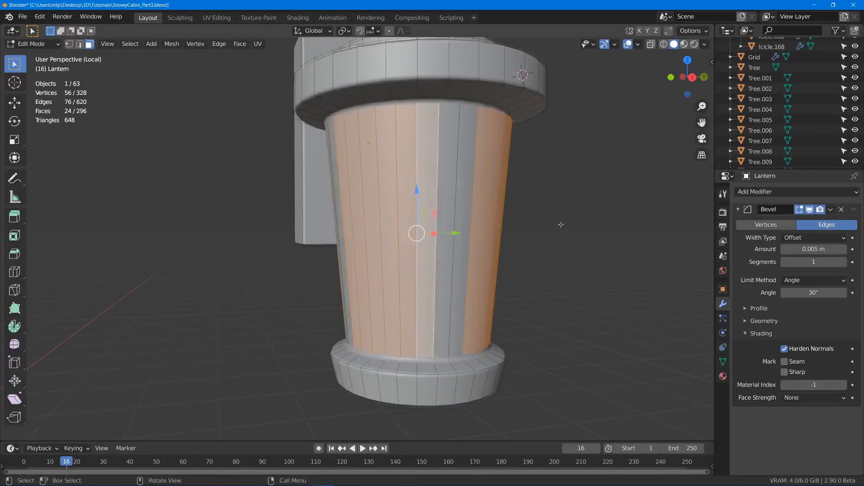
pyautogui.press('e')
pyautogui.rightClick(561, 225)
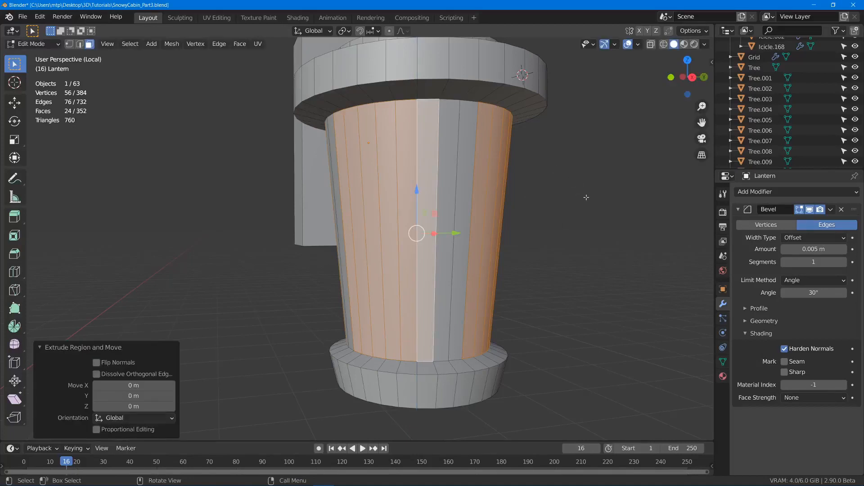
pyautogui.press('s')
pyautogui.hotkey('shift', 'z')
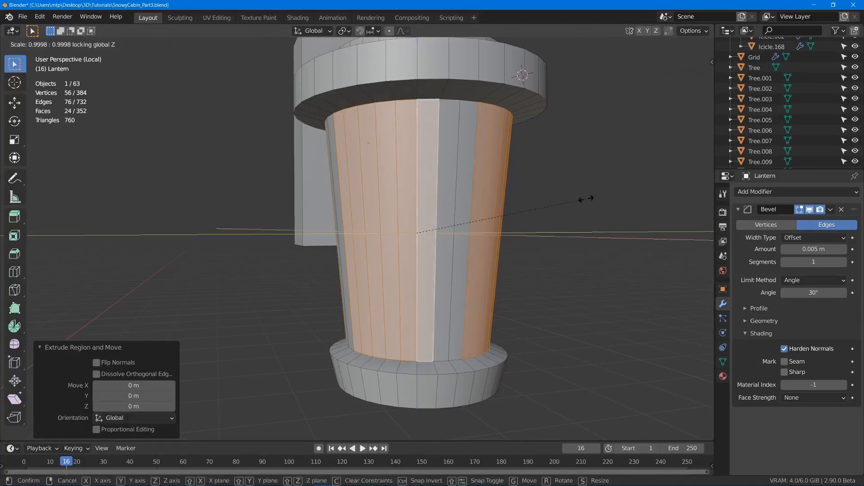
pyautogui.click(561, 211)
pyautogui.moveTo(560, 210); pyautogui.dragTo(516, 213, button='middle')
# Step: Add a second material slot to the lantern with a new material and assign it to the recessed panel faces
pyautogui.click(723, 377)
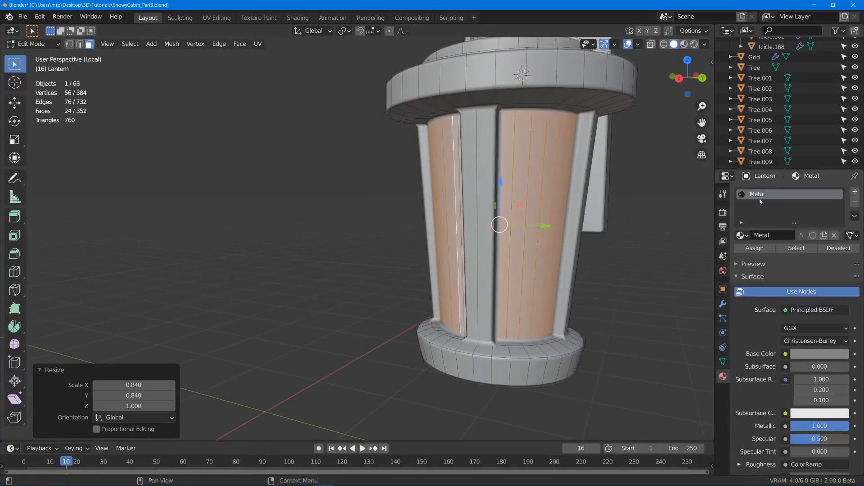
pyautogui.click(856, 192)
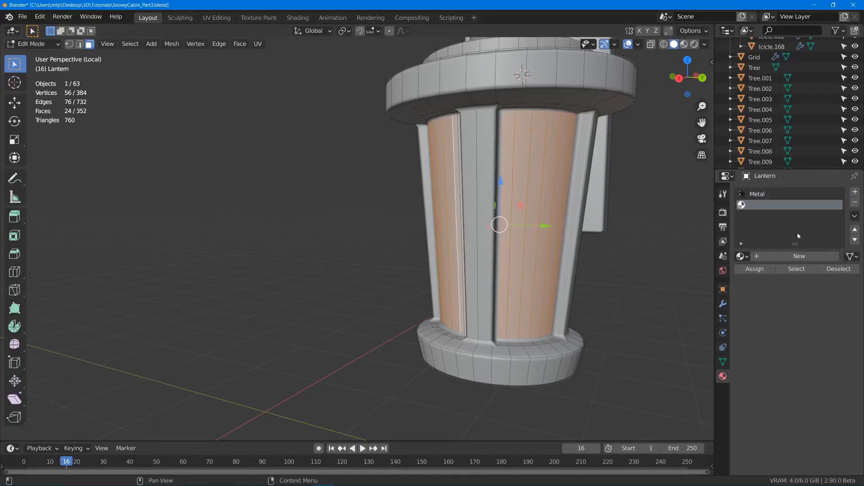
pyautogui.click(777, 254)
pyautogui.click(754, 269)
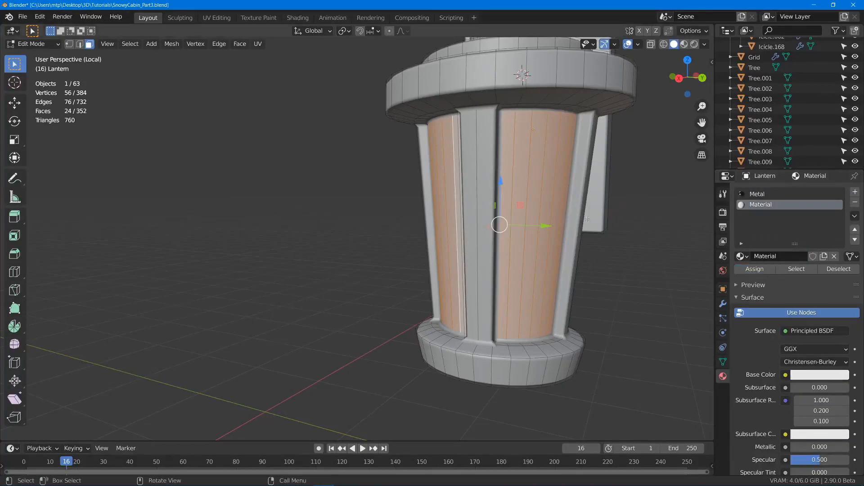
# Step: Show the lantern in Material Preview and make the panel material an Emission shader with a Blackbody color at temperature 1500
pyautogui.press('Tab')
pyautogui.press('z')
pyautogui.click(585, 245)
pyautogui.scroll(-4, 766, 342)
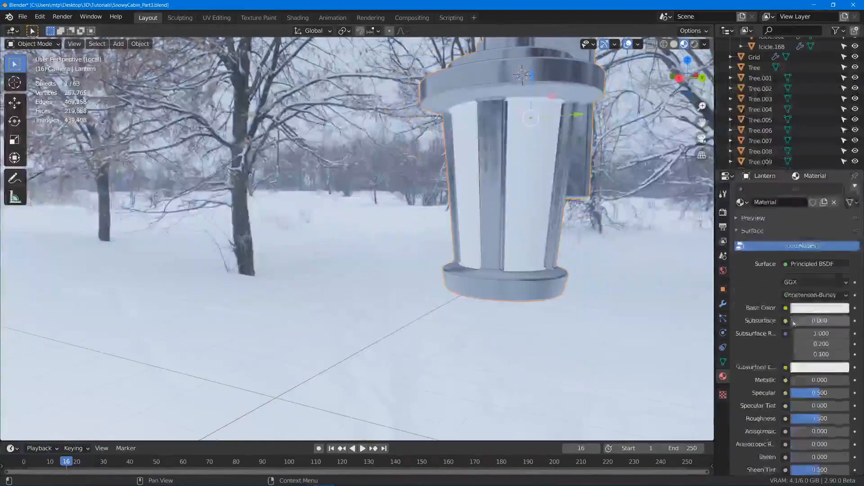
pyautogui.click(801, 250)
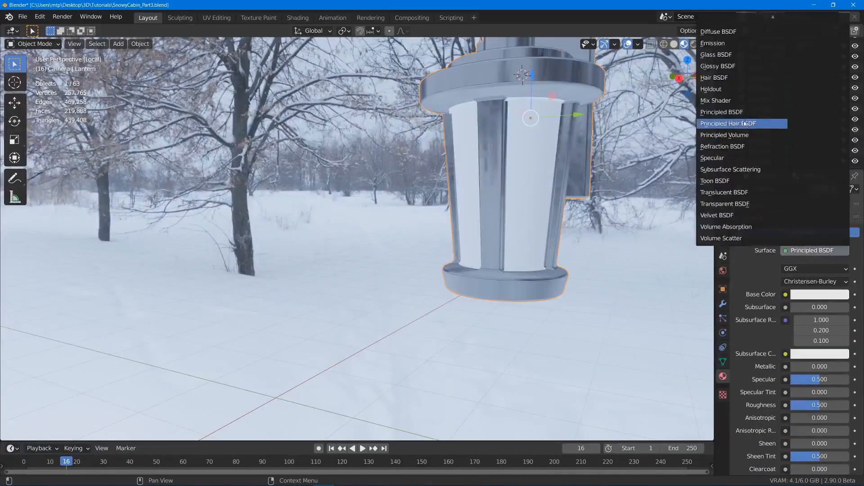
pyautogui.click(732, 45)
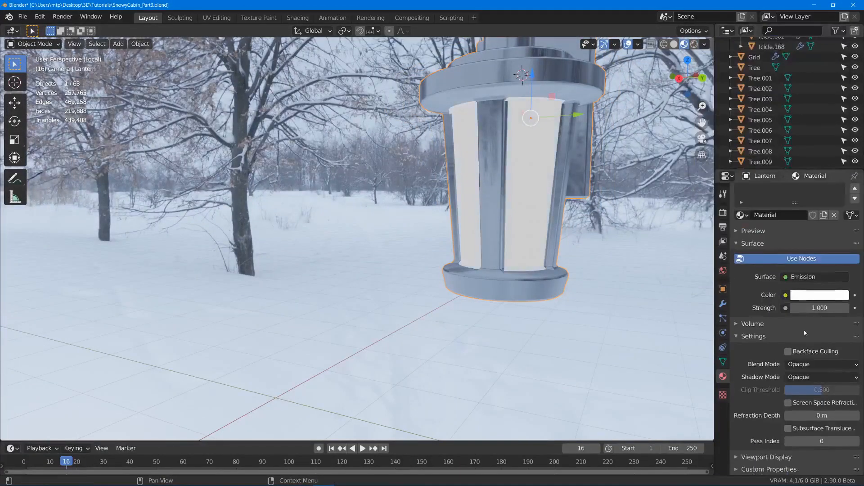
pyautogui.click(787, 296)
pyautogui.click(750, 317)
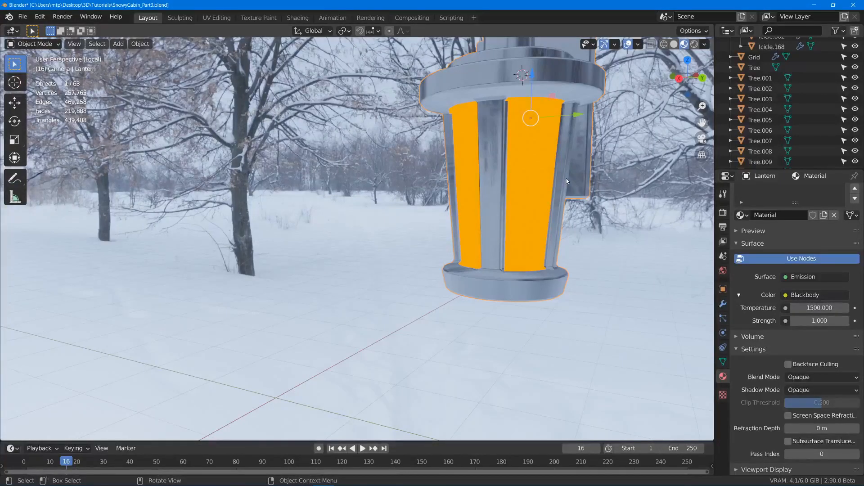
# Step: Leave the isolated view and move the whole lantern body, without its backplate, down about 0.085 m and about 0.011 m along X
pyautogui.press('KP_Divide')
pyautogui.moveTo(545, 181); pyautogui.dragTo(364, 143, button='middle')
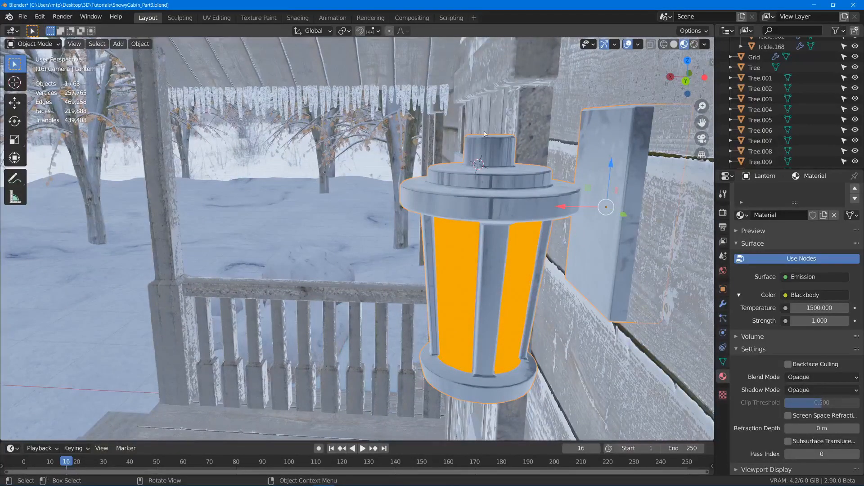
pyautogui.moveTo(520, 150); pyautogui.dragTo(485, 132, button='middle')
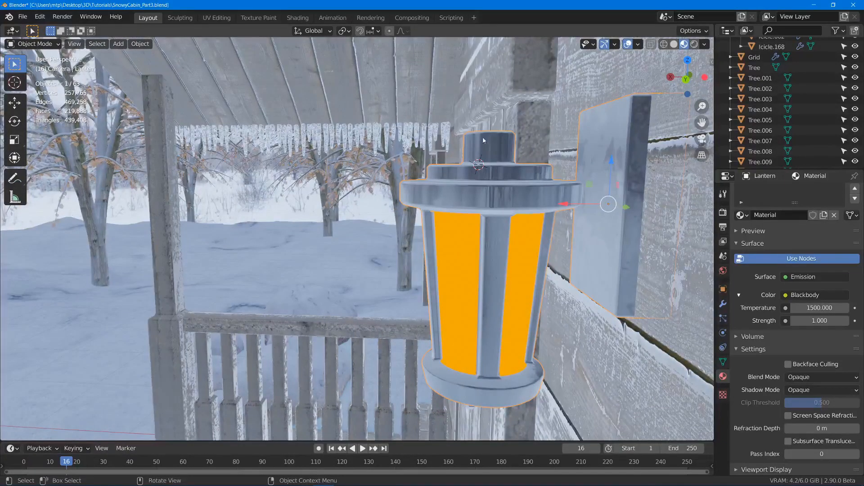
pyautogui.press('Tab')
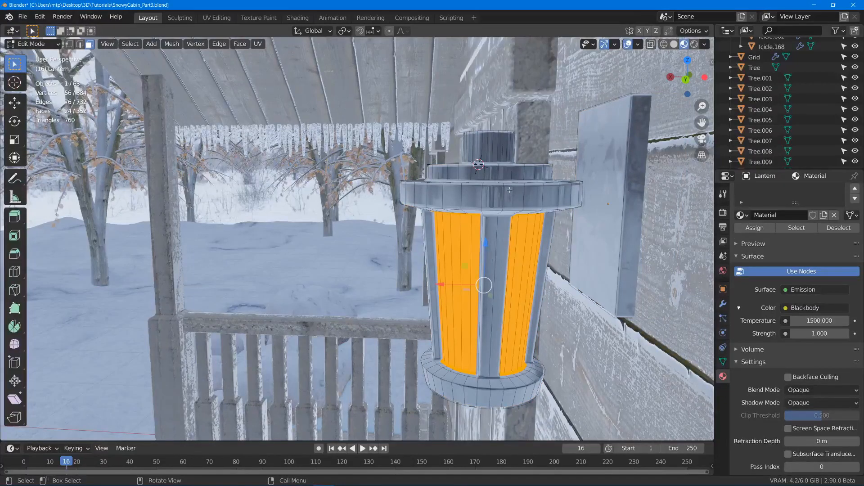
pyautogui.hotkey('ctrl', 'l')
pyautogui.moveTo(487, 206); pyautogui.dragTo(486, 250)
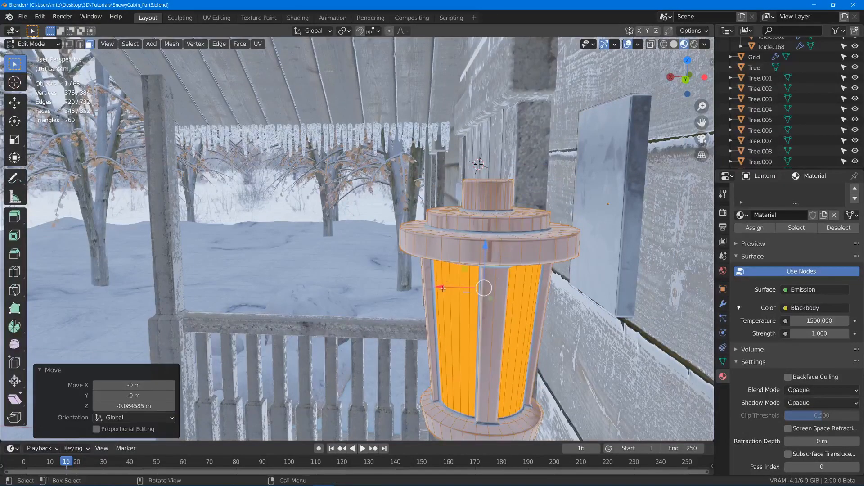
pyautogui.moveTo(437, 282); pyautogui.dragTo(431, 282)
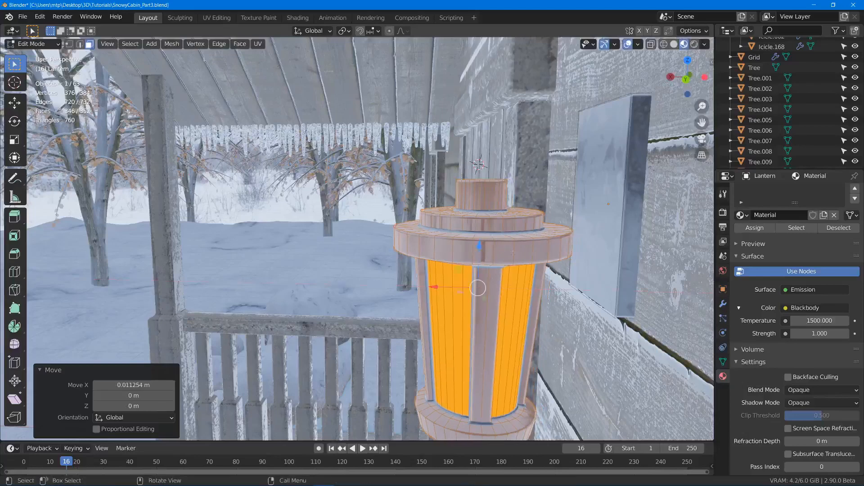
# Step: Inset the backplate's front face by about 0.071 m
pyautogui.click(602, 172)
pyautogui.moveTo(602, 172); pyautogui.dragTo(646, 201, button='middle')
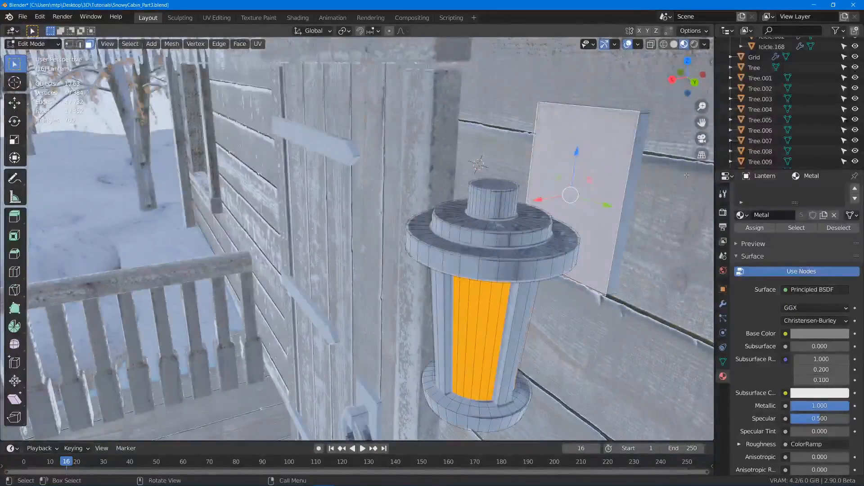
pyautogui.press('i')
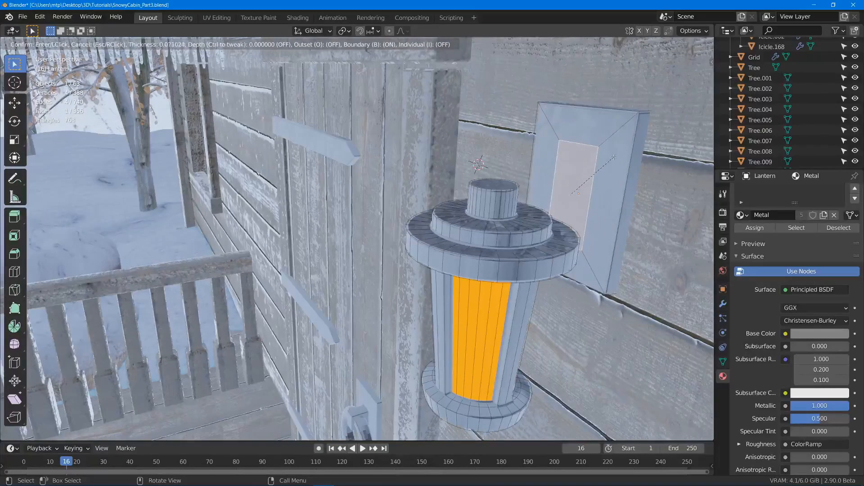
pyautogui.click(628, 120)
pyautogui.moveTo(628, 119); pyautogui.dragTo(619, 96, button='middle')
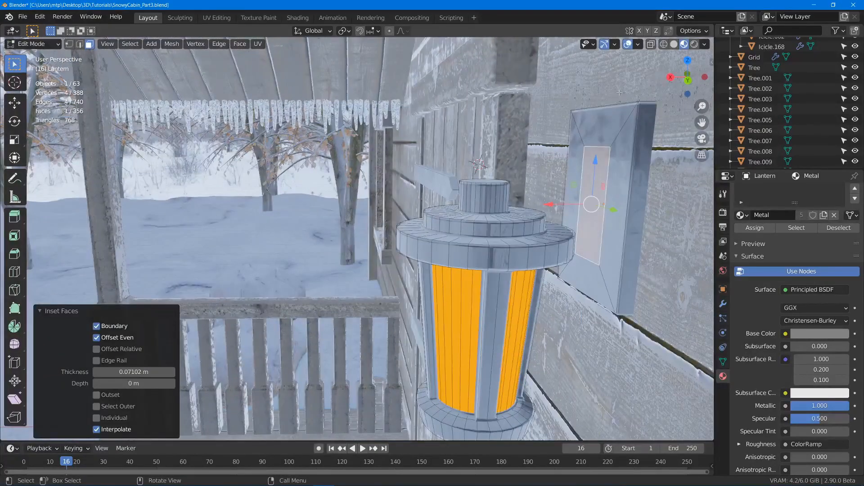
# Step: Scale the inset face to about 0.321 in Z, raise it toward the backplate's upper part, and narrow it to about 0.766 in Y
pyautogui.press('s')
pyautogui.press('z')
pyautogui.click(609, 170)
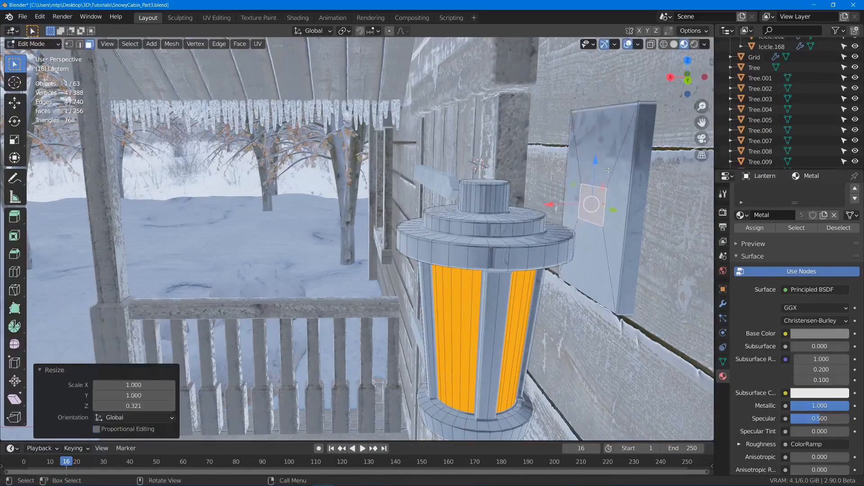
pyautogui.moveTo(595, 165); pyautogui.dragTo(597, 132)
pyautogui.moveTo(545, 143); pyautogui.dragTo(527, 147, button='middle')
pyautogui.press('s')
pyautogui.press('y')
pyautogui.click(612, 163)
# Step: Duplicate the inset face, offset the copy about 0.015 m along X from the backplate, and separate it into its own object
pyautogui.hotkey('shift', 'd')
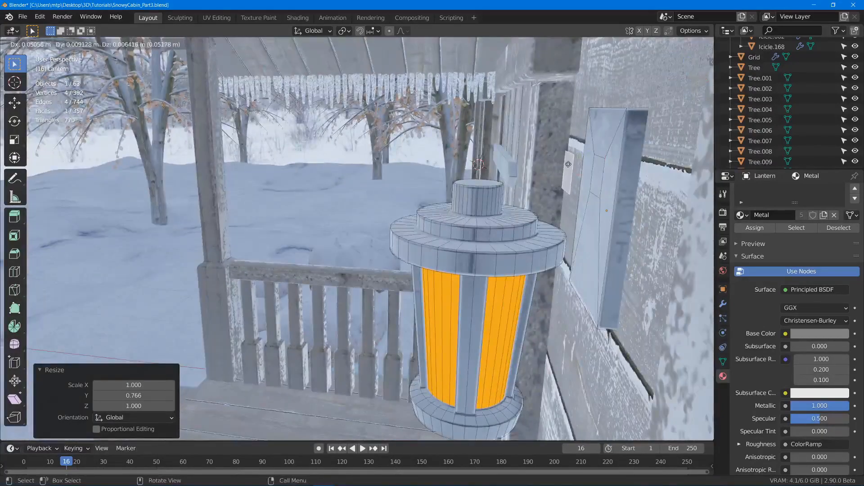
pyautogui.rightClick(563, 150)
pyautogui.press('g')
pyautogui.press('x')
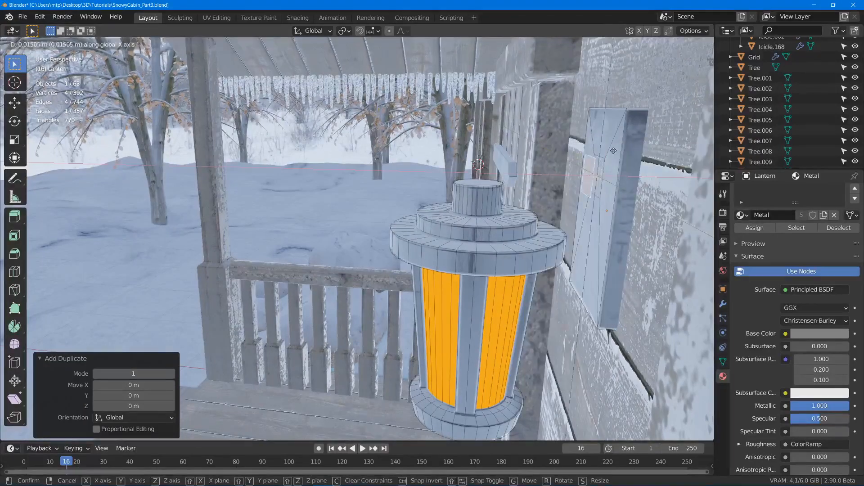
pyautogui.click(614, 151)
pyautogui.press('p')
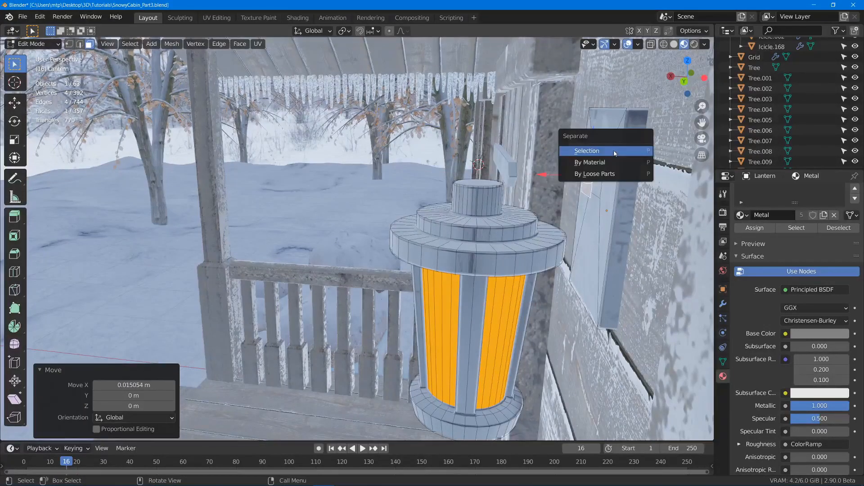
pyautogui.click(614, 151)
pyautogui.press('Tab')
# Step: Select the separated face object and remove its Bevel modifier
pyautogui.click(593, 167)
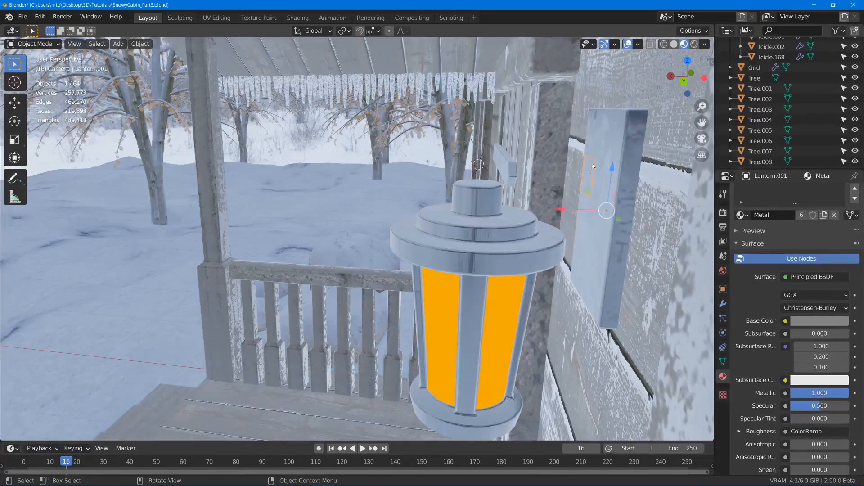
pyautogui.keyDown('shift'); pyautogui.moveTo(623, 127); pyautogui.dragTo(609, 159, button='middle'); pyautogui.keyUp('shift')
pyautogui.click(723, 303)
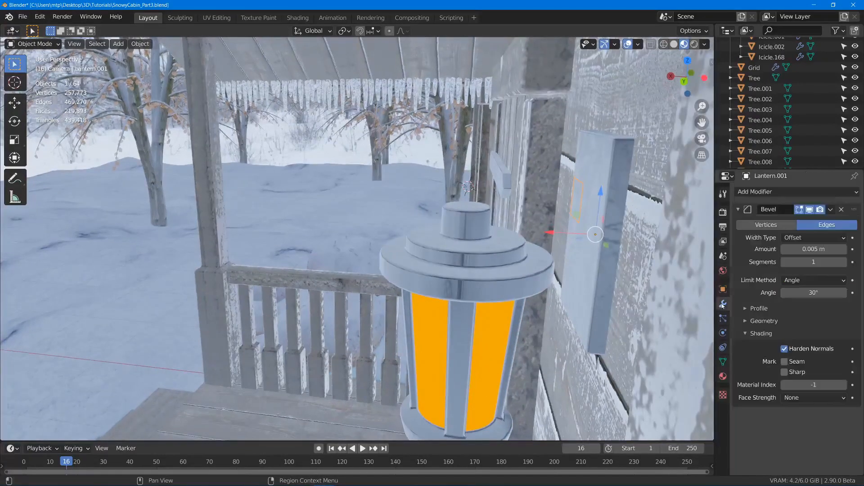
pyautogui.click(831, 209)
pyautogui.click(842, 211)
pyautogui.click(842, 210)
# Step: Extrude the face's upper edge outward and up, about 0.058 m in X and 0.065 m in Z, to start the arm
pyautogui.press('Tab')
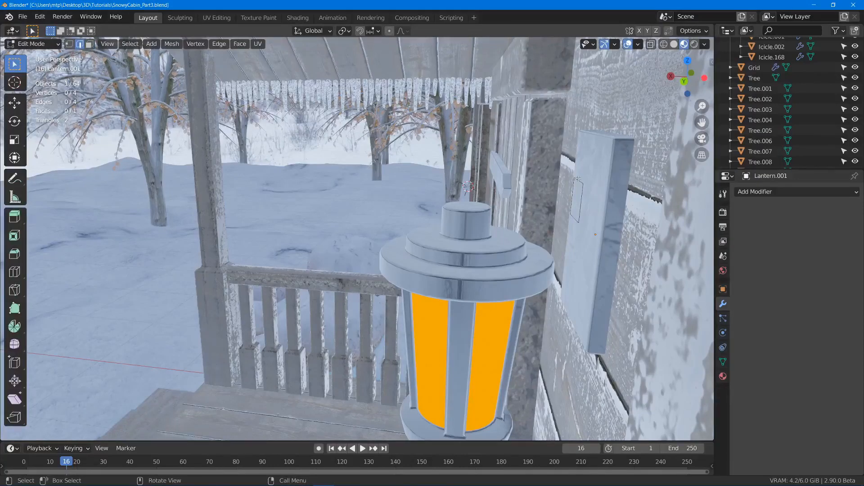
pyautogui.moveTo(579, 180); pyautogui.dragTo(571, 174, button='middle')
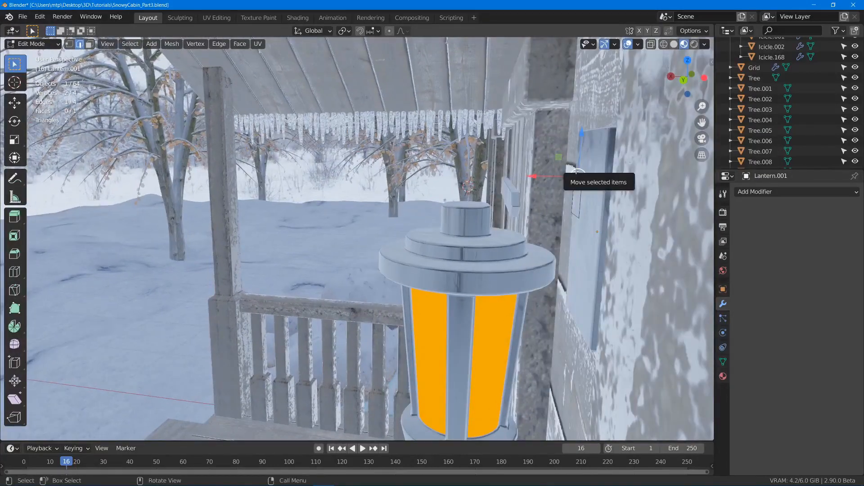
pyautogui.press('e')
pyautogui.hotkey('shift', 'y')
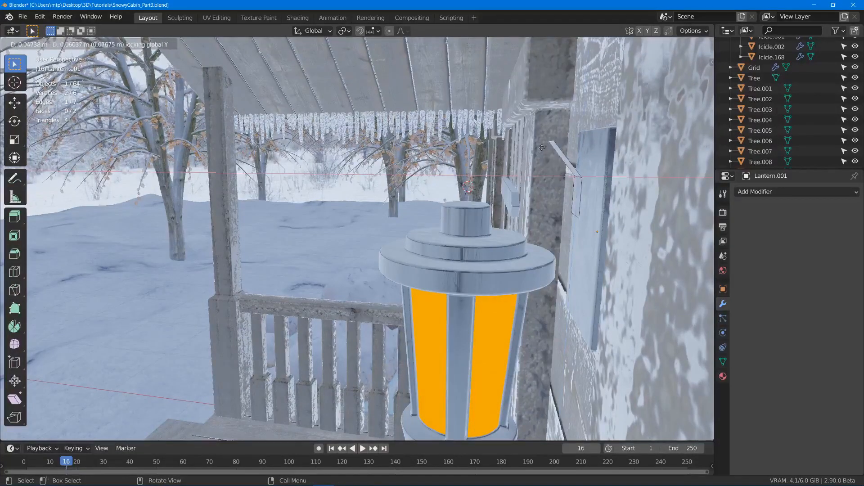
pyautogui.click(536, 145)
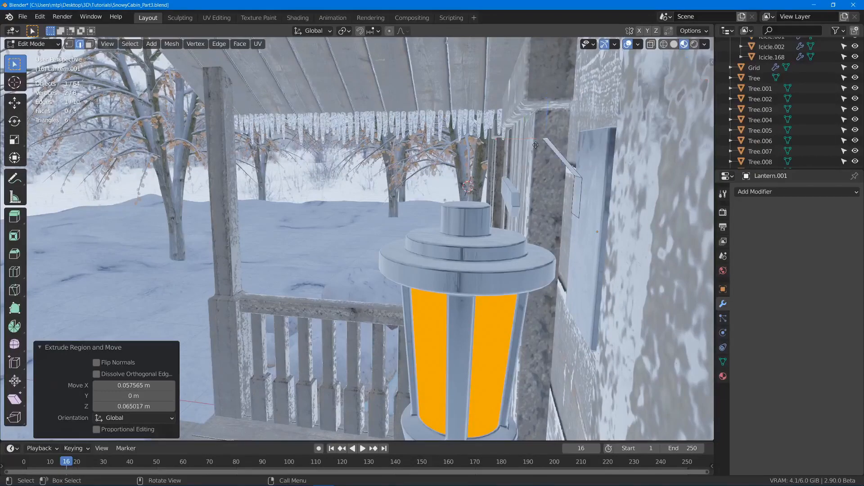
# Step: Extrude the arm's end edge about 0.112 m in X and 0.021 m in Z, and rotate it 18° about Y
pyautogui.press('e')
pyautogui.hotkey('shift', 'y')
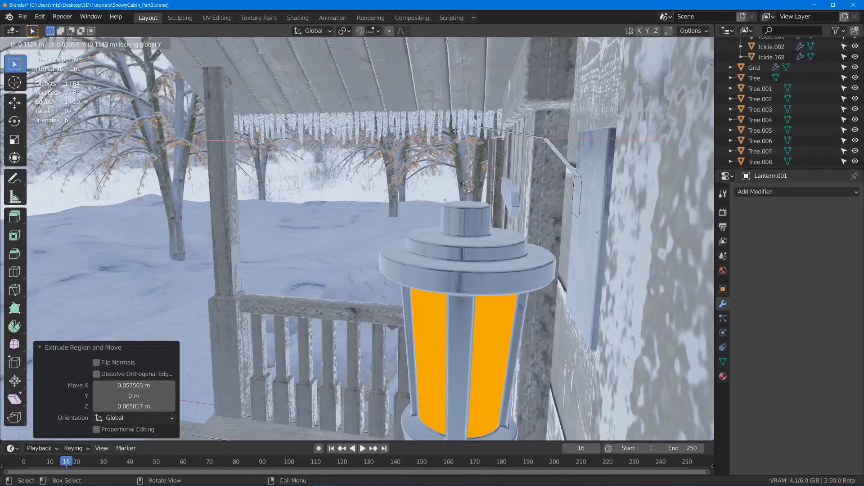
pyautogui.click(456, 131)
pyautogui.press('r')
pyautogui.press('y')
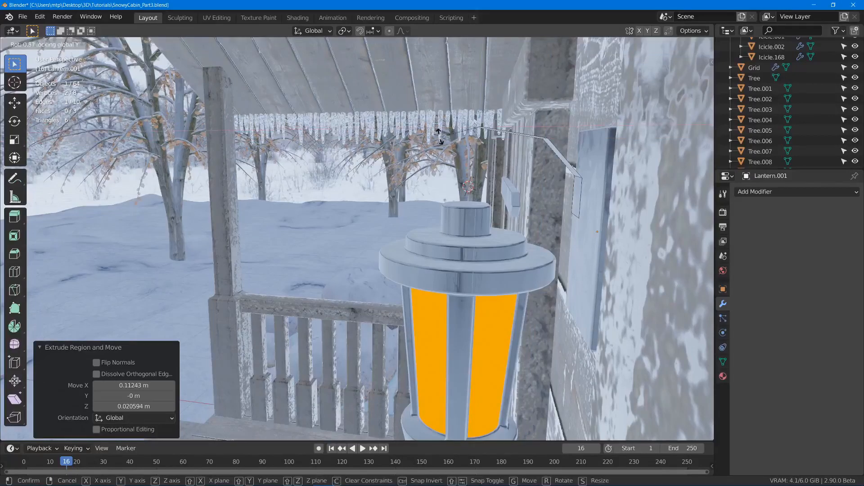
pyautogui.click(413, 168)
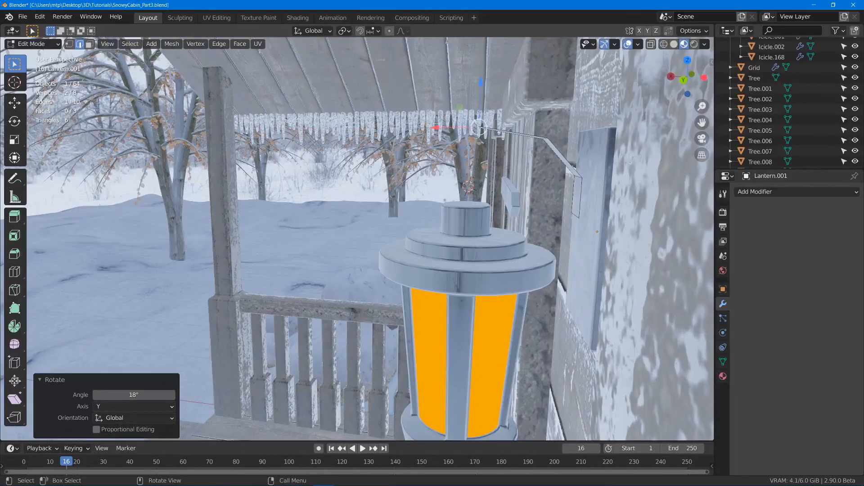
# Step: Extrude the arm's end edge outward and down, about 0.090 m in X and -0.056 m in Z
pyautogui.moveTo(413, 168); pyautogui.dragTo(446, 145, button='middle')
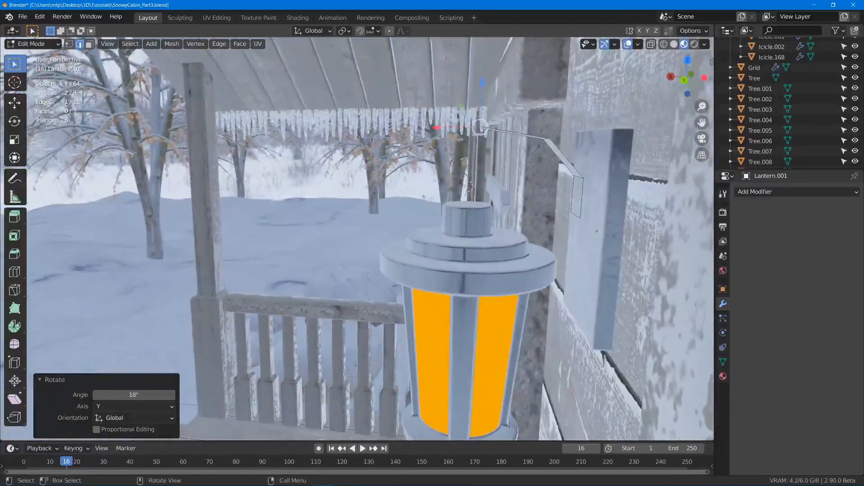
pyautogui.press('e')
pyautogui.press('y')
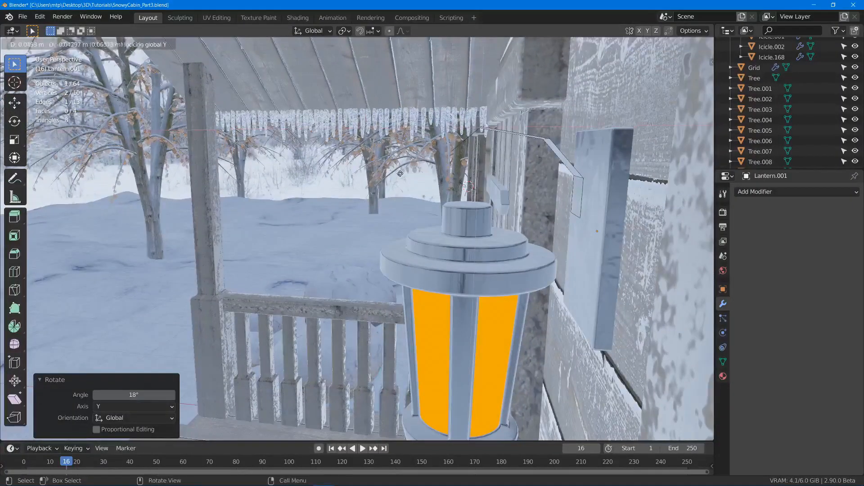
pyautogui.click(380, 180)
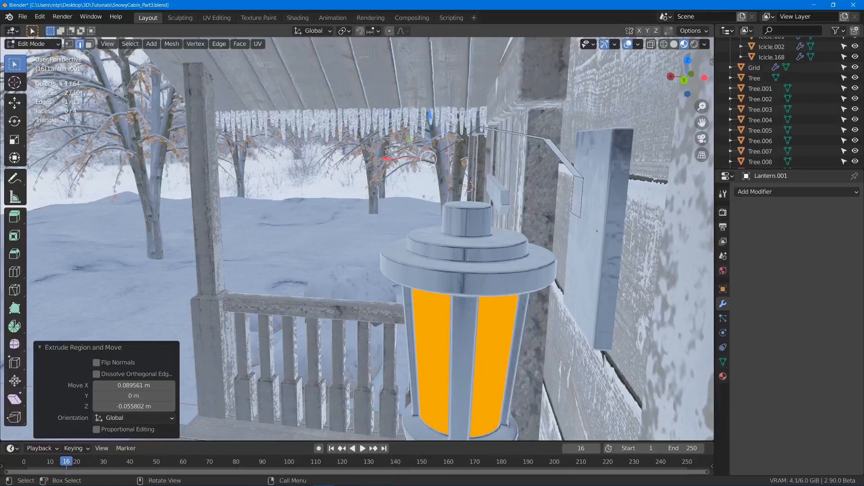
# Step: Extrude the arm's end edge about -0.041 m in X and -0.069 m in Z, and again about -0.085 m in X over the cap
pyautogui.press('e')
pyautogui.press('y')
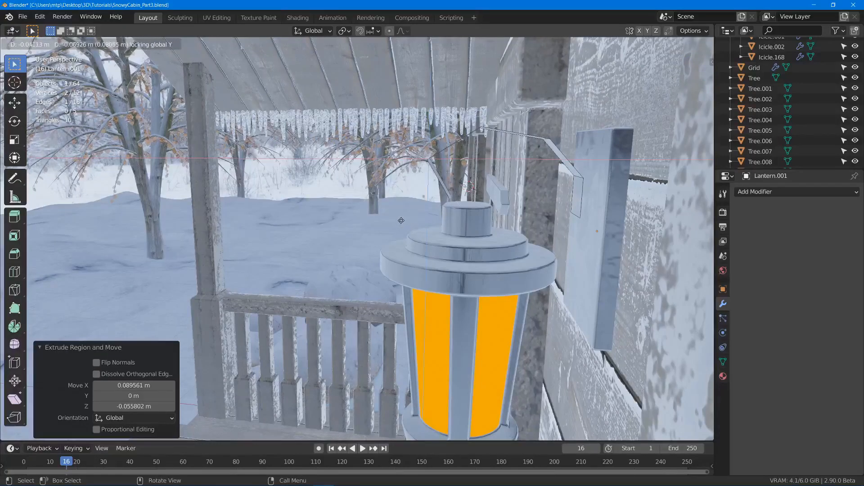
pyautogui.click(401, 220)
pyautogui.press('e')
pyautogui.hotkey('shift', 'y')
pyautogui.click(466, 222)
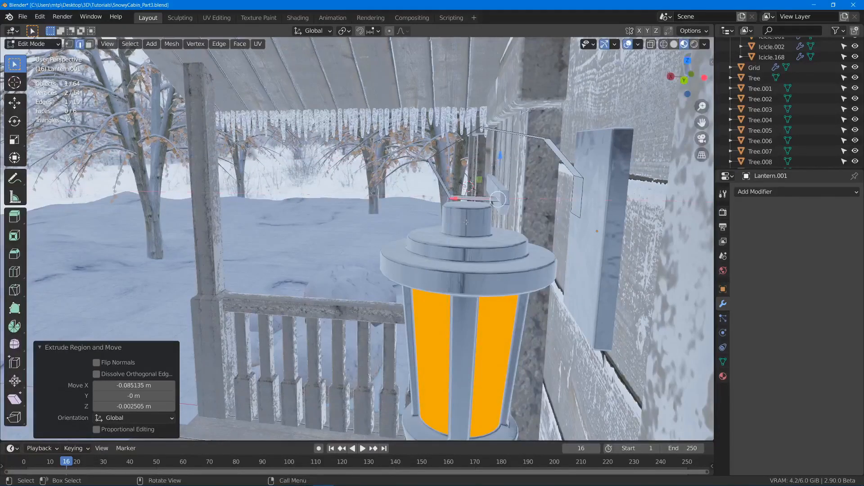
pyautogui.press('Tab')
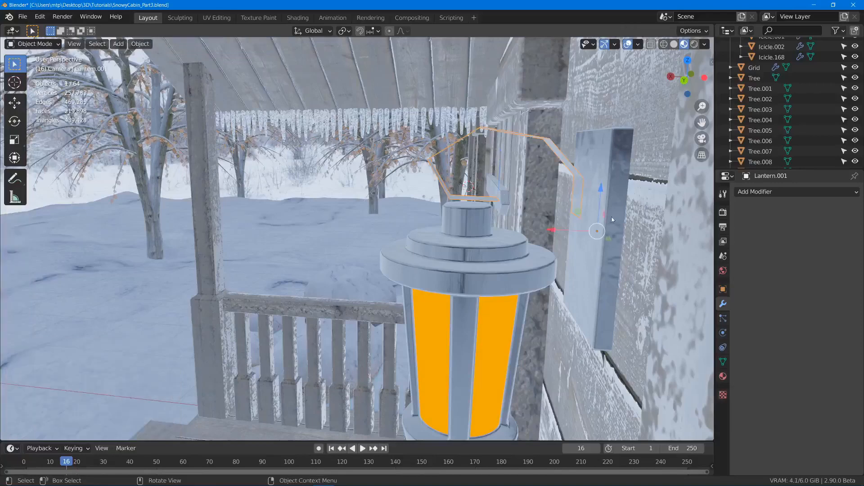
# Step: Add a Subdivision Surface modifier to the lantern's arm
pyautogui.click(752, 193)
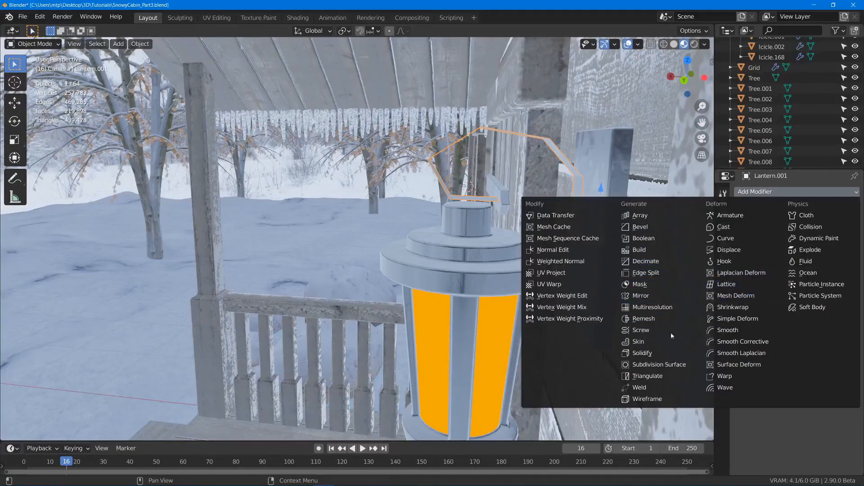
pyautogui.click(657, 365)
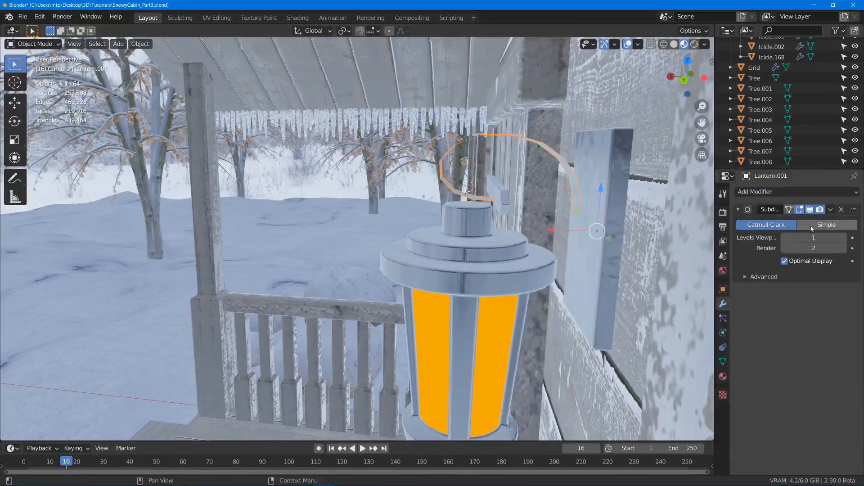
pyautogui.click(756, 194)
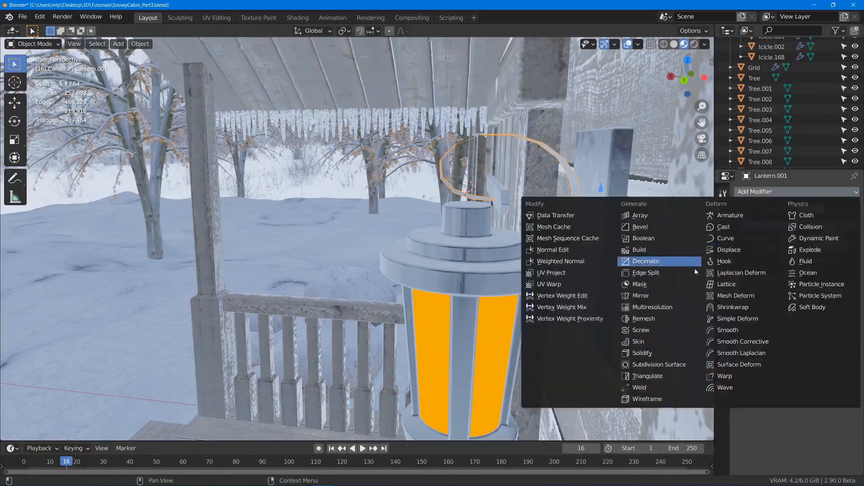
# Step: Move the arm's bend edge just above the cap about 0.011 m in X and -0.020 m in Z
pyautogui.moveTo(422, 173); pyautogui.dragTo(449, 173, button='middle')
pyautogui.scroll(4, 449, 173)
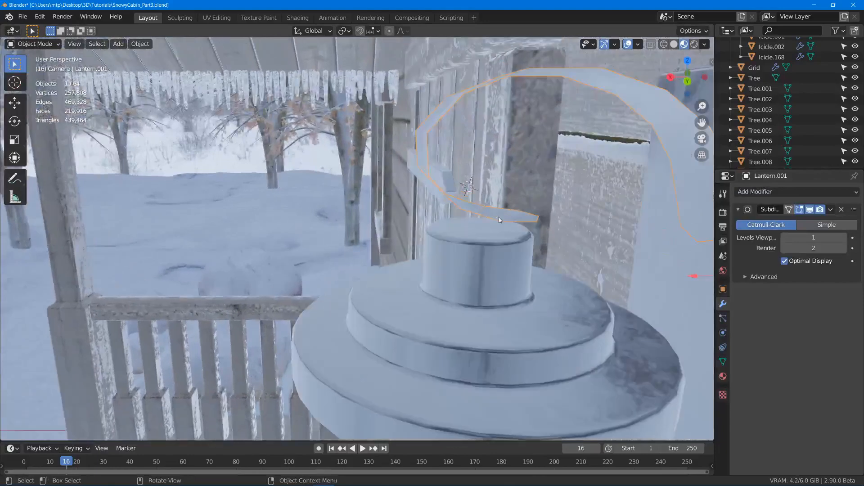
pyautogui.press('Tab')
pyautogui.click(436, 216)
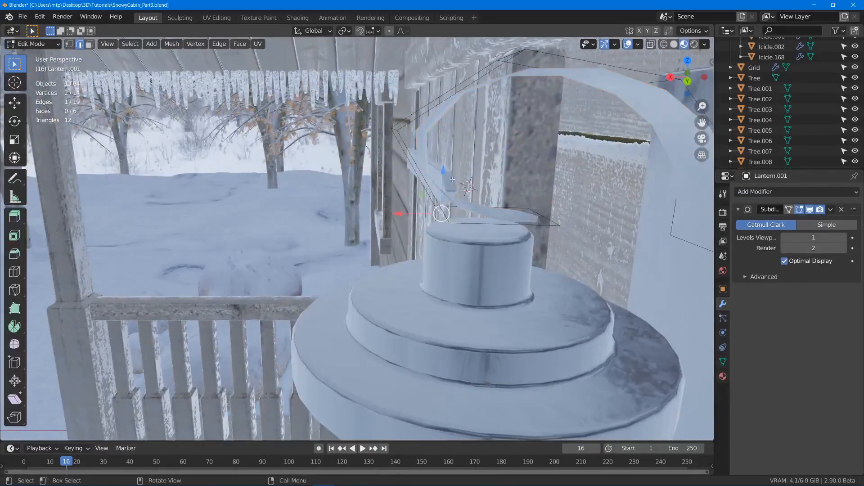
pyautogui.press('g')
pyautogui.hotkey('shift', 'y')
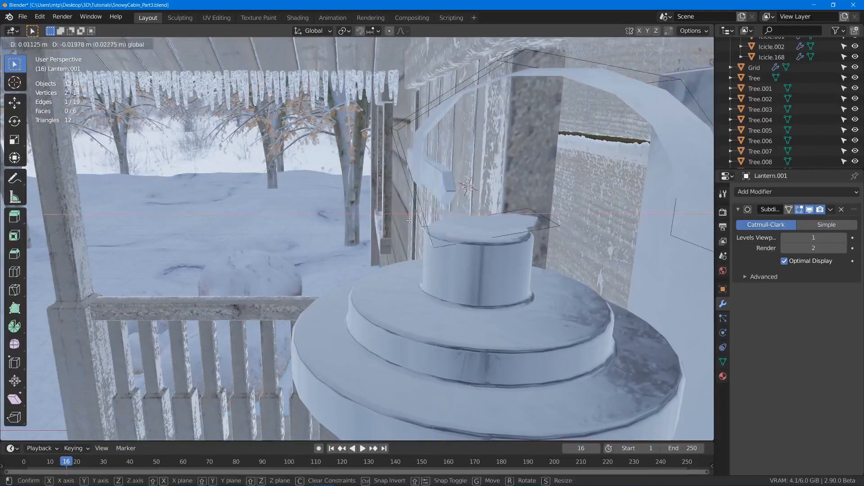
pyautogui.click(409, 220)
# Step: Move the arm's free end edge about -0.019 m in X and -0.006 m in Z, and lower its wall-side end edge
pyautogui.moveTo(409, 220); pyautogui.dragTo(527, 219, button='middle')
pyautogui.click(526, 219)
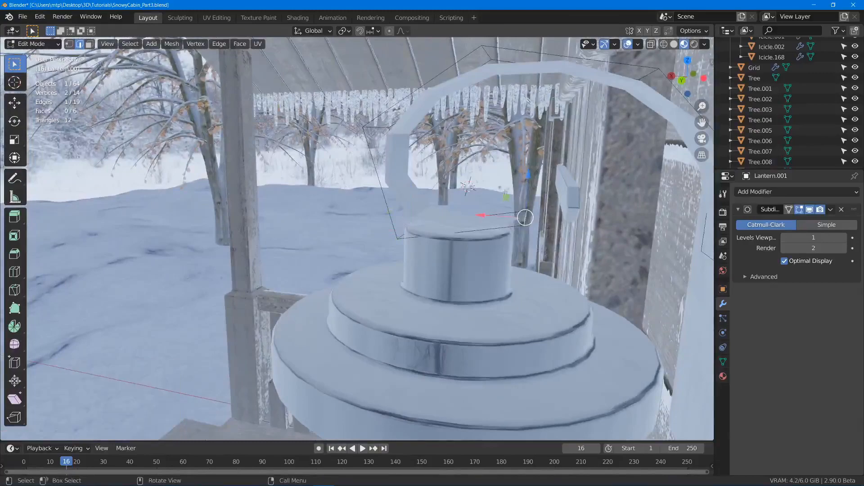
pyautogui.press('g')
pyautogui.hotkey('shift', 'y')
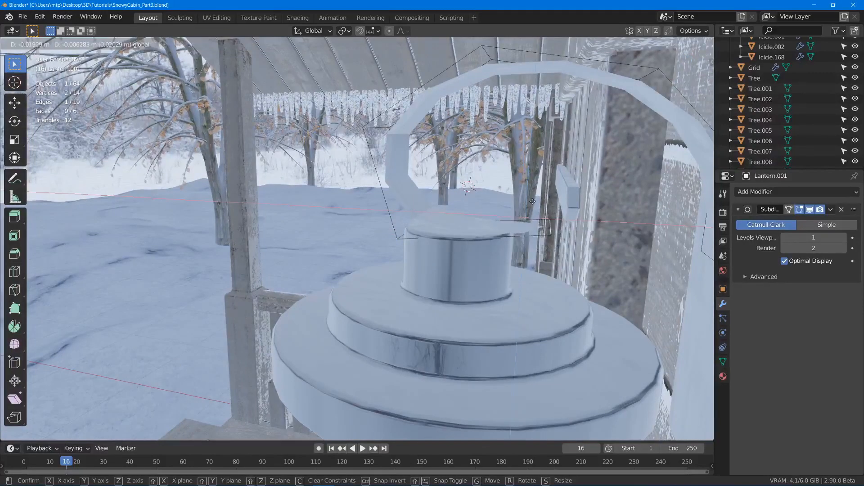
pyautogui.click(522, 201)
pyautogui.moveTo(523, 201); pyautogui.dragTo(622, 227, button='middle')
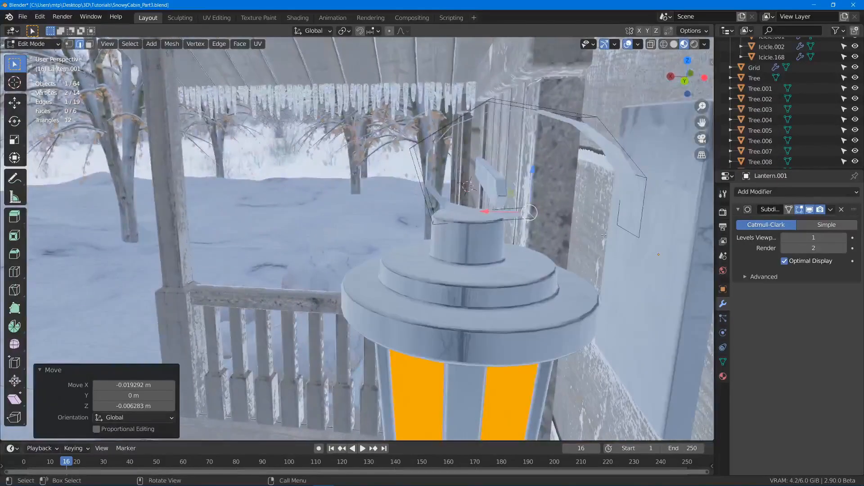
pyautogui.moveTo(631, 195); pyautogui.dragTo(629, 225)
pyautogui.moveTo(629, 225); pyautogui.dragTo(647, 207, button='middle')
# Step: Scale the small rectangular face on the lantern's backplate and extrude it outward into a mounting block for the arm
pyautogui.press('Tab')
pyautogui.click(641, 202)
pyautogui.press('Tab')
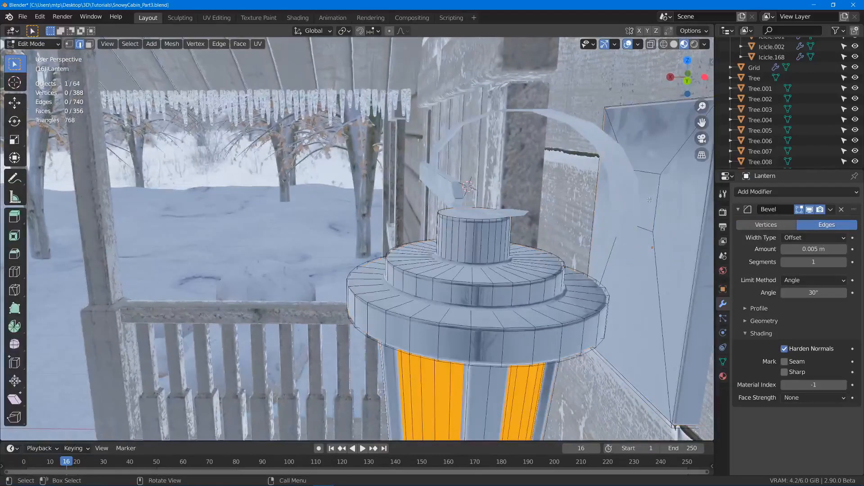
pyautogui.press('3')
pyautogui.click(653, 198)
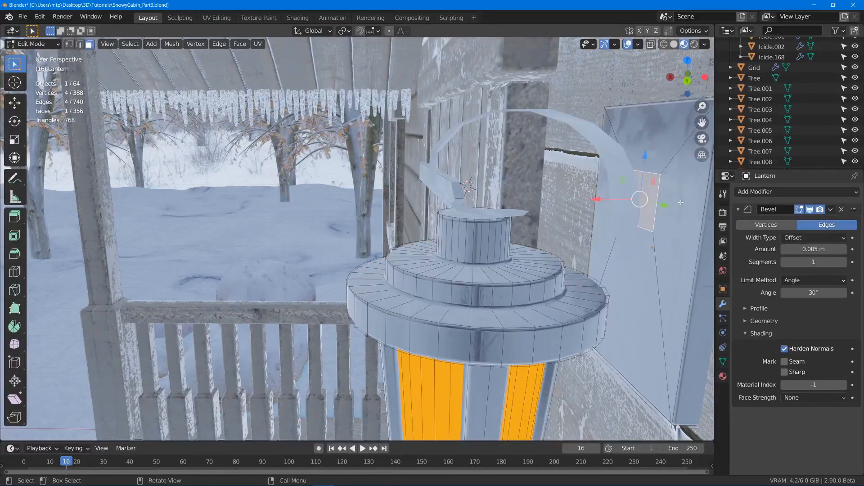
pyautogui.press('s')
pyautogui.click(665, 201)
pyautogui.moveTo(662, 198); pyautogui.dragTo(635, 159, button='middle')
pyautogui.press('e')
pyautogui.click(638, 204)
# Step: Raise the arm's edge above the mounting block about 0.019 m and shift it about -0.006 m in X
pyautogui.press('Tab')
pyautogui.click(615, 147)
pyautogui.press('Tab')
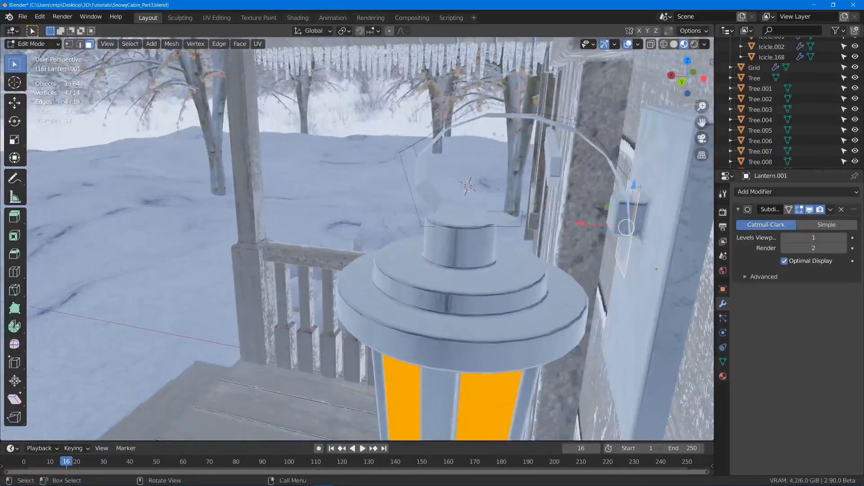
pyautogui.press('2')
pyautogui.press('g')
pyautogui.press('z')
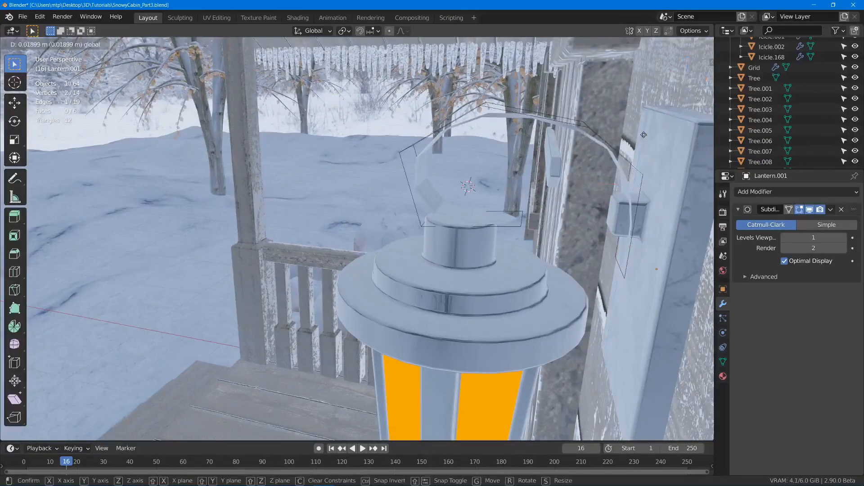
pyautogui.click(605, 167)
pyautogui.press('g')
pyautogui.press('z')
pyautogui.click(610, 168)
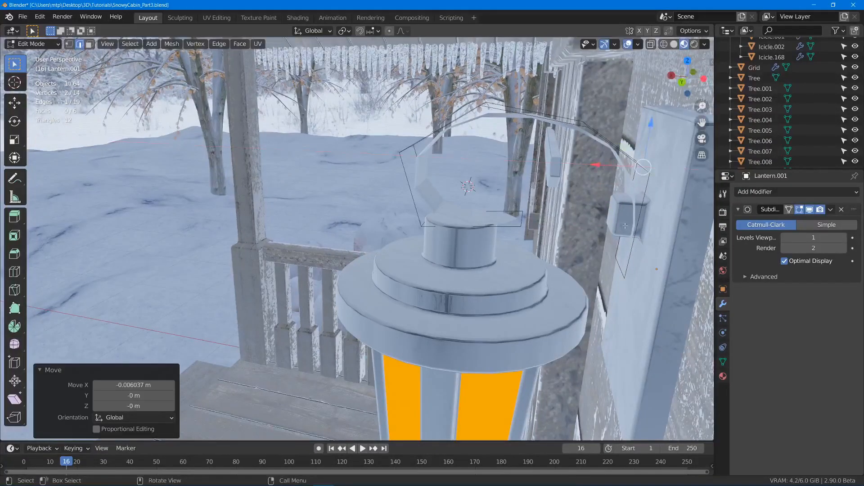
# Step: Raise the arm's topmost face about 0.020 m in Z to round out the curve
pyautogui.moveTo(588, 252); pyautogui.dragTo(567, 87, button='middle')
pyautogui.press('3')
pyautogui.click(525, 91)
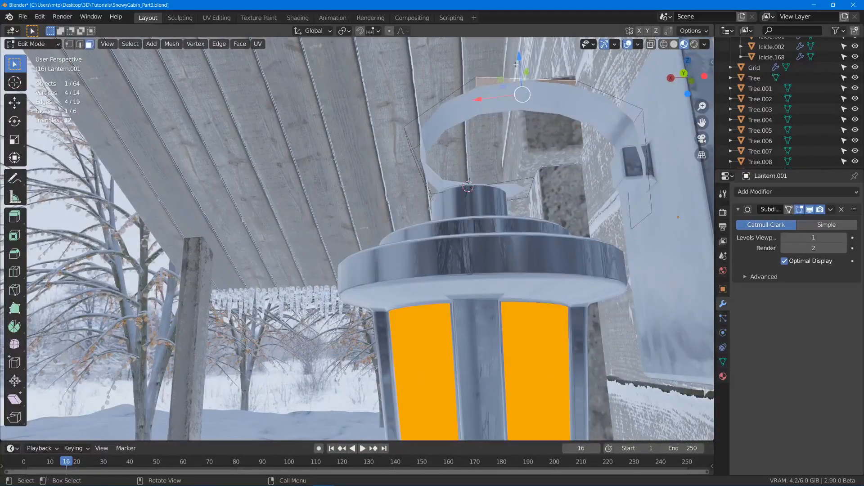
pyautogui.moveTo(519, 56); pyautogui.dragTo(519, 45)
pyautogui.moveTo(519, 45); pyautogui.dragTo(518, 90, button='middle')
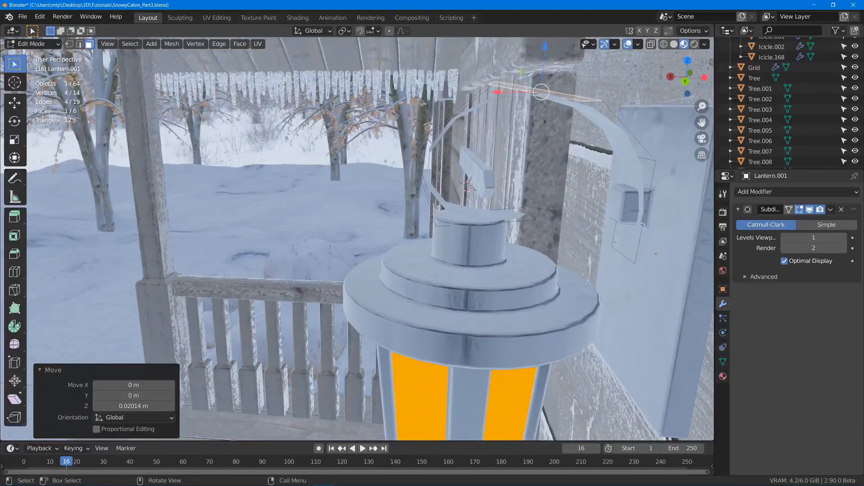
# Step: Set the arm's Subdivision Surface viewport level to 2 and return to Object Mode
pyautogui.click(843, 239)
pyautogui.moveTo(443, 169); pyautogui.dragTo(411, 155, button='middle')
pyautogui.press('Tab')
pyautogui.scroll(2, 475, 186)
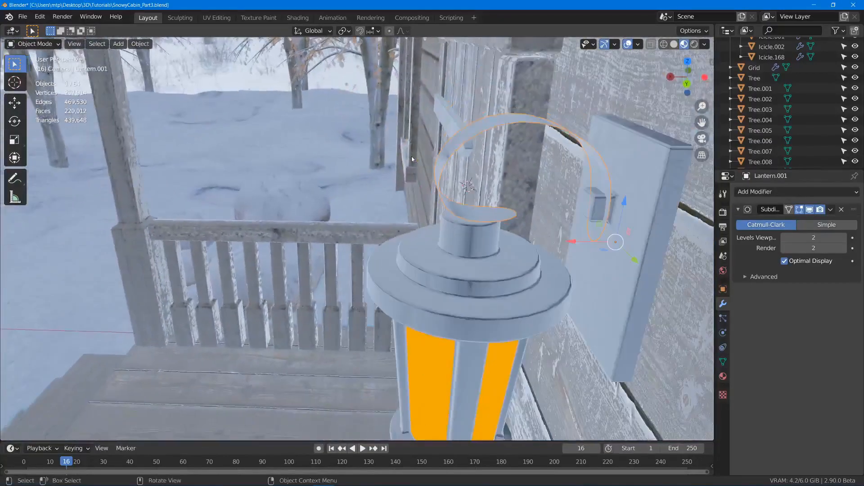
# Step: Crease the arm's two long side edge loops and its end edges so the subdivided strip keeps square ends
pyautogui.press('Tab')
pyautogui.moveTo(388, 211); pyautogui.dragTo(514, 137, button='middle')
pyautogui.press('2')
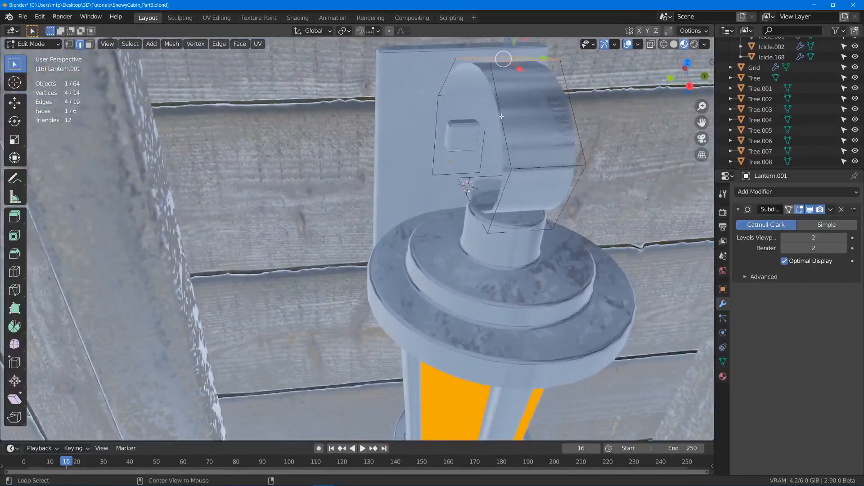
pyautogui.keyDown('alt'); pyautogui.click(500, 113); pyautogui.keyUp('alt')
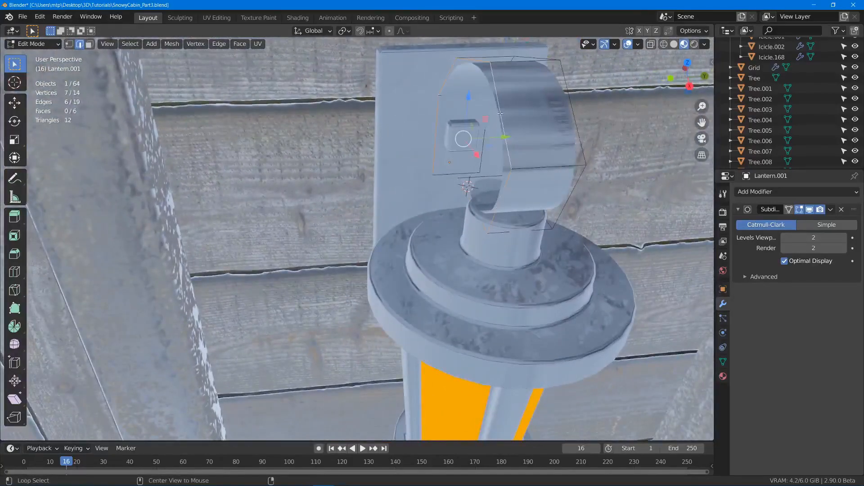
pyautogui.keyDown('alt'); pyautogui.keyDown('shift'); pyautogui.click(571, 93); pyautogui.keyUp('shift'); pyautogui.keyUp('alt')
pyautogui.moveTo(571, 93); pyautogui.dragTo(428, 167, button='middle')
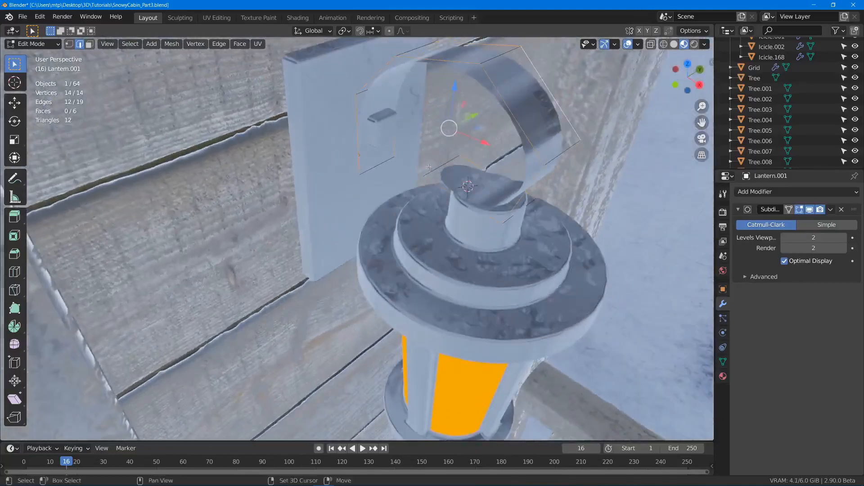
pyautogui.keyDown('shift'); pyautogui.click(381, 166); pyautogui.keyUp('shift')
pyautogui.scroll(3, 377, 155)
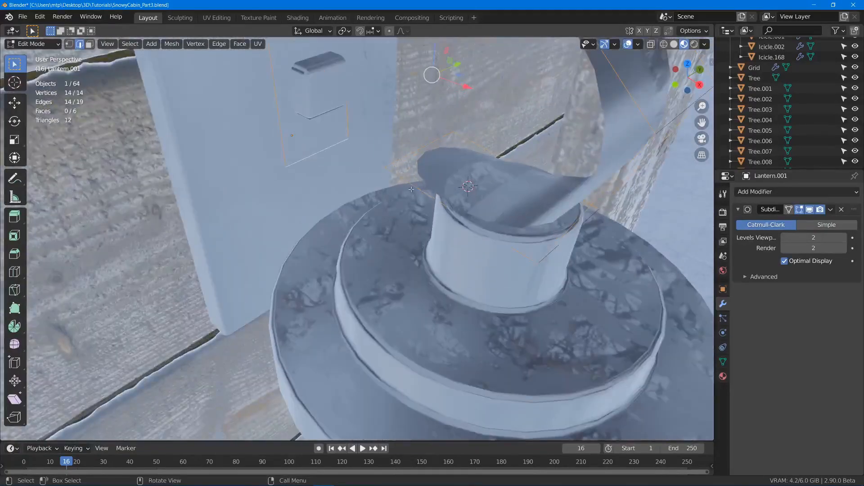
pyautogui.moveTo(411, 189); pyautogui.dragTo(445, 171, button='middle')
pyautogui.press('g')
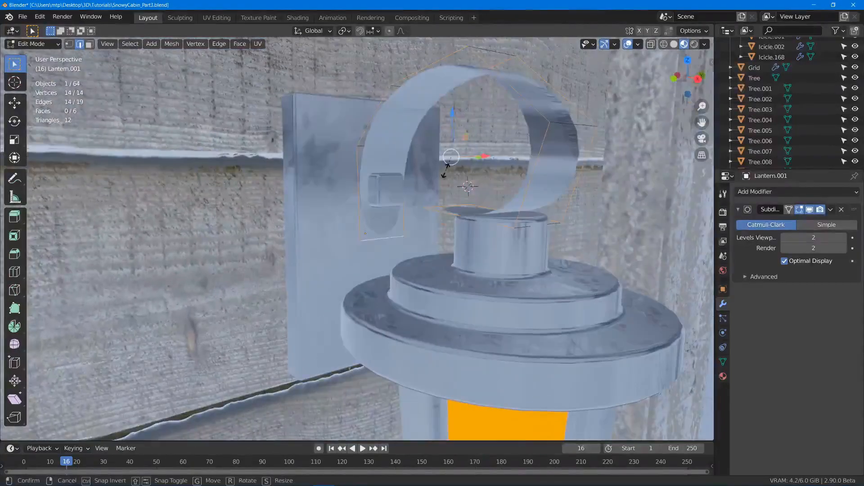
pyautogui.click(709, 66)
pyautogui.press('Tab')
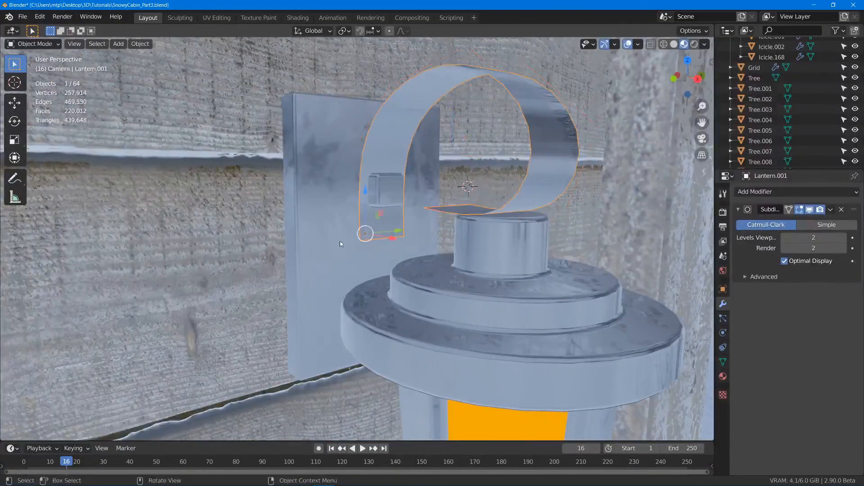
# Step: Place the 3D cursor at the corner of the arm's free end above the cap
pyautogui.moveTo(339, 241); pyautogui.dragTo(380, 248, button='middle')
pyautogui.keyDown('shift'); pyautogui.rightClick(410, 199); pyautogui.keyUp('shift')
pyautogui.scroll(6, 410, 198)
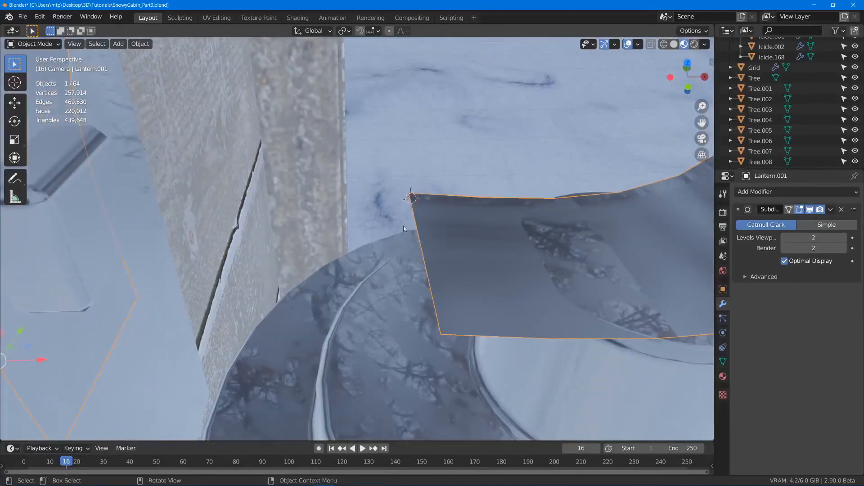
pyautogui.moveTo(385, 293); pyautogui.dragTo(581, 269, button='middle')
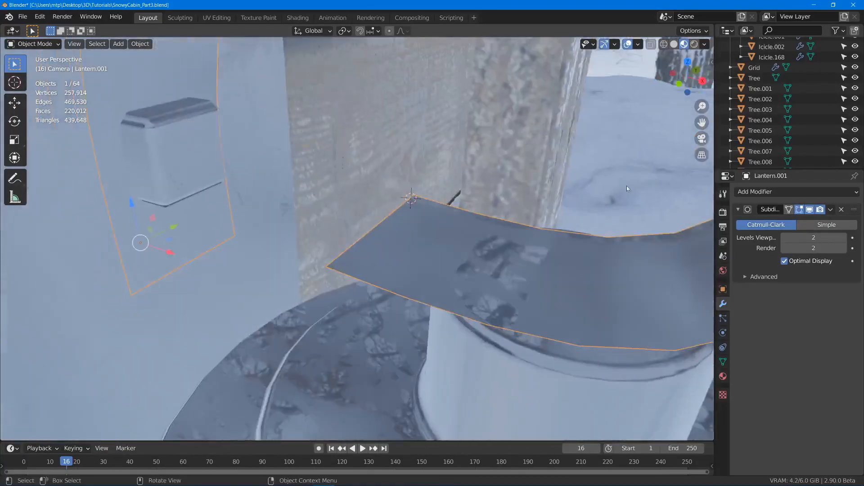
pyautogui.scroll(-4, 623, 296)
pyautogui.moveTo(517, 293); pyautogui.dragTo(474, 243, button='middle')
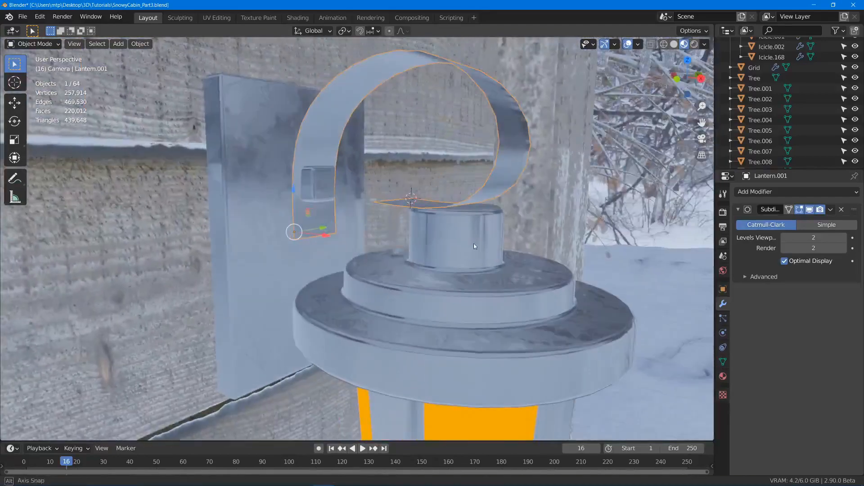
# Step: Add a Solidify modifier to the arm with a thickness of 0.005 m
pyautogui.click(761, 192)
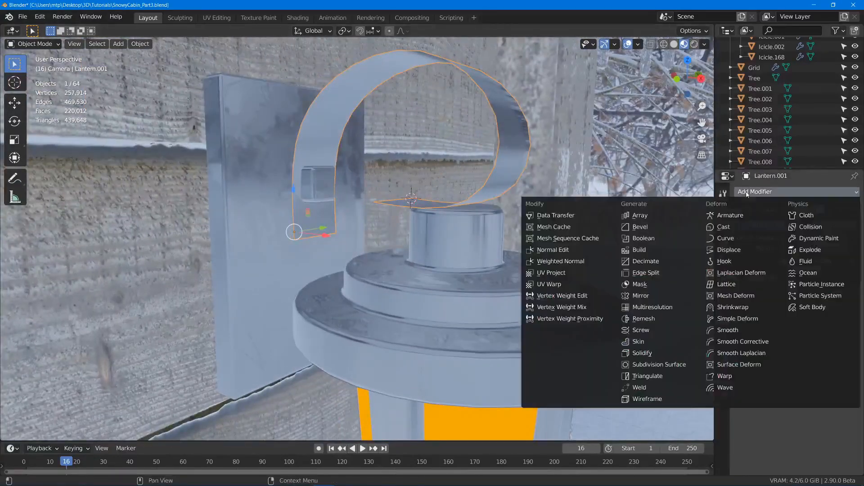
pyautogui.click(649, 351)
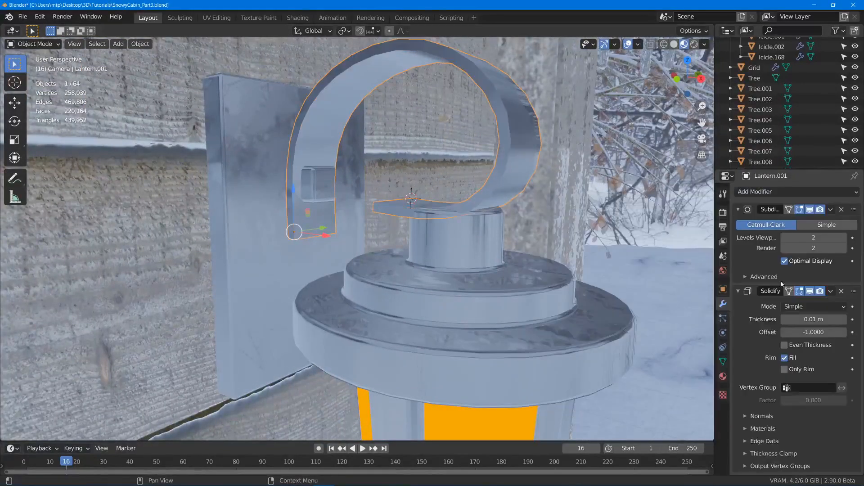
pyautogui.click(816, 320)
pyautogui.press('BackSpace')
pyautogui.write('05')
pyautogui.press('Return')
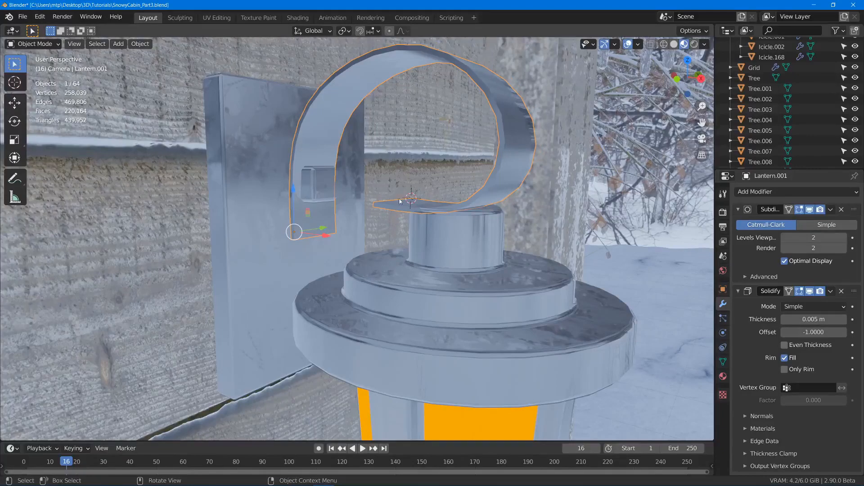
# Step: Inset the top face of the lantern's cap and extrude it up about 0.017 m as a small peg through the arm
pyautogui.moveTo(400, 202); pyautogui.dragTo(459, 226, button='middle')
pyautogui.click(464, 232)
pyautogui.press('Tab')
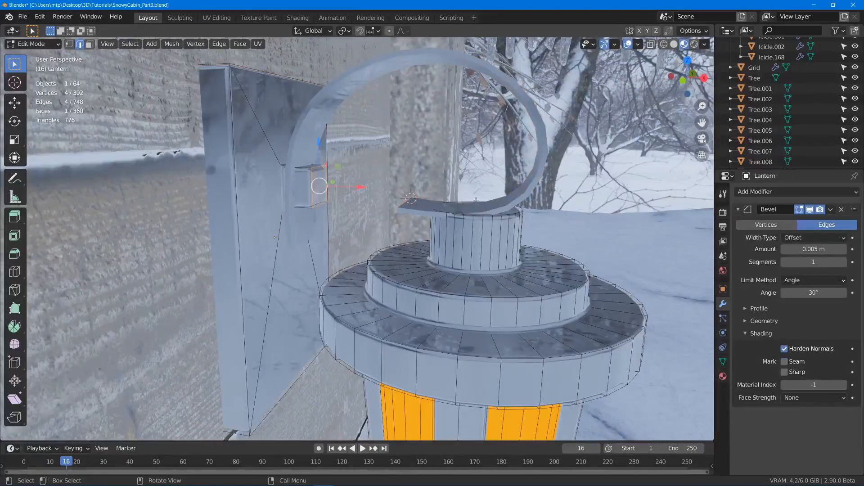
pyautogui.click(479, 210)
pyautogui.press('3')
pyautogui.click(472, 208)
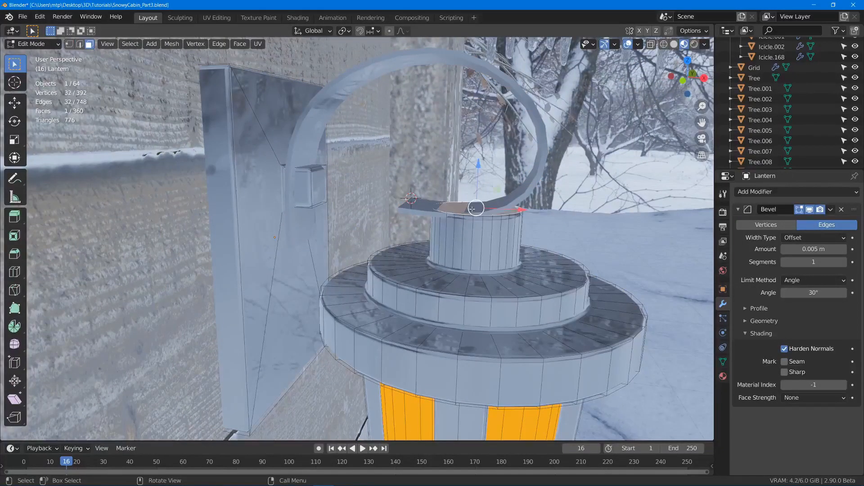
pyautogui.moveTo(472, 209); pyautogui.dragTo(496, 238, button='middle')
pyautogui.press('i')
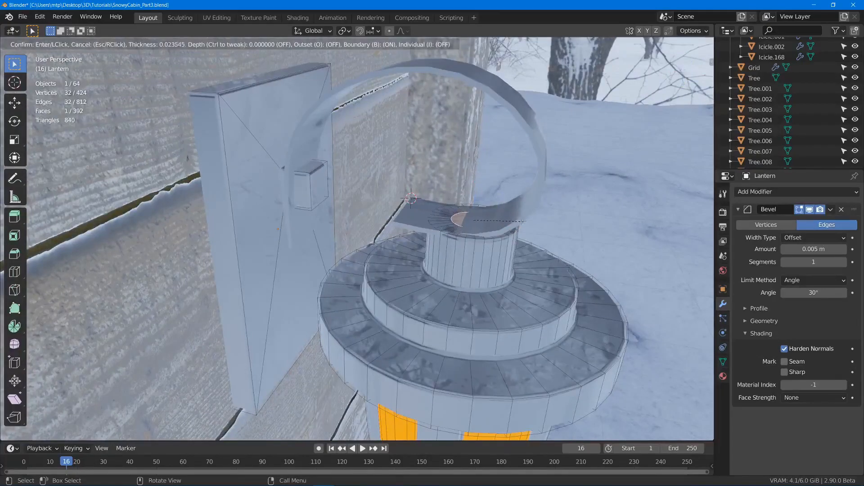
pyautogui.click(517, 220)
pyautogui.press('e')
pyautogui.click(504, 225)
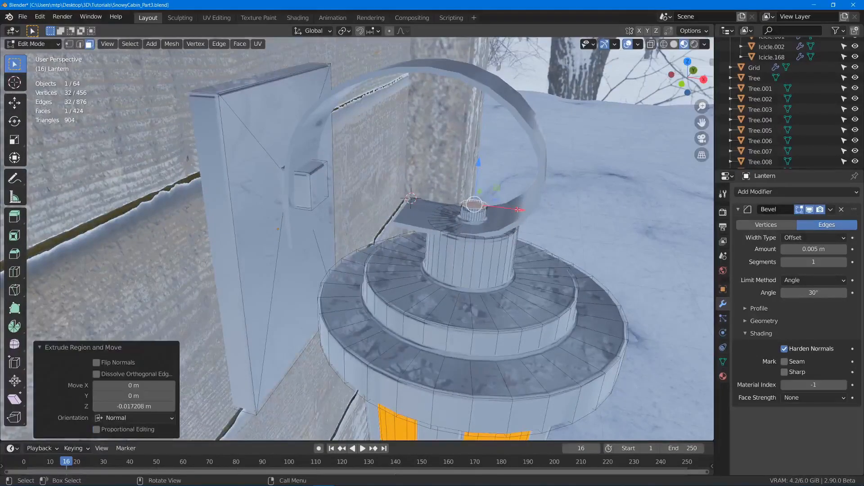
pyautogui.press('Tab')
# Step: Raise the curved arm about 0.012 m along the global Z axis above the lantern cap and deselect it
pyautogui.click(474, 216)
pyautogui.moveTo(474, 216); pyautogui.dragTo(452, 177, button='middle')
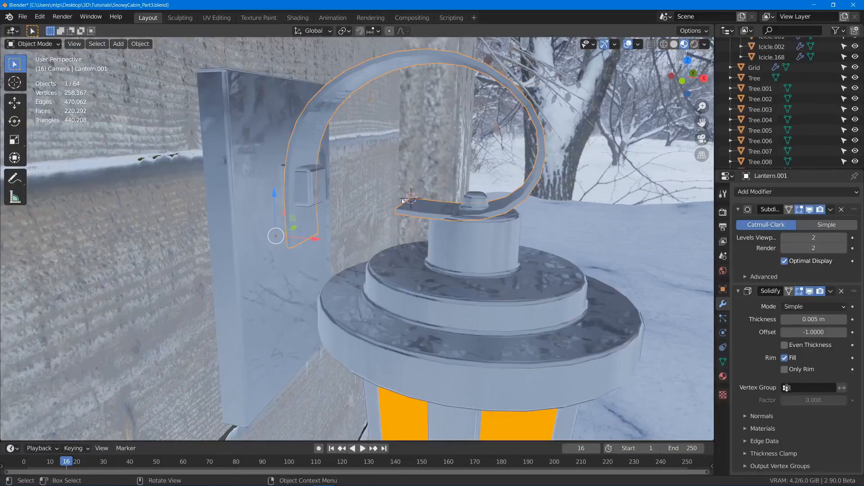
pyautogui.press('g')
pyautogui.press('z')
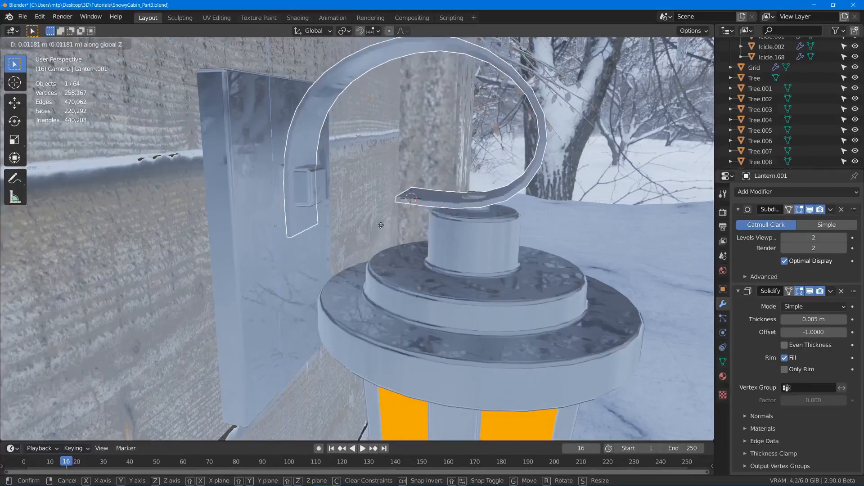
pyautogui.click(382, 226)
pyautogui.moveTo(382, 227); pyautogui.dragTo(472, 183, button='middle')
pyautogui.hotkey('alt', 'a')
pyautogui.scroll(-5, 476, 220)
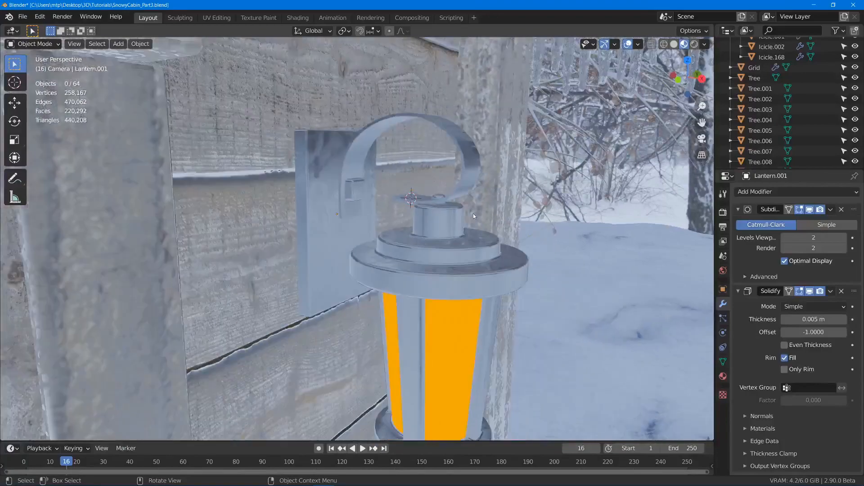
# Step: Apply the arm's Subdivision Surface and Solidify modifiers
pyautogui.moveTo(418, 144); pyautogui.dragTo(410, 163, button='middle')
pyautogui.click(376, 152)
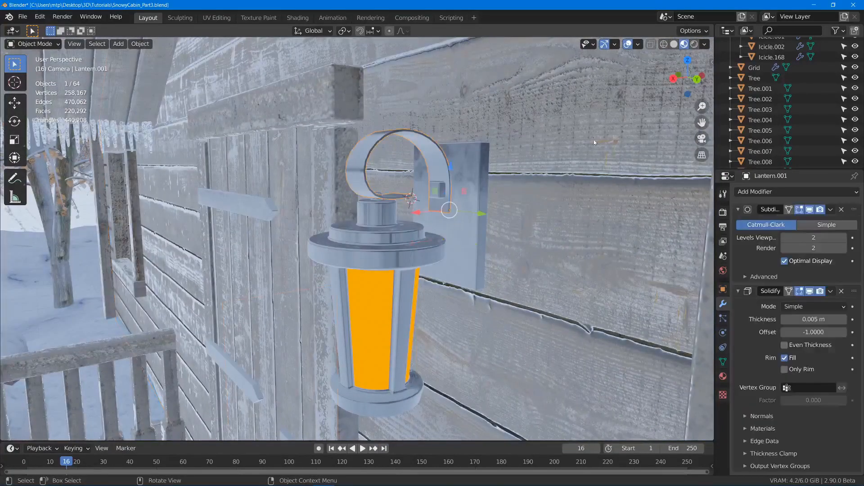
pyautogui.hotkey('ctrl', 'a')
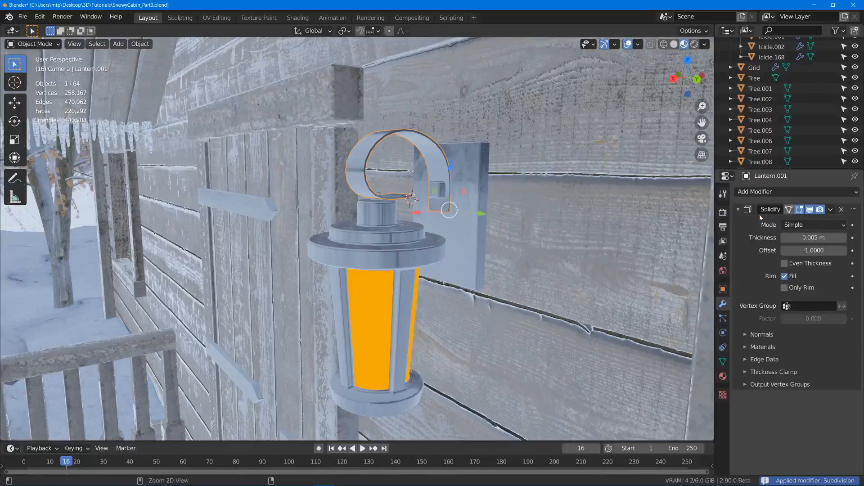
pyautogui.hotkey('ctrl', 'a')
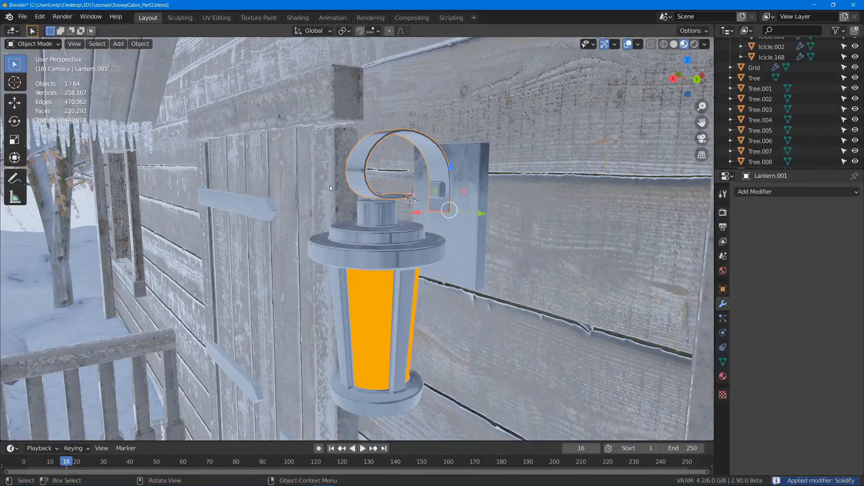
# Step: Join the curved arm into the lantern object with the backplate and deselect everything
pyautogui.scroll(3, 426, 195)
pyautogui.moveTo(427, 195)
pyautogui.mouseDown(button='middle')
pyautogui.moveTo(411, 195)
pyautogui.moveTo(423, 193)
pyautogui.mouseUp(button='middle')
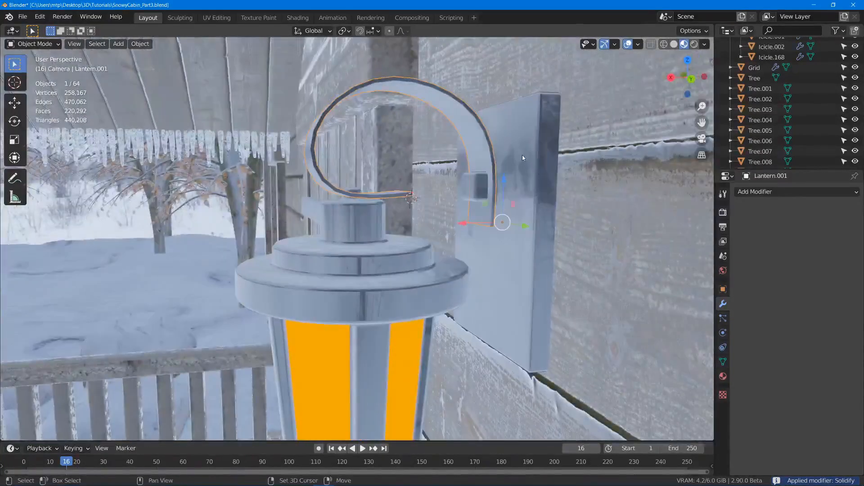
pyautogui.keyDown('shift'); pyautogui.click(531, 149); pyautogui.keyUp('shift')
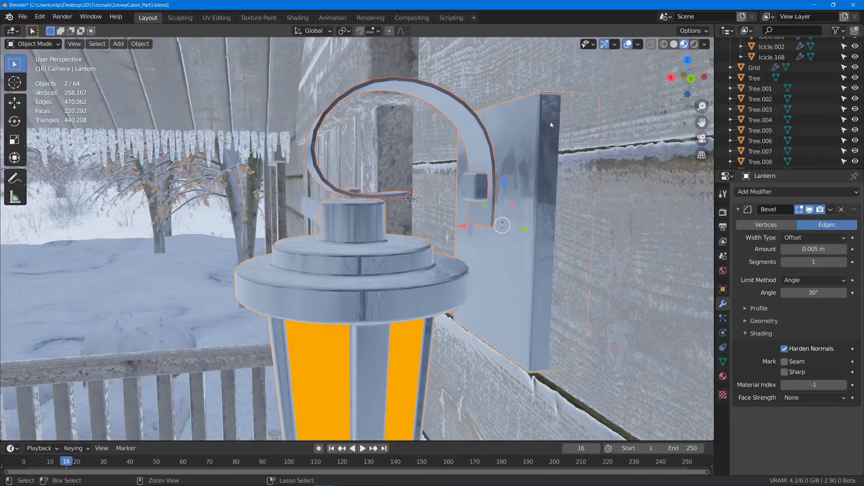
pyautogui.hotkey('ctrl', 'j')
pyautogui.hotkey('alt', 'a')
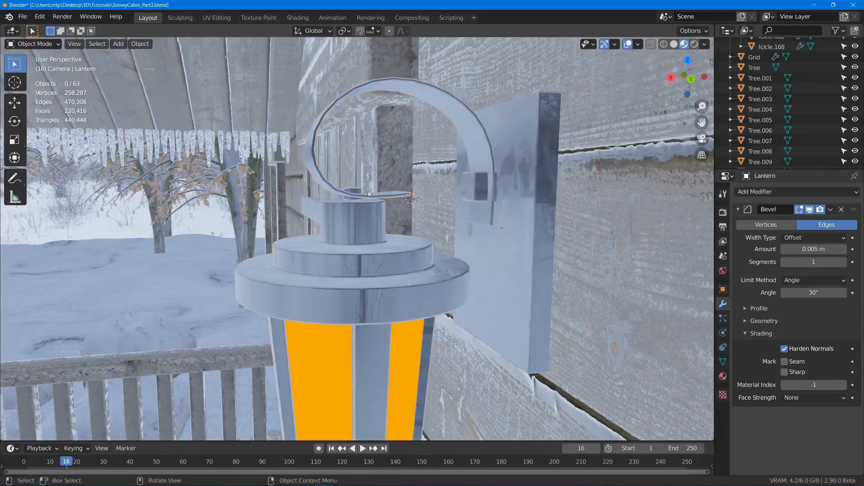
# Step: Create a linked duplicate of the lantern and move it about -2.5 m along Y to the other side of the door
pyautogui.moveTo(360, 188); pyautogui.dragTo(387, 183, button='middle')
pyautogui.scroll(-5, 456, 188)
pyautogui.scroll(-3, 387, 182)
pyautogui.moveTo(315, 202); pyautogui.dragTo(337, 211, button='middle')
pyautogui.keyDown('shift'); pyautogui.moveTo(338, 211); pyautogui.dragTo(508, 218, button='middle'); pyautogui.keyUp('shift')
pyautogui.click(562, 220)
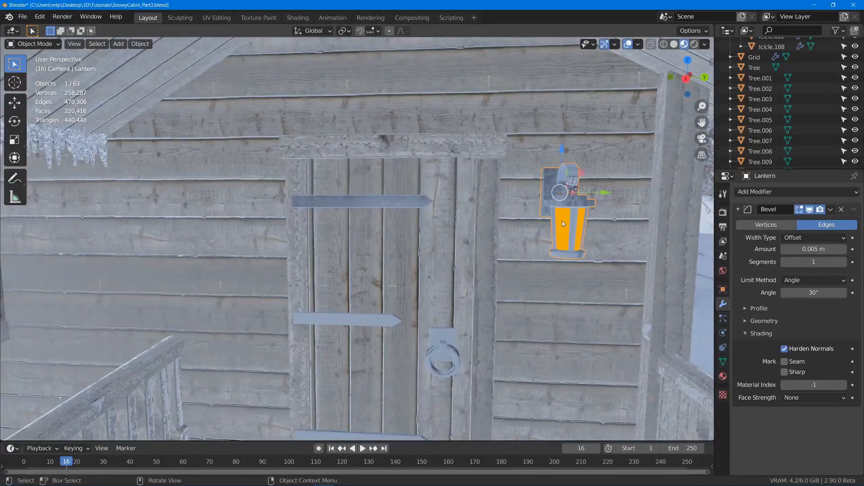
pyautogui.hotkey('shift', 'd')
pyautogui.press('x')
pyautogui.press('Escape')
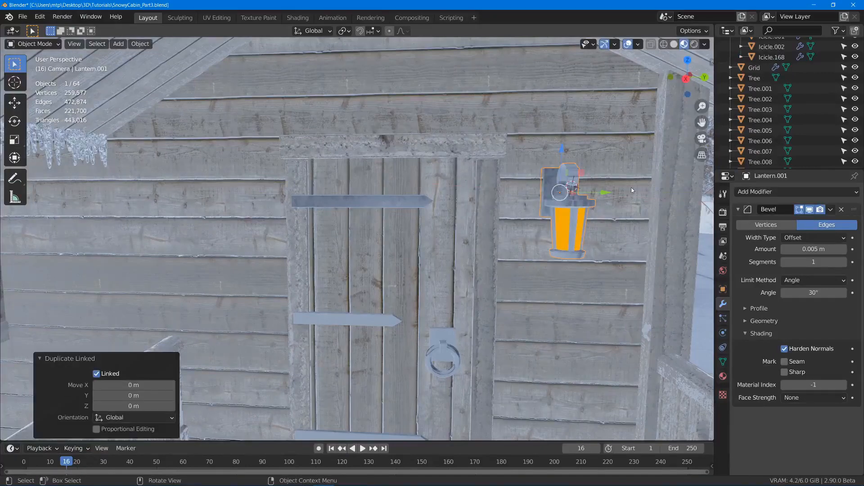
pyautogui.moveTo(609, 195); pyautogui.dragTo(269, 193)
pyautogui.scroll(-5, 269, 193)
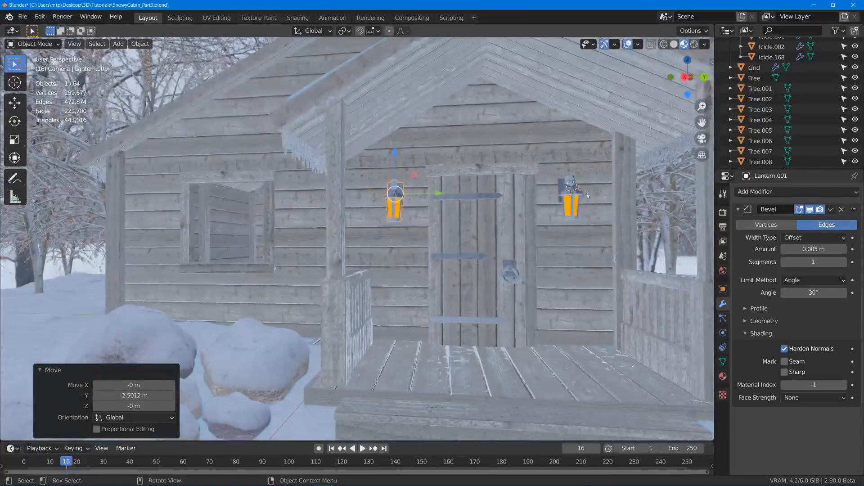
# Step: Nudge the original lantern slightly along positive Y away from the door, deselect it, and save the file
pyautogui.moveTo(604, 194); pyautogui.dragTo(613, 192)
pyautogui.moveTo(610, 194); pyautogui.dragTo(477, 199, button='middle')
pyautogui.hotkey('alt', 'a')
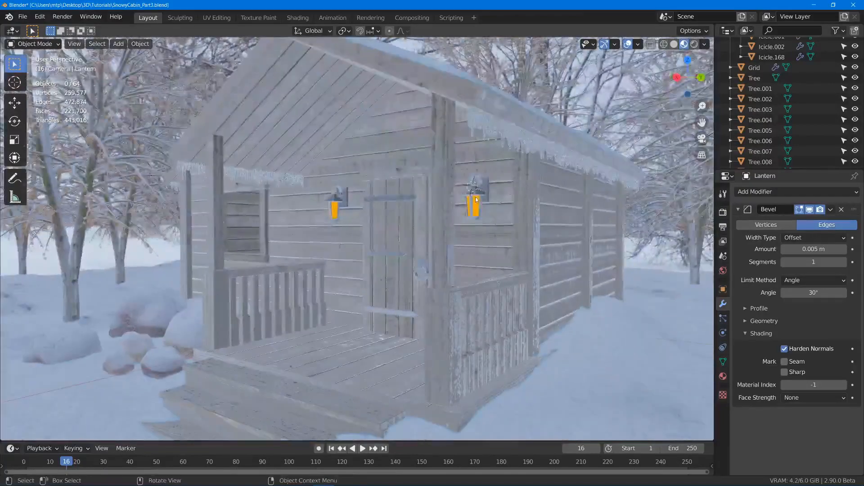
pyautogui.hotkey('ctrl', 's')
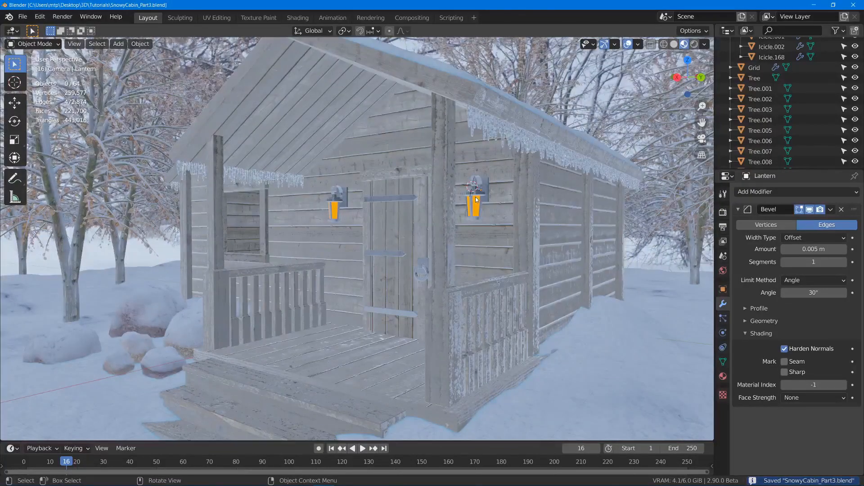